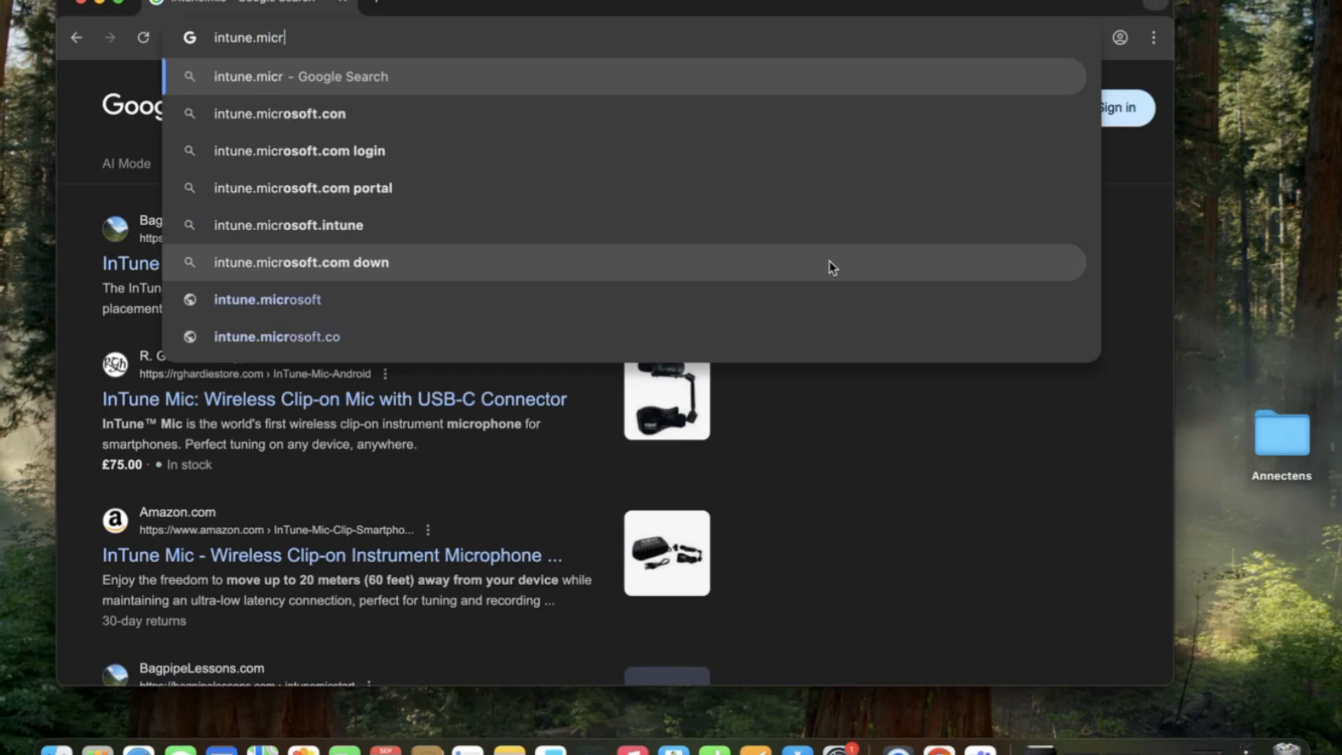
# Go to intune.microsoft.com in the browser to reach the sign-in page
pyautogui.write('oft.com')
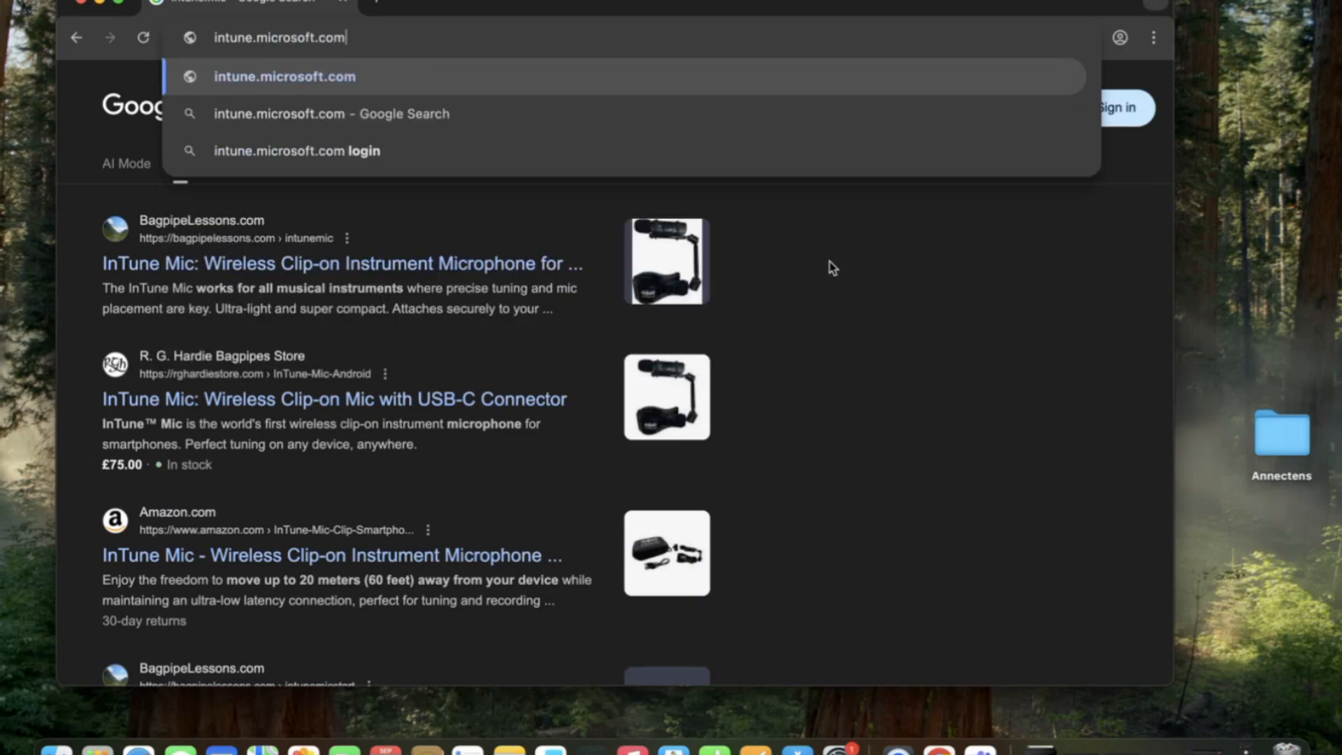
pyautogui.press('Return')
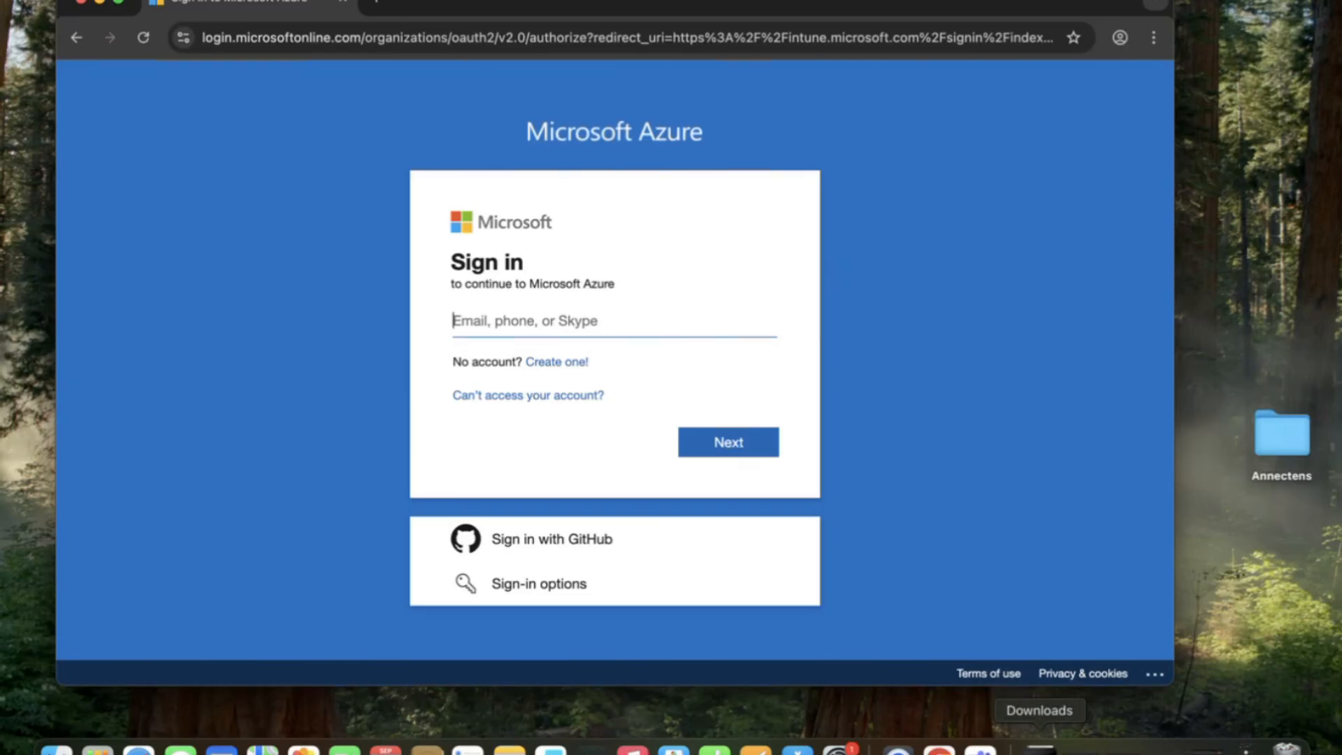
pyautogui.click(980, 749)
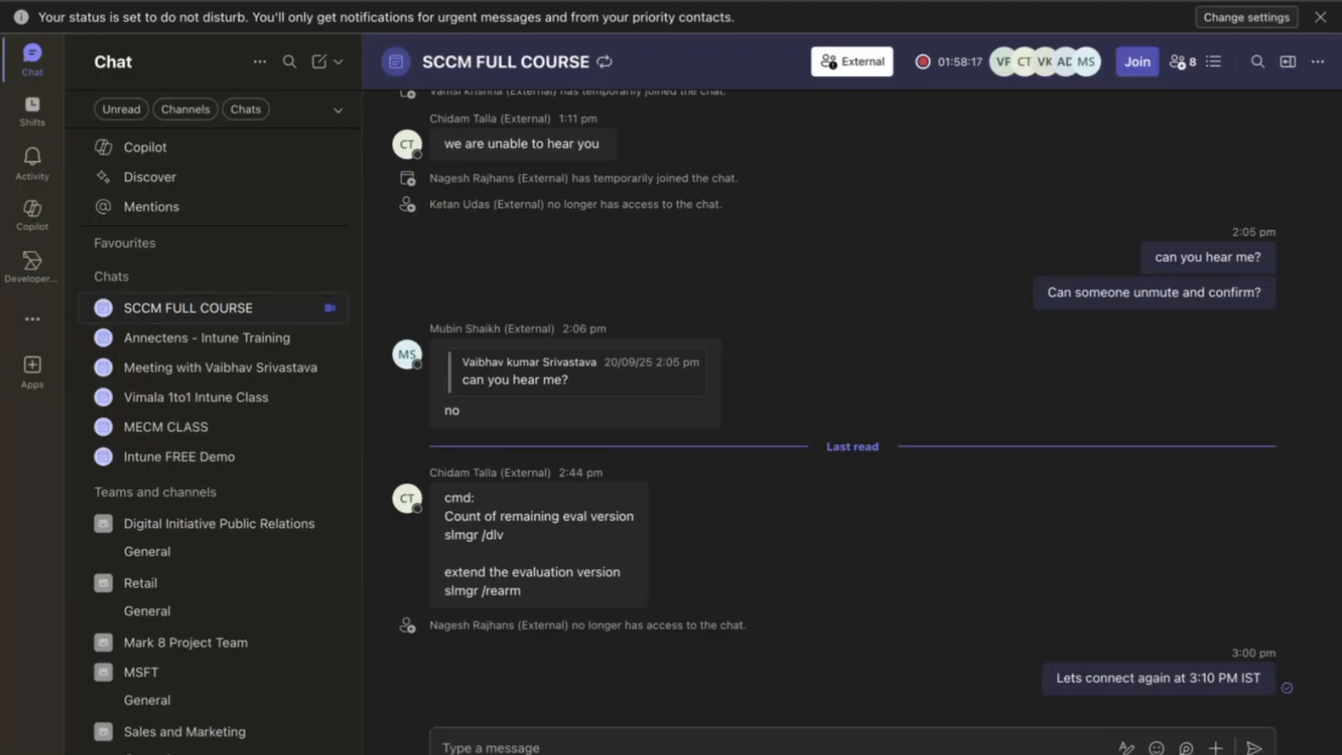
pyautogui.hotkey('ctrl', 'Left')
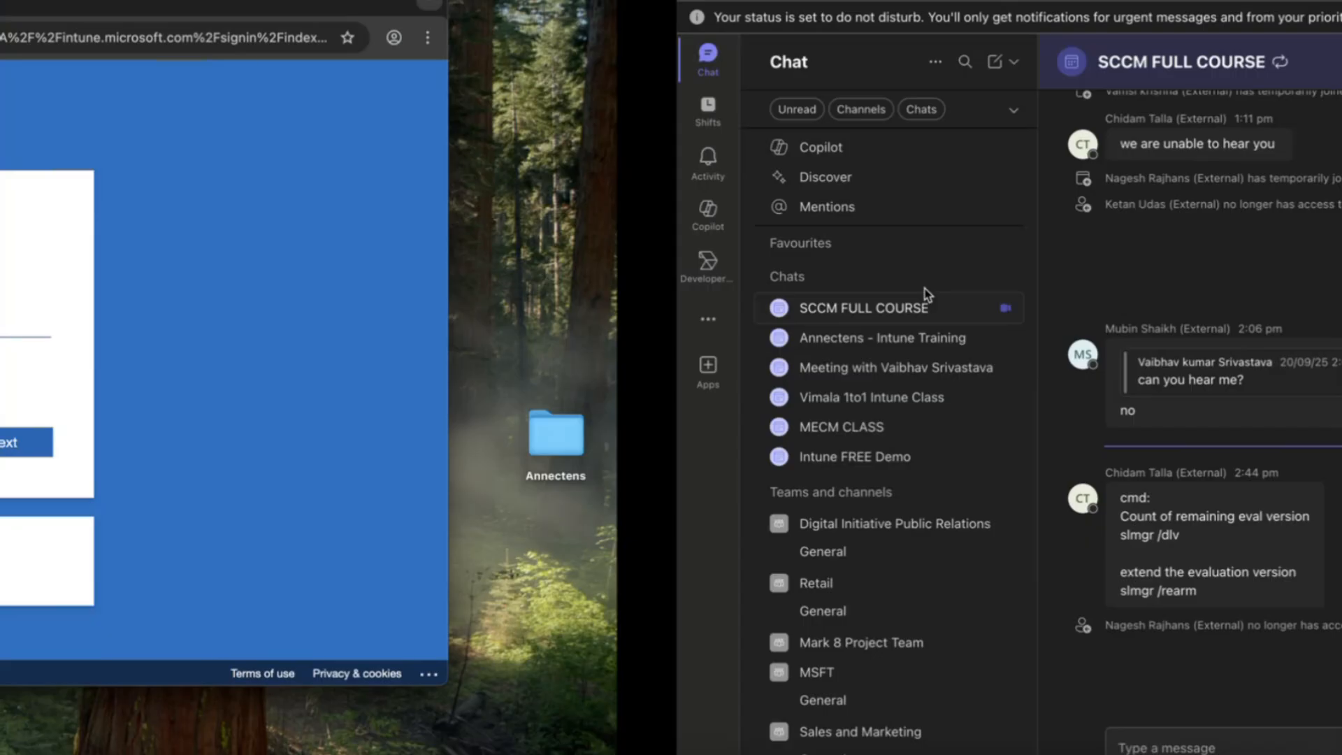
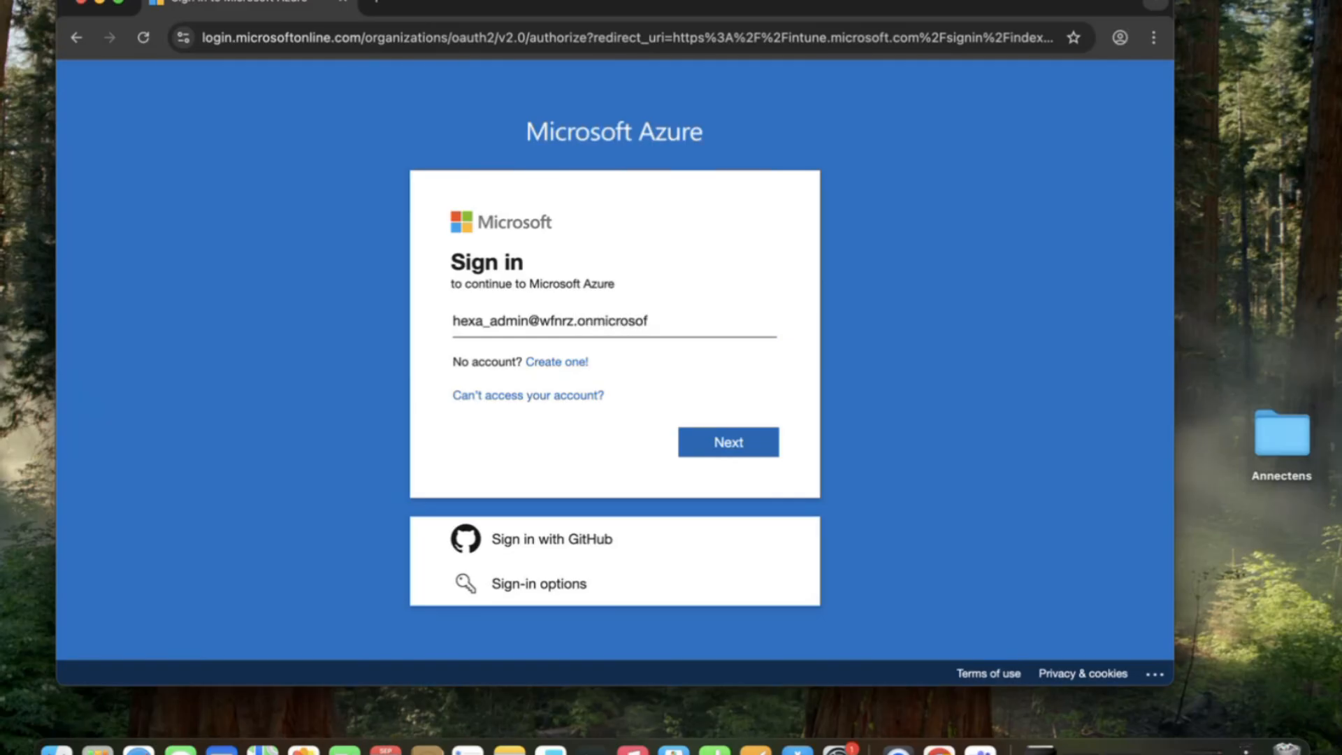
# Enter the tenant admin's account e-mail and submit it
pyautogui.press('Return')
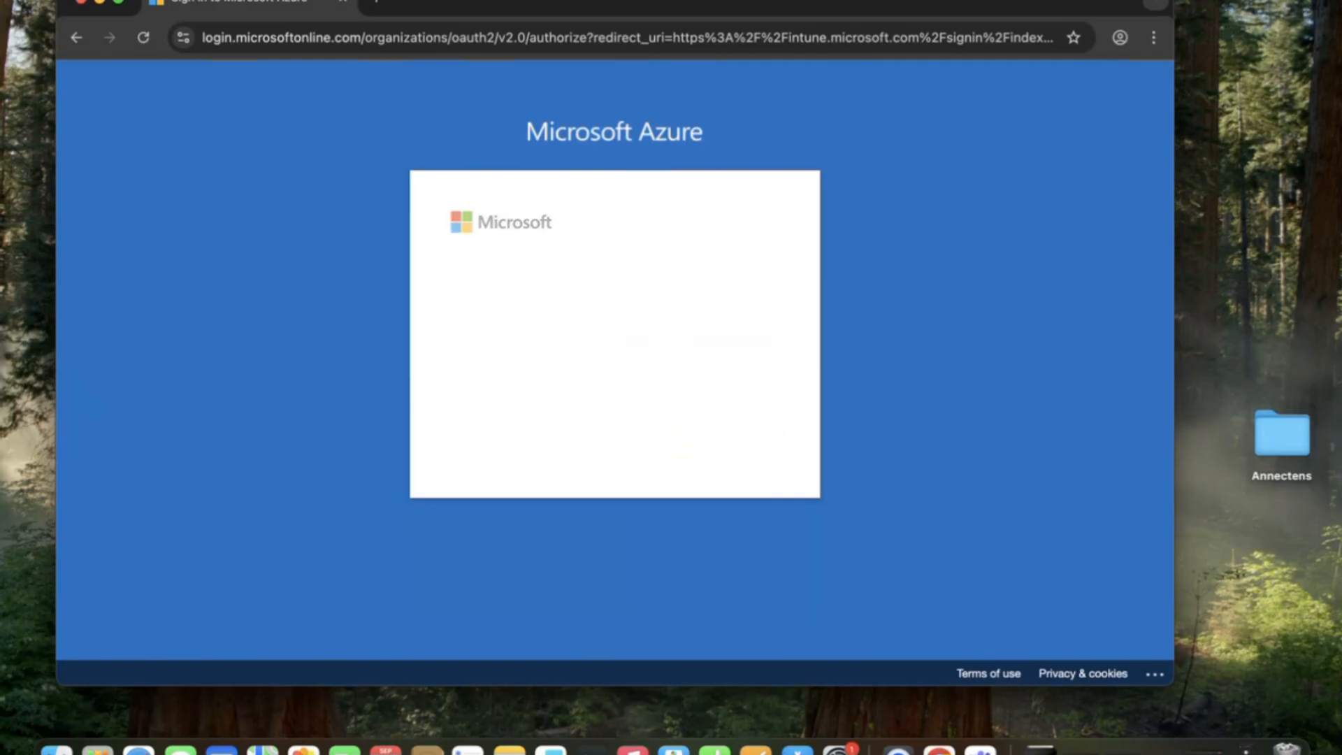
# Sign in with the admin password, decline saving it in Chrome, and stay signed in
pyautogui.write('••••••')
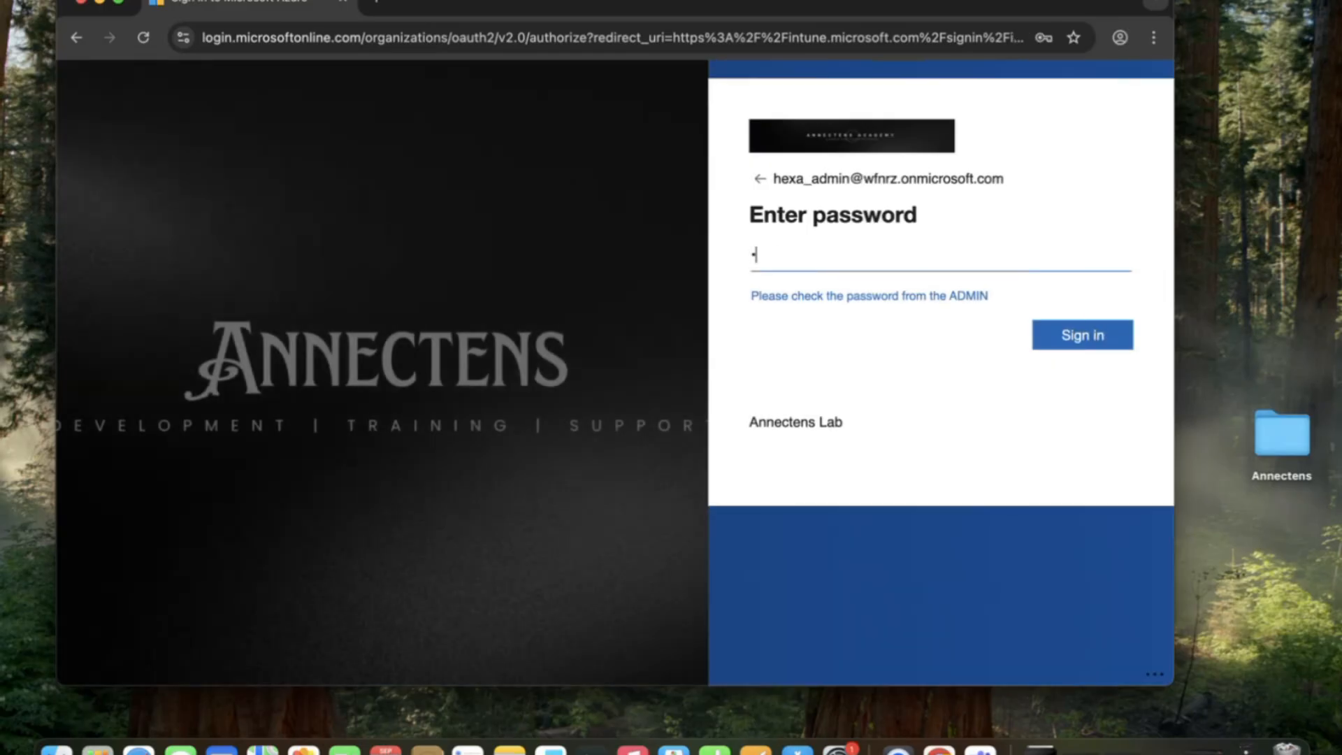
pyautogui.write('••••')
pyautogui.press('BackSpace')
pyautogui.press('BackSpace')
pyautogui.press('BackSpace')
pyautogui.press('BackSpace')
pyautogui.press('BackSpace')
pyautogui.press('BackSpace')
pyautogui.press('BackSpace')
pyautogui.press('BackSpace')
pyautogui.write('••••••••••••••')
pyautogui.press('Return')
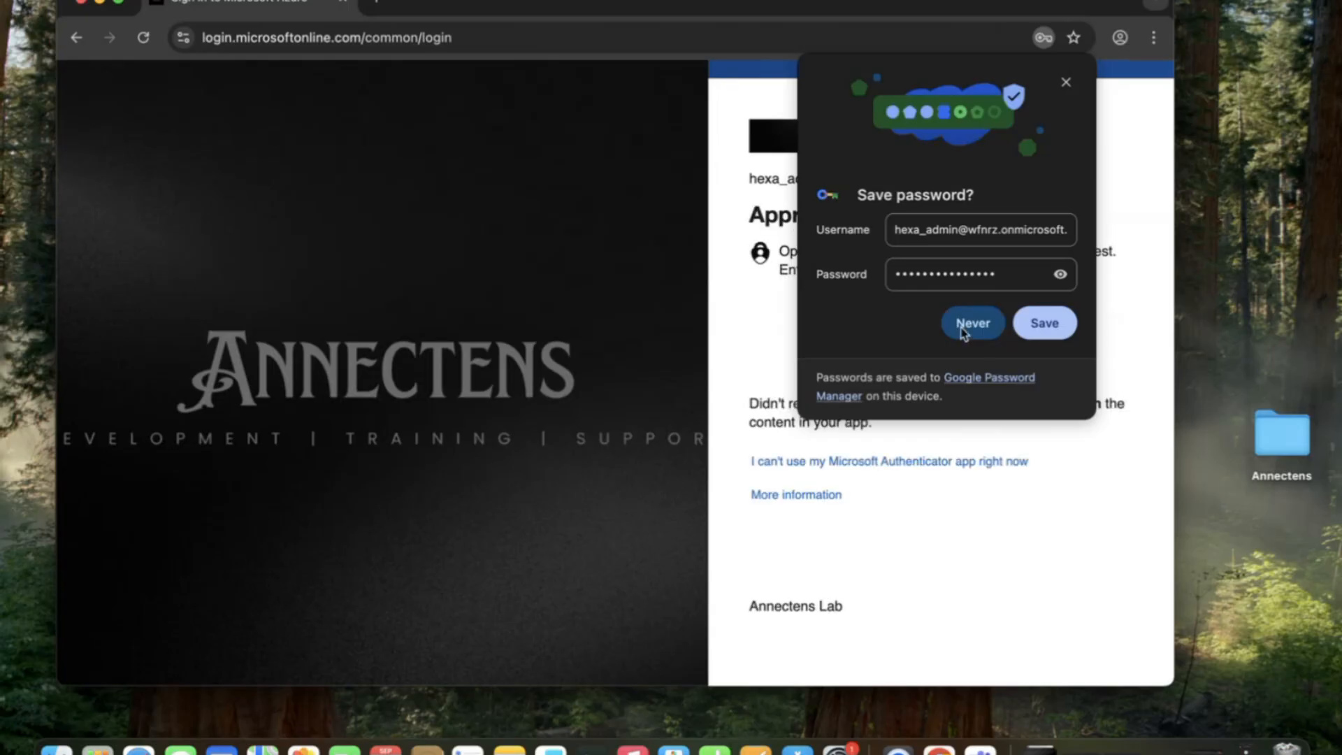
pyautogui.click(973, 325)
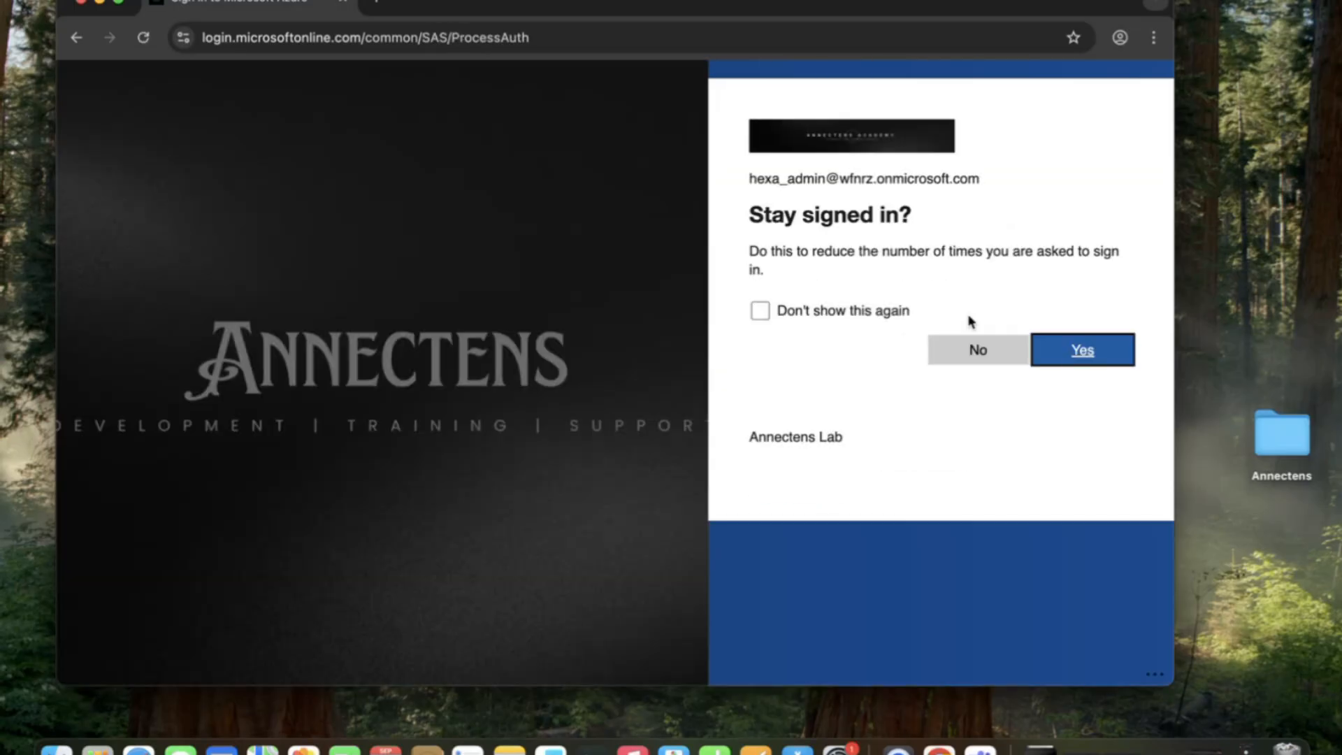
pyautogui.click(1068, 353)
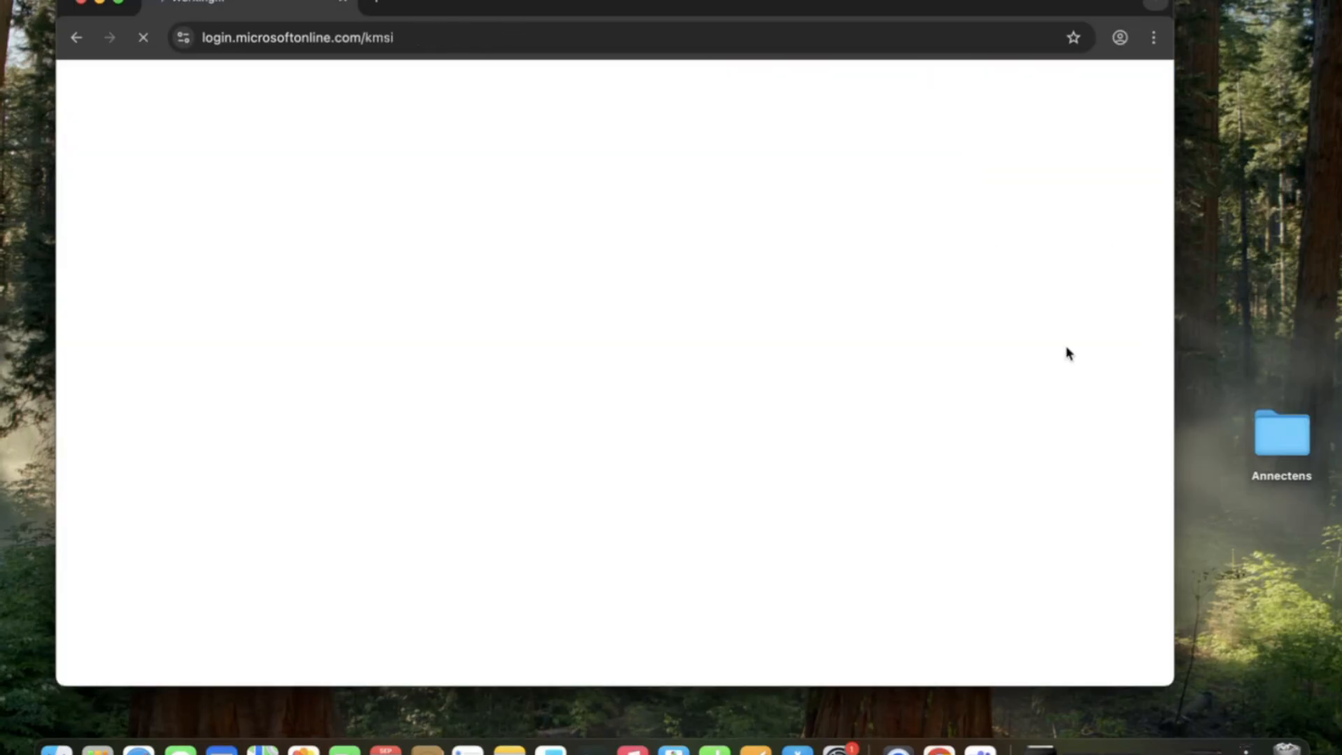
# Maximize the browser and navigate to Devices > Enrollment in Intune
pyautogui.click(121, 4)
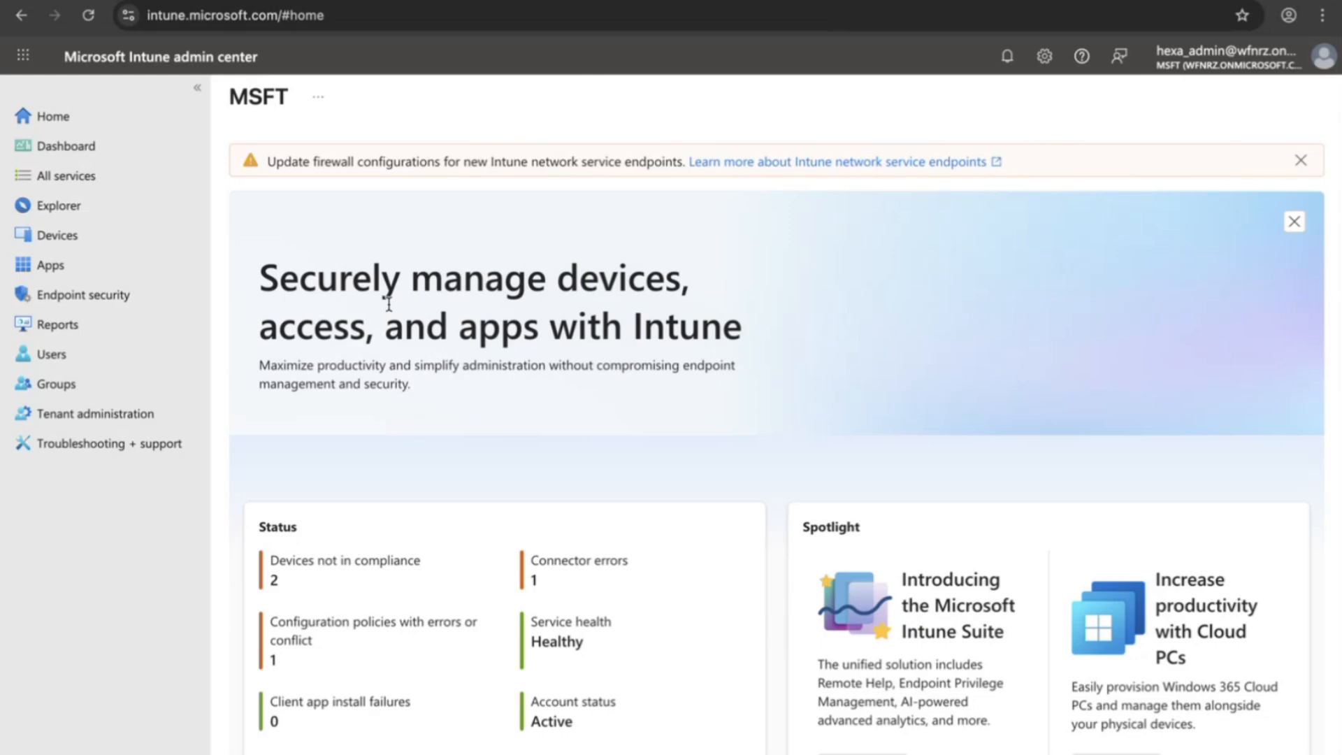
pyautogui.click(73, 236)
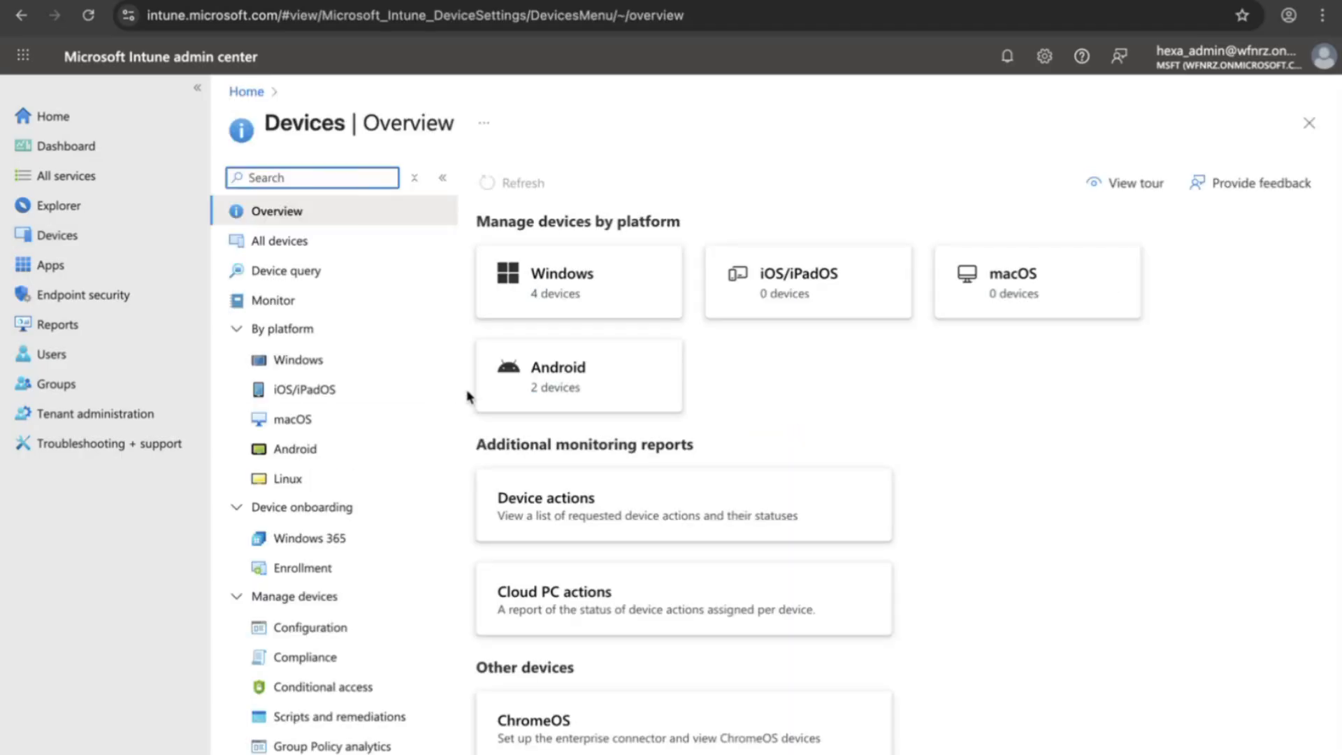
pyautogui.click(314, 395)
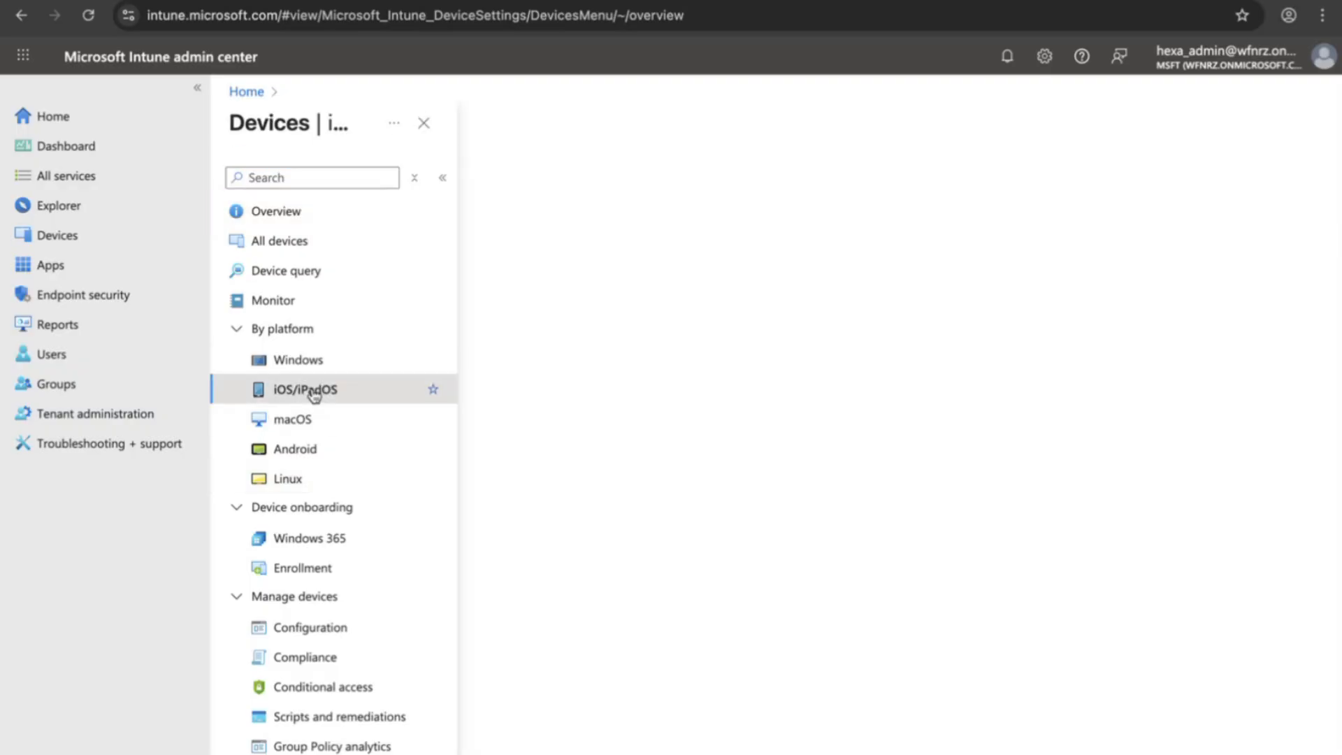
pyautogui.click(83, 245)
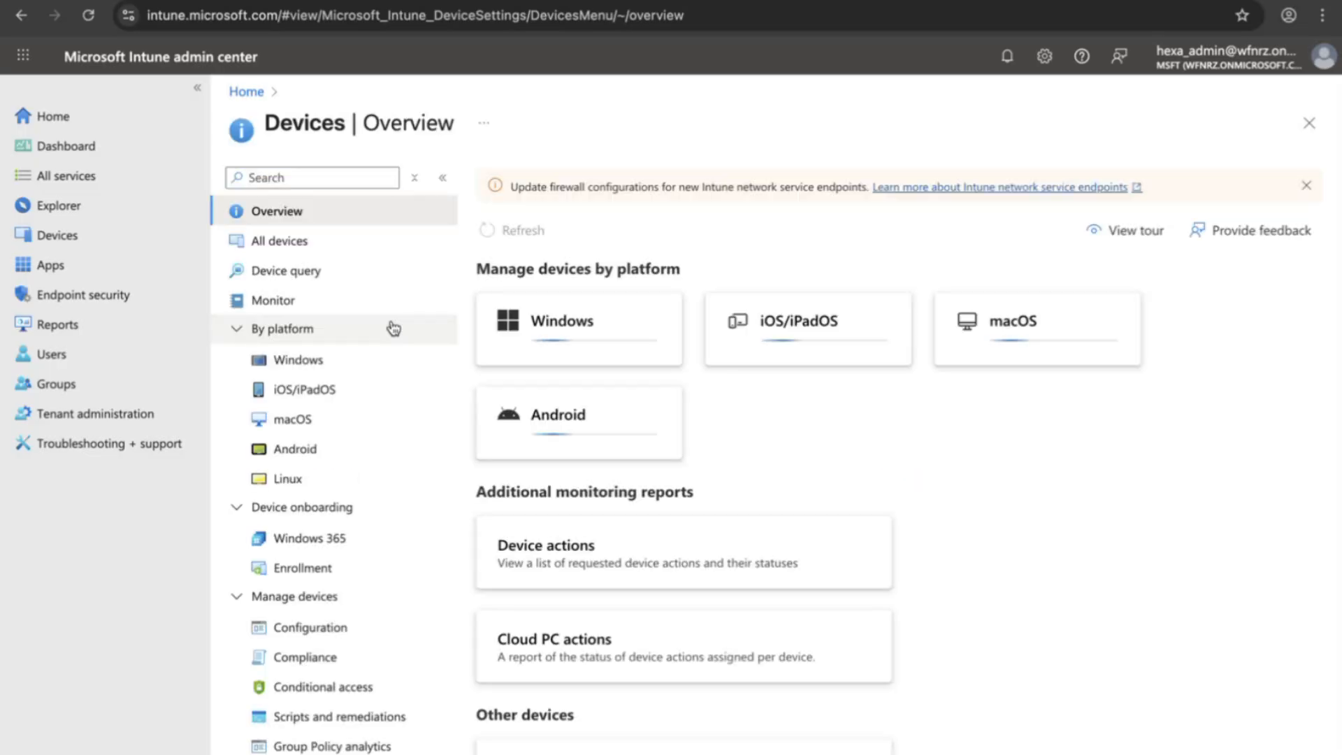
pyautogui.scroll(-3, 392, 327)
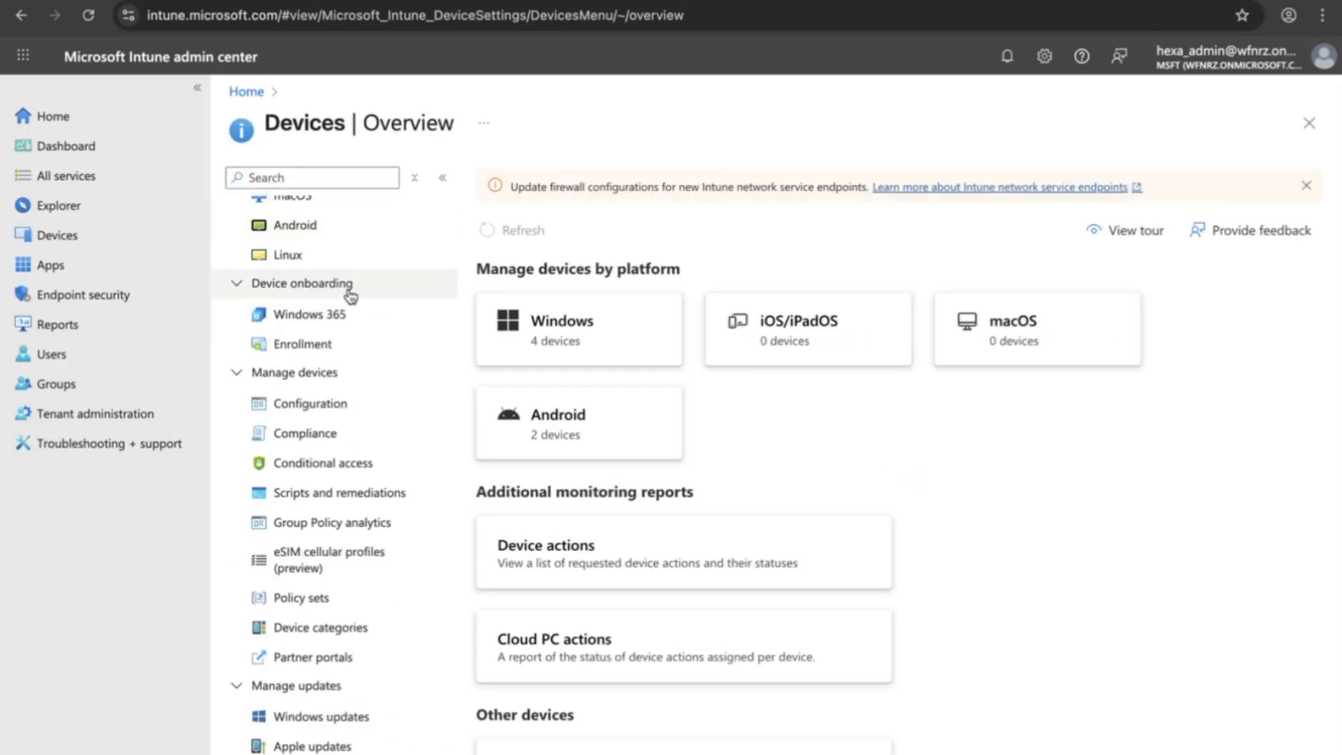
pyautogui.click(320, 344)
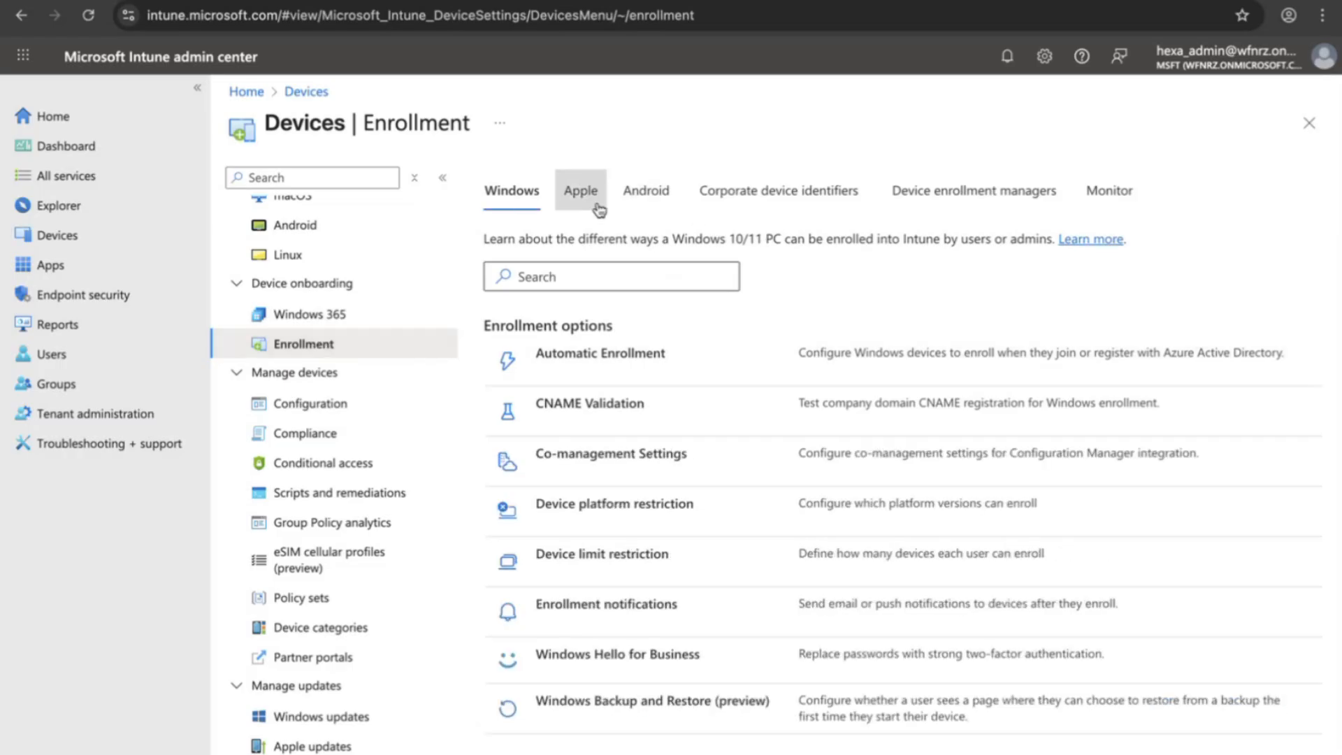
# Switch to the Apple enrollment options and open Apple MDM Push Certificate
pyautogui.click(598, 207)
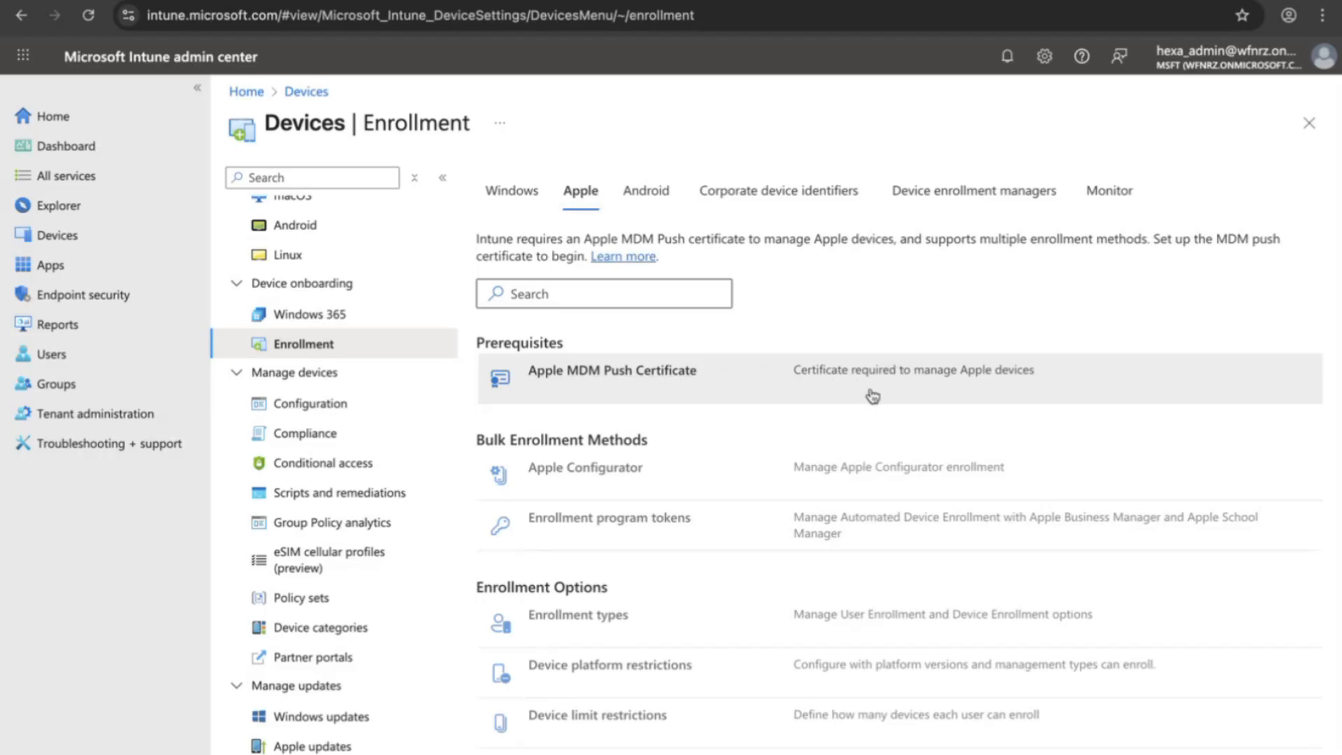
pyautogui.click(675, 376)
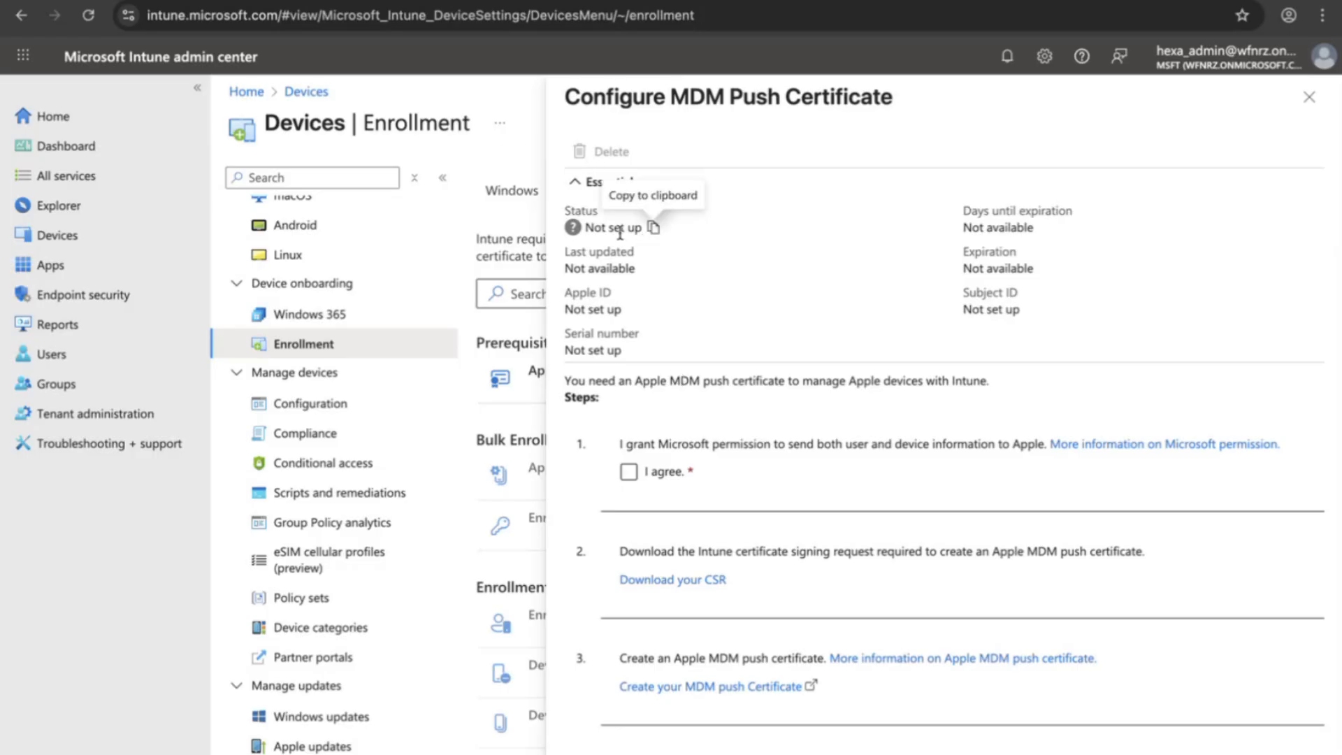
# Agree to share data with Apple, download IntuneCSR.csr, and open Apple's certificate creation page
pyautogui.scroll(-2, 626, 293)
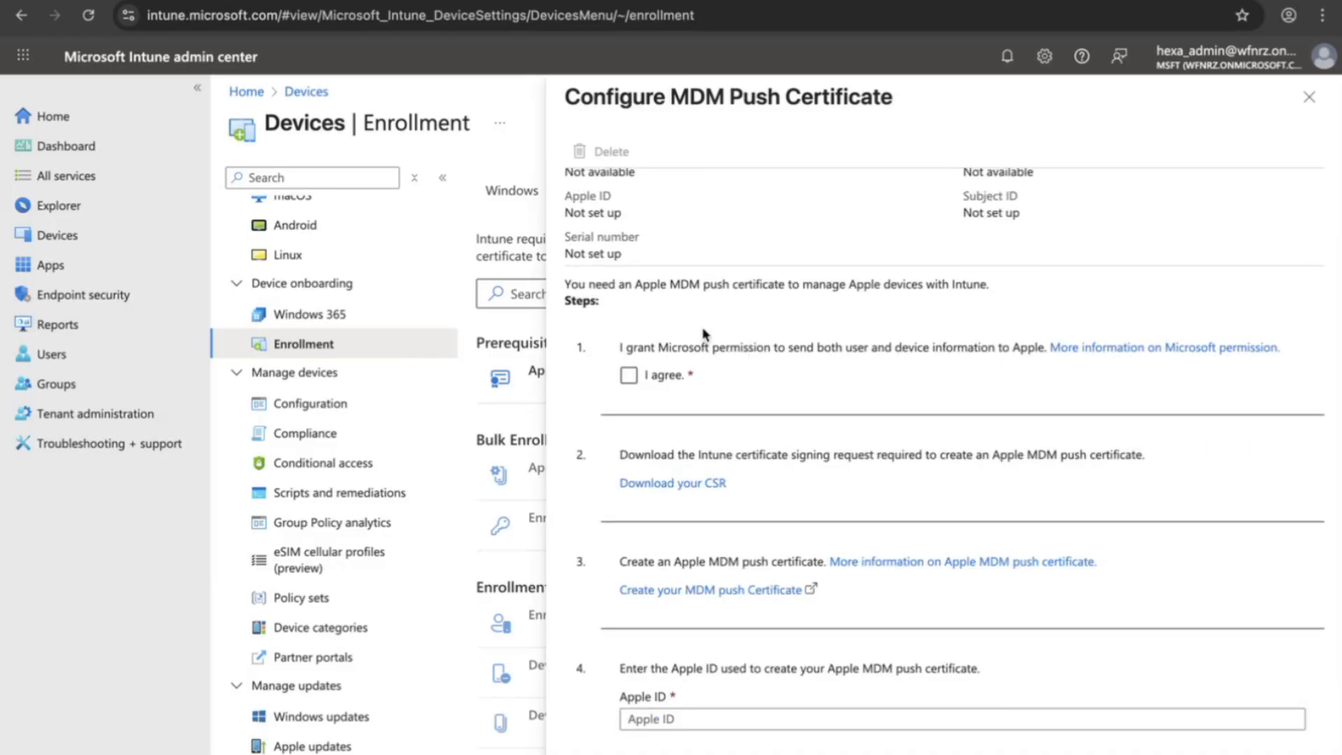
pyautogui.scroll(-2, 682, 343)
pyautogui.click(628, 258)
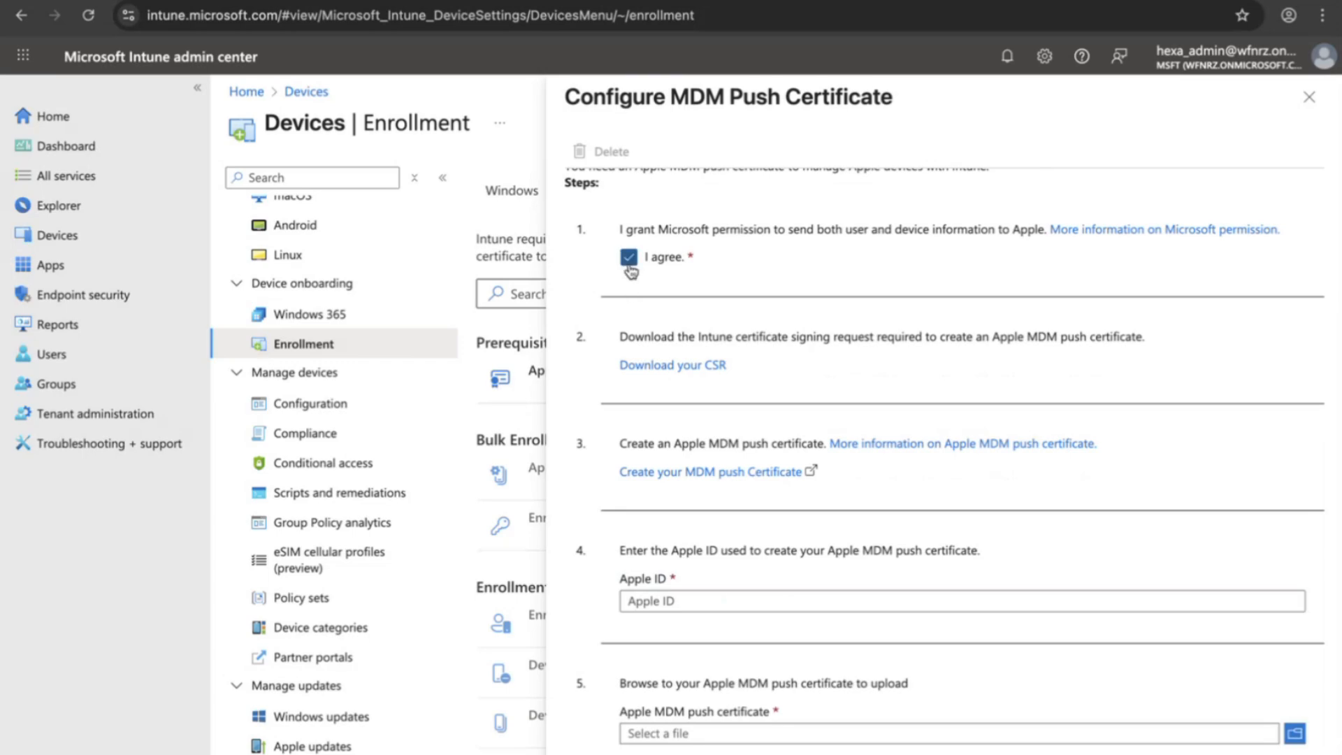
pyautogui.scroll(-1, 616, 326)
pyautogui.scroll(-1, 616, 325)
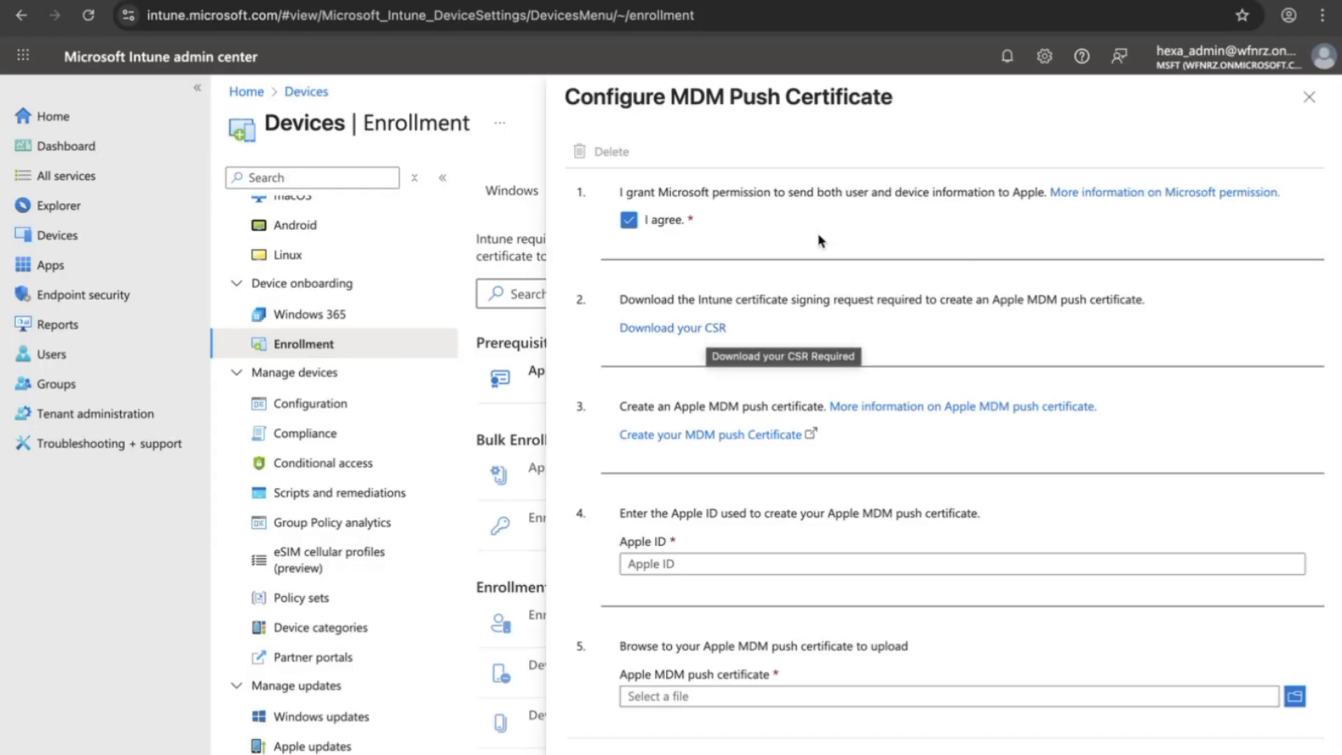
pyautogui.click(707, 339)
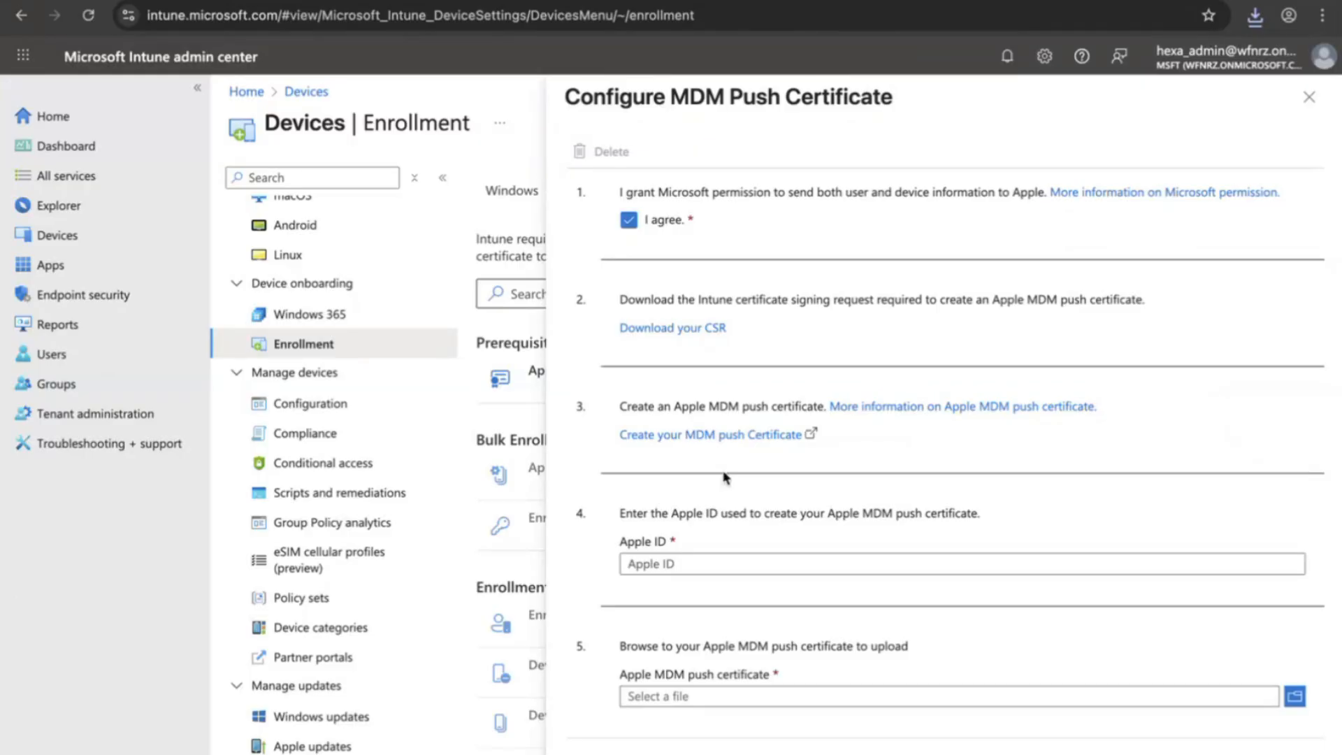
pyautogui.click(756, 440)
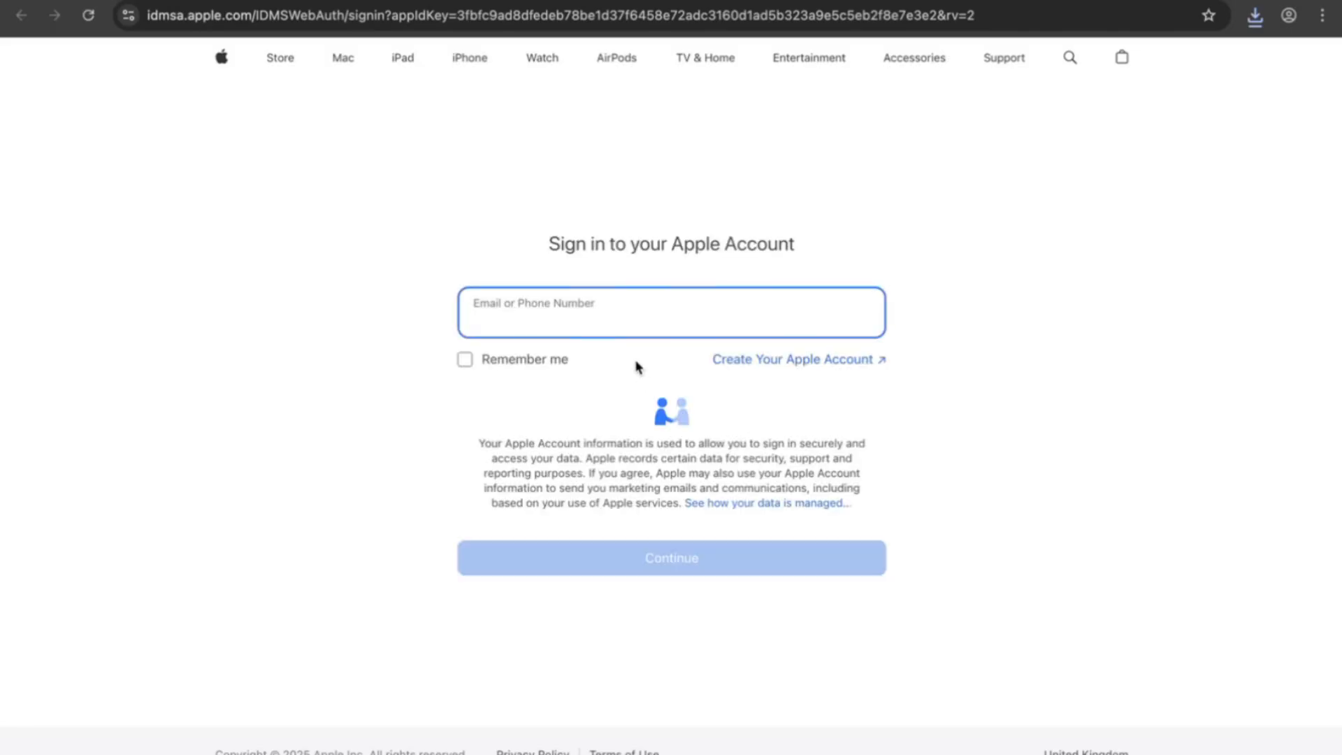
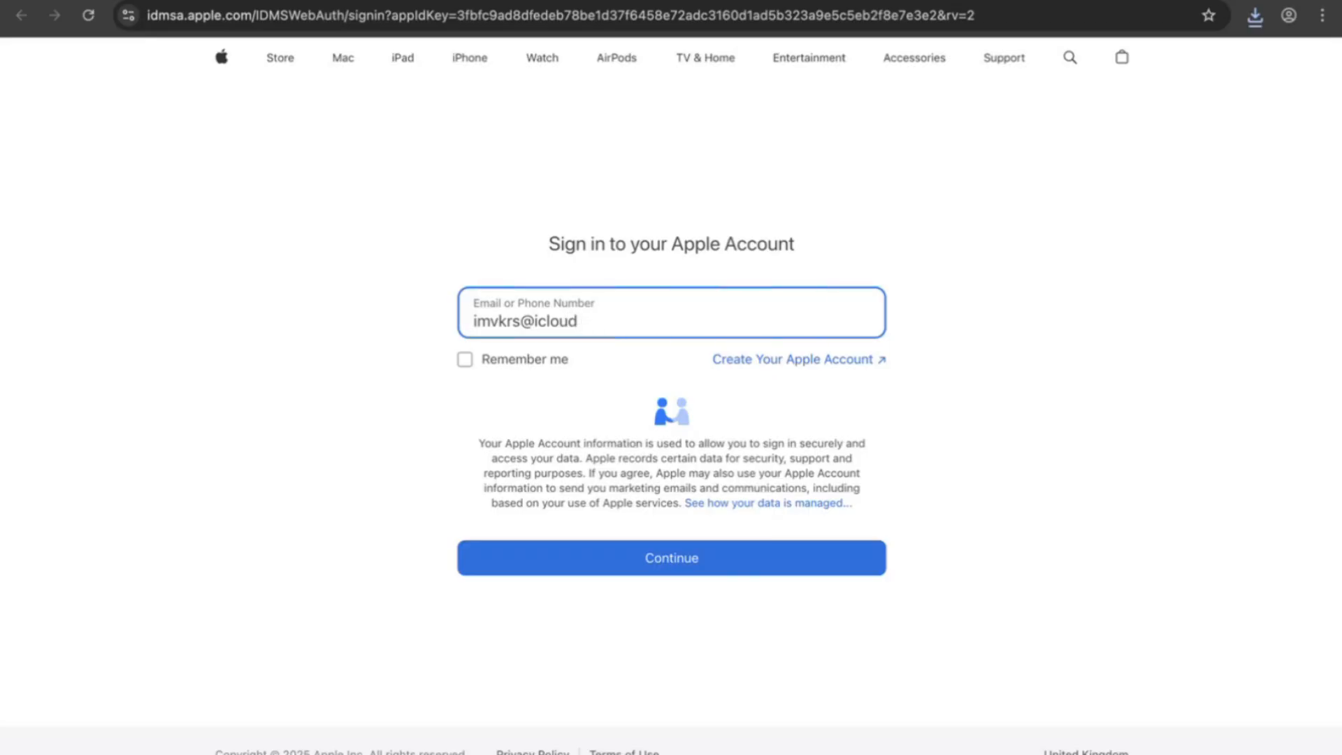
# Enter the Apple Account e-mail with remember-me ticked and continue to the password step
pyautogui.write('.com')
pyautogui.click(465, 359)
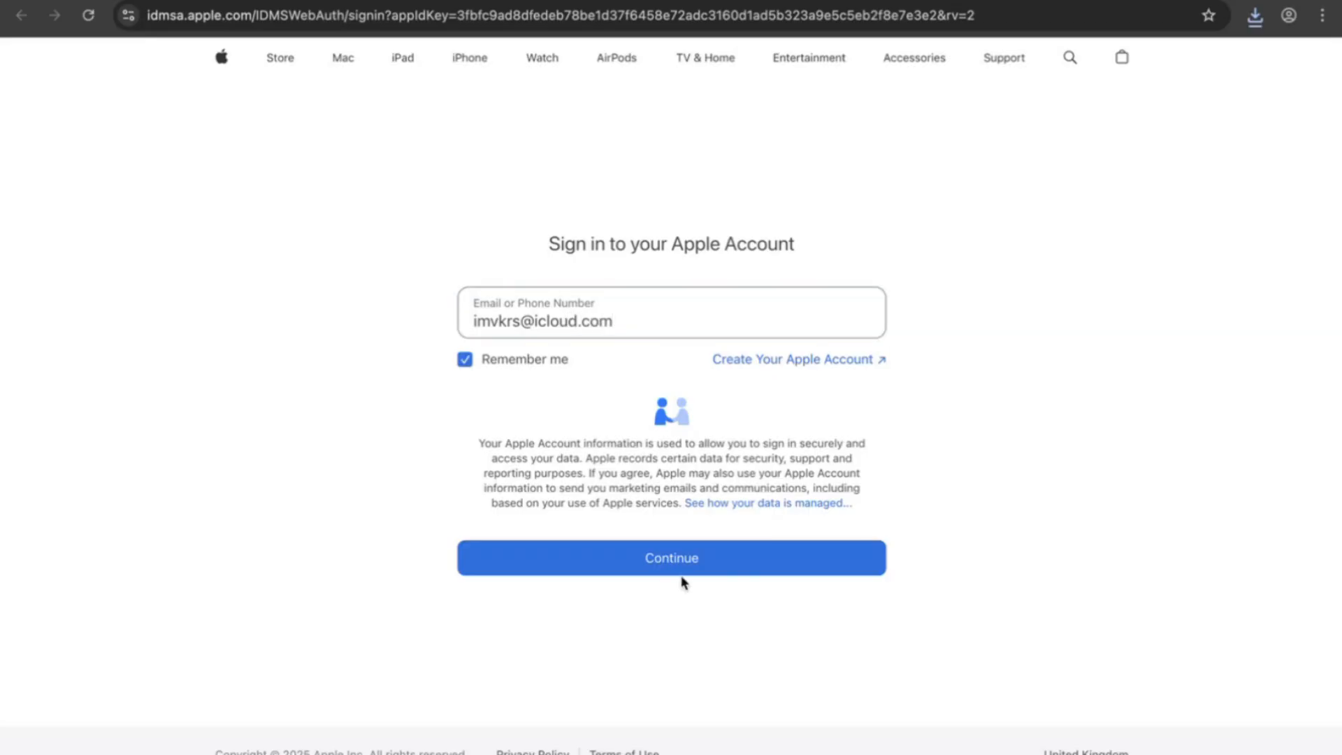
pyautogui.click(688, 572)
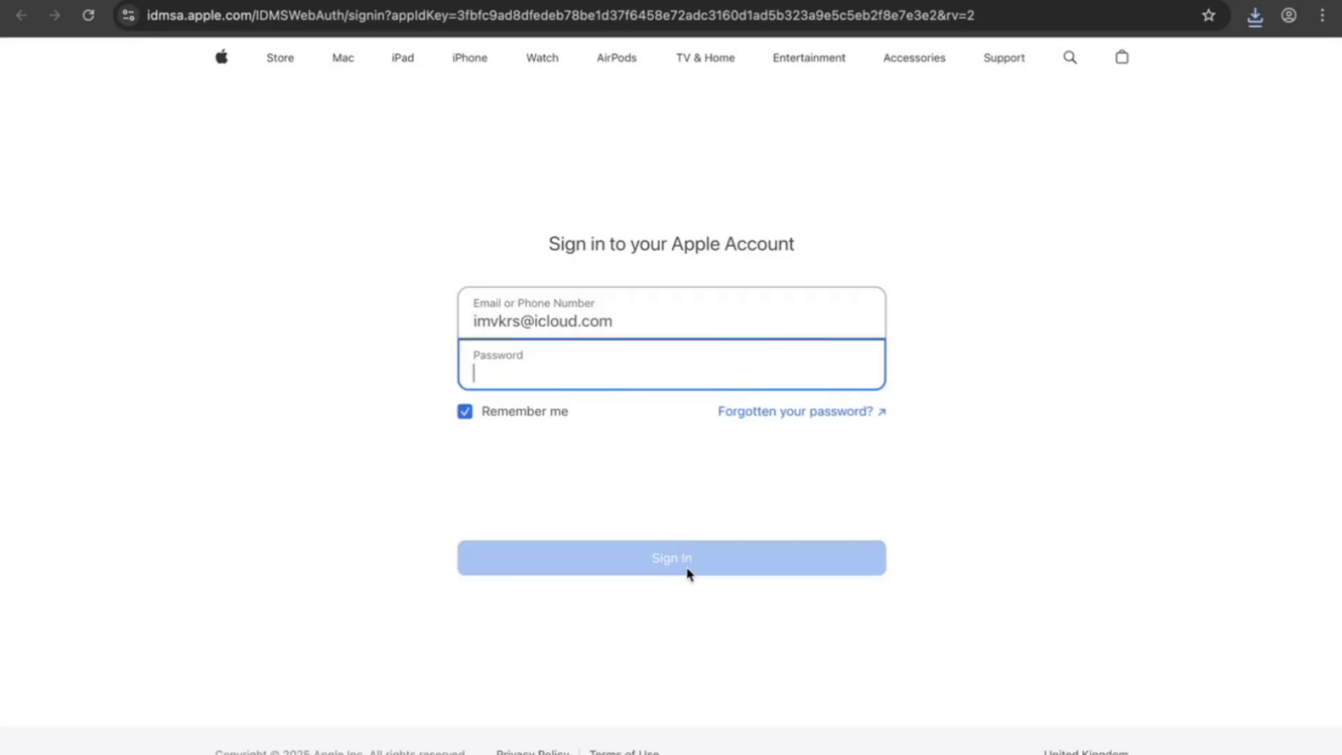
# Enter and submit the Apple Account password
pyautogui.write('******')
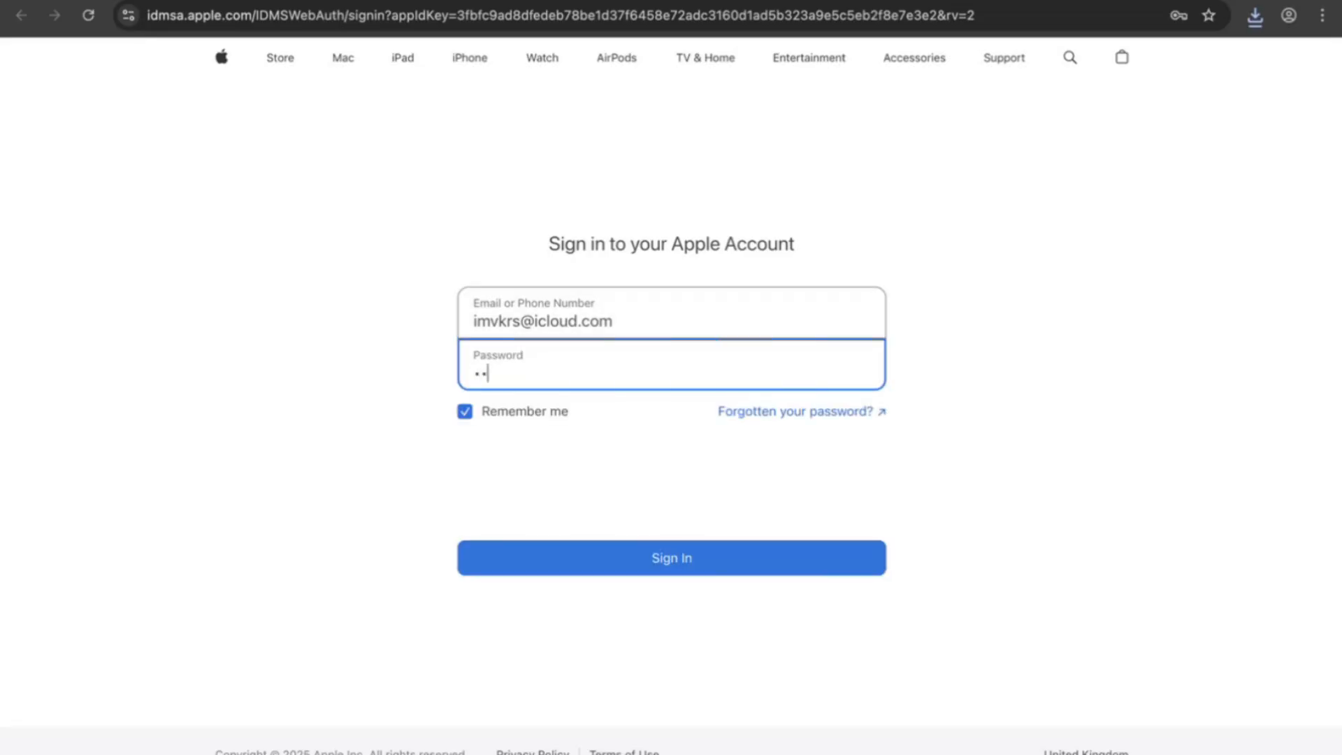
pyautogui.write('******')
pyautogui.press('Return')
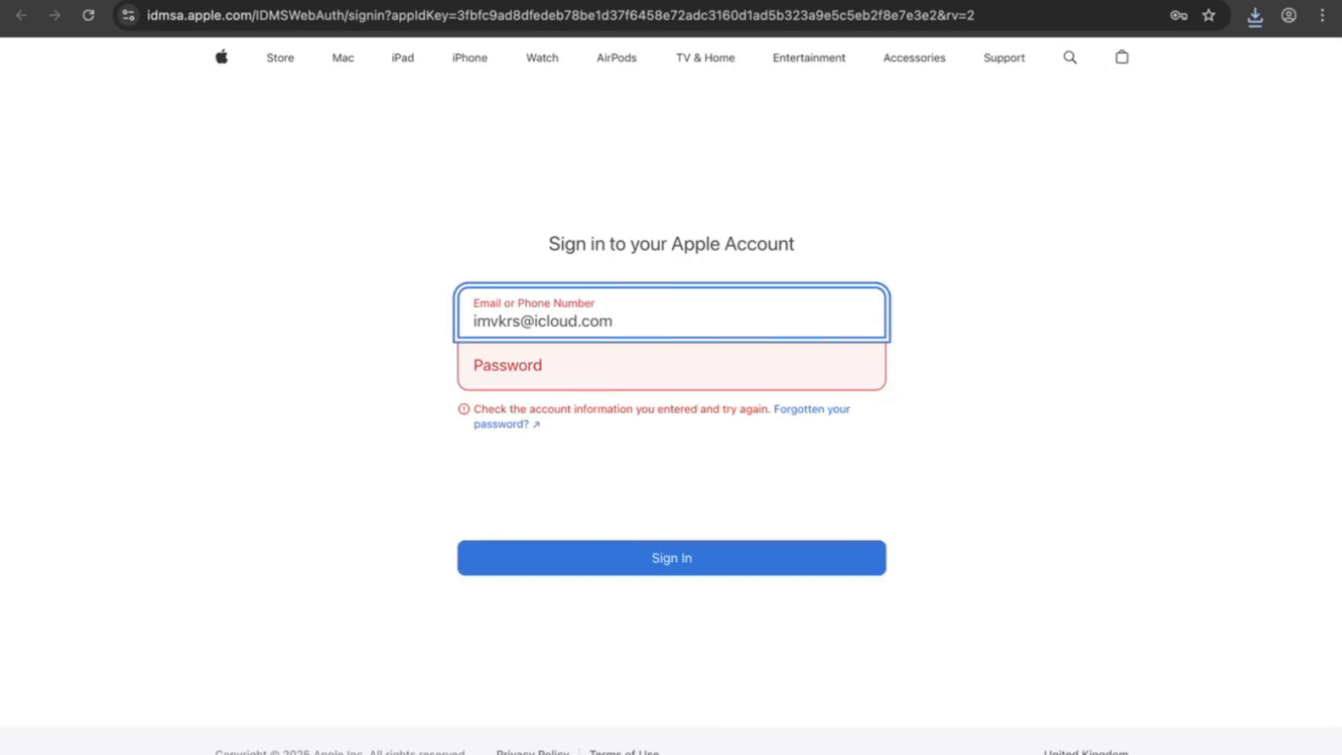
pyautogui.click(659, 384)
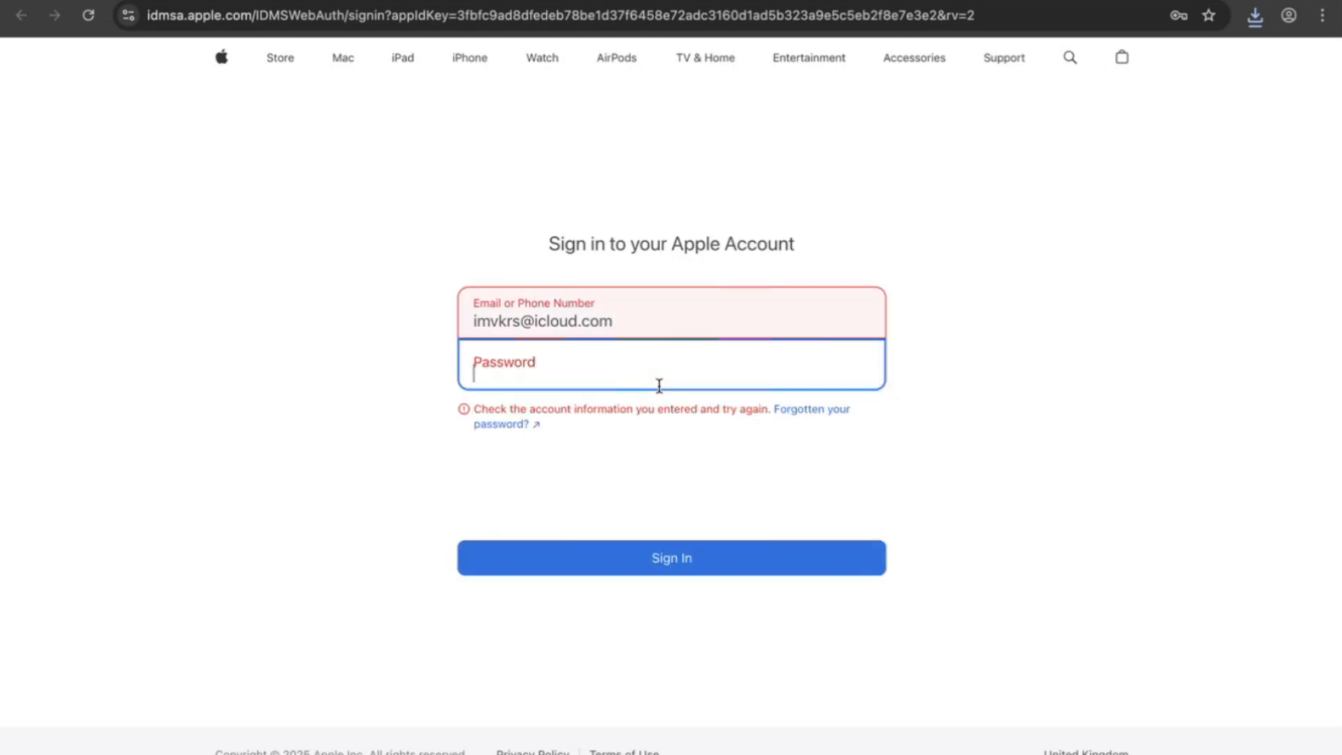
pyautogui.write('•')
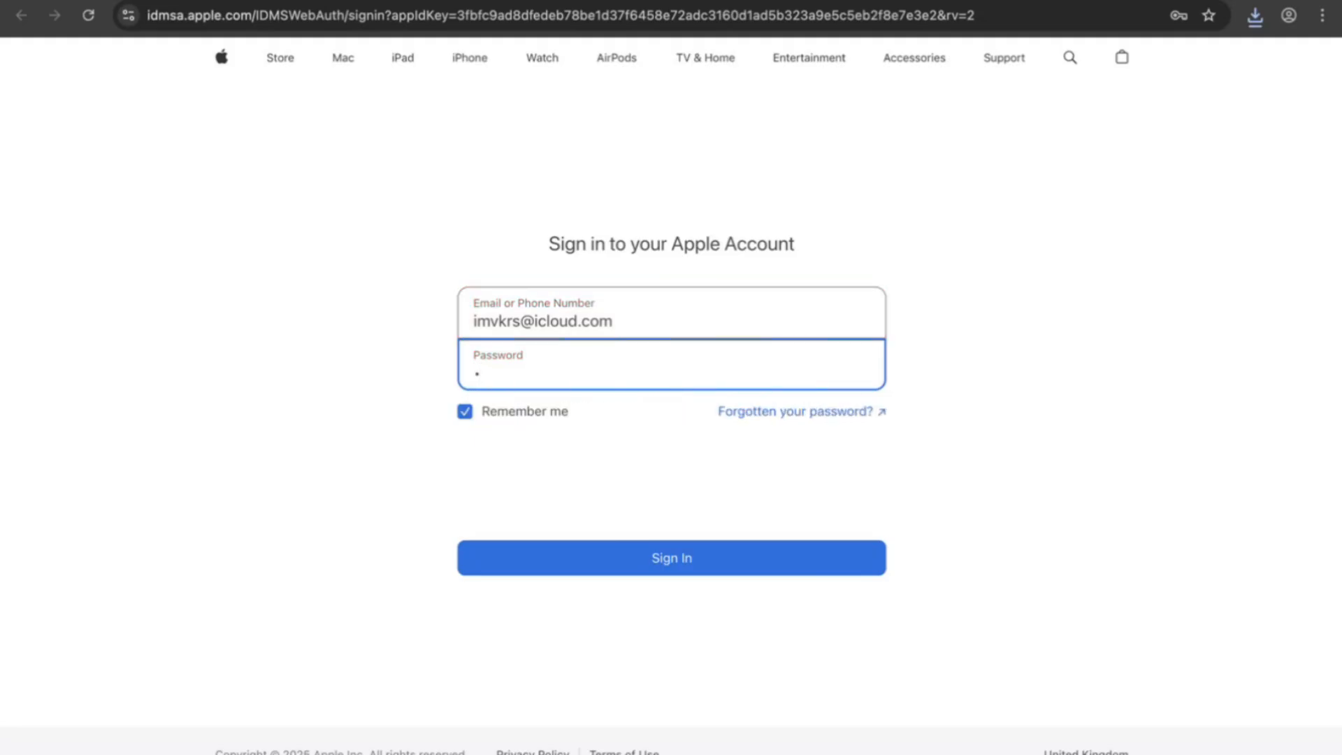
pyautogui.write('••••••••••')
pyautogui.press('Return')
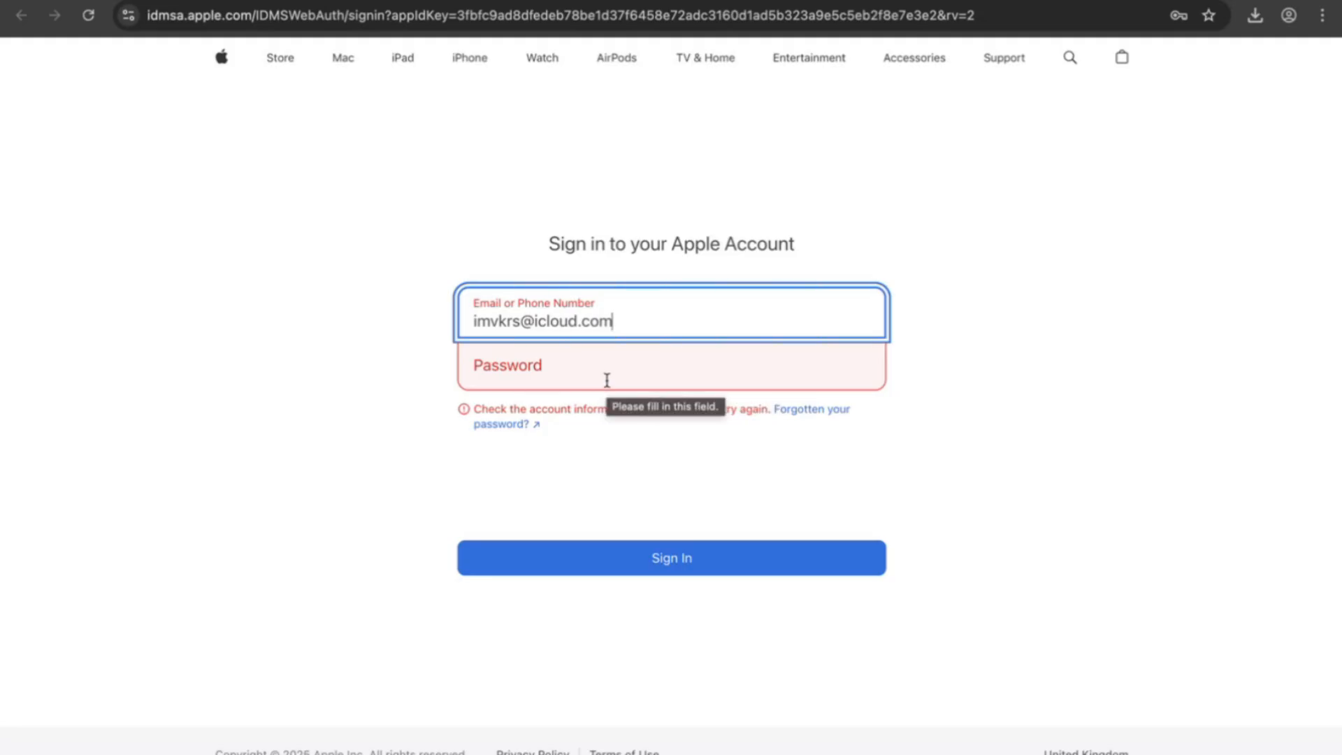
# Fix the missing letter in the e-mail, resubmit the password, and refuse the new-device approval
pyautogui.click(482, 323)
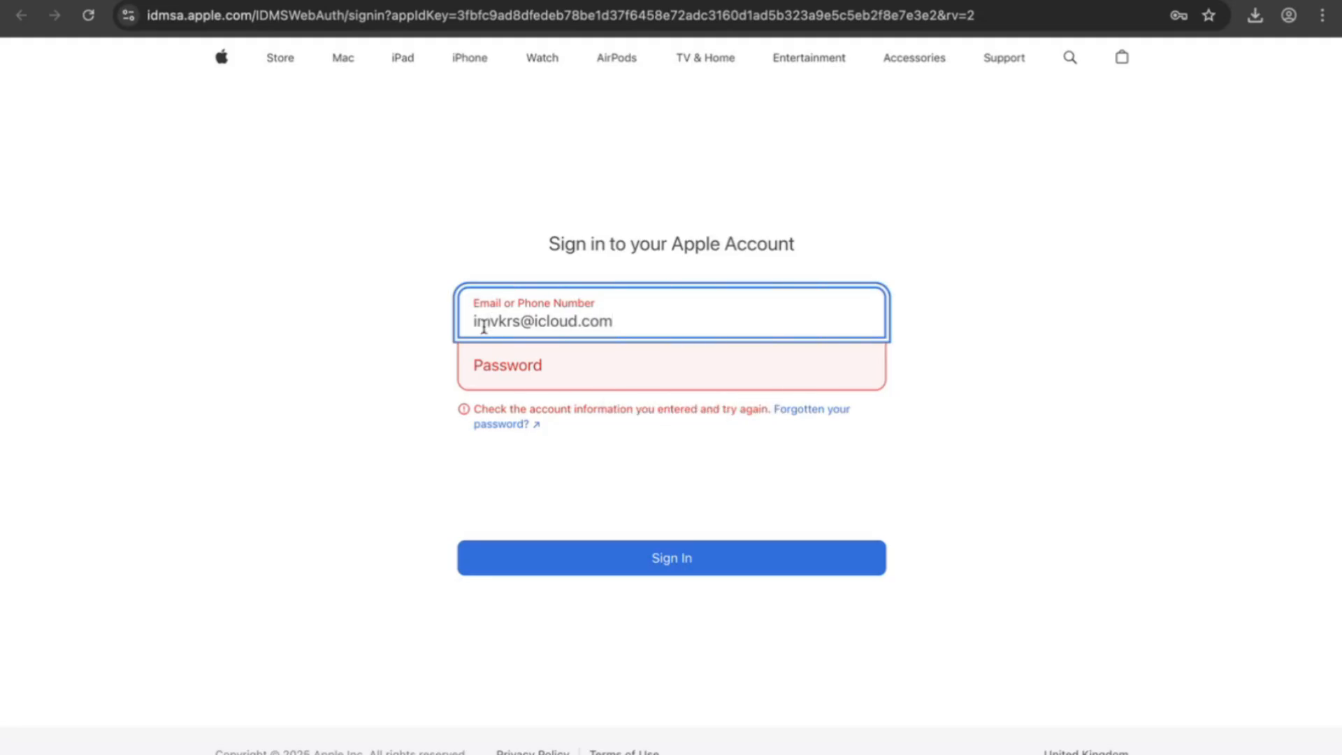
pyautogui.write('a')
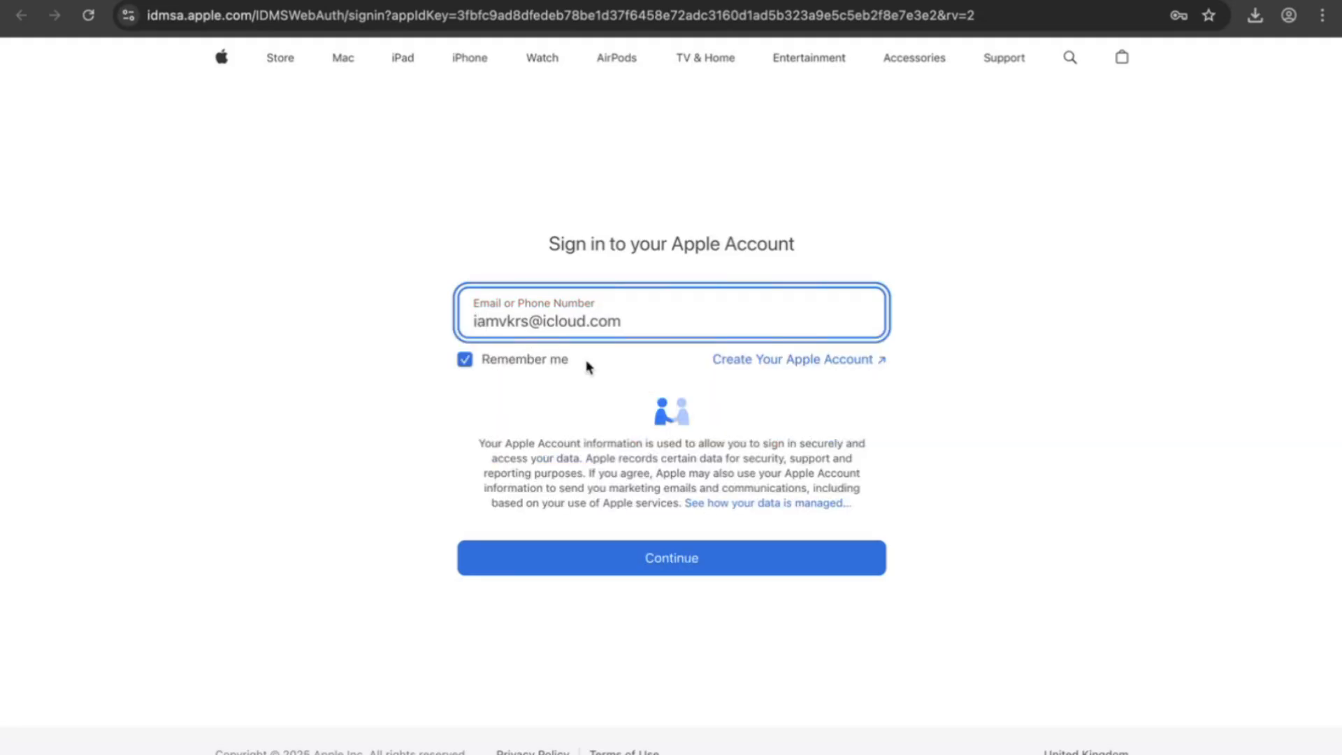
pyautogui.click(688, 558)
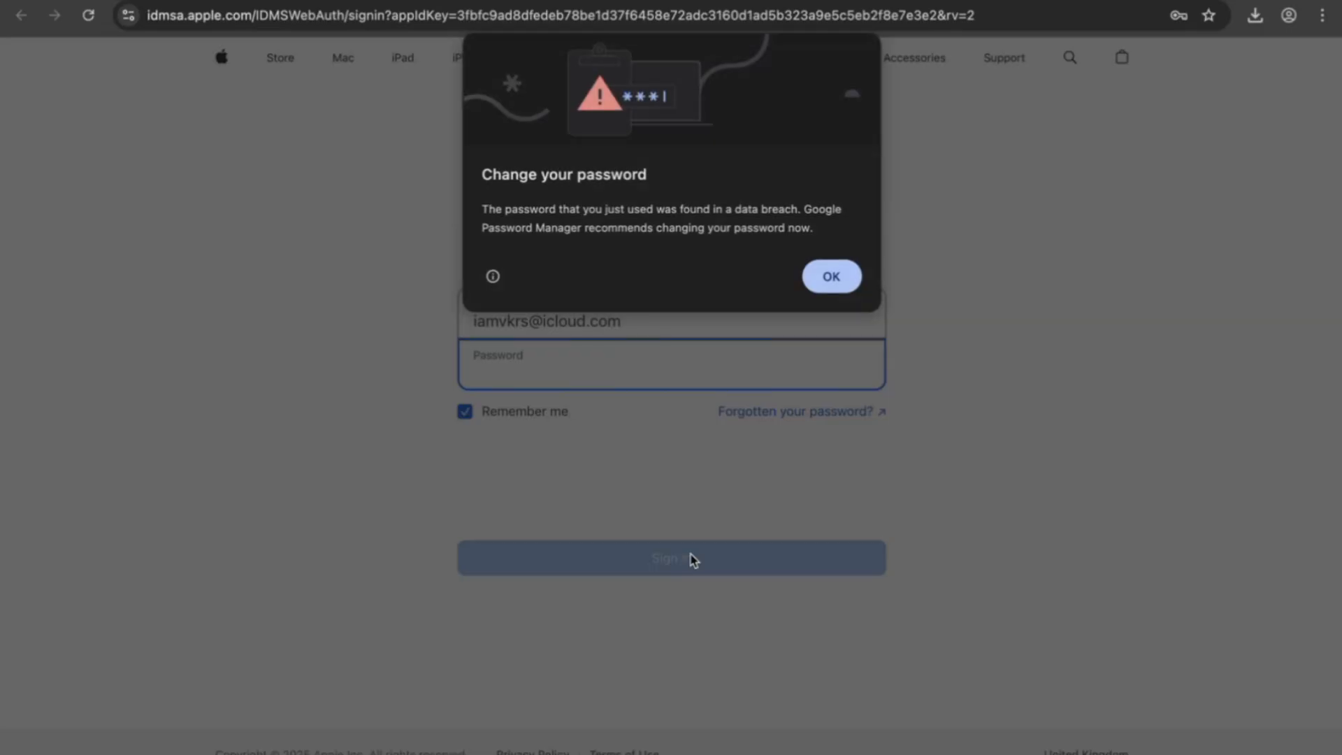
pyautogui.click(837, 276)
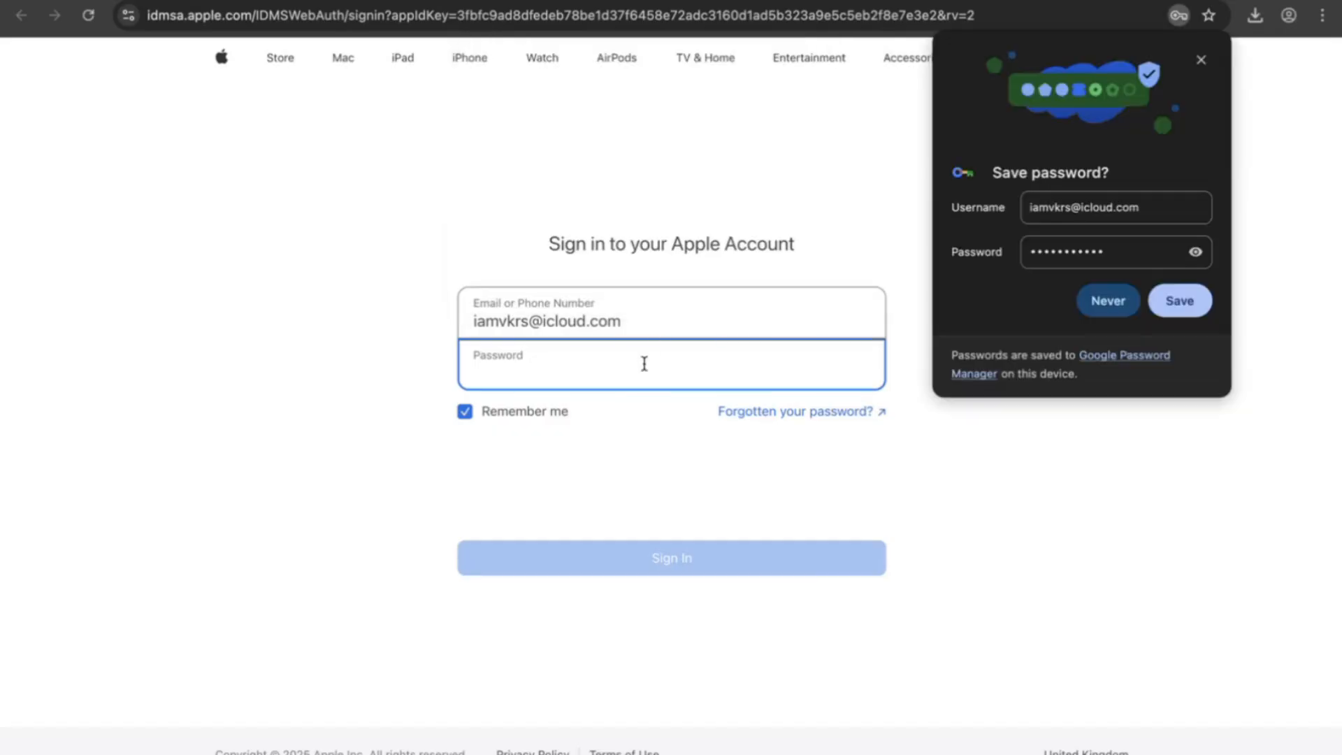
pyautogui.write('***********')
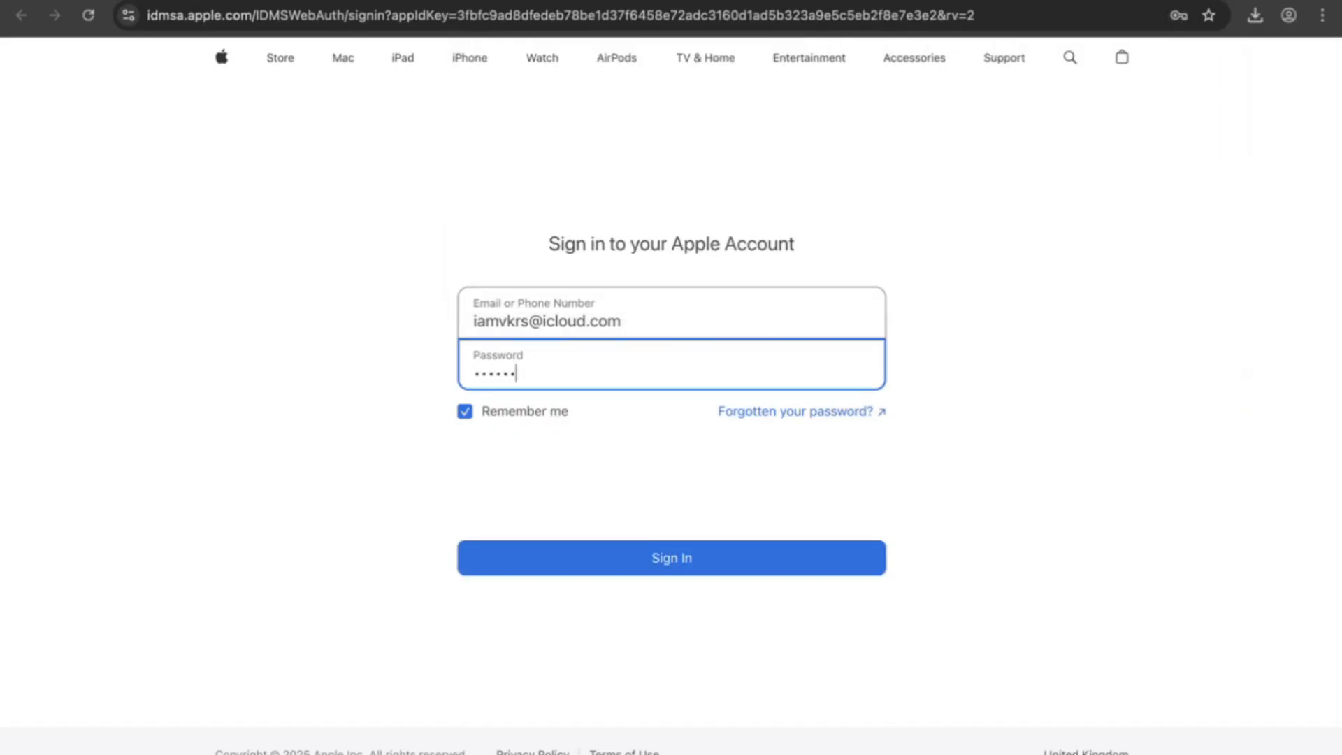
pyautogui.press('Return')
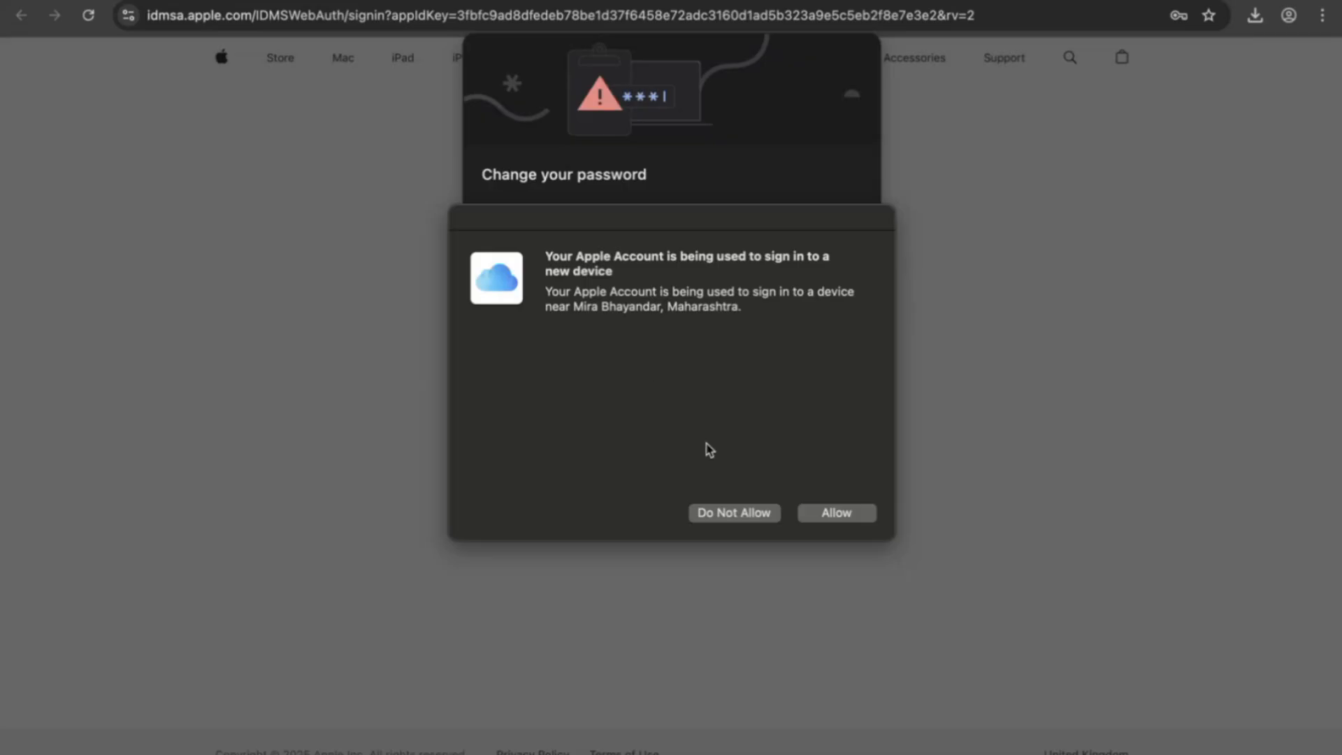
pyautogui.click(754, 516)
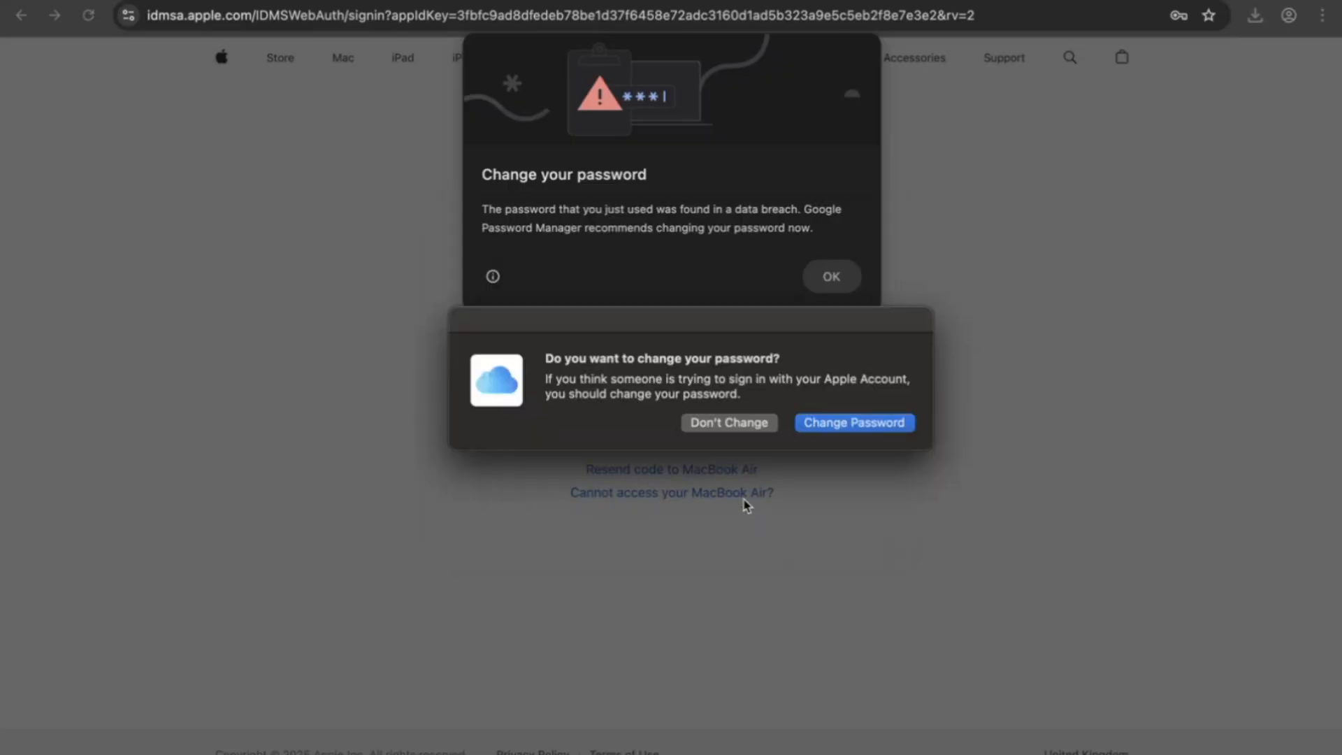
# Dismiss the change-password, breached-password and save-password prompts
pyautogui.click(764, 427)
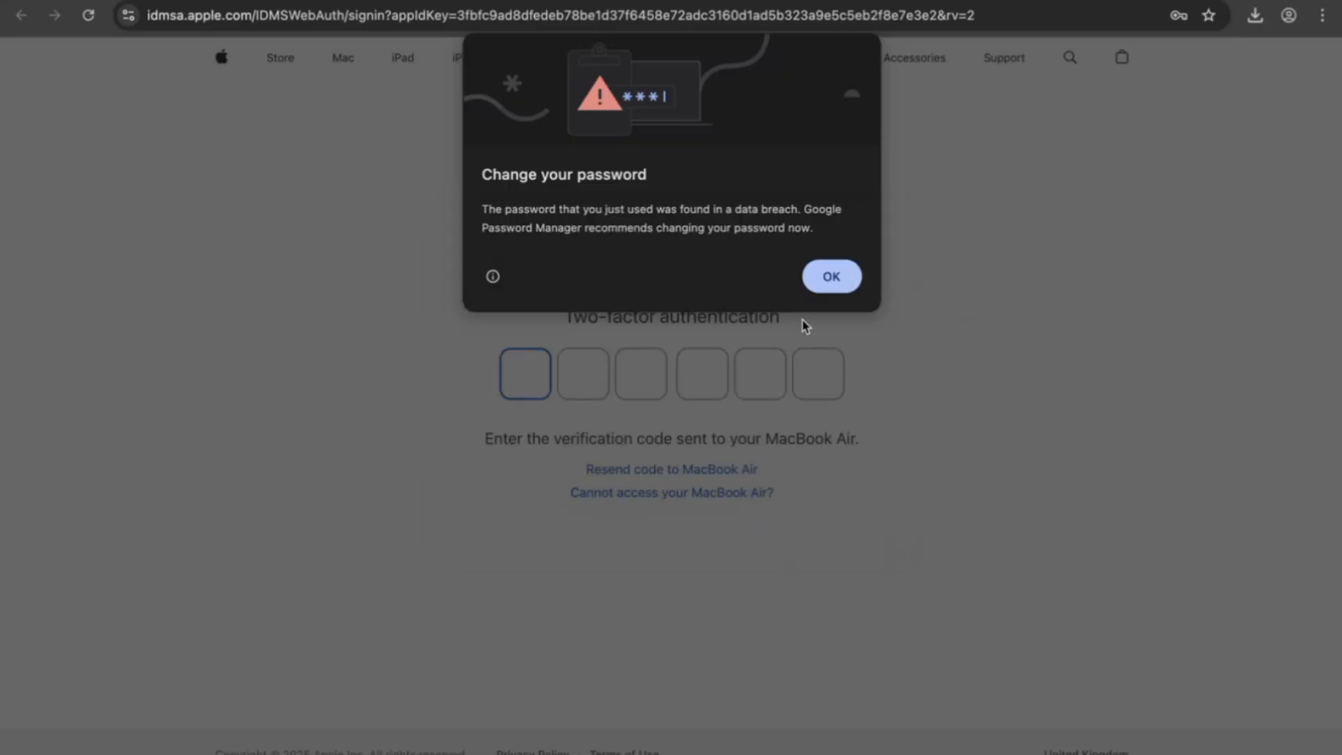
pyautogui.click(829, 278)
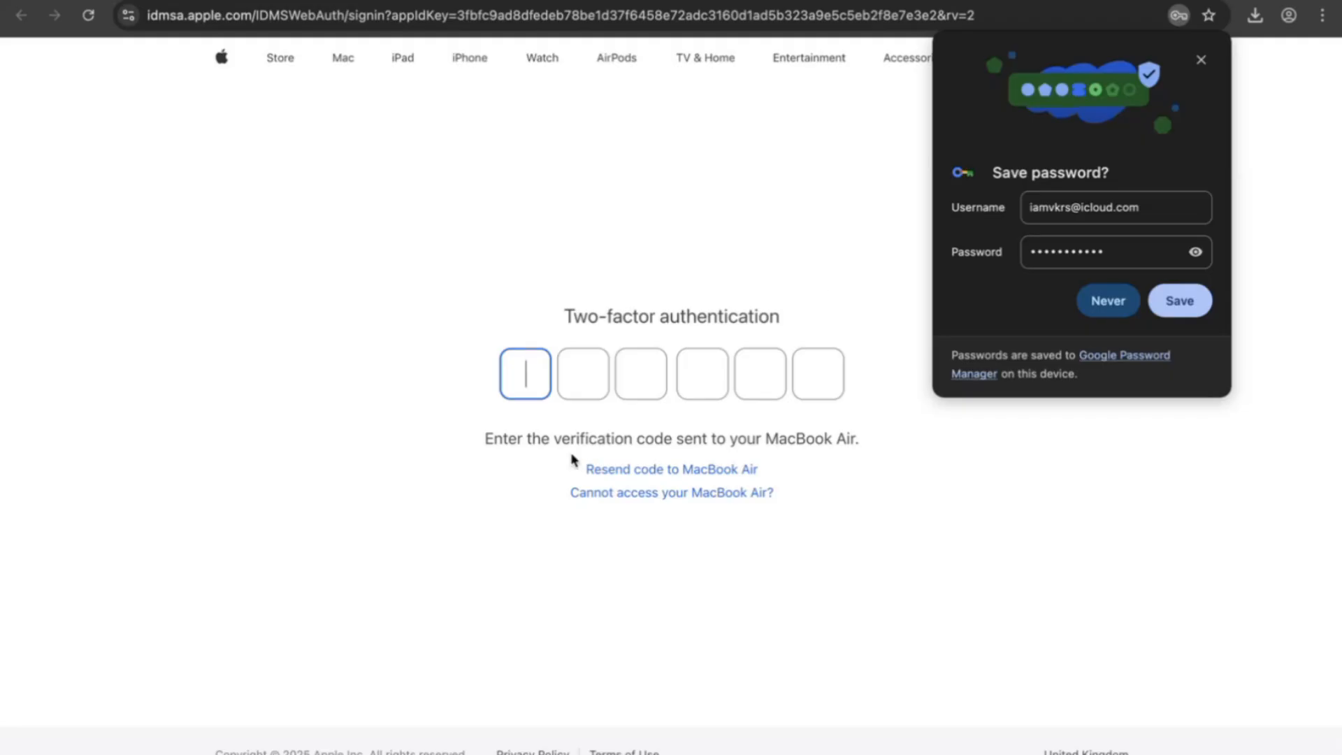
pyautogui.click(1108, 312)
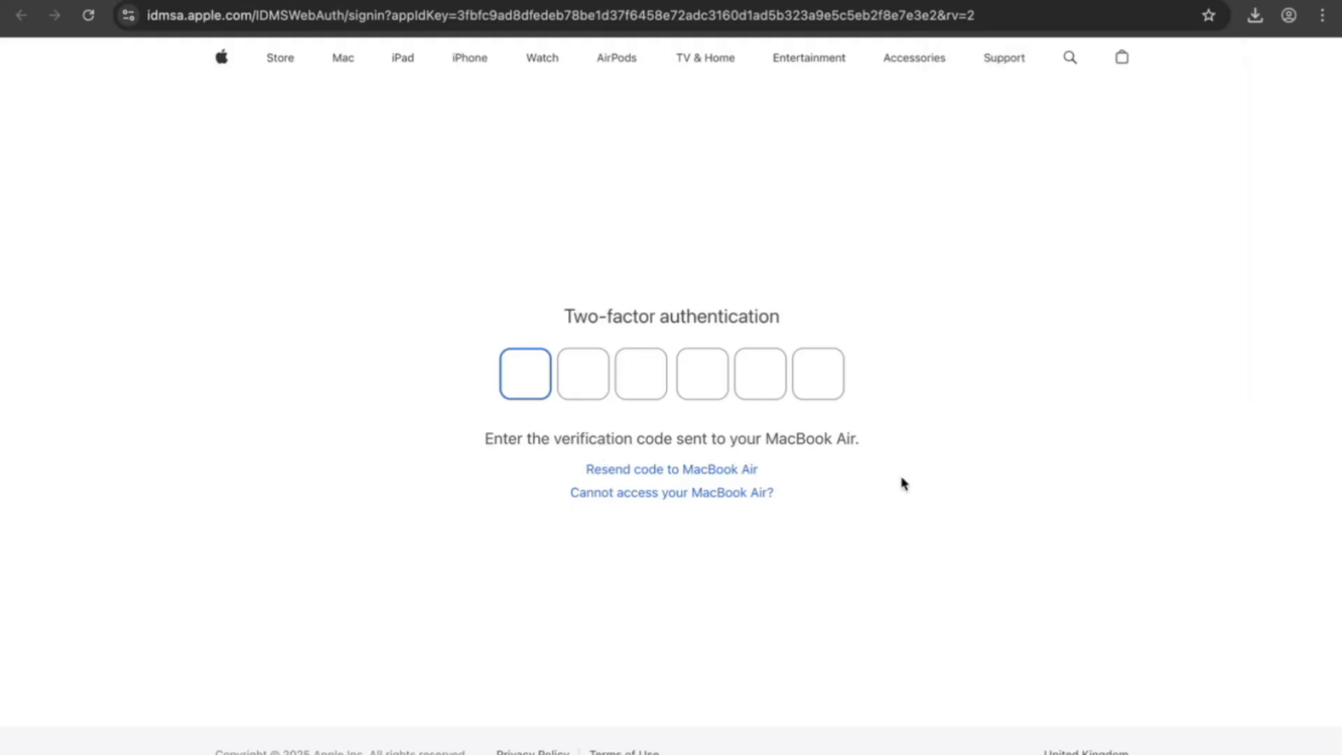
# Have the verification code sent by text message and enter its digits
pyautogui.click(717, 498)
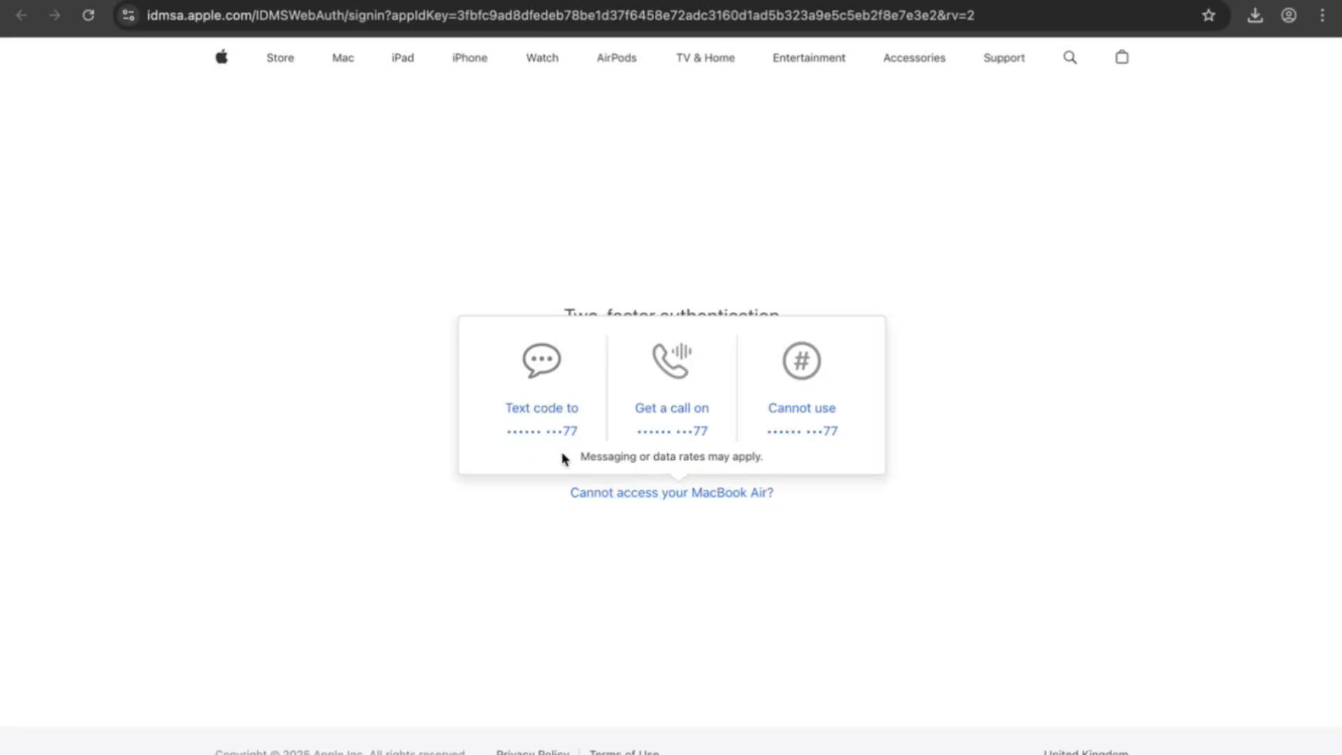
pyautogui.click(558, 430)
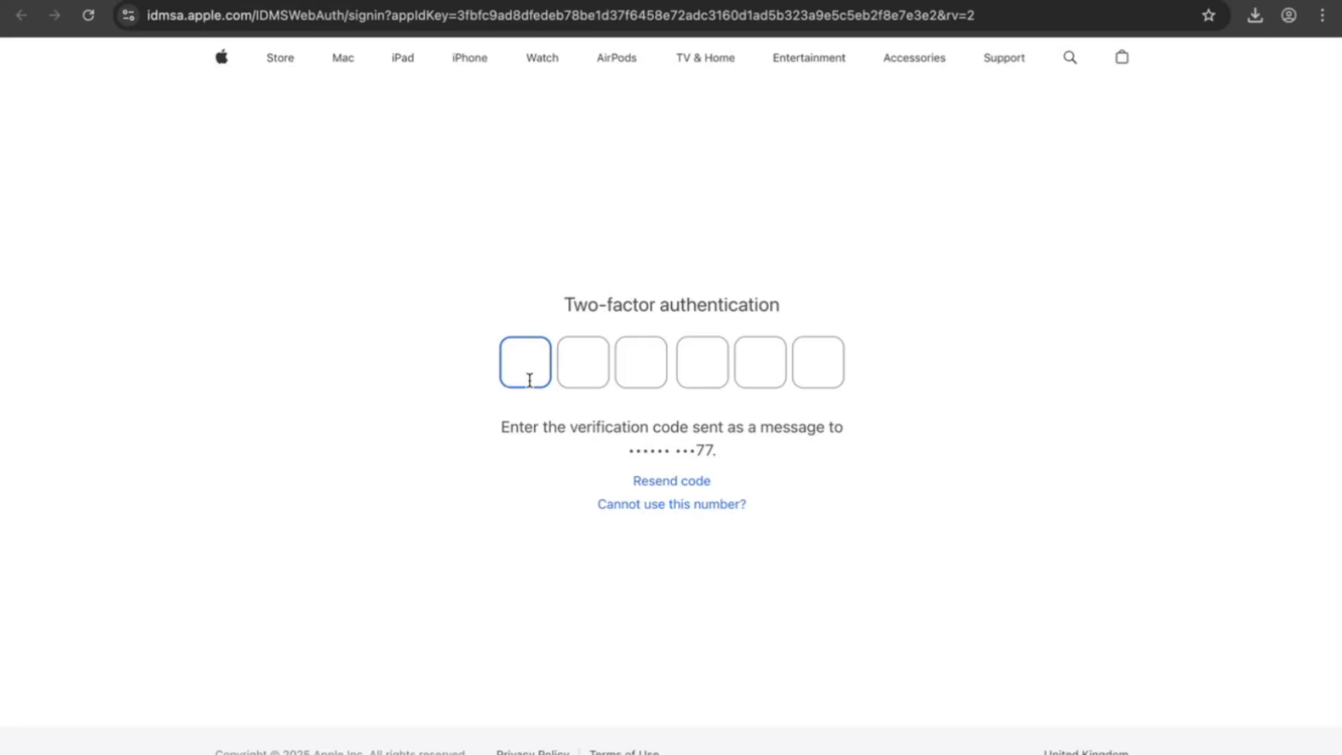
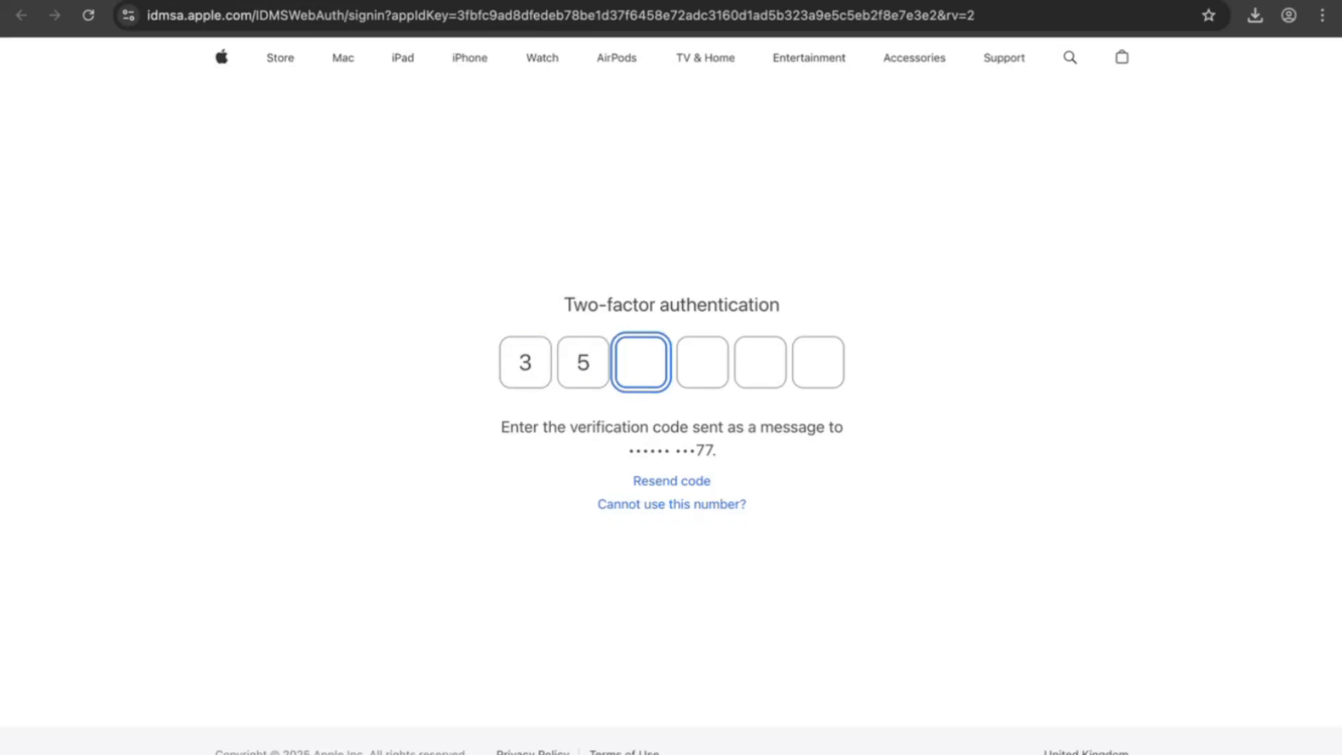
pyautogui.press('BackSpace')
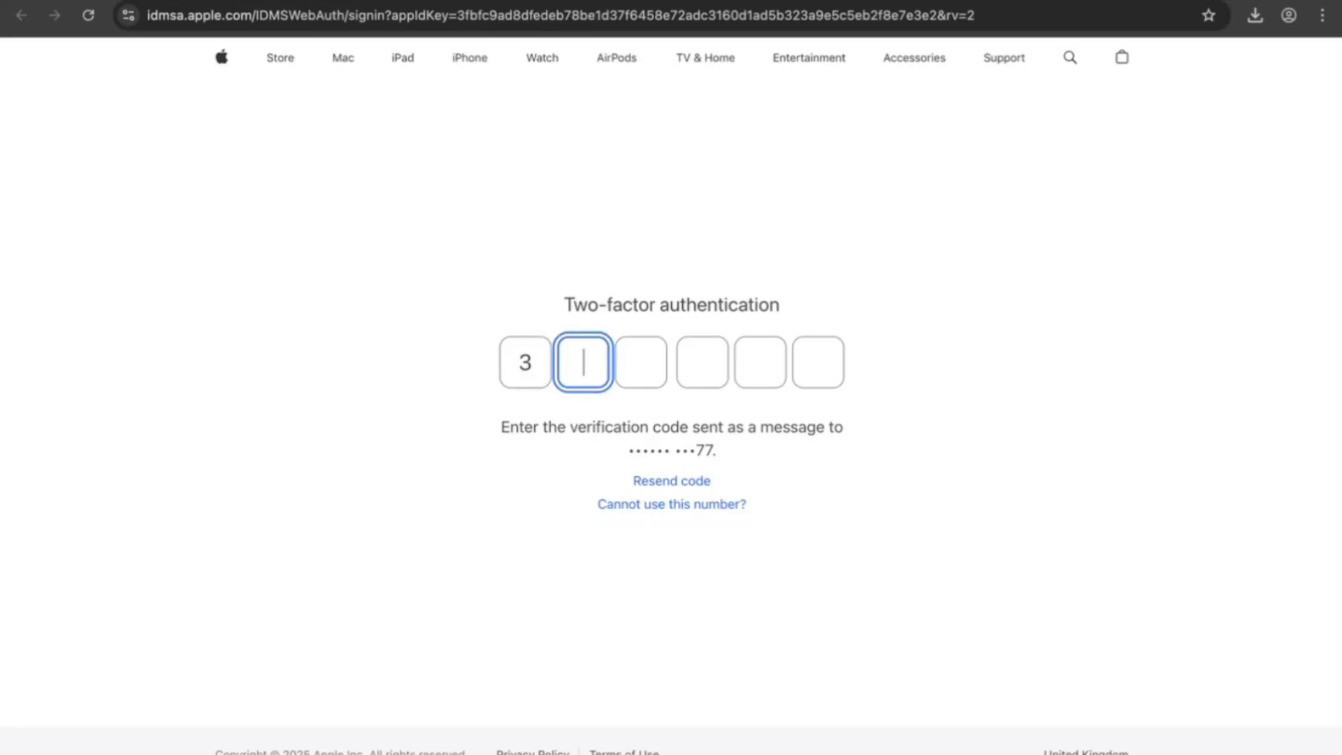
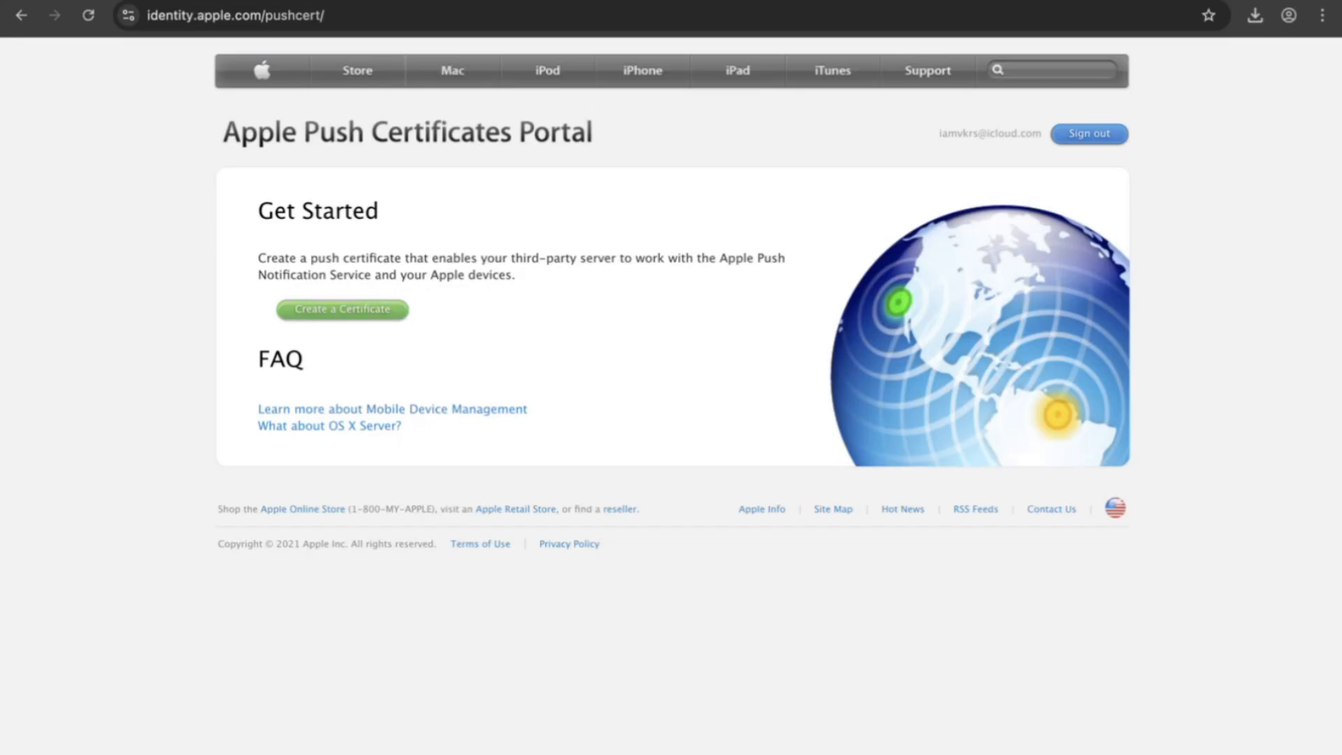
# Start a new certificate and accept Apple's terms of use
pyautogui.click(364, 325)
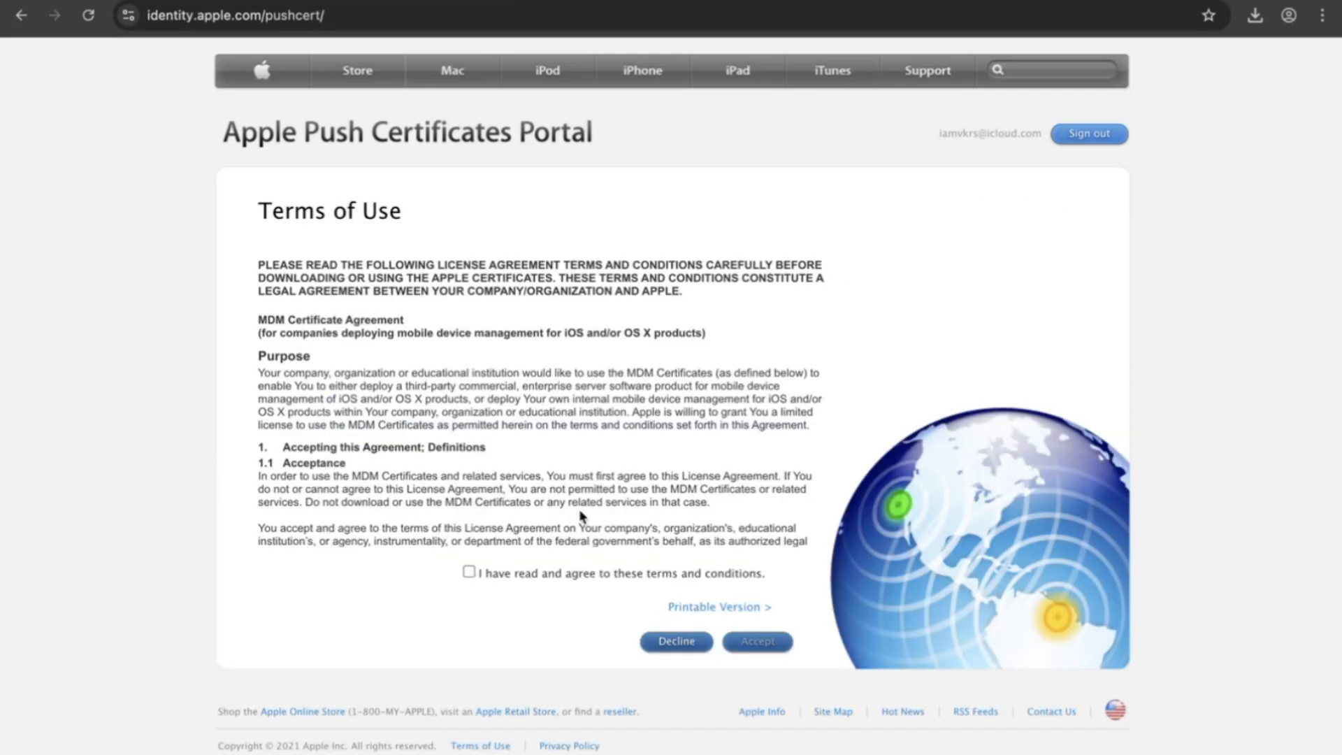
pyautogui.scroll(-10, 493, 476)
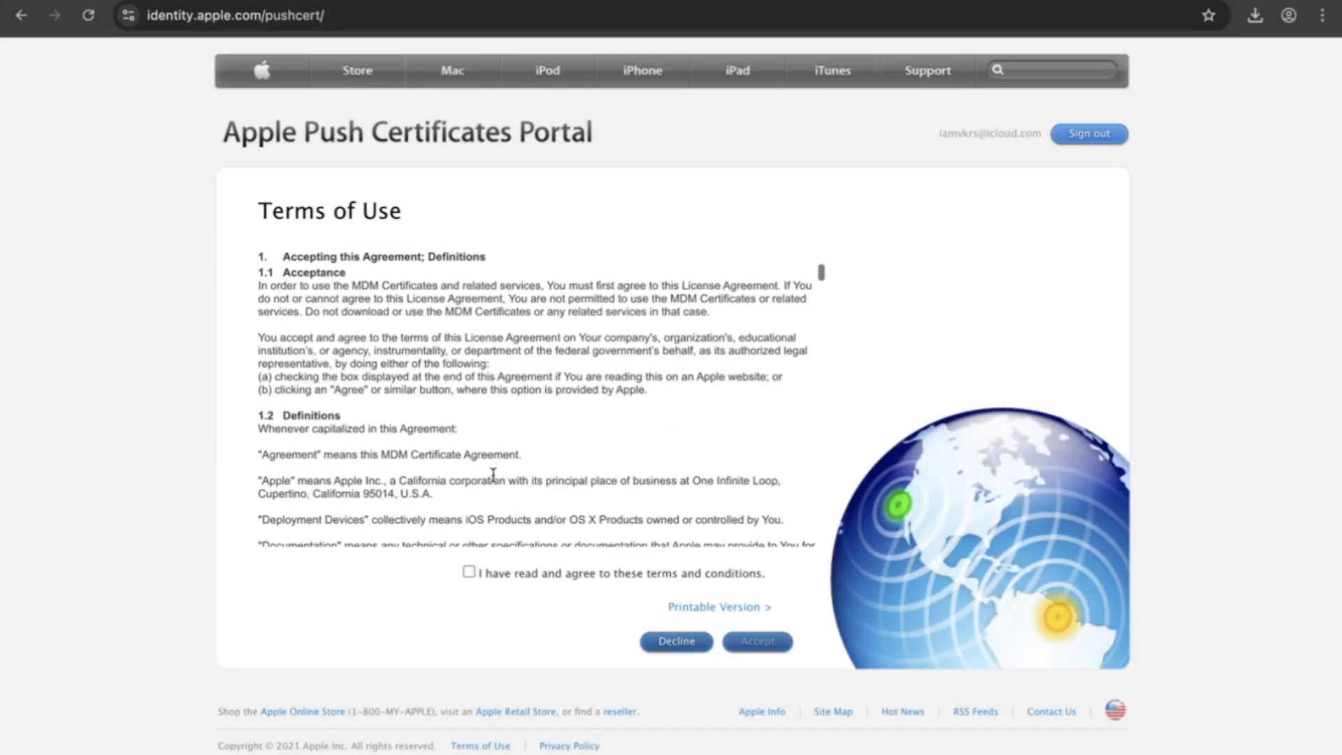
pyautogui.scroll(-15, 493, 480)
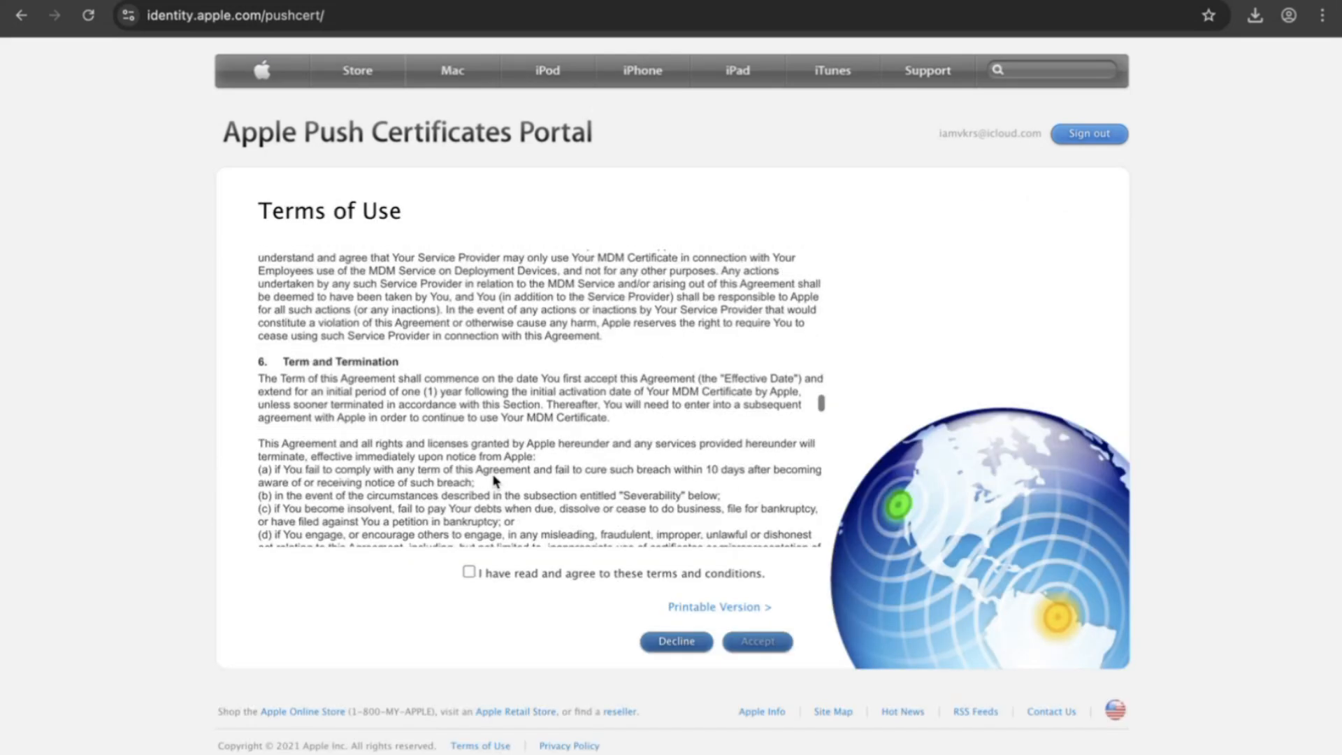
pyautogui.click(469, 572)
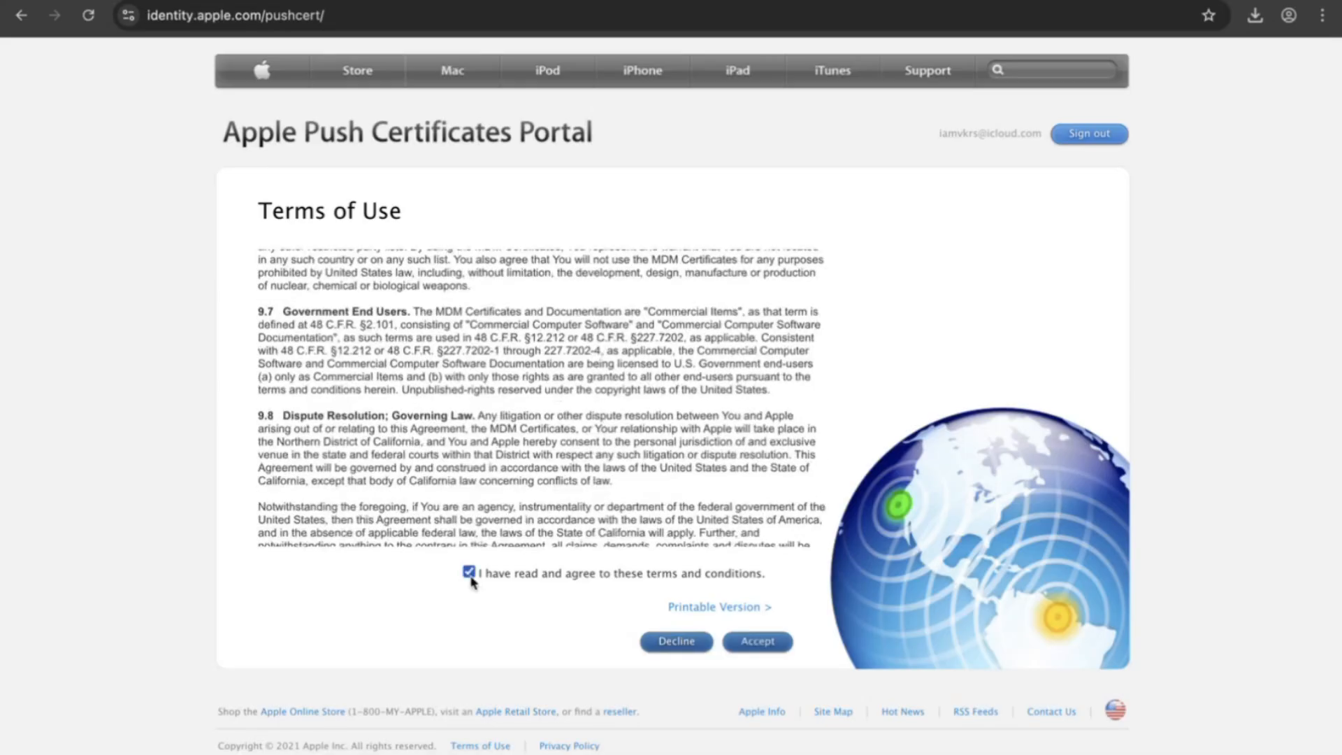
pyautogui.click(775, 653)
# Add the note 'Training' and upload IntuneCSR.csr from Downloads
pyautogui.click(631, 376)
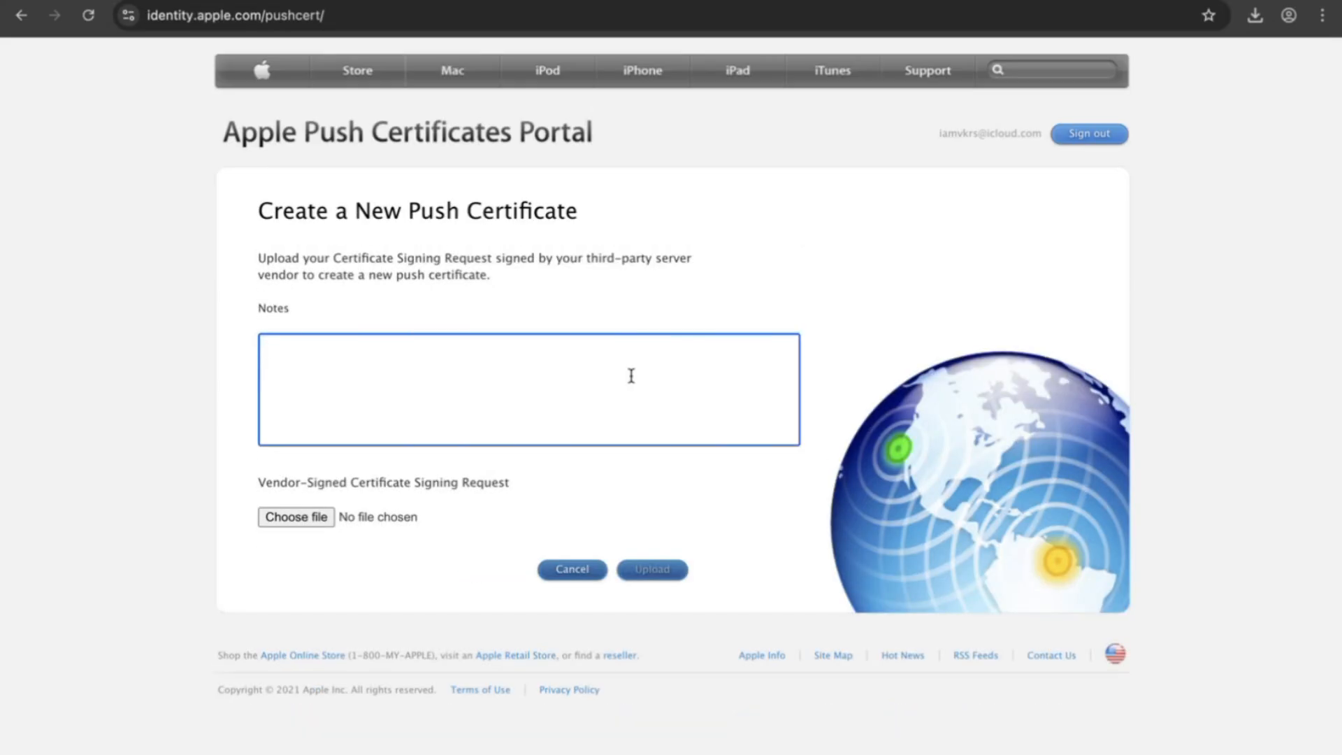
pyautogui.write('Training')
pyautogui.click(294, 518)
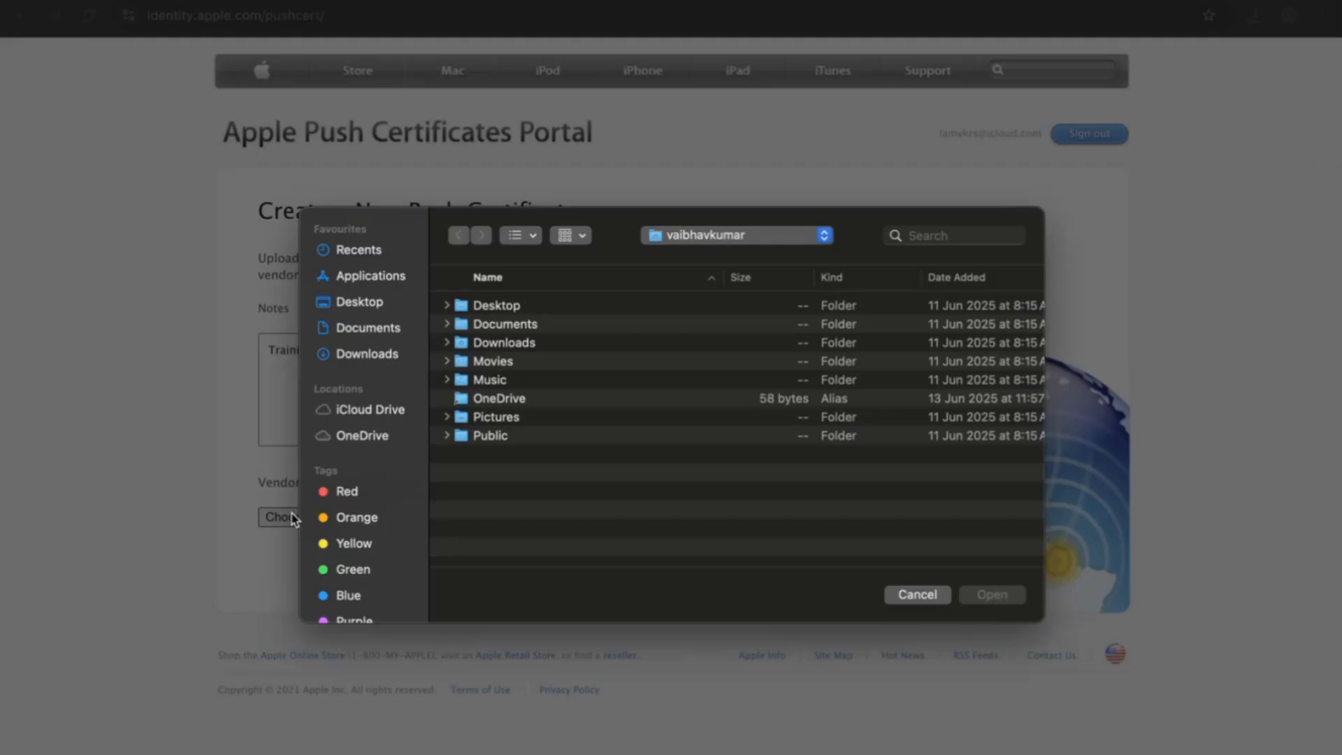
pyautogui.click(366, 357)
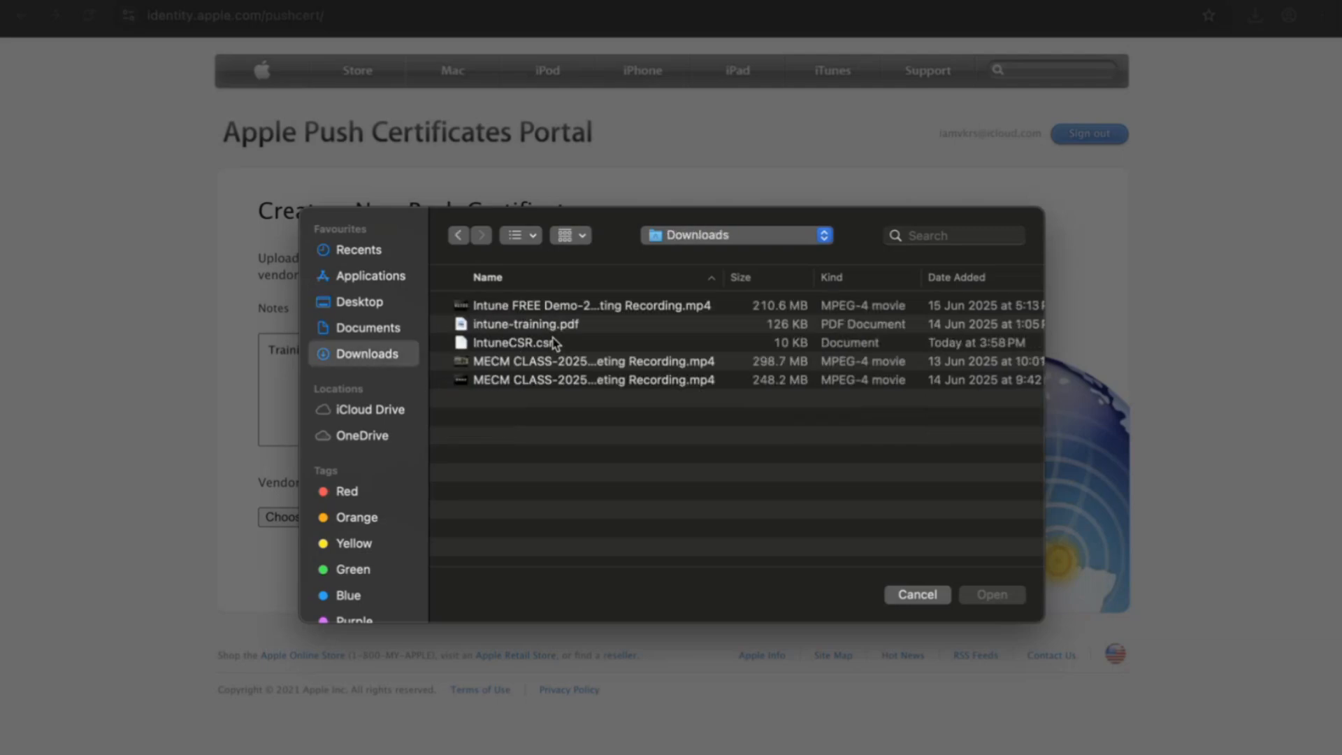
pyautogui.click(538, 344)
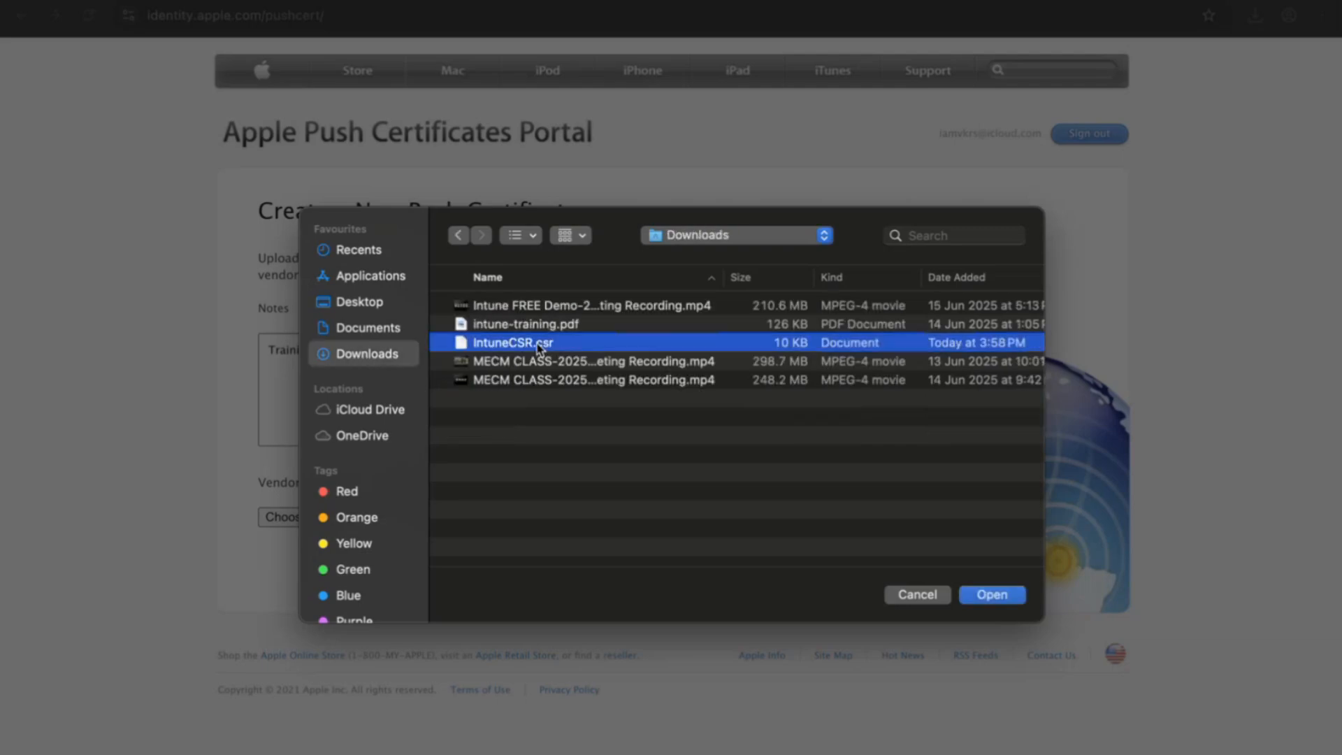
pyautogui.click(1002, 595)
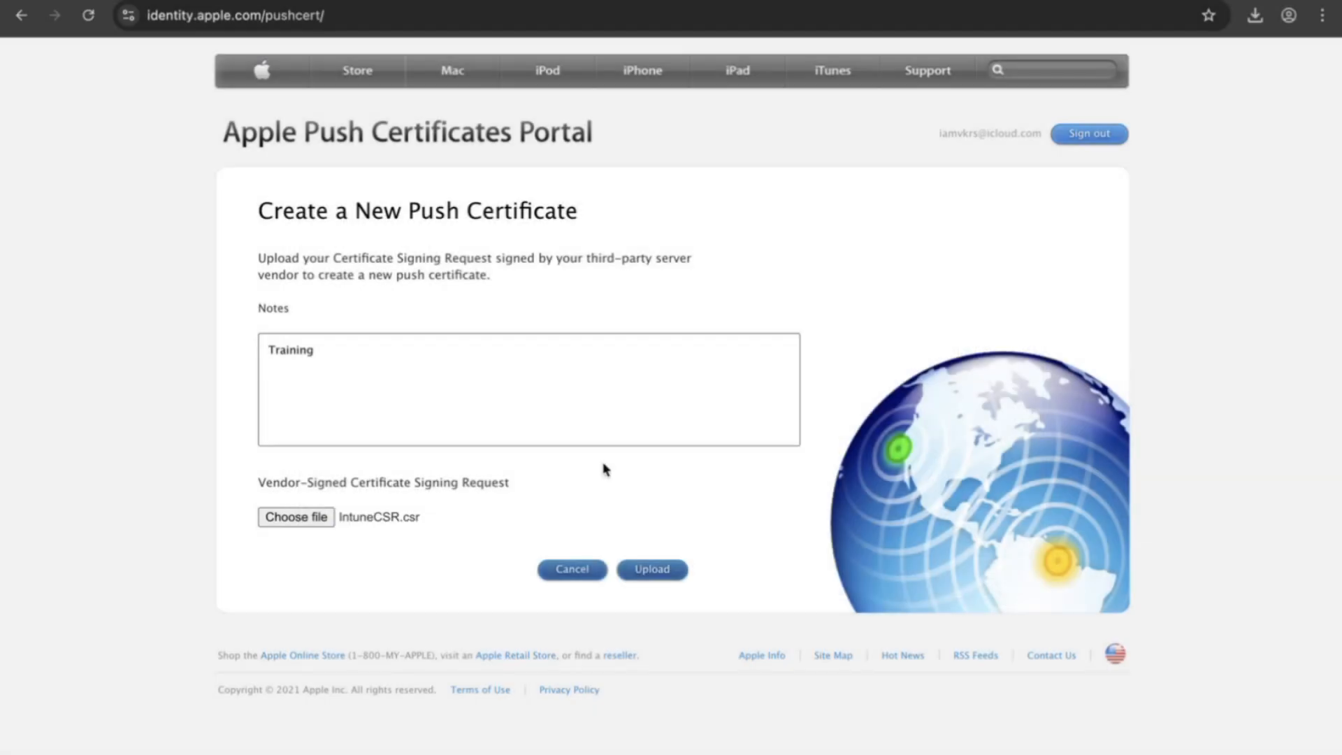
pyautogui.click(646, 576)
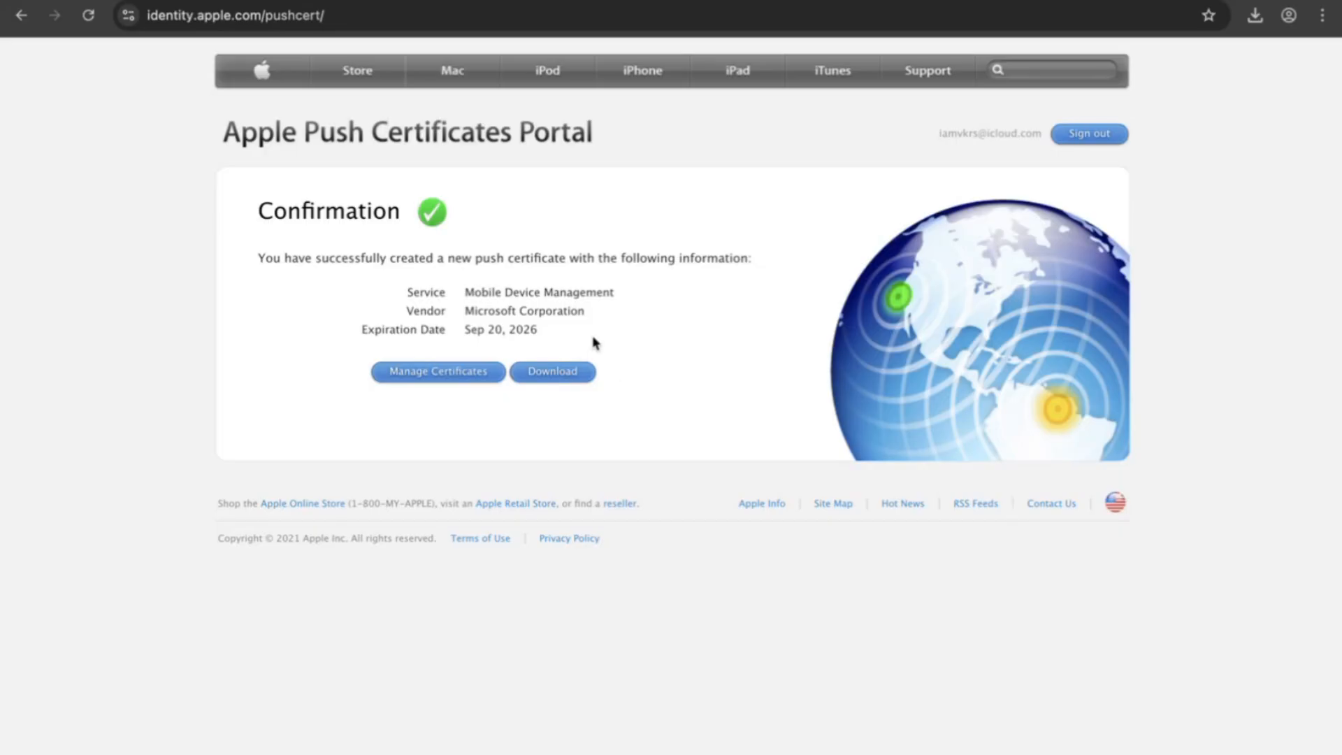
# Check the Sep 20, 2026 expiration date and download the certificate .pem file
pyautogui.moveTo(549, 333); pyautogui.dragTo(362, 333)
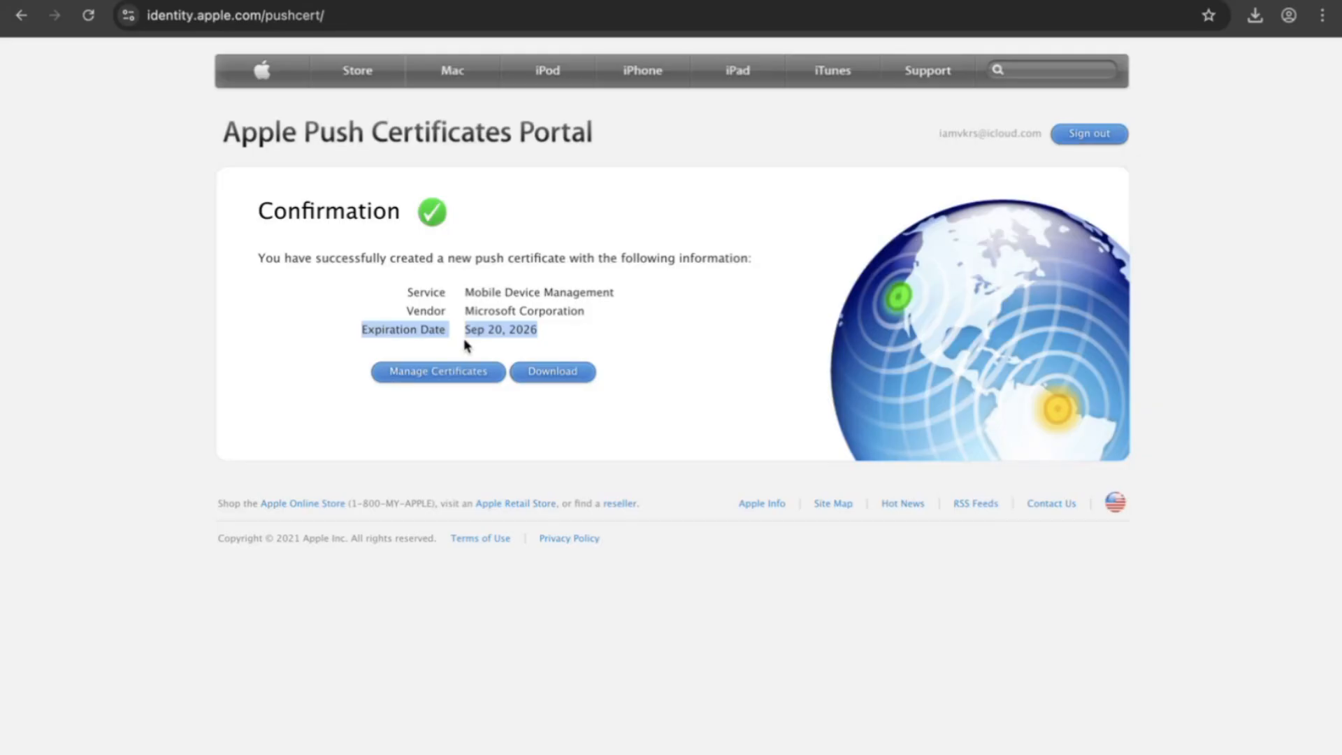
pyautogui.doubleClick(523, 330)
pyautogui.click(556, 334)
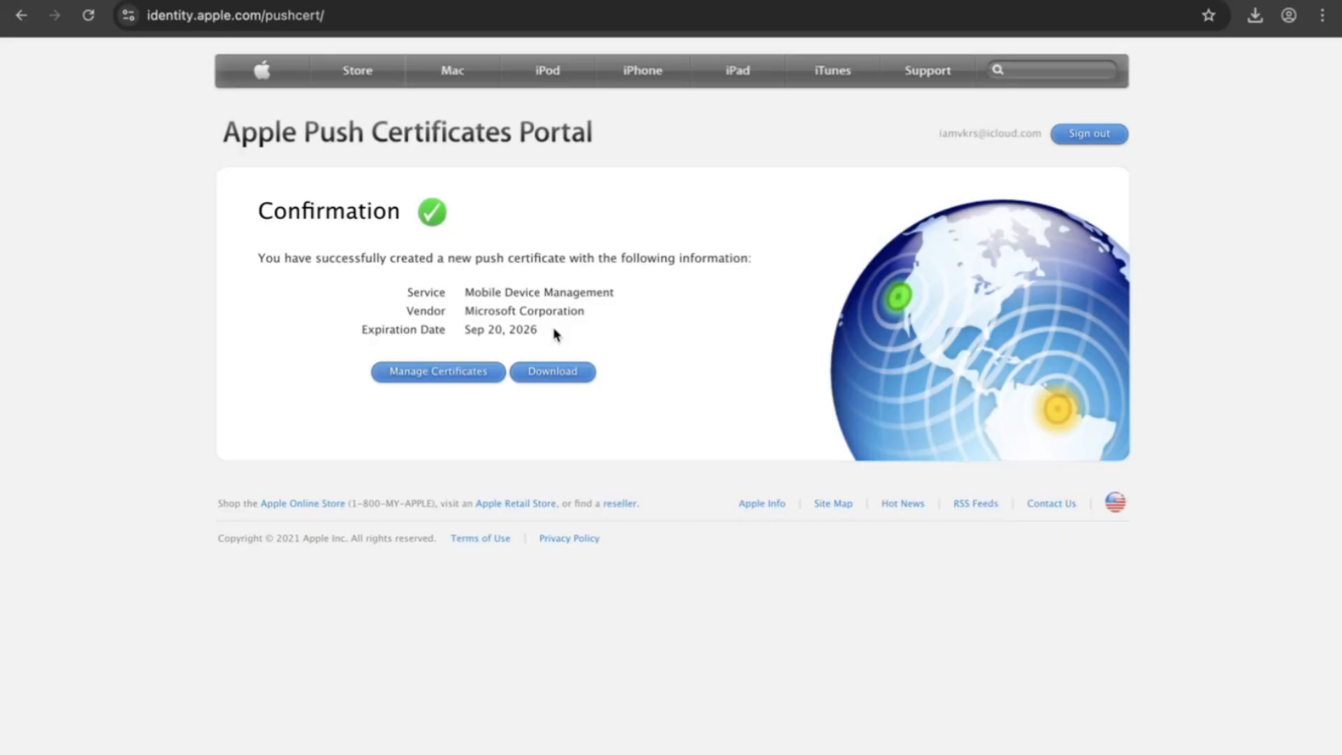
pyautogui.click(559, 376)
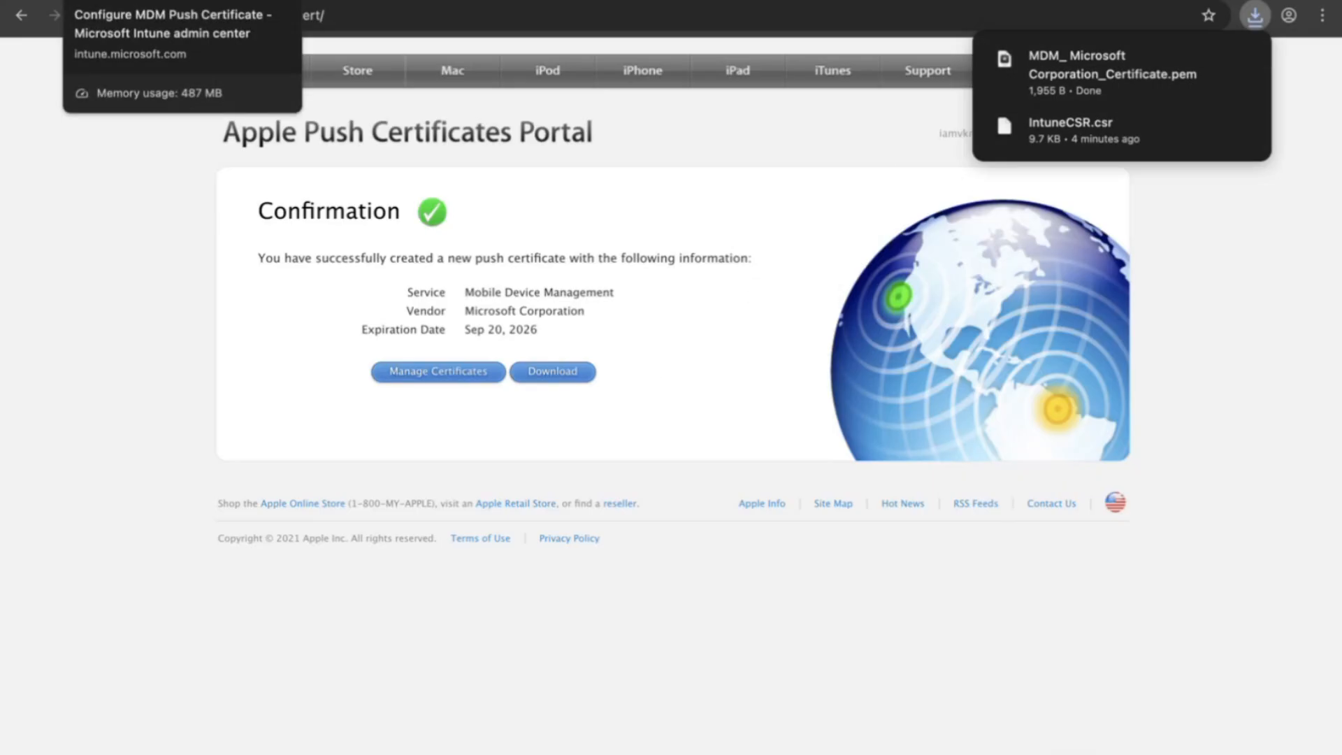
# Enter the Apple ID used for the push certificate in Intune
pyautogui.click(140, 1)
pyautogui.scroll(-1, 916, 552)
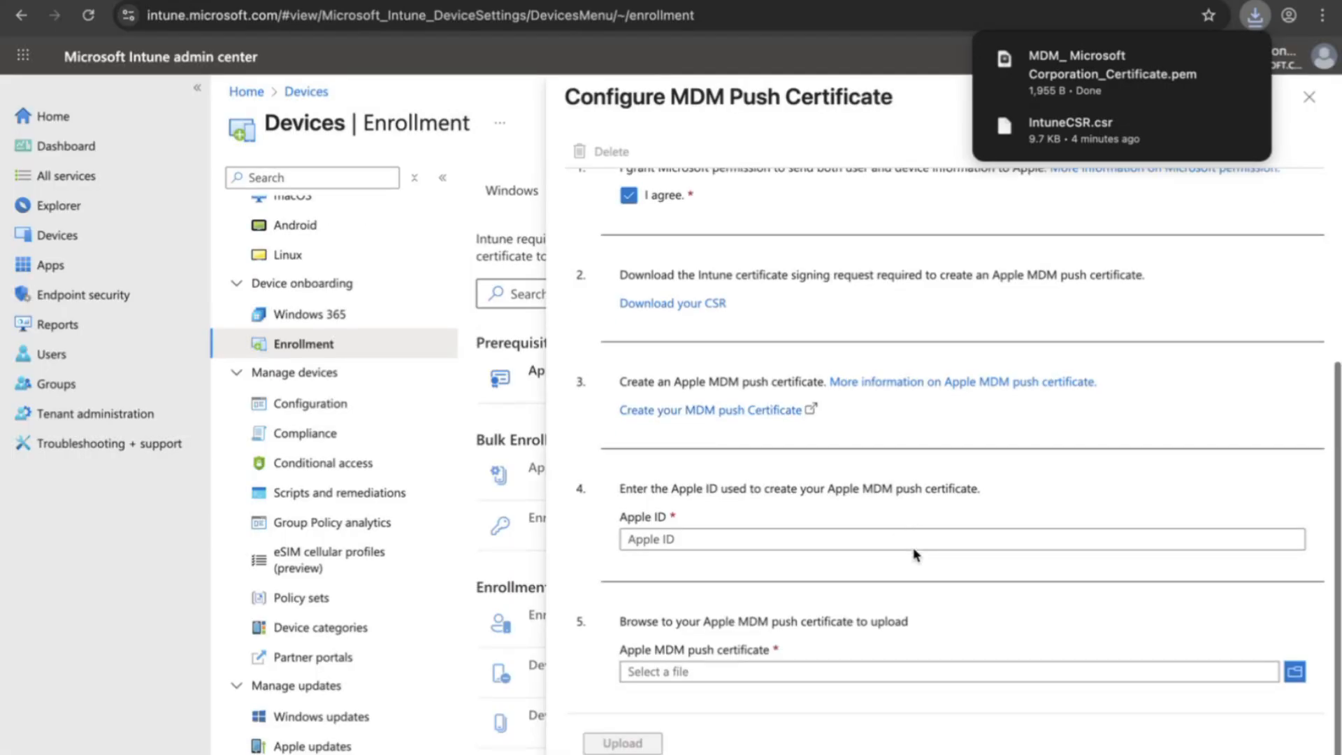
pyautogui.click(844, 538)
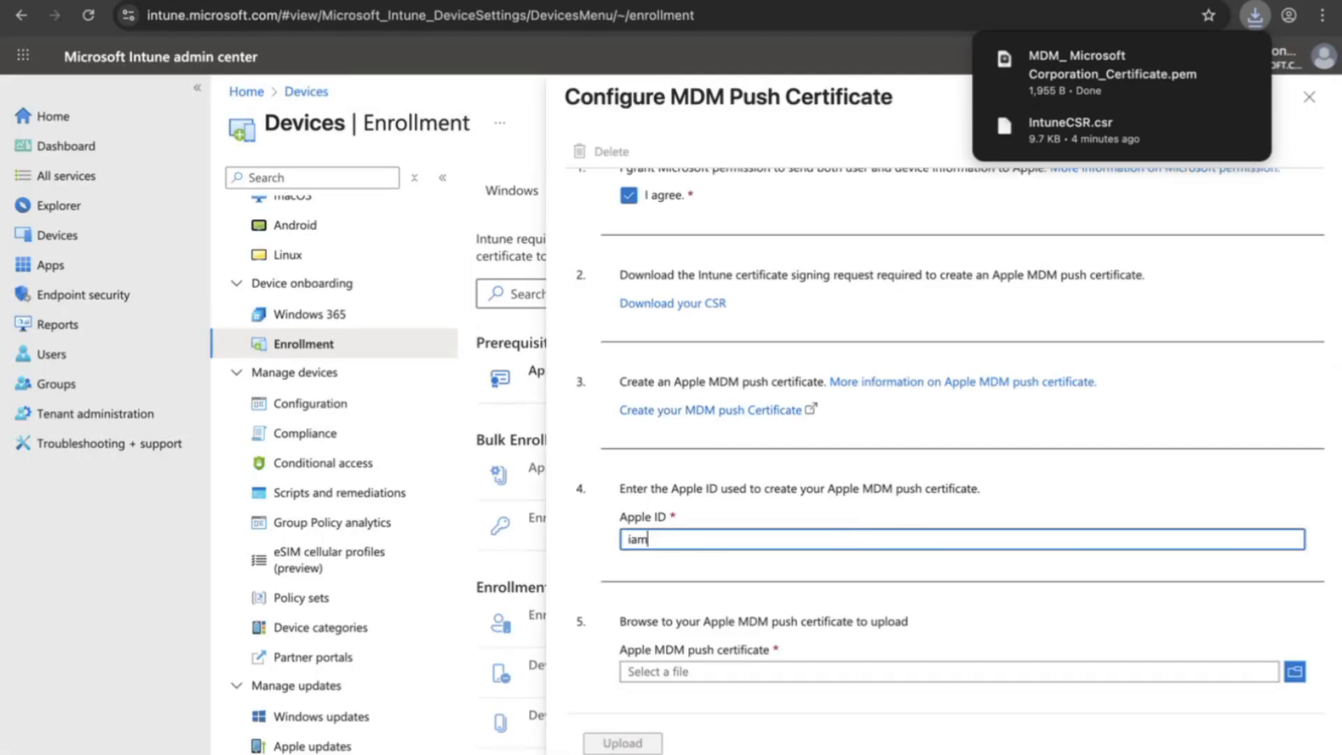
pyautogui.press('Tab')
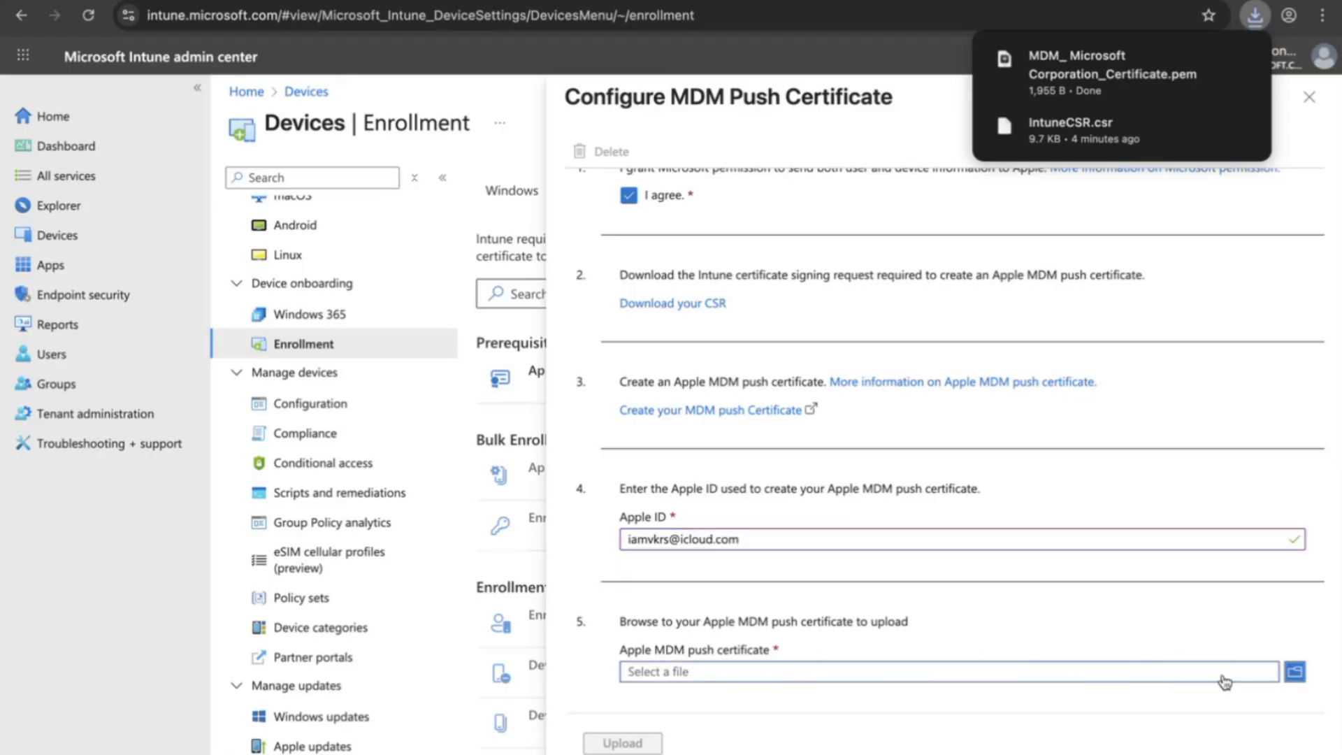
# Upload MDM_ Microsoft Corporation_Certificate.pem and close the push certificate panel once Active
pyautogui.click(1289, 686)
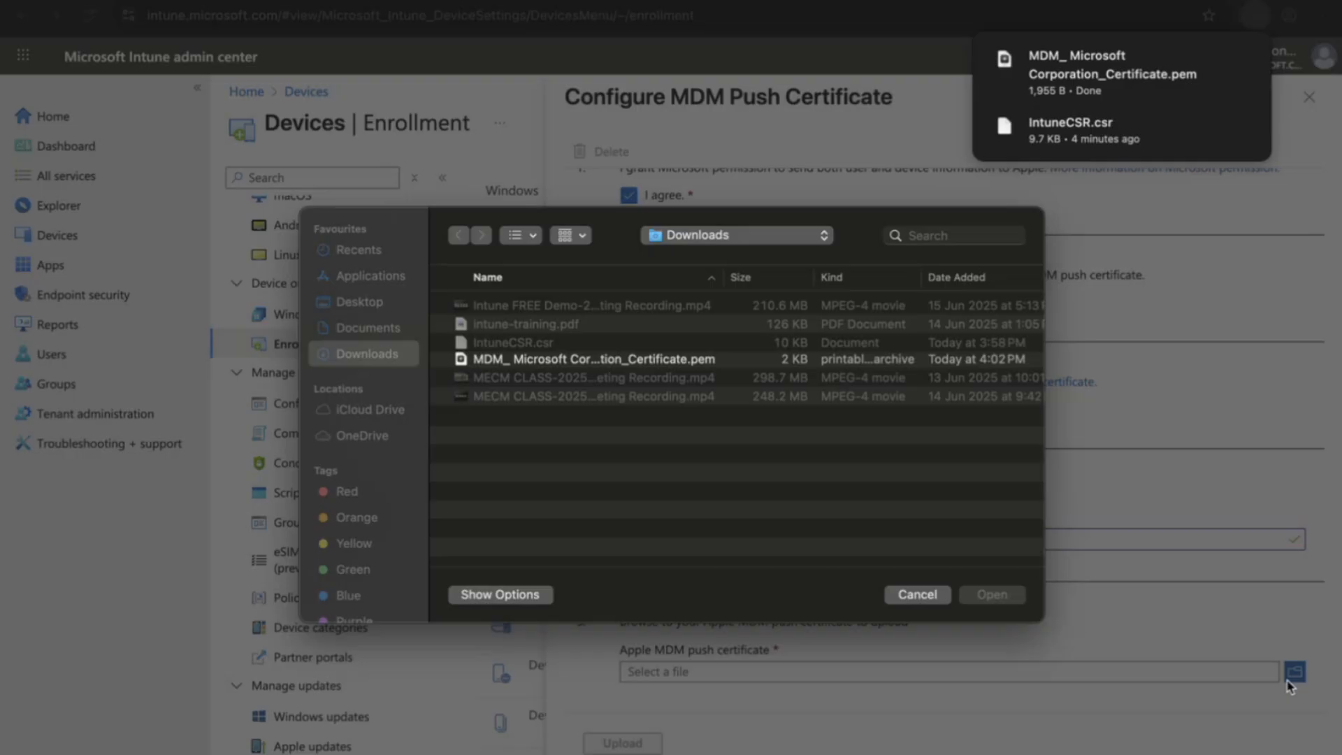
pyautogui.click(712, 370)
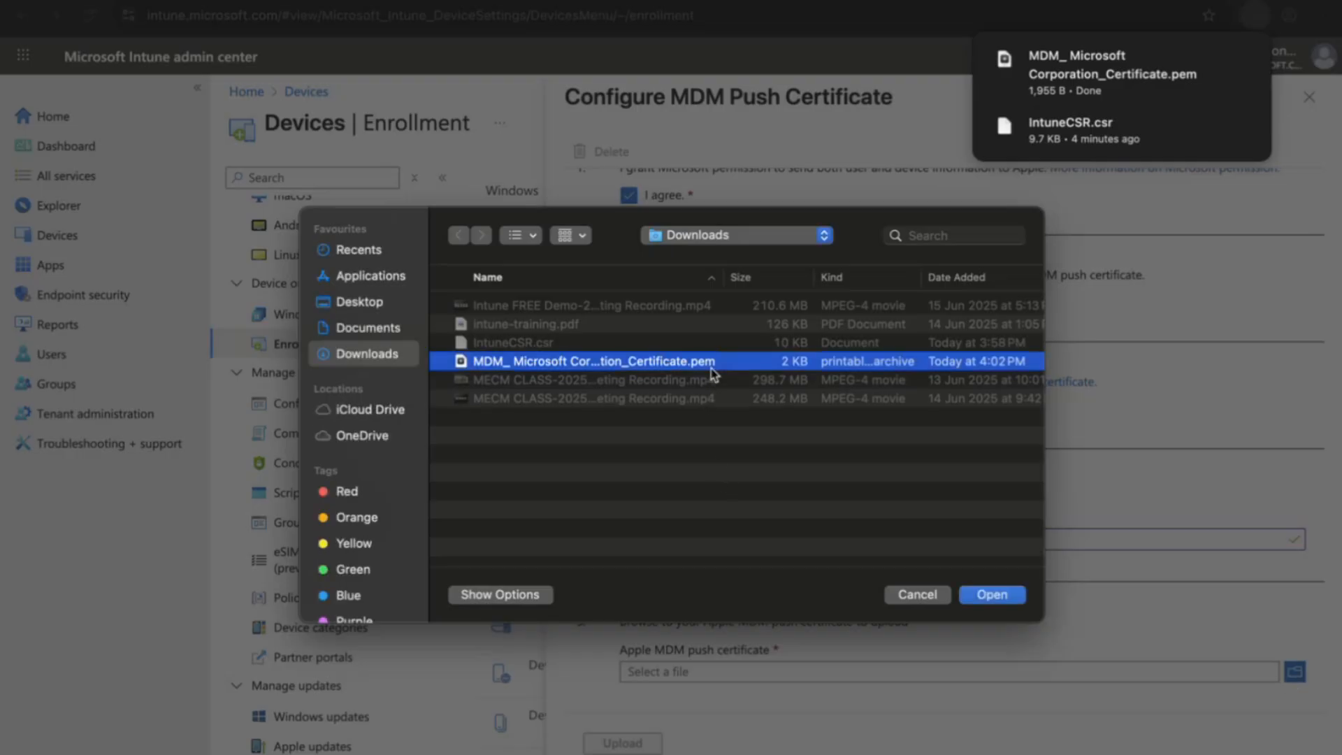
pyautogui.click(992, 594)
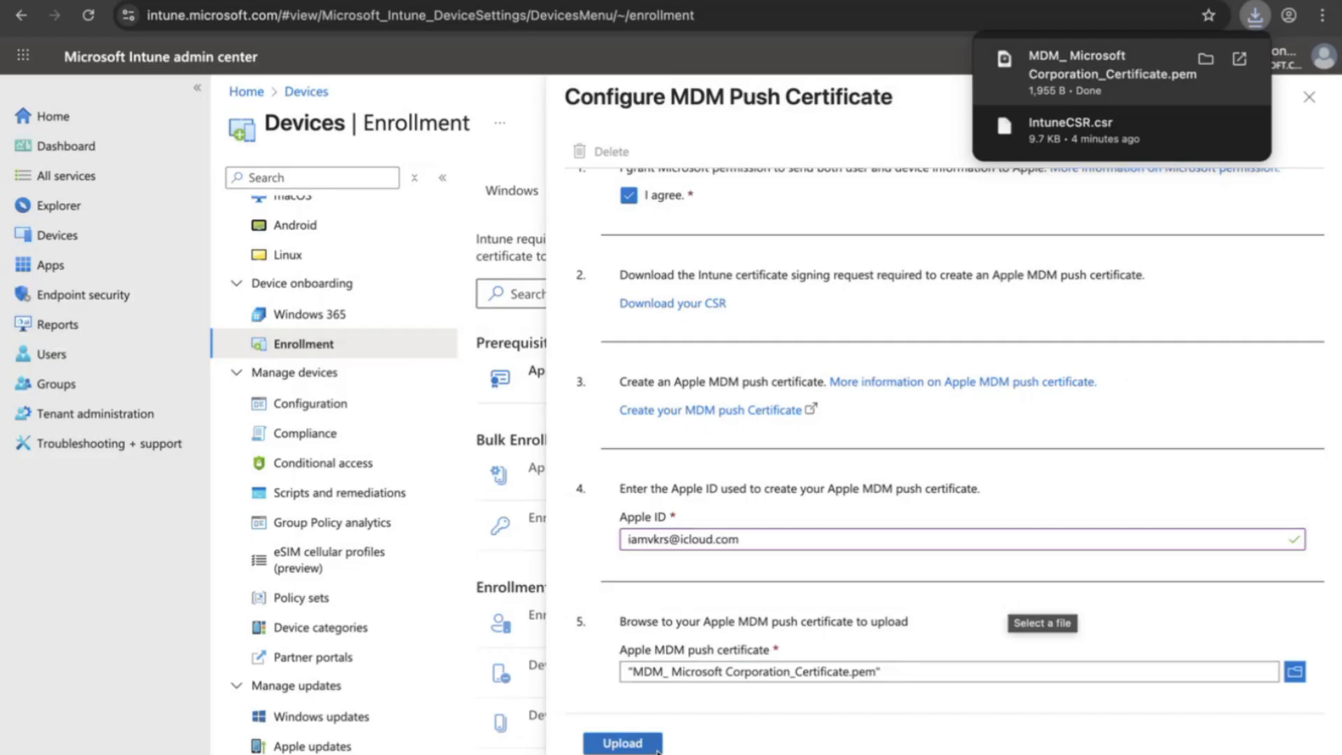
pyautogui.click(930, 137)
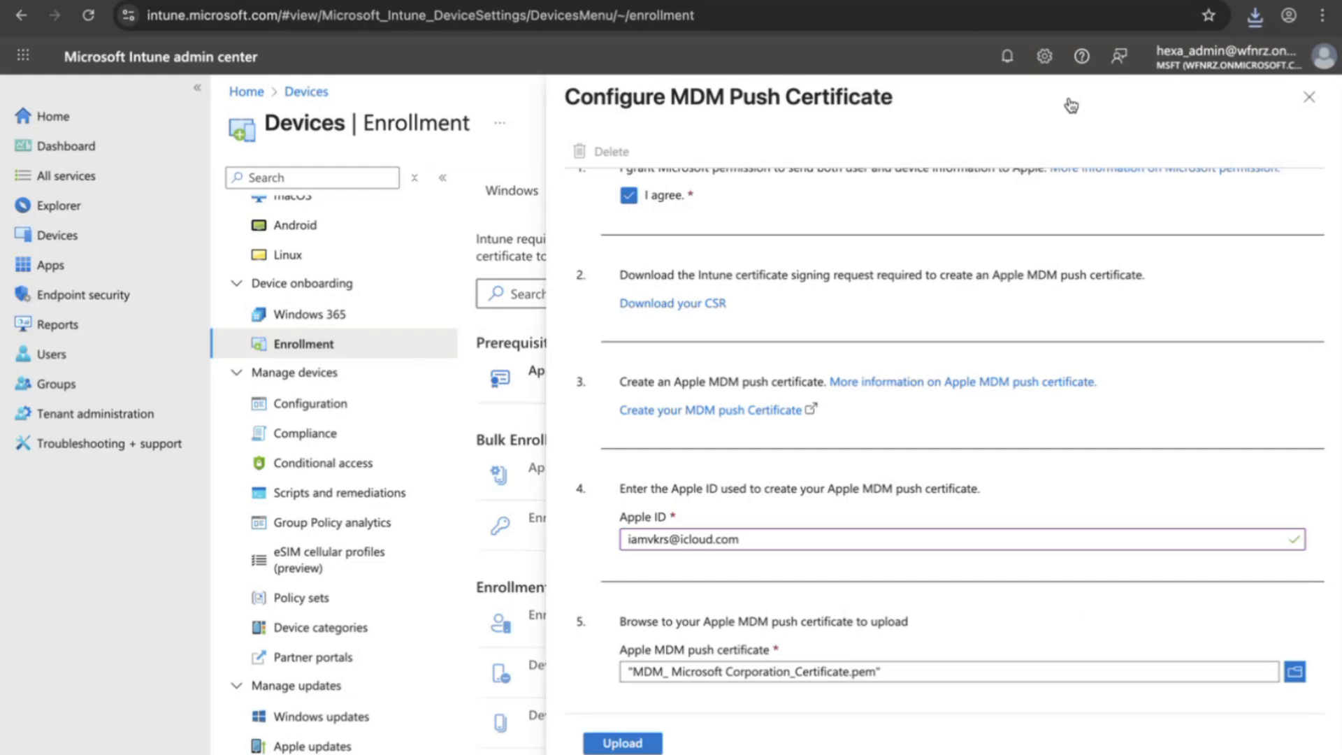
pyautogui.click(644, 749)
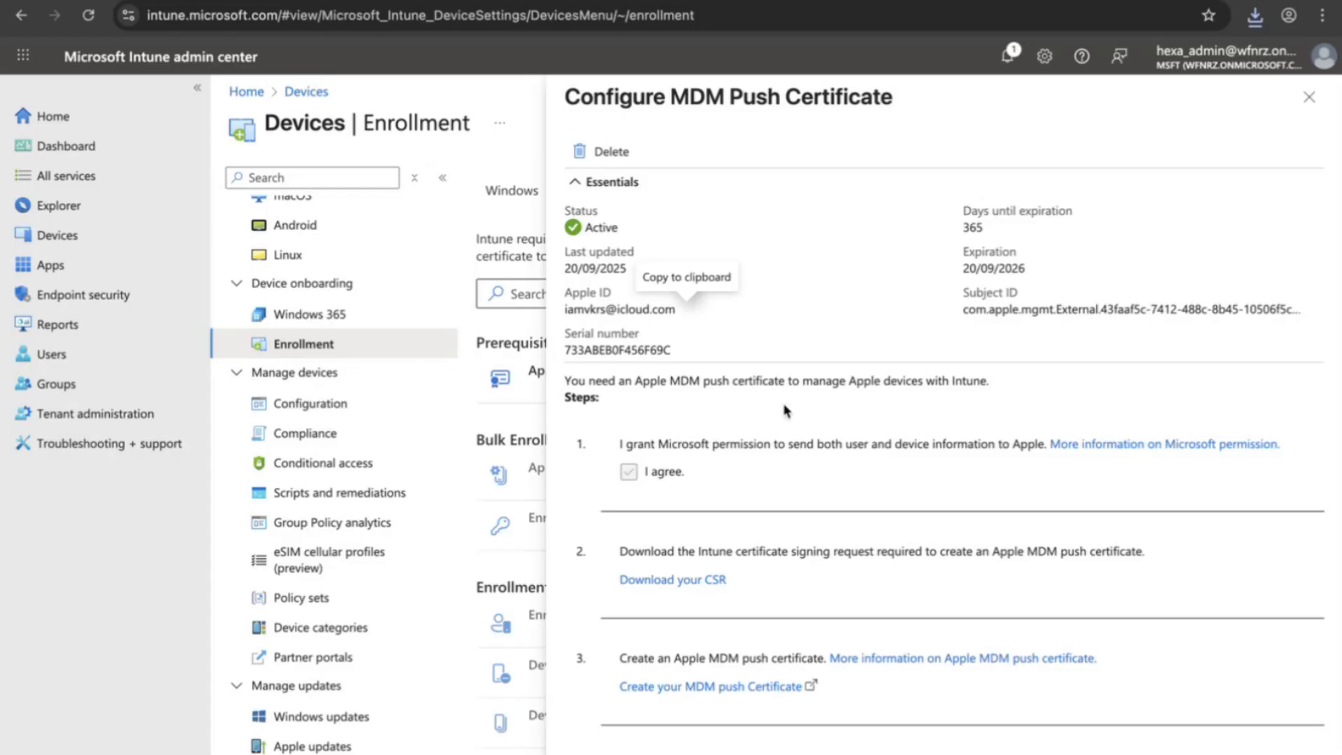
pyautogui.scroll(-4, 788, 413)
pyautogui.scroll(5, 788, 412)
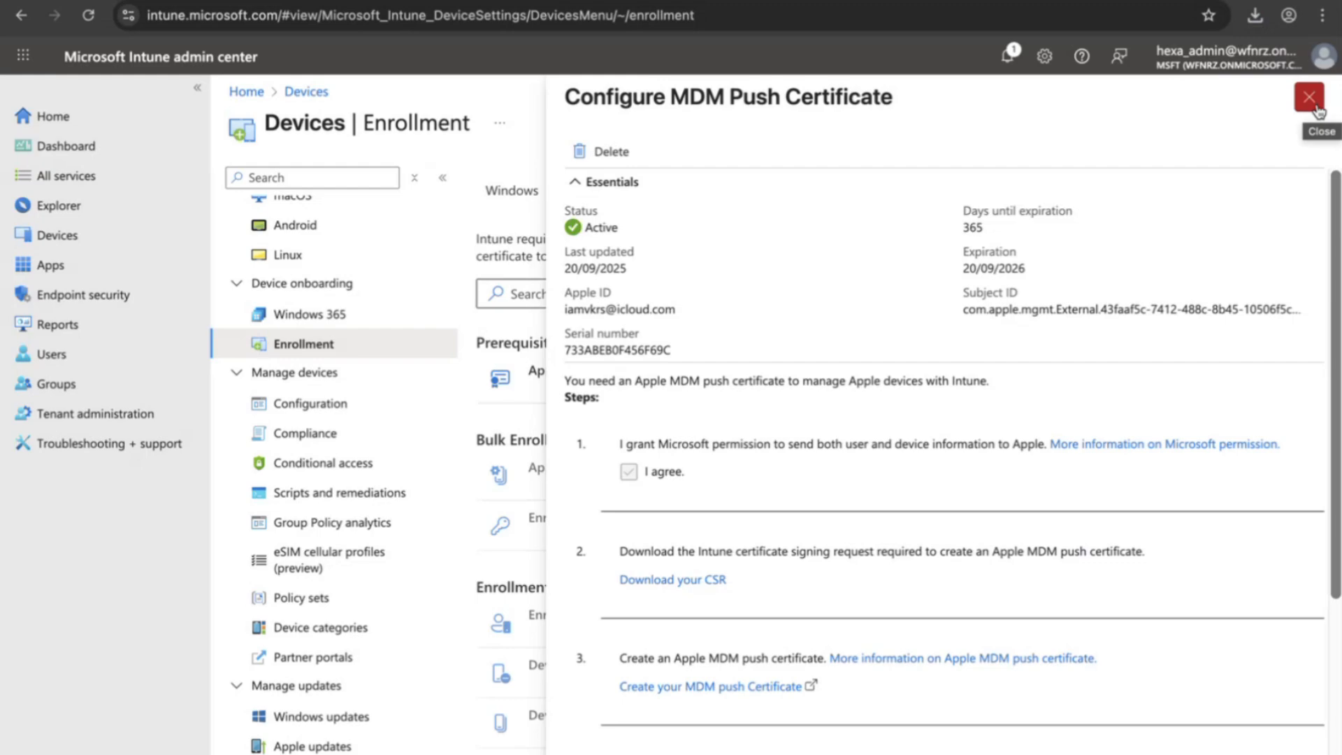
pyautogui.click(1309, 98)
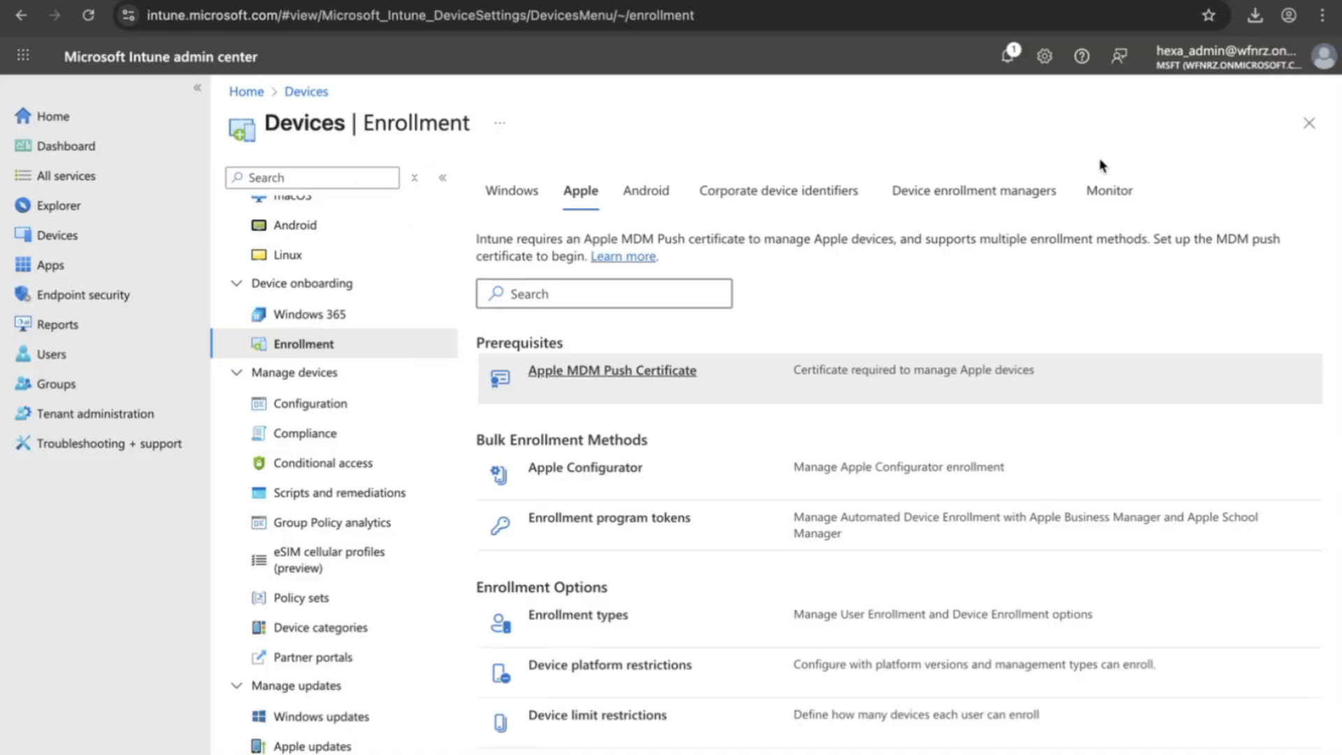
# Launch iPhone Mirroring from Spotlight and attempt iCloud sign-in and an iPhone connection
pyautogui.press('super+space')
pyautogui.write('iphone')
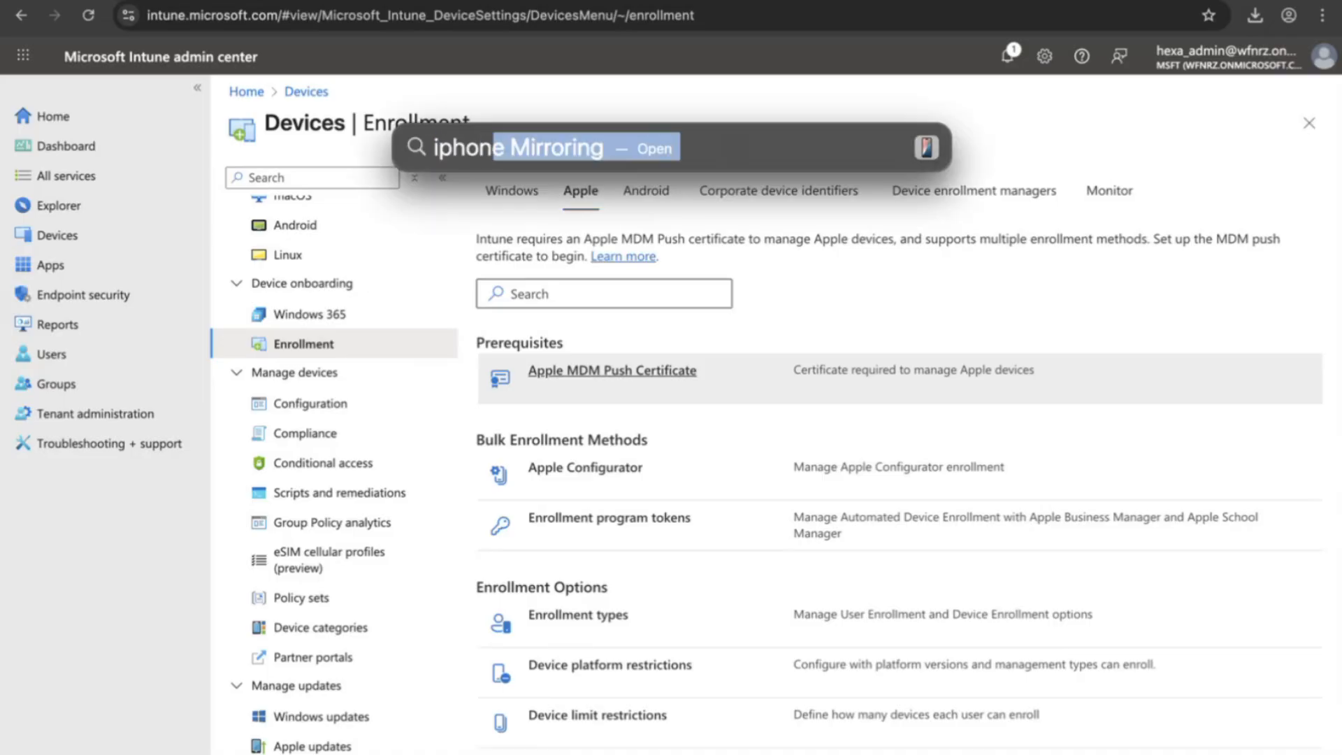
pyautogui.press('Return')
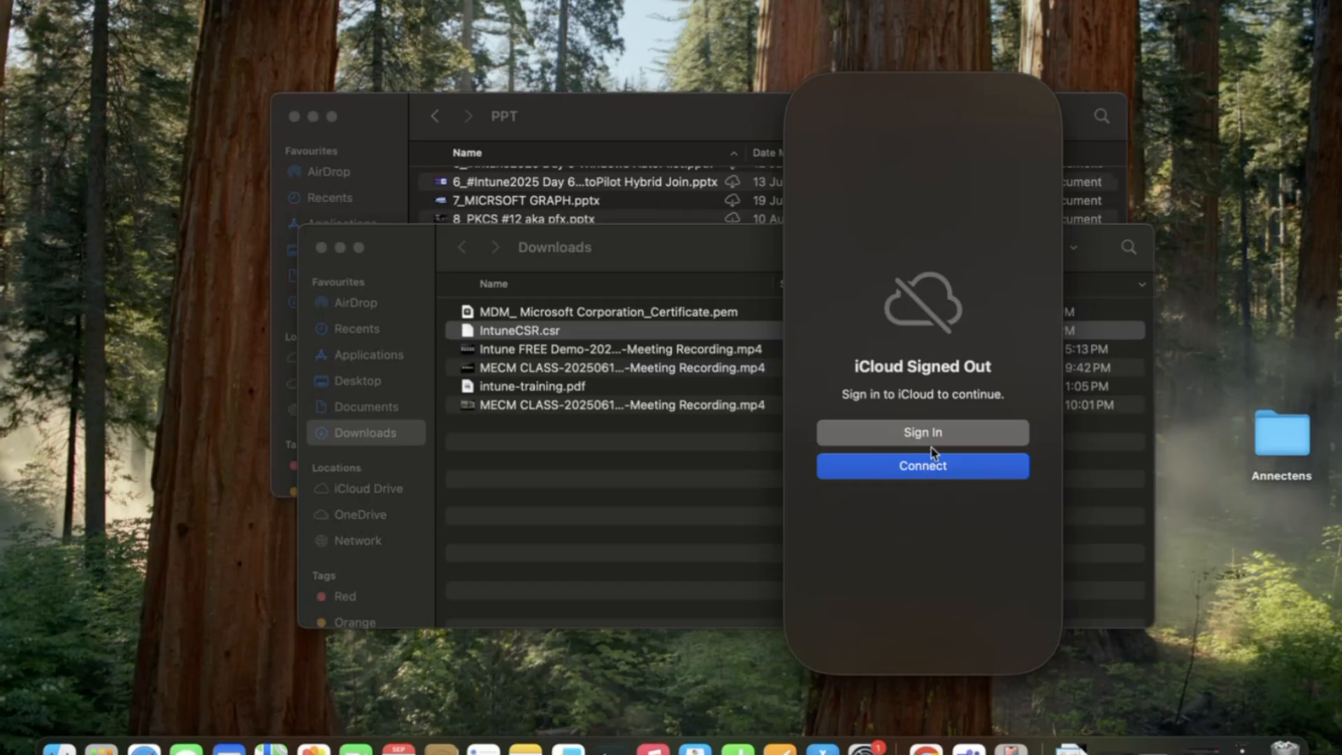
pyautogui.click(931, 443)
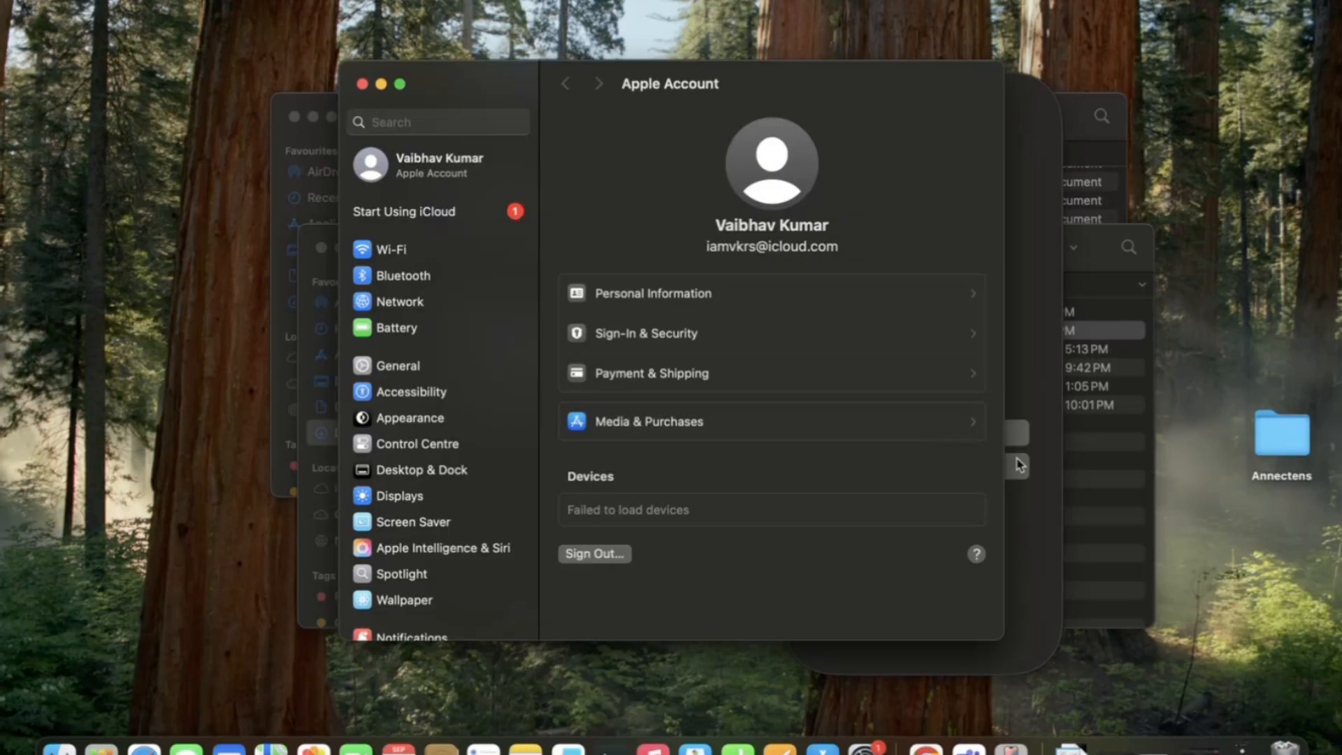
pyautogui.click(1041, 386)
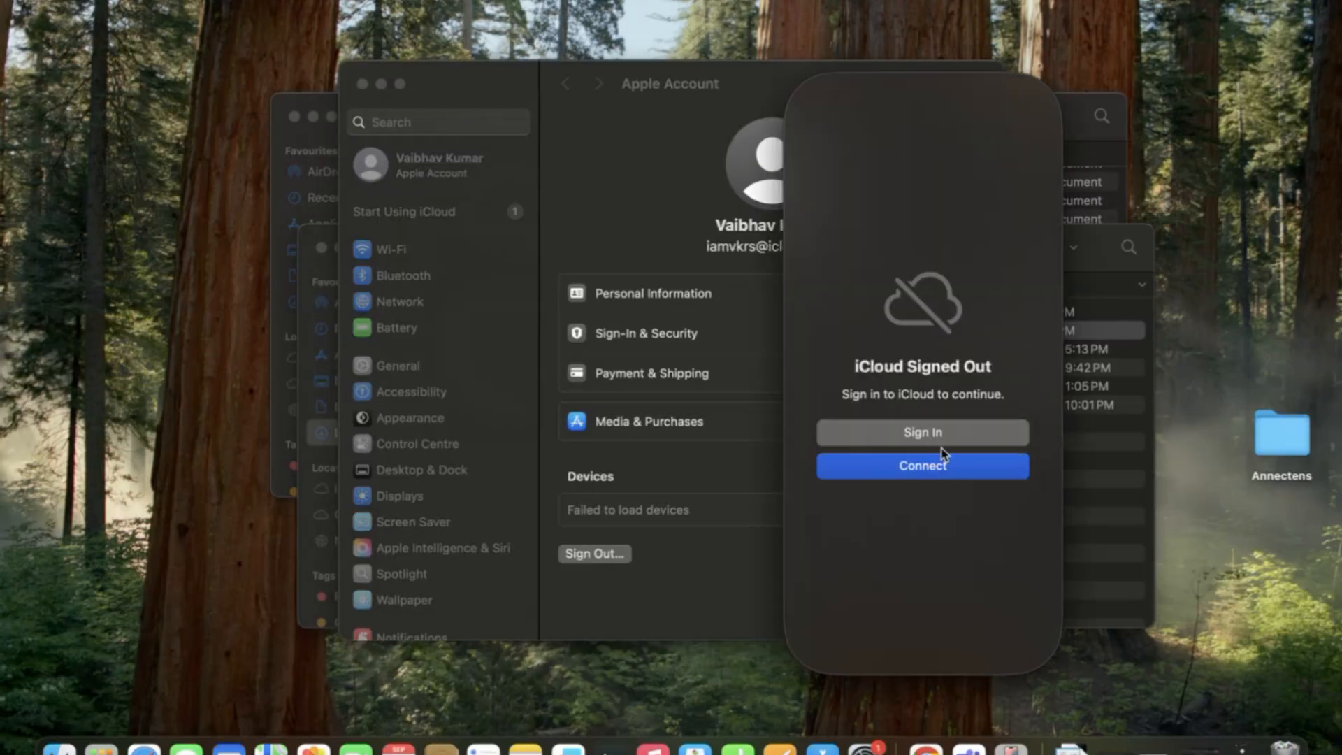
pyautogui.click(940, 467)
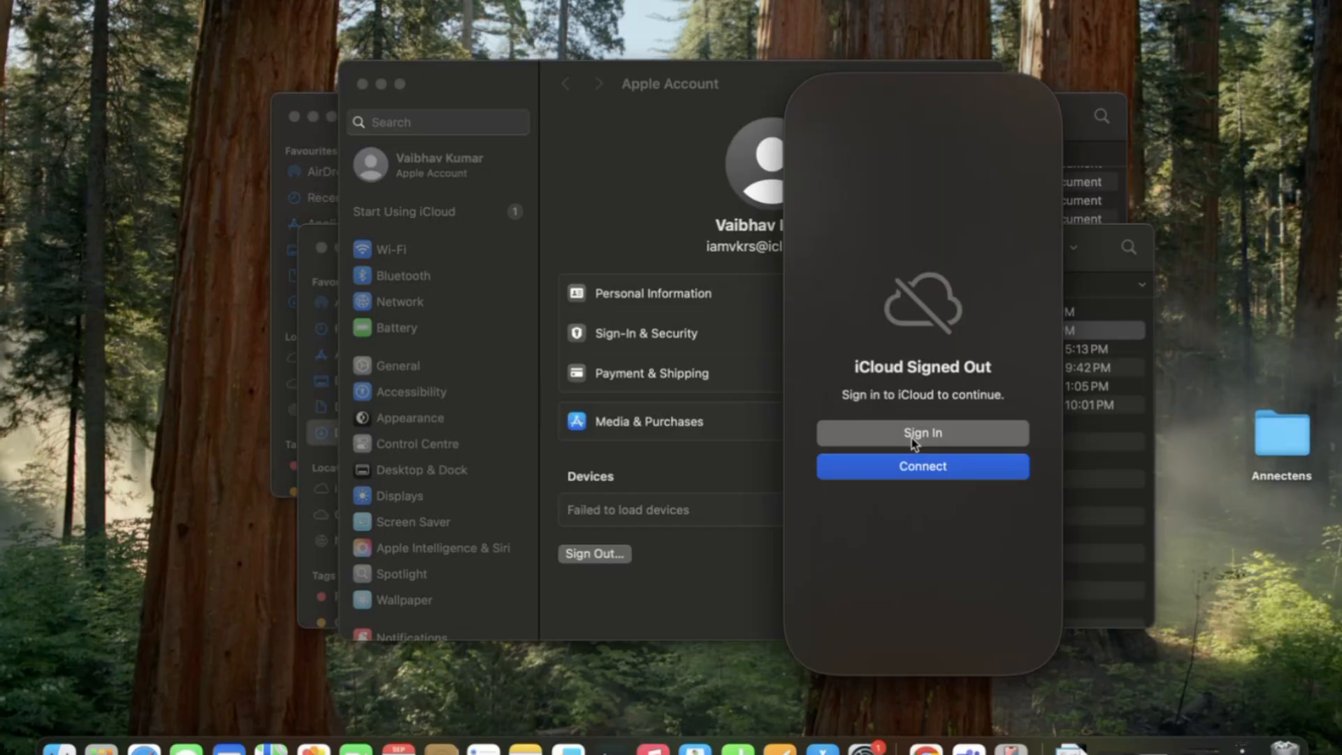
pyautogui.click(913, 437)
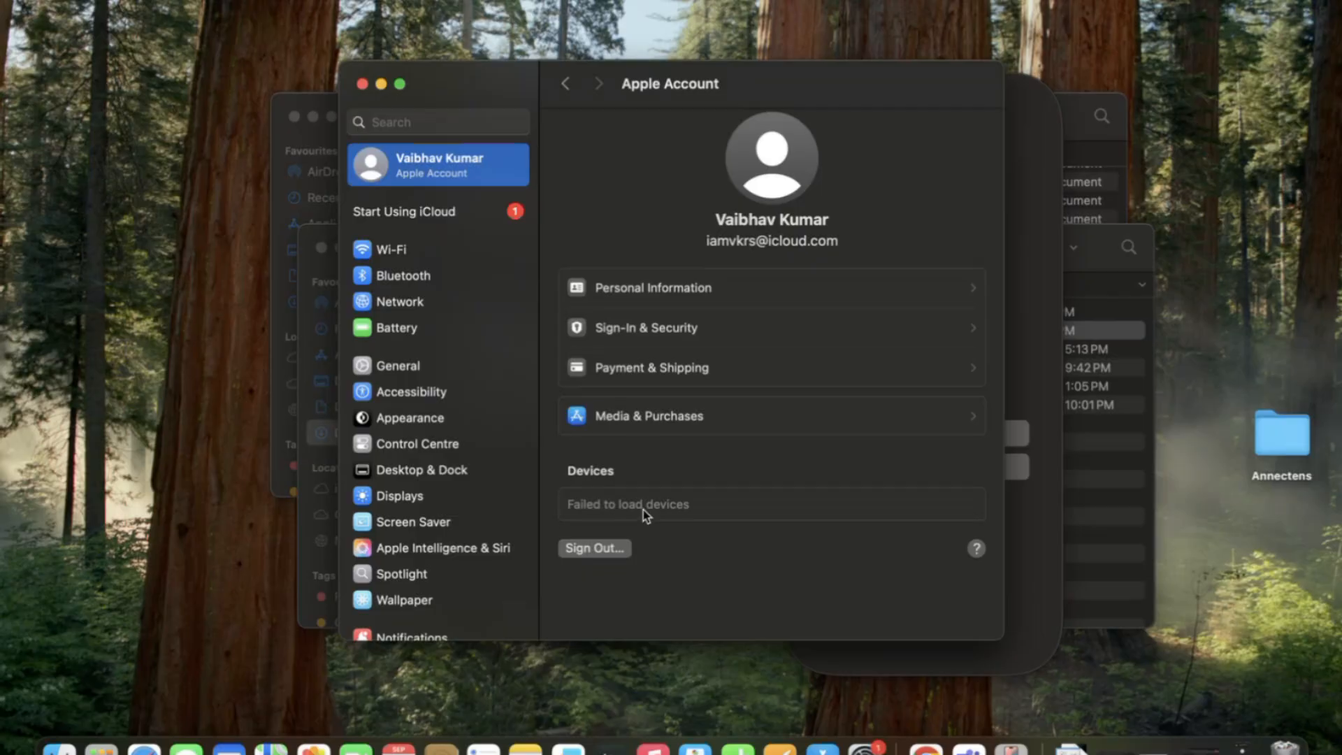
# Open the Start Using iCloud setting in System Settings to set up iCloud on this Mac
pyautogui.scroll(-5, 395, 465)
pyautogui.scroll(5, 395, 465)
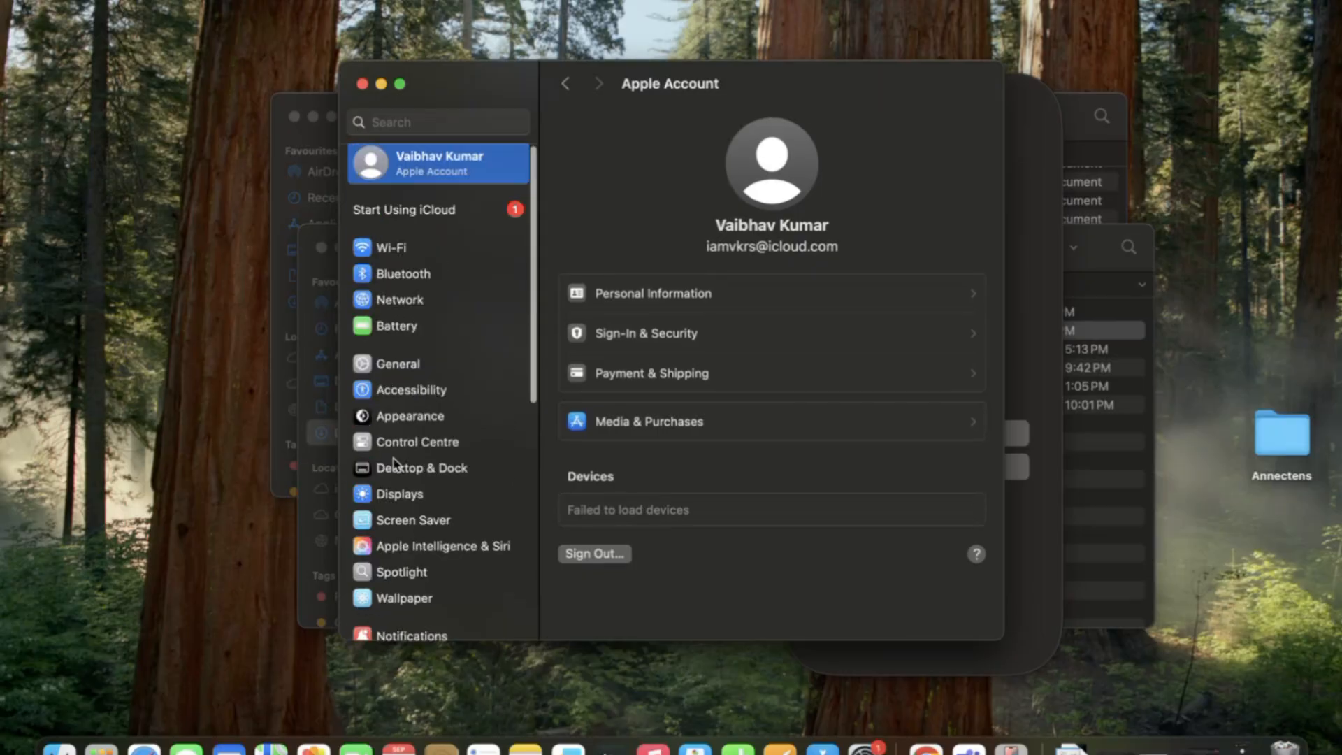
pyautogui.scroll(-15, 395, 464)
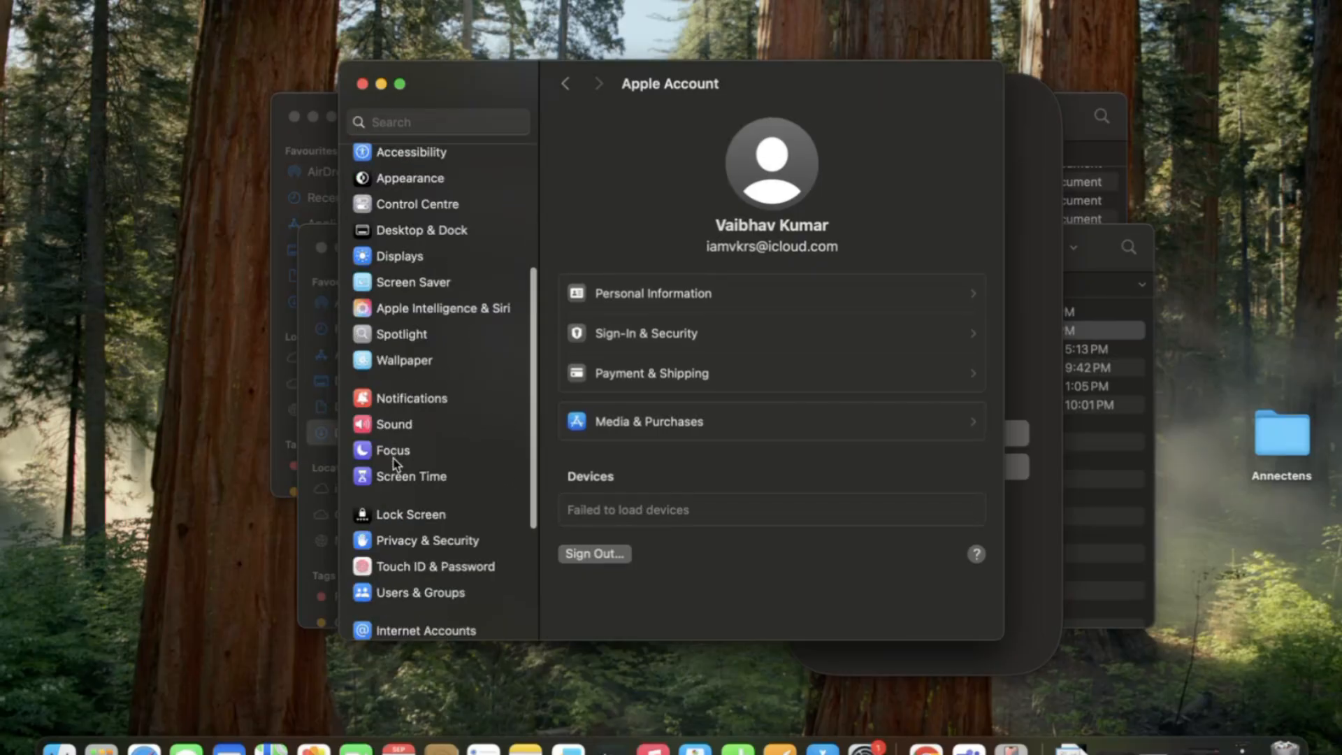
pyautogui.scroll(15, 395, 465)
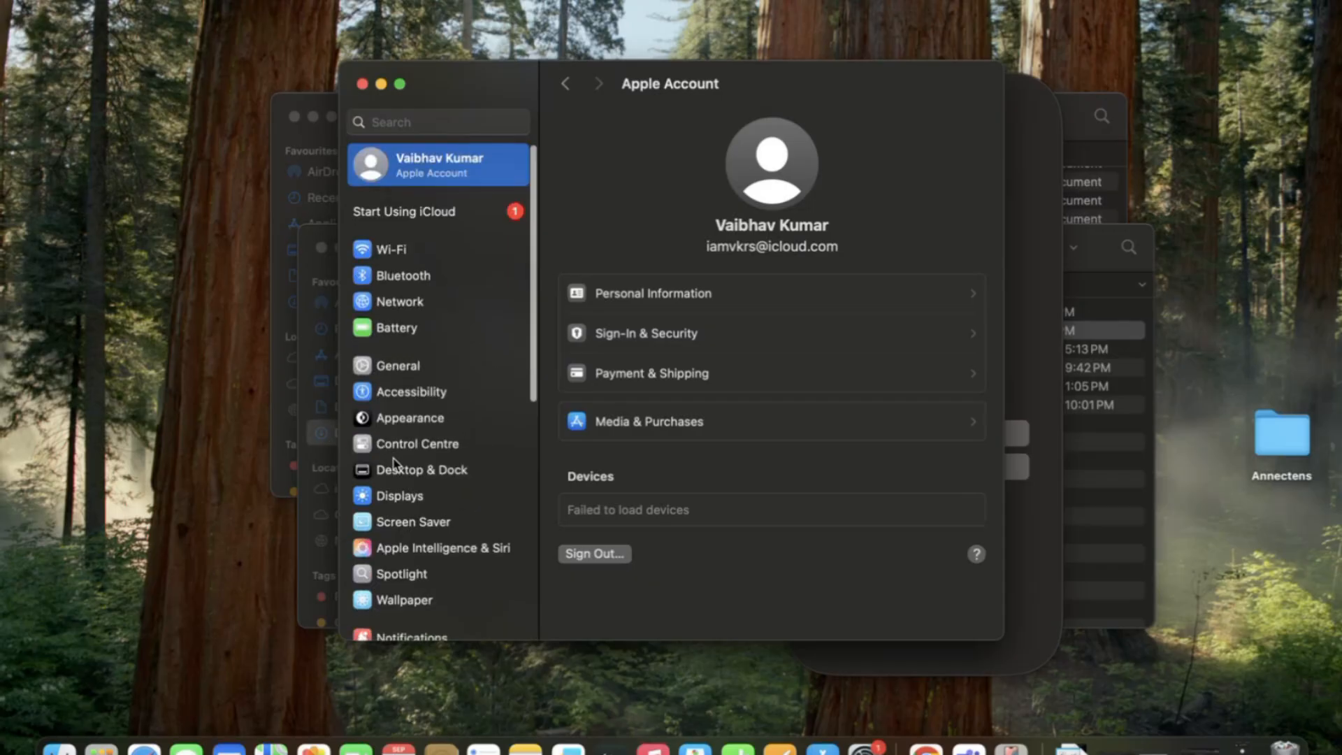
pyautogui.click(475, 213)
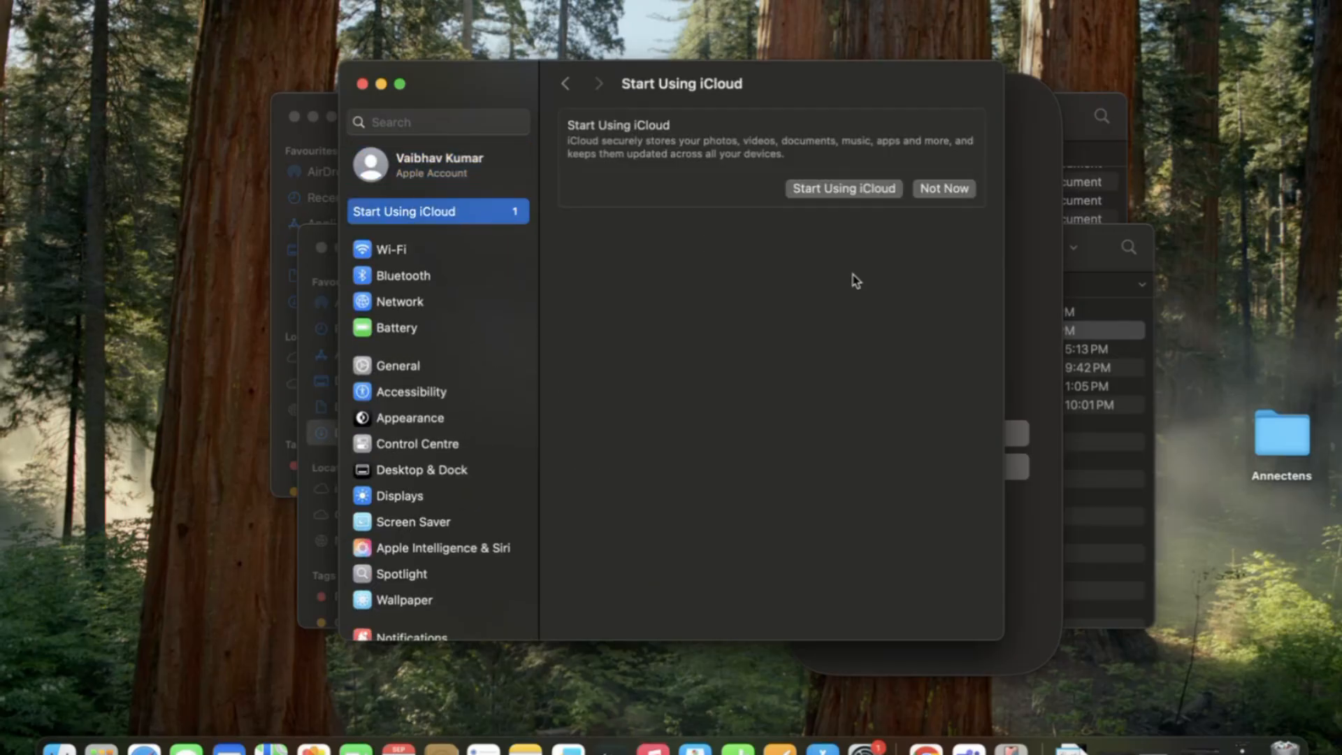
pyautogui.click(866, 195)
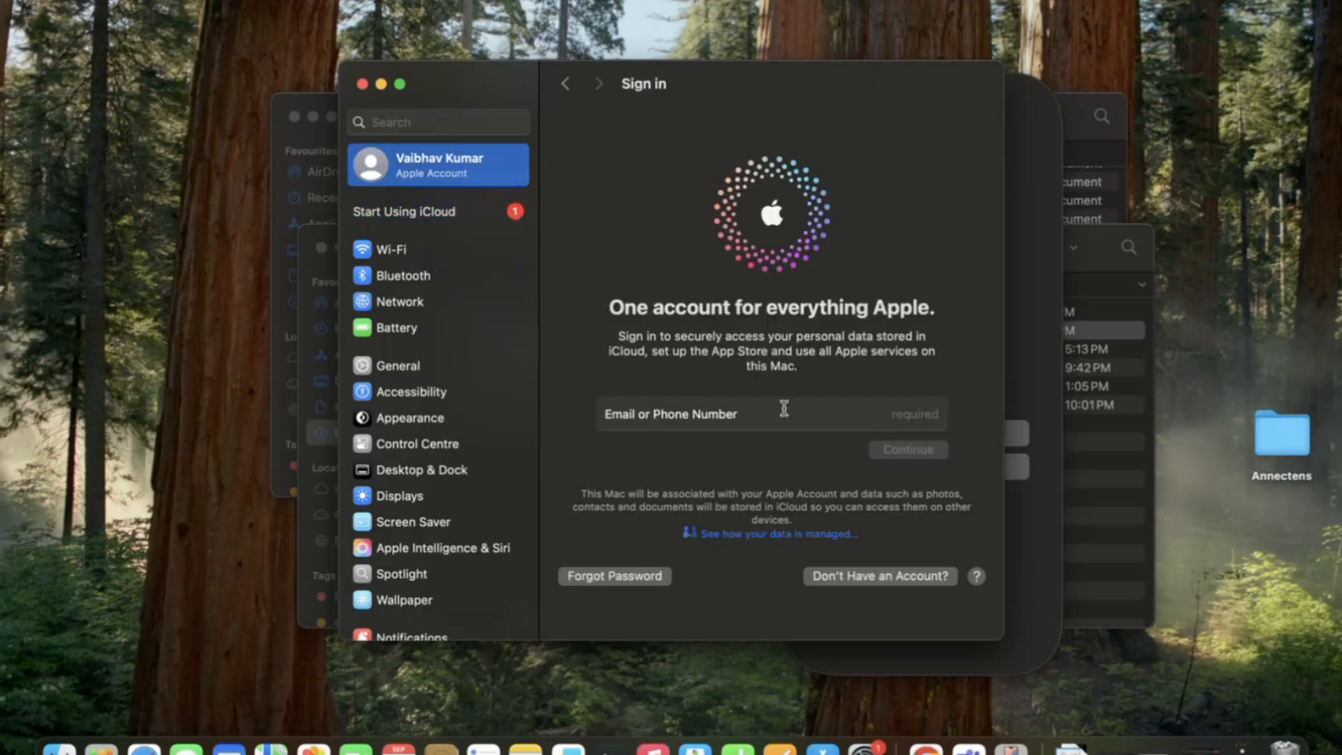
# Enter the Apple Account e-mail and password, then retype the password after verification fails
pyautogui.click(784, 411)
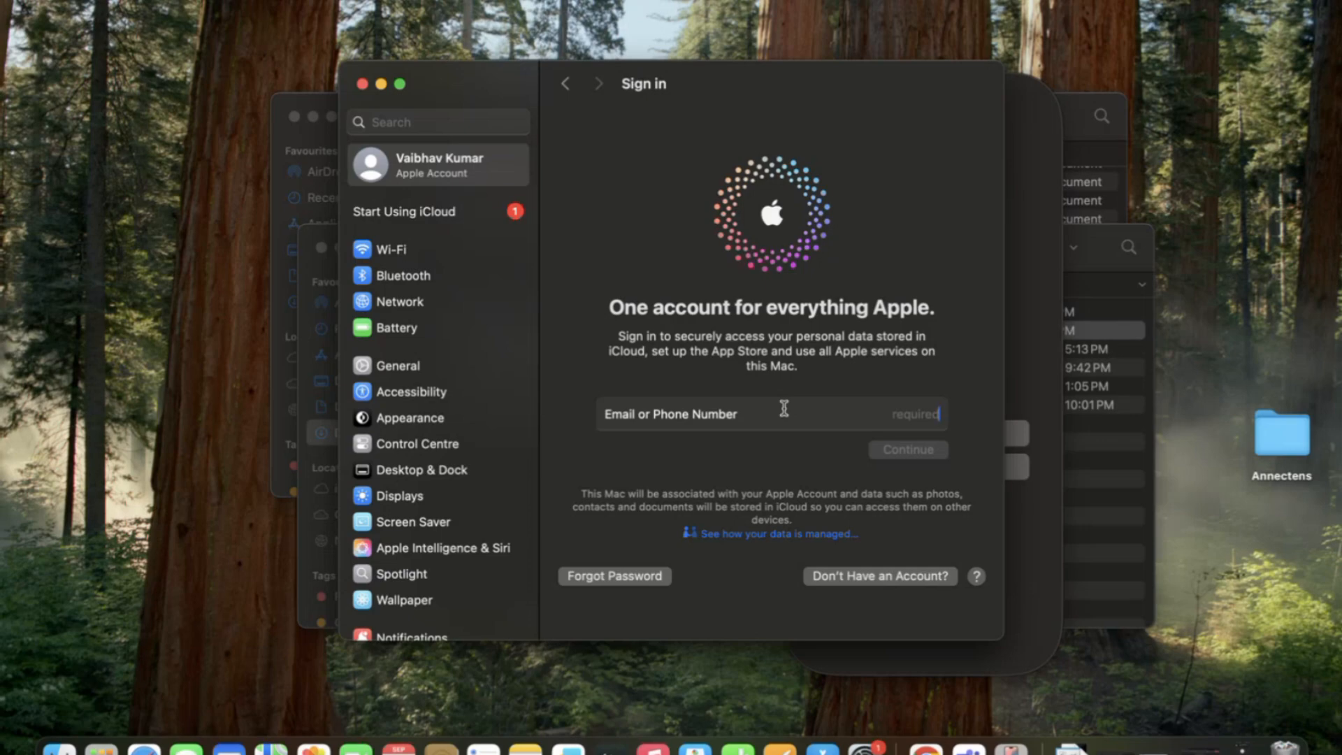
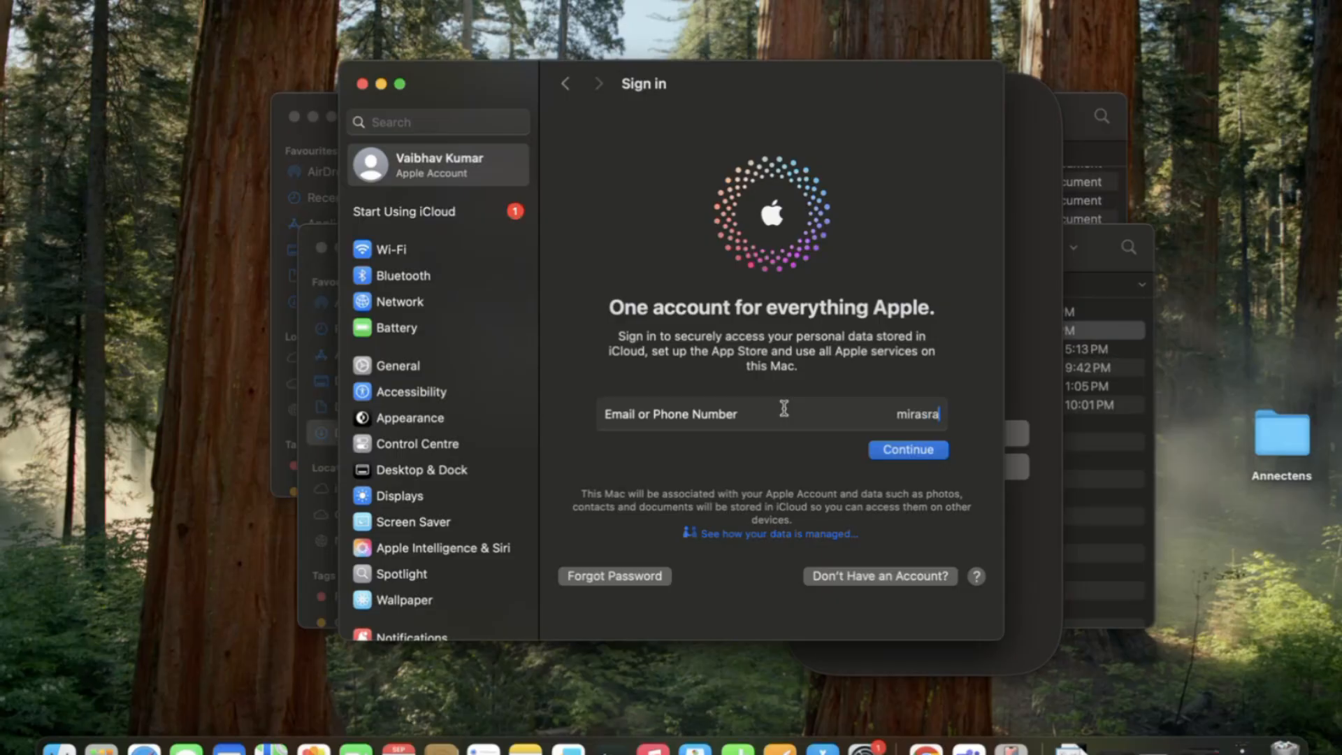
pyautogui.press('Return')
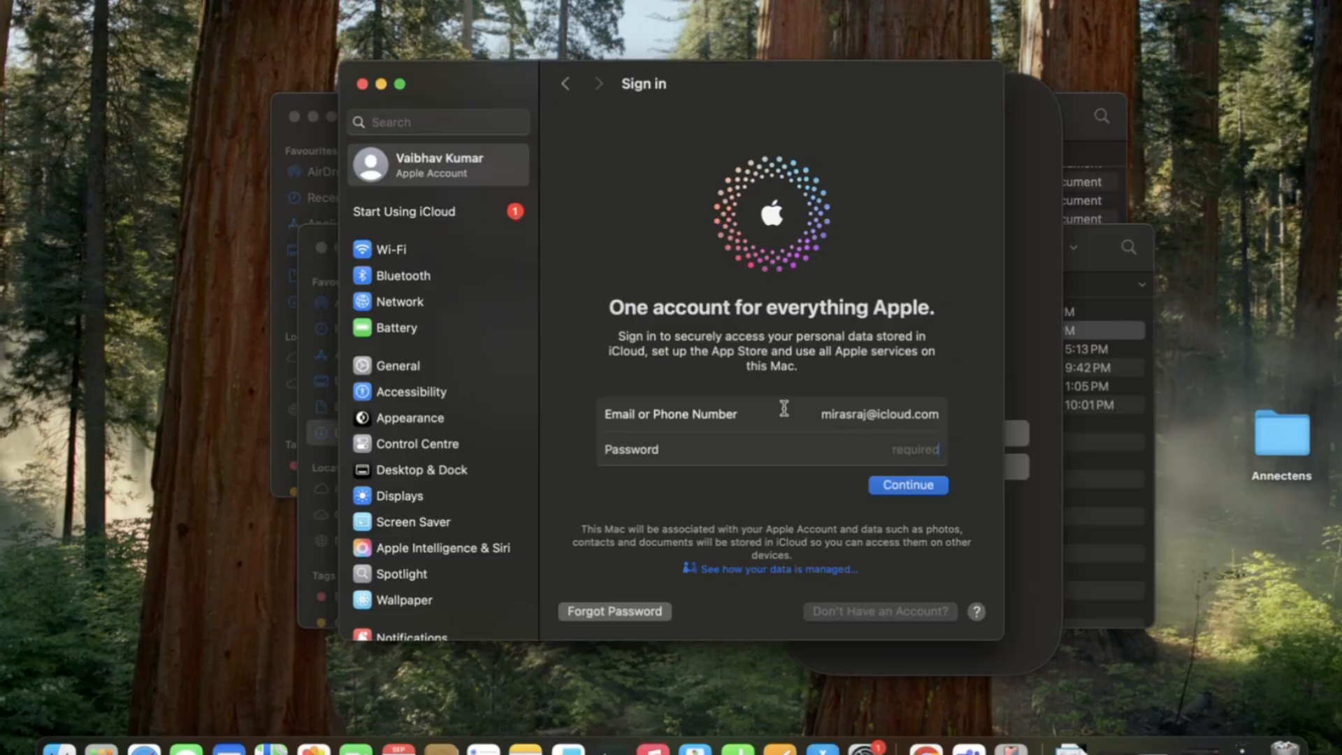
pyautogui.write('••••••••••••••')
pyautogui.press('Return')
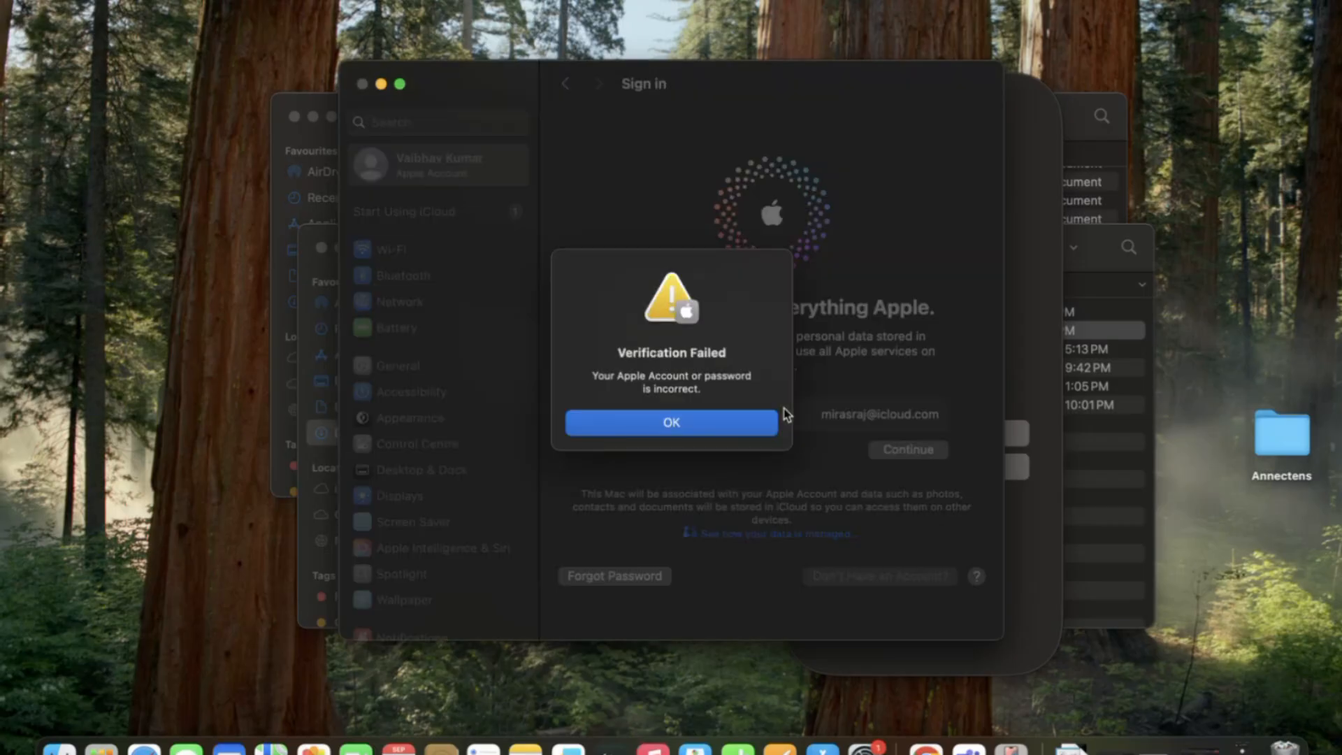
pyautogui.click(732, 429)
pyautogui.click(897, 451)
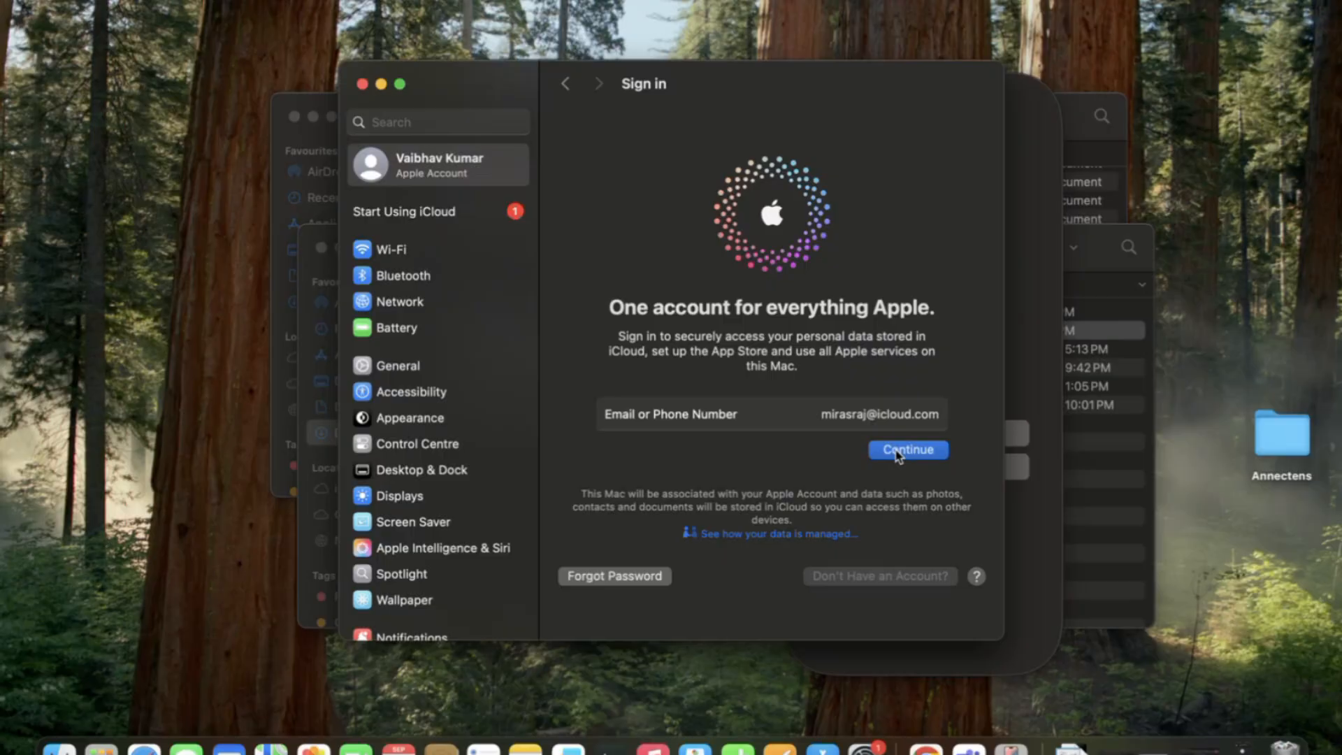
pyautogui.write('•••••••••')
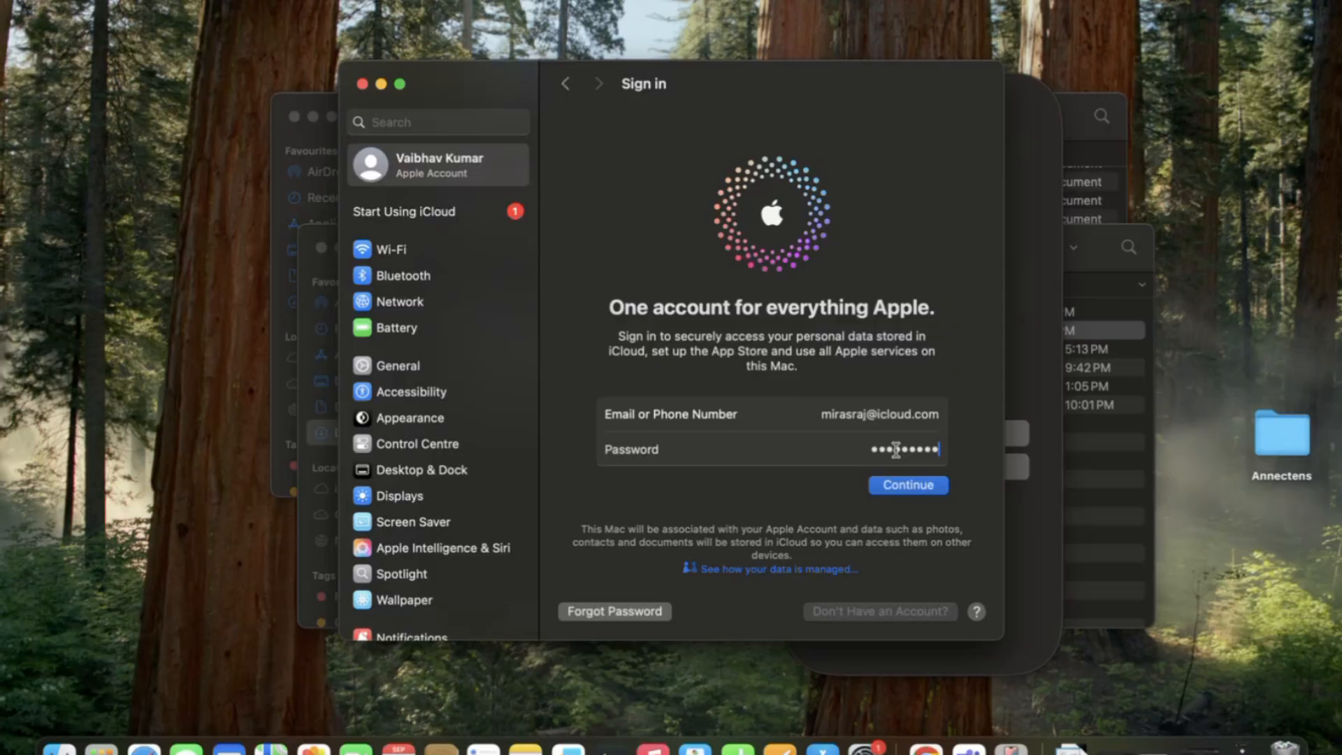
pyautogui.write('•')
# Correct the Apple Account e-mail's domain to gmail.com and continue to the password
pyautogui.doubleClick(903, 414)
pyautogui.write('gma')
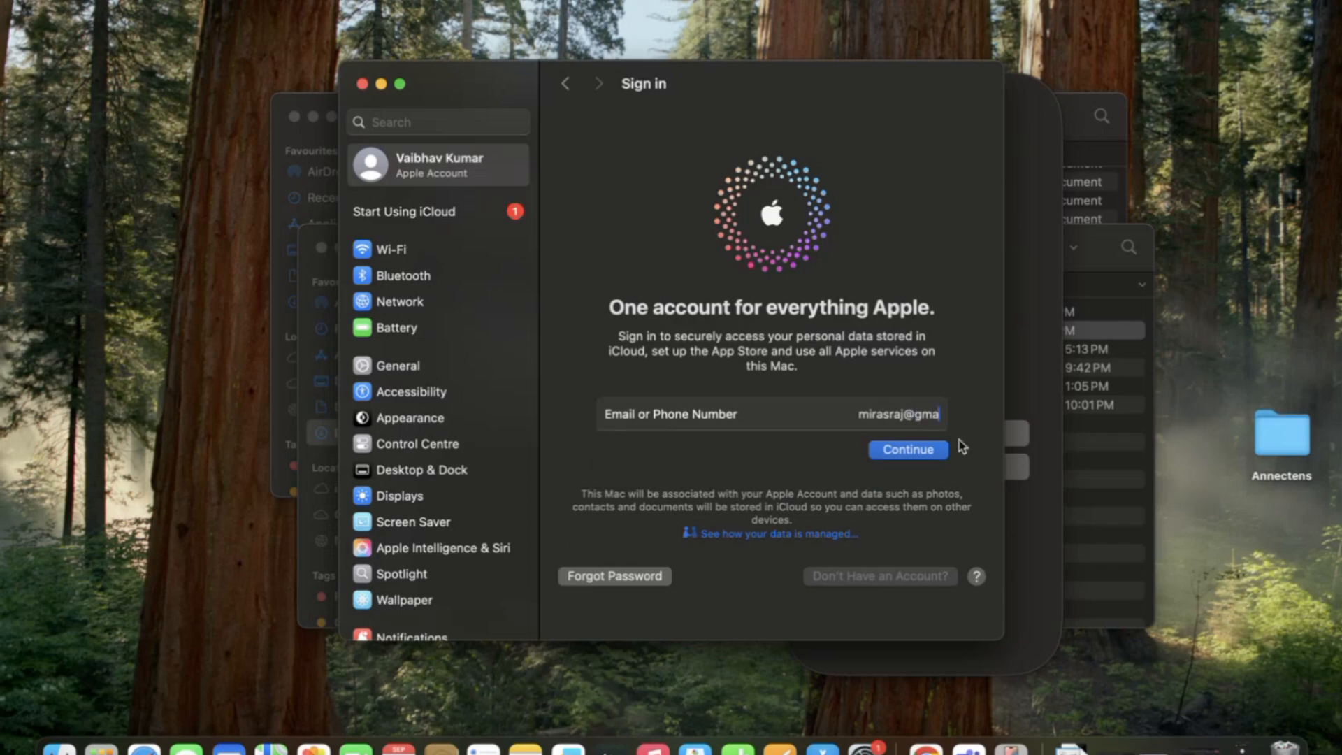
pyautogui.write('il.com')
pyautogui.press('Tab')
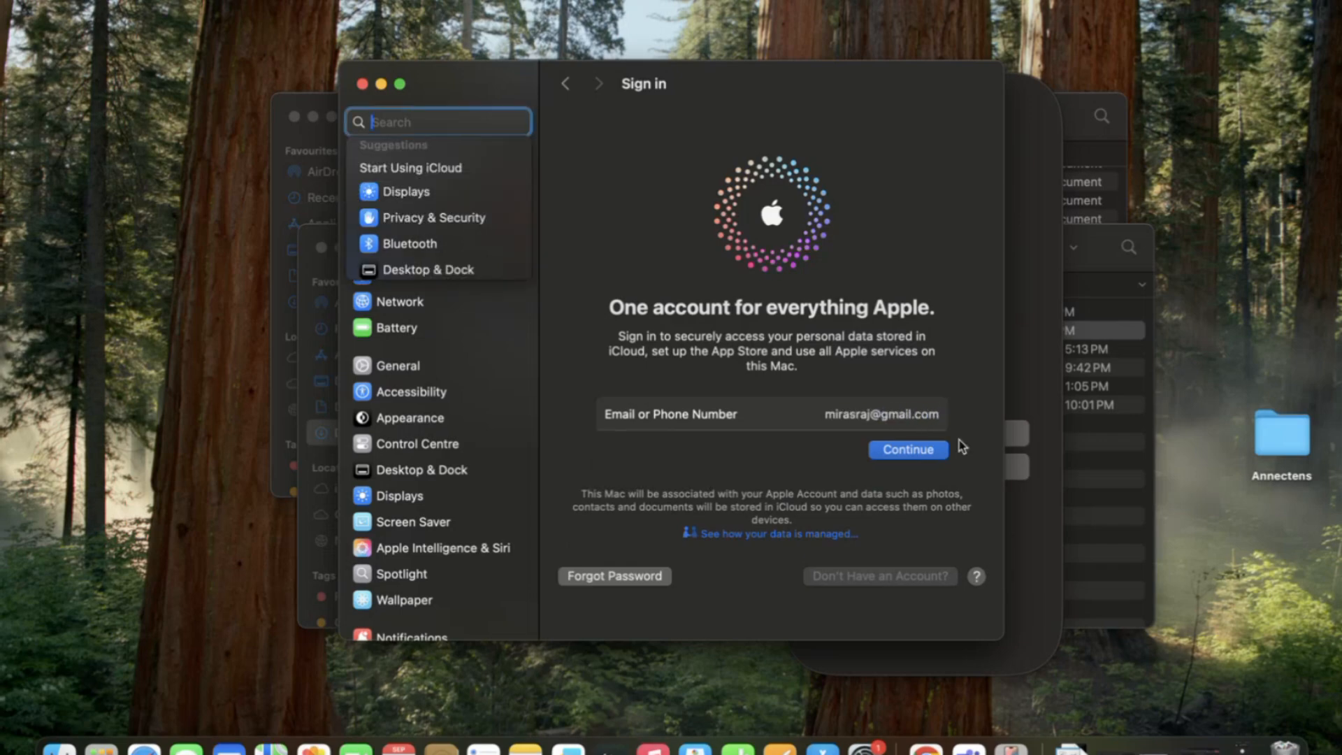
pyautogui.click(921, 450)
# Submit the password, send the verification code to the trusted phone, and switch to Teams
pyautogui.write('a')
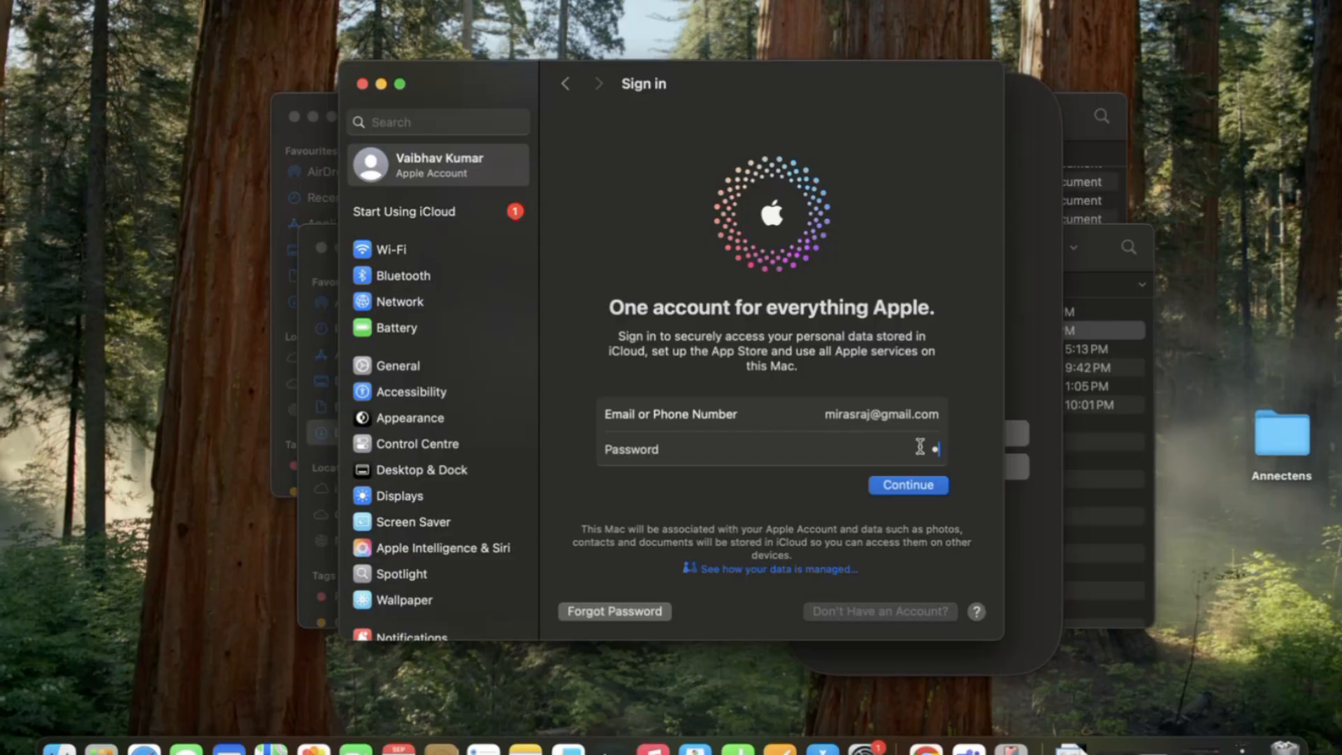
pyautogui.write('•••••••••••')
pyautogui.press('Return')
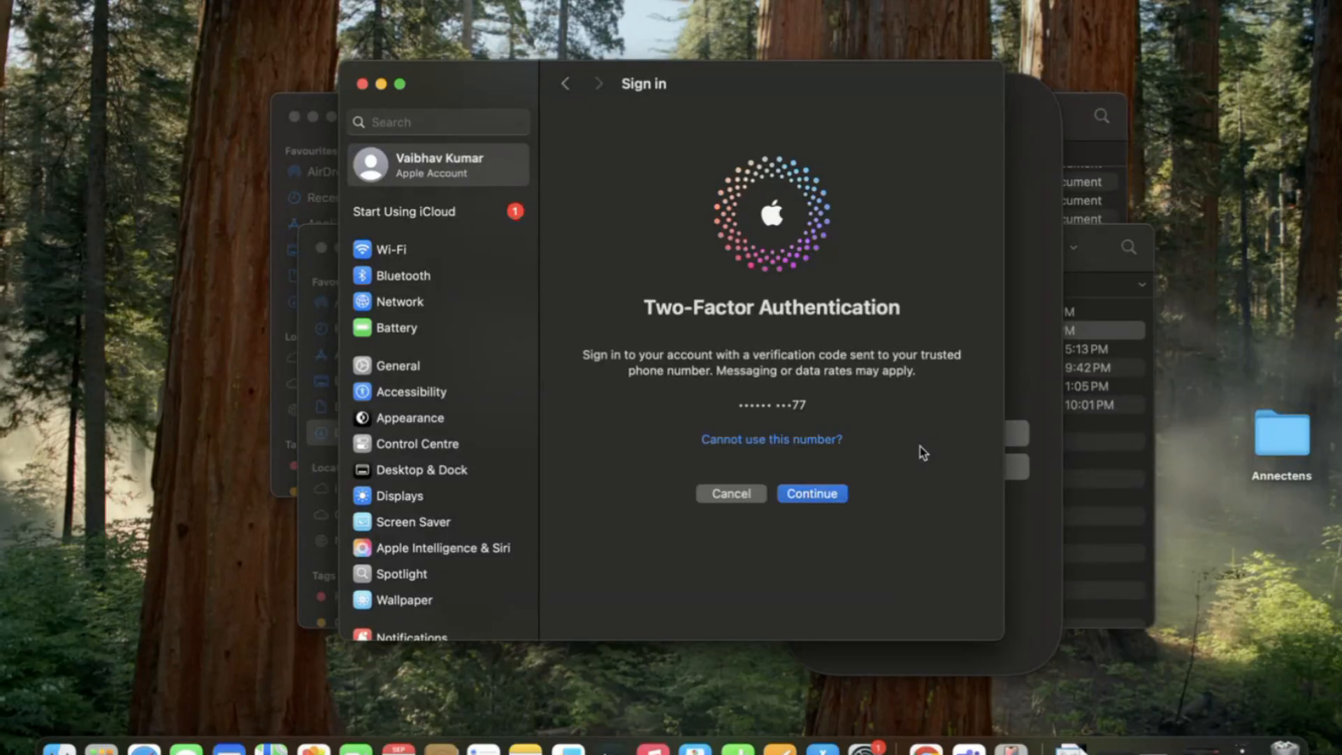
pyautogui.click(837, 496)
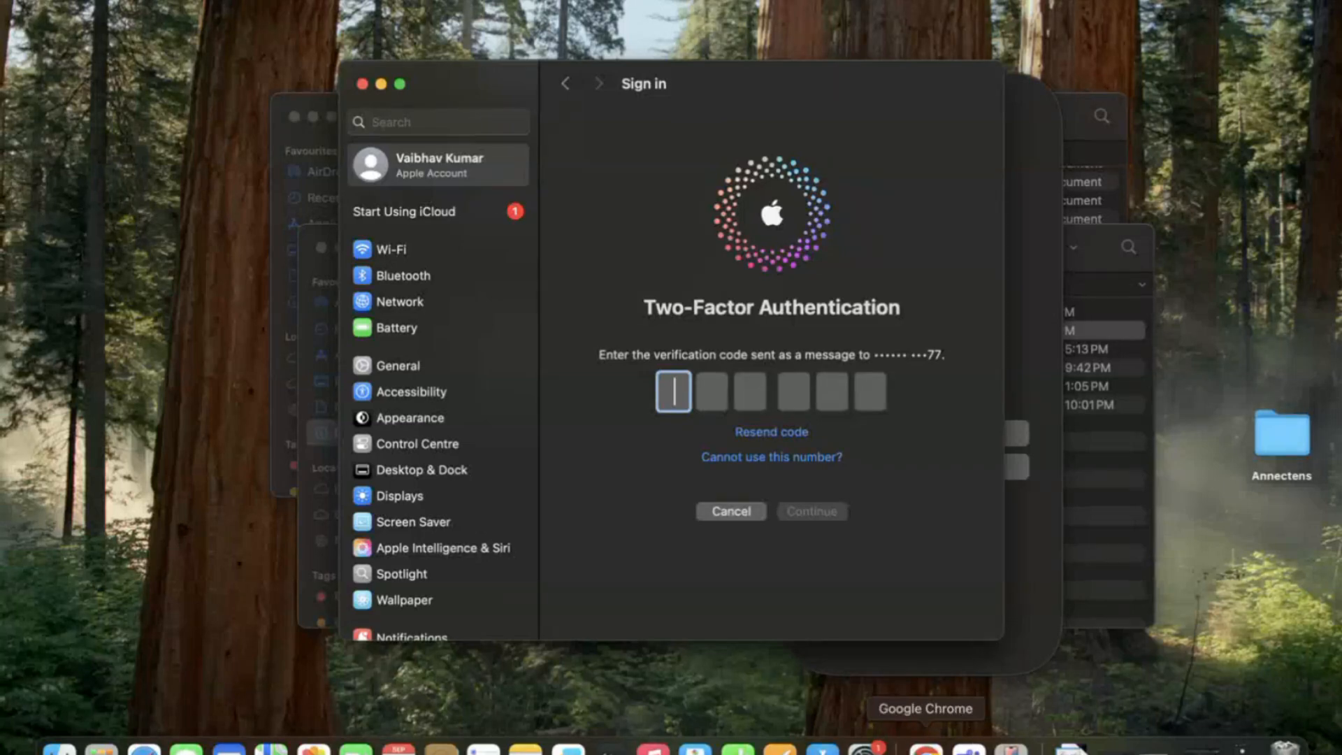
pyautogui.click(969, 748)
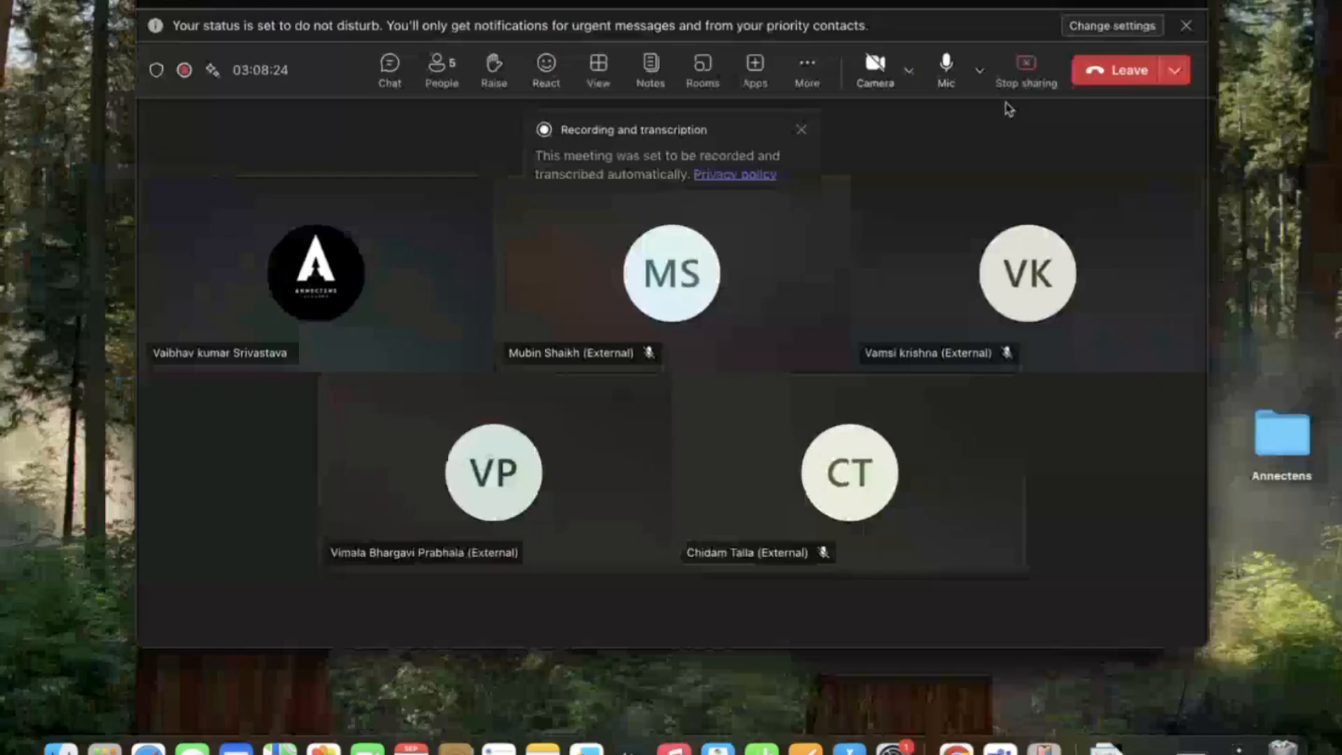
# Mute and then unmute the microphone in the Teams meeting
pyautogui.click(947, 70)
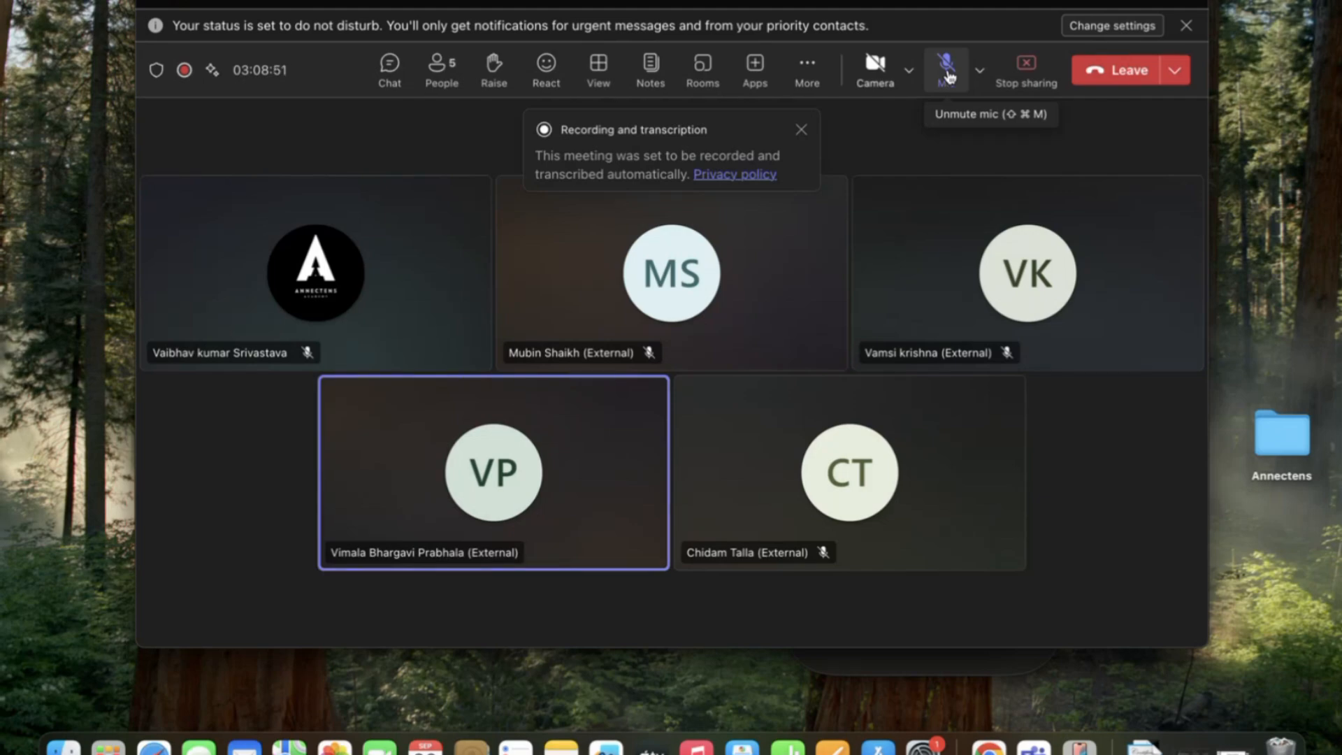
pyautogui.click(948, 70)
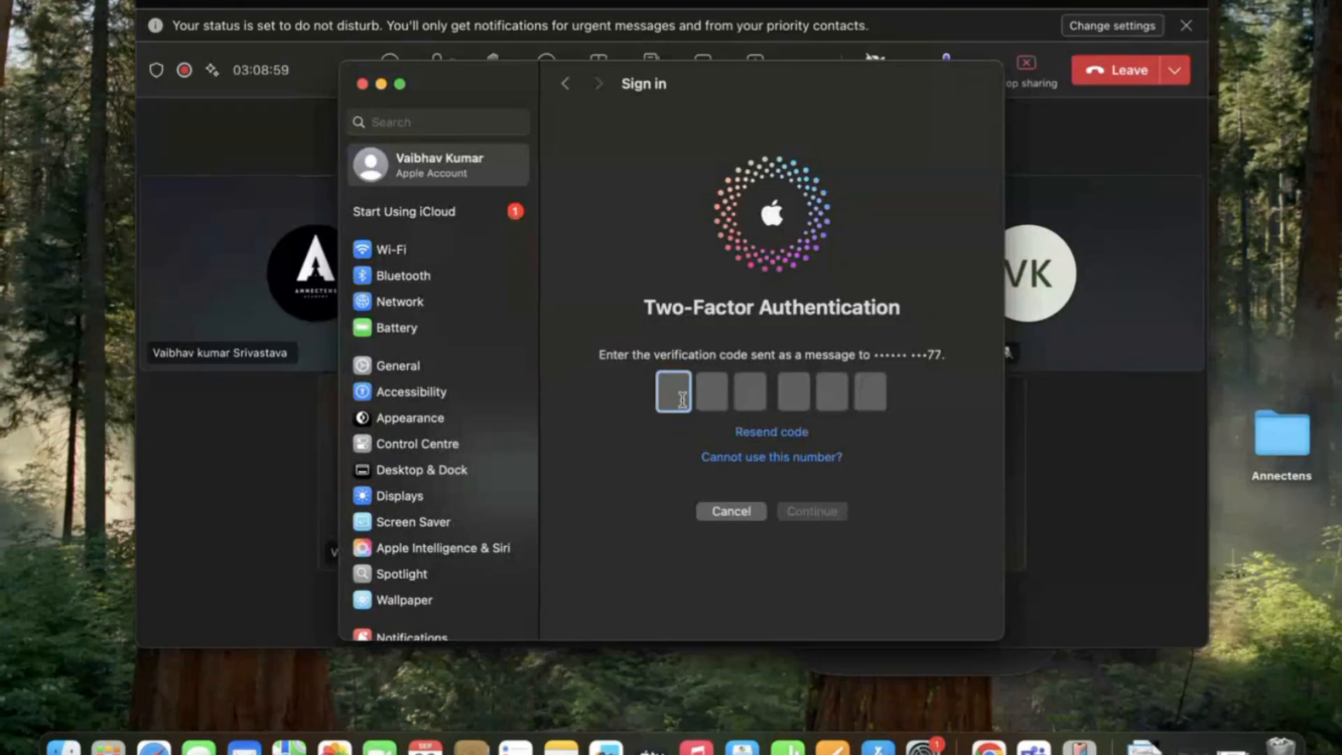
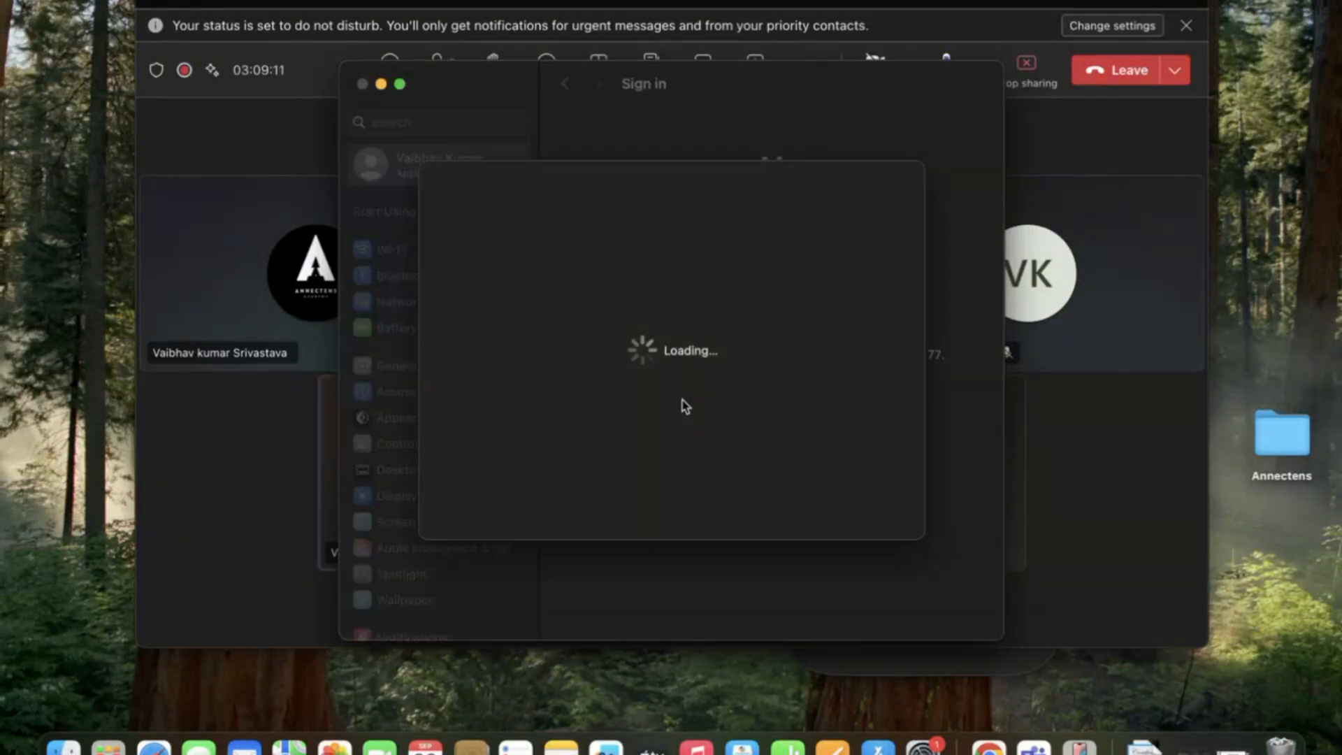
# Paste the verification code, agree to the iCloud terms, and submit the Mac password
pyautogui.click(441, 466)
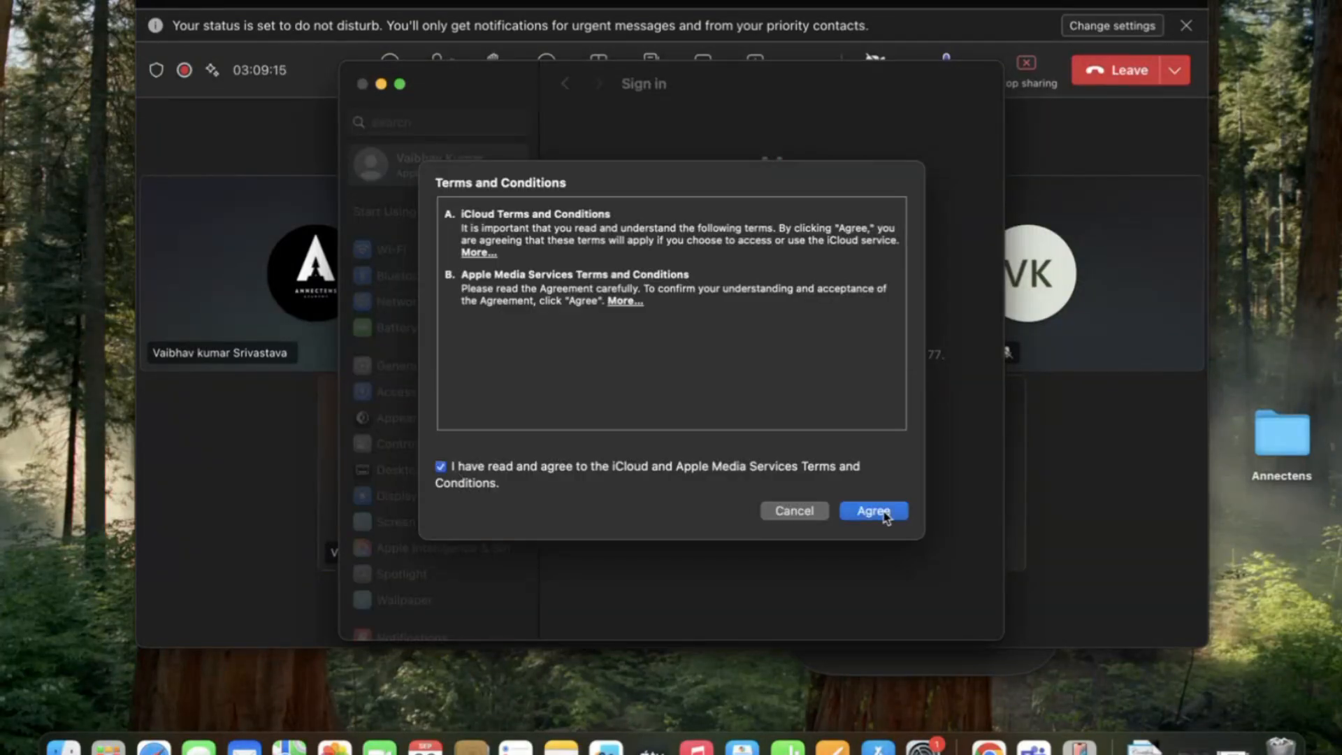
pyautogui.click(874, 511)
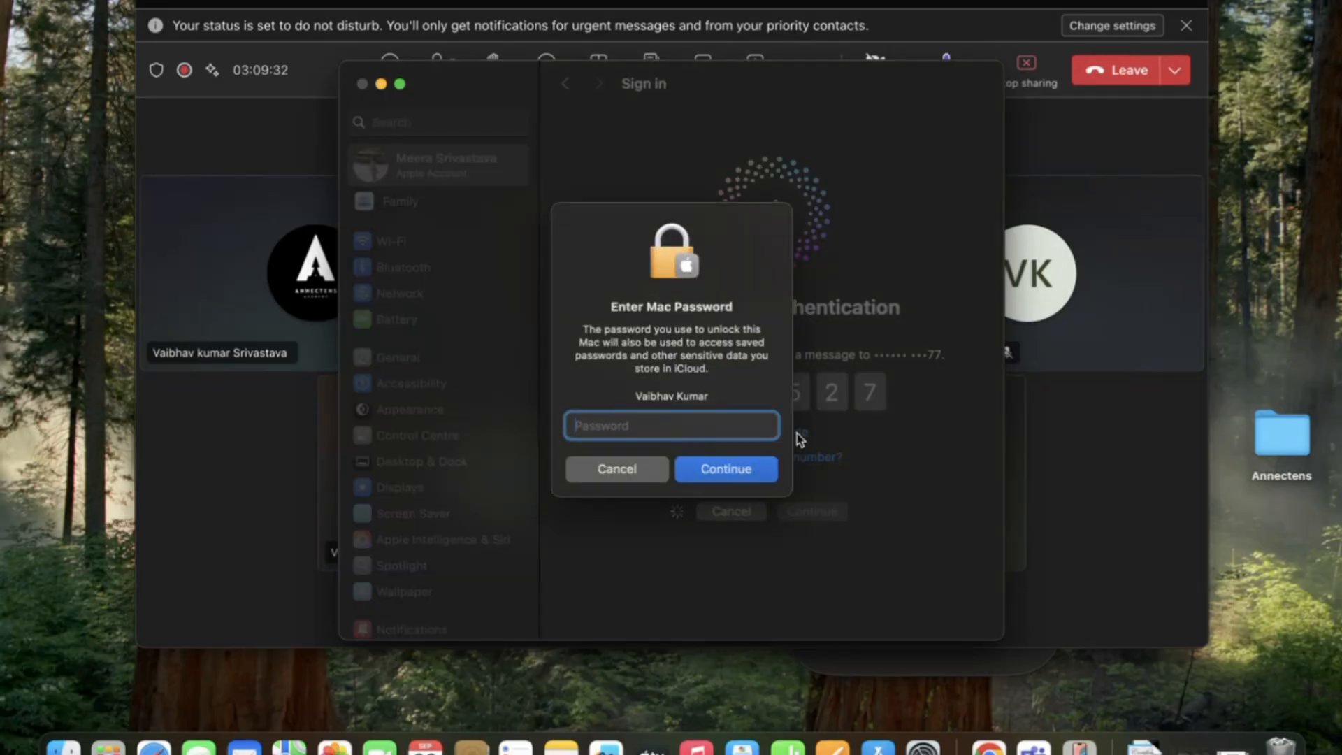
pyautogui.write('•••••••••••')
pyautogui.press('Return')
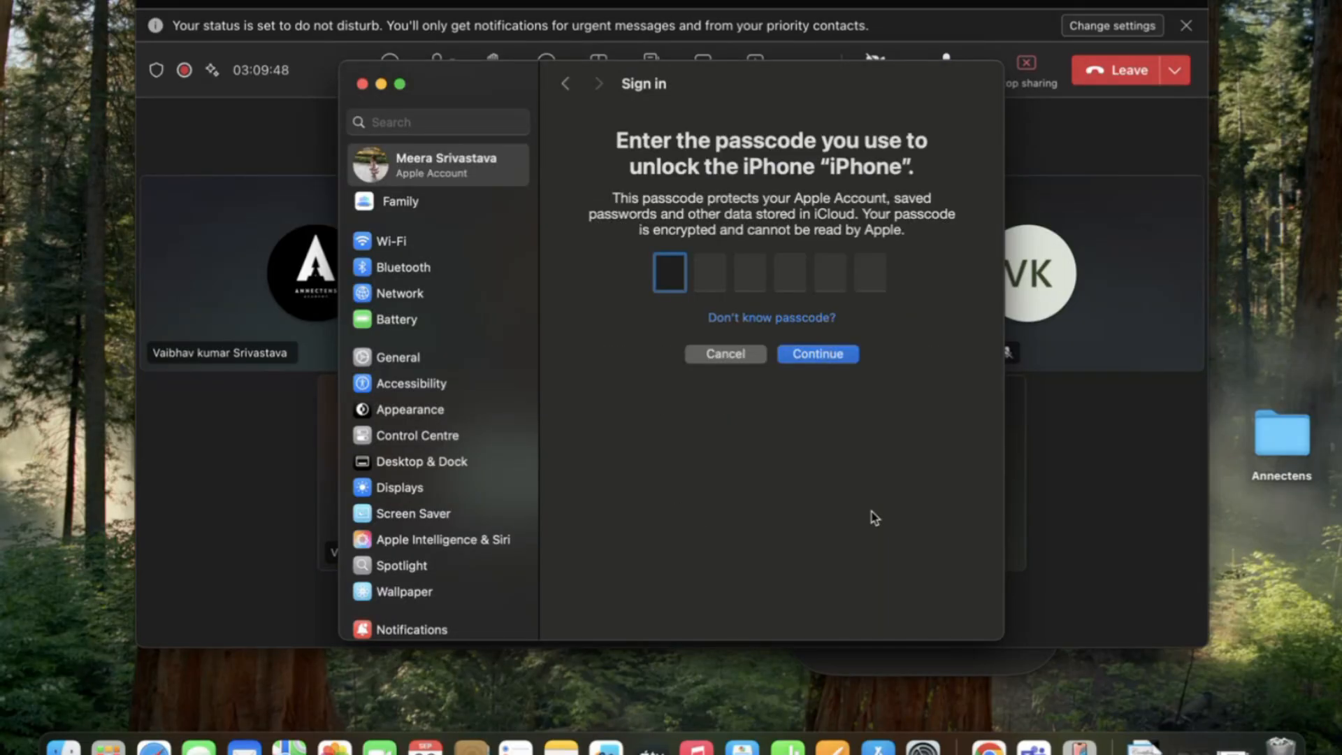
# Defer the iPhone passcode until later, merge Safari data with iCloud, and allow Find My Mac
pyautogui.write('••••••')
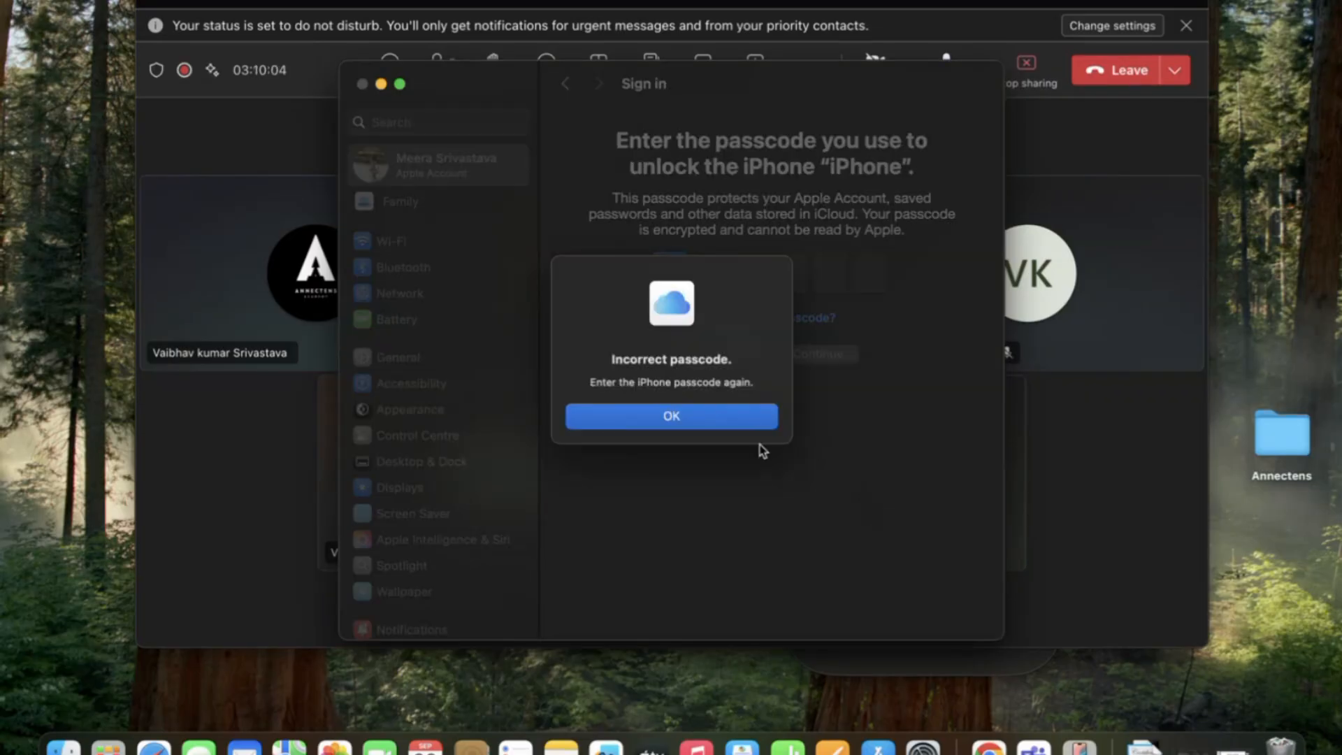
pyautogui.click(753, 424)
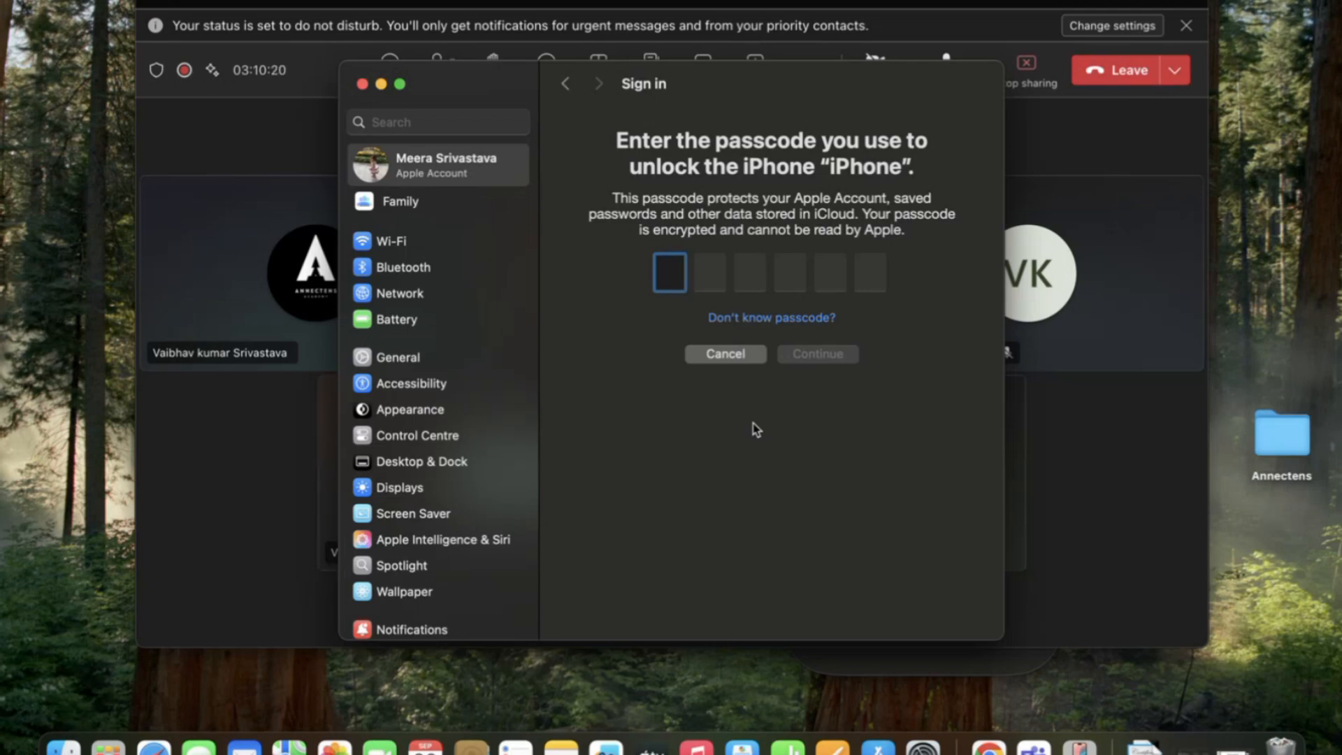
pyautogui.write('******')
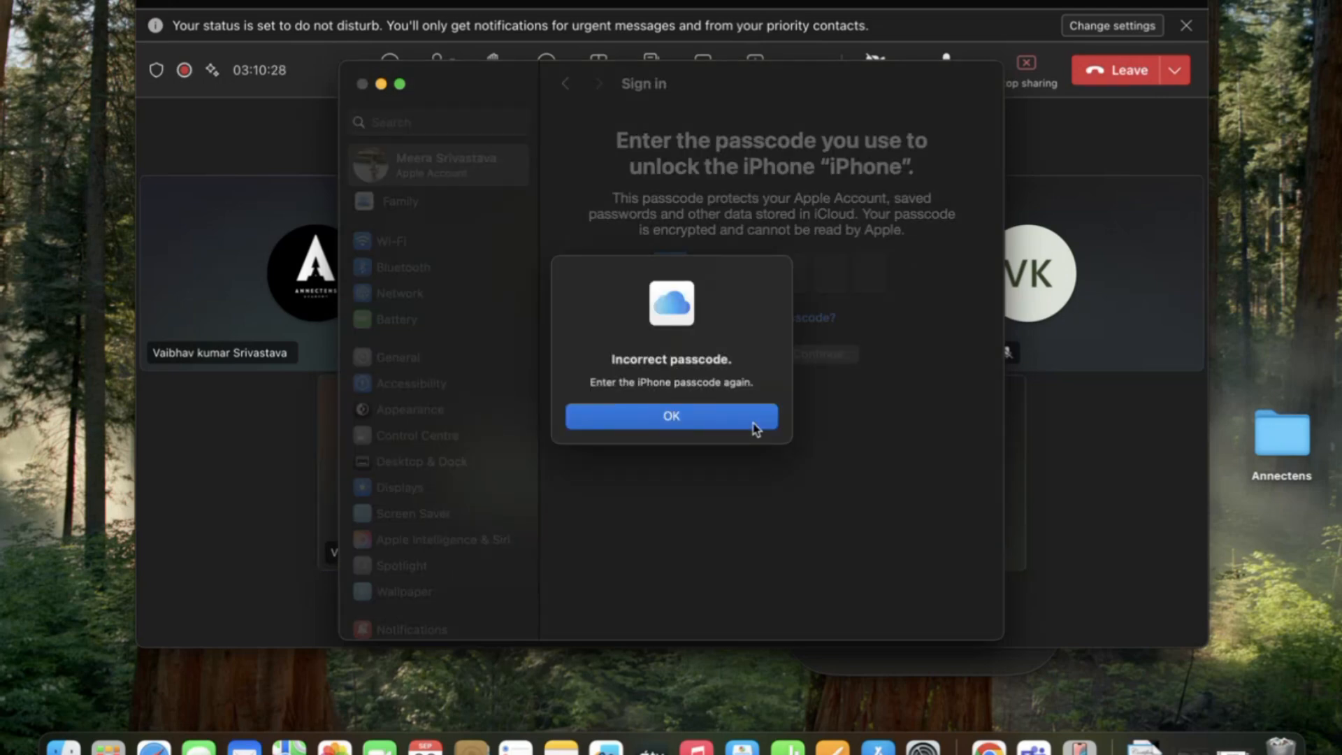
pyautogui.click(753, 424)
pyautogui.click(799, 319)
pyautogui.click(716, 423)
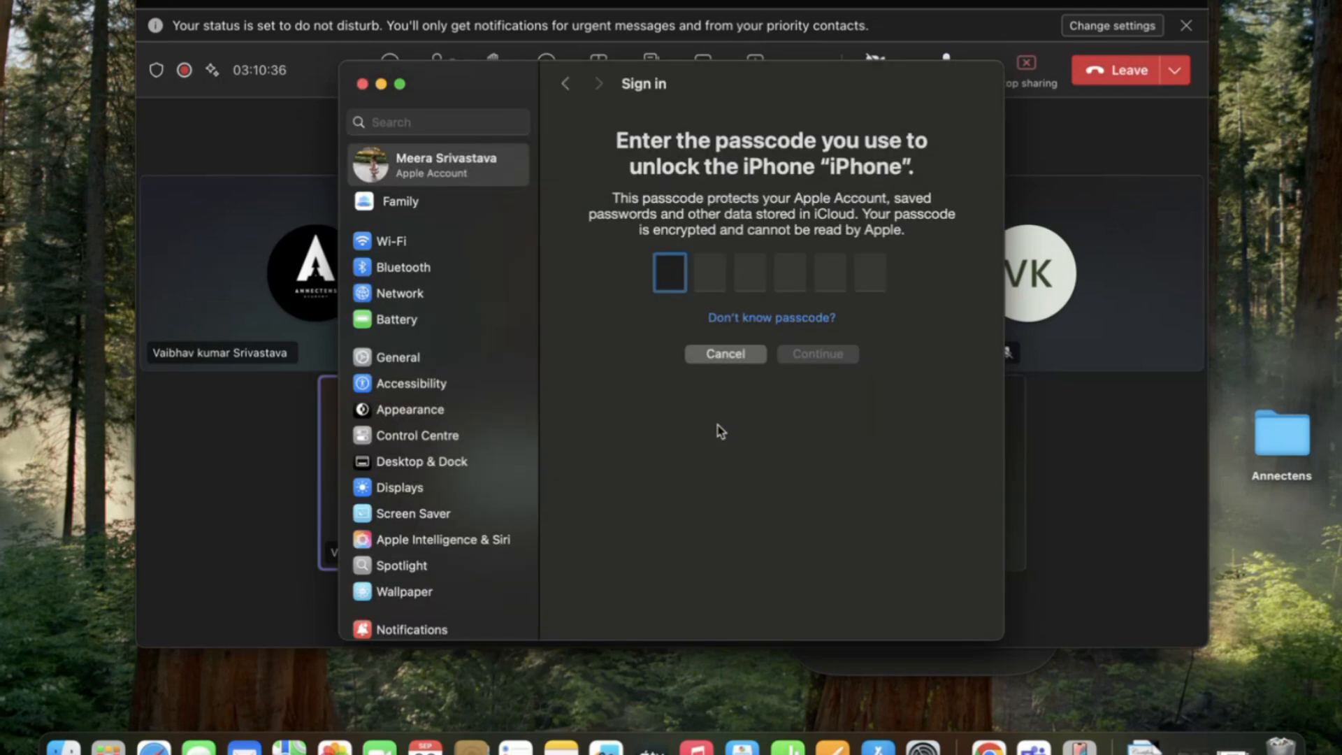
pyautogui.click(739, 442)
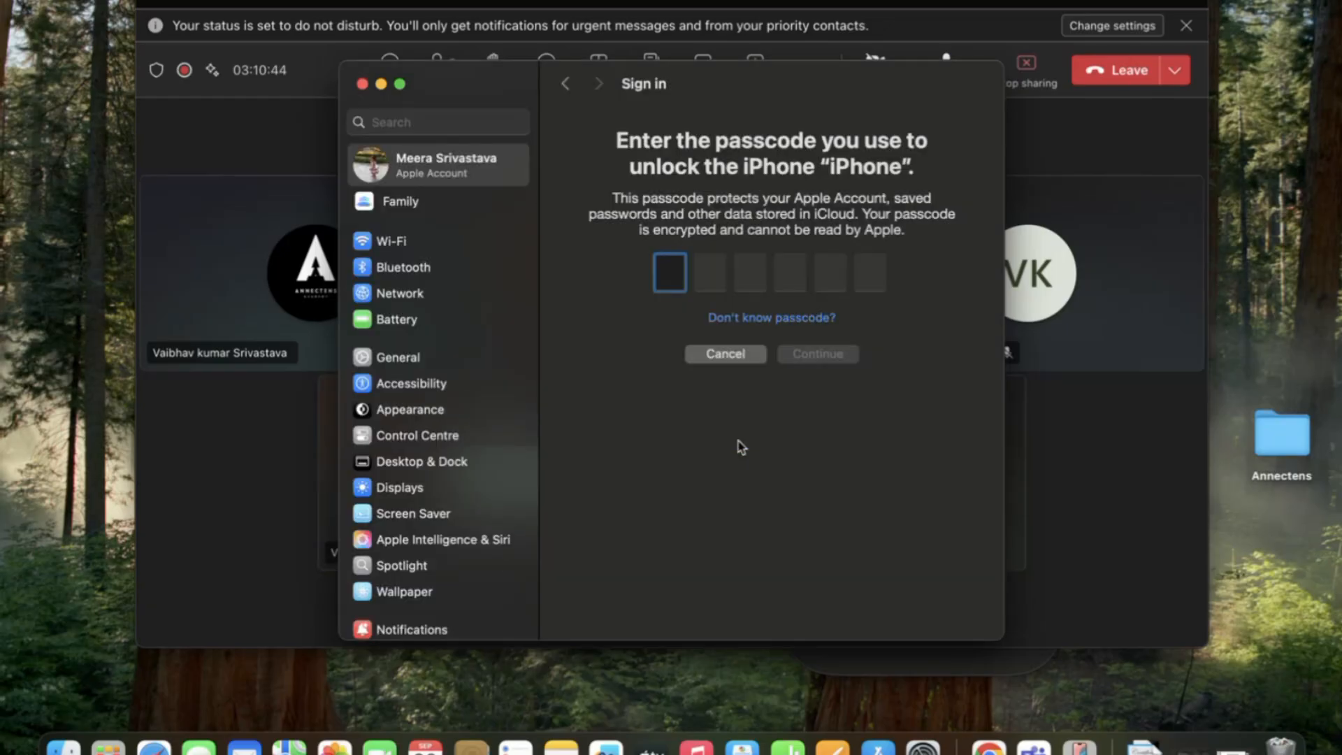
pyautogui.click(726, 430)
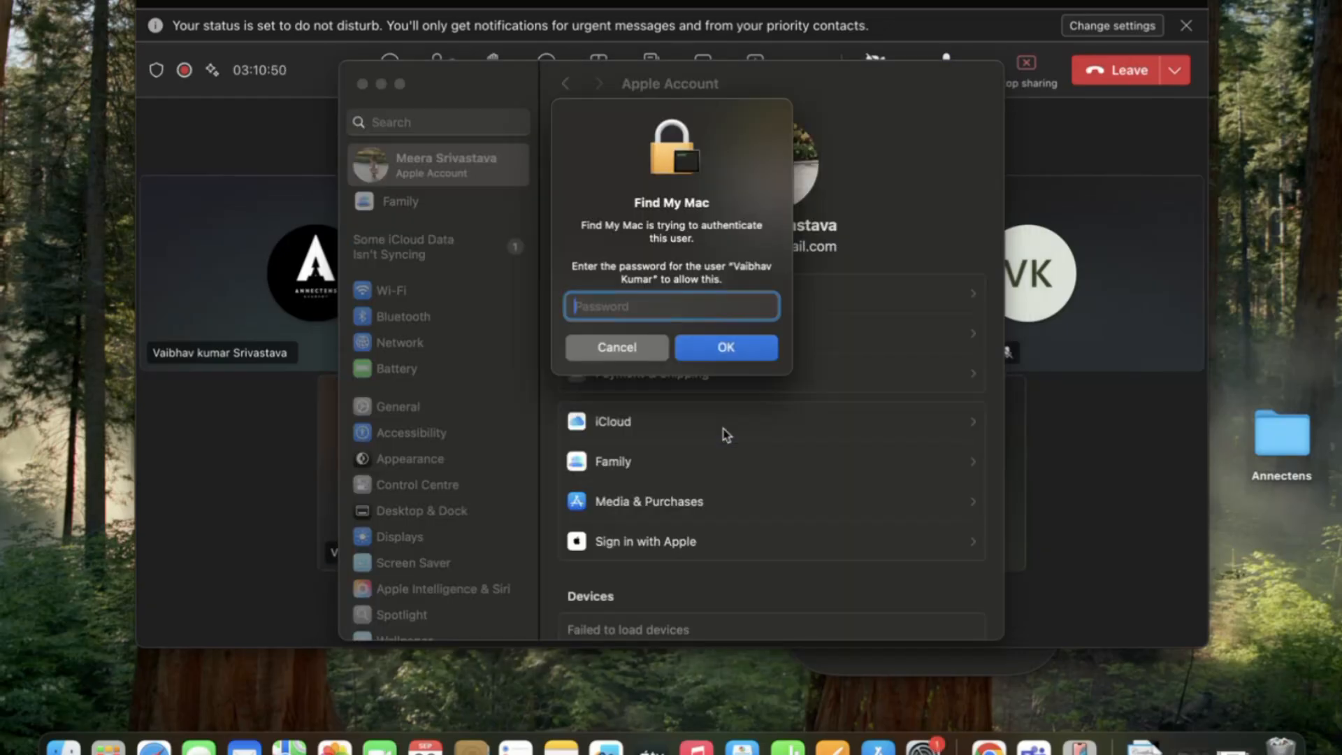
# Confirm the password for Find My Mac, open iCloud settings, and try connecting to the iPhone
pyautogui.write('**********')
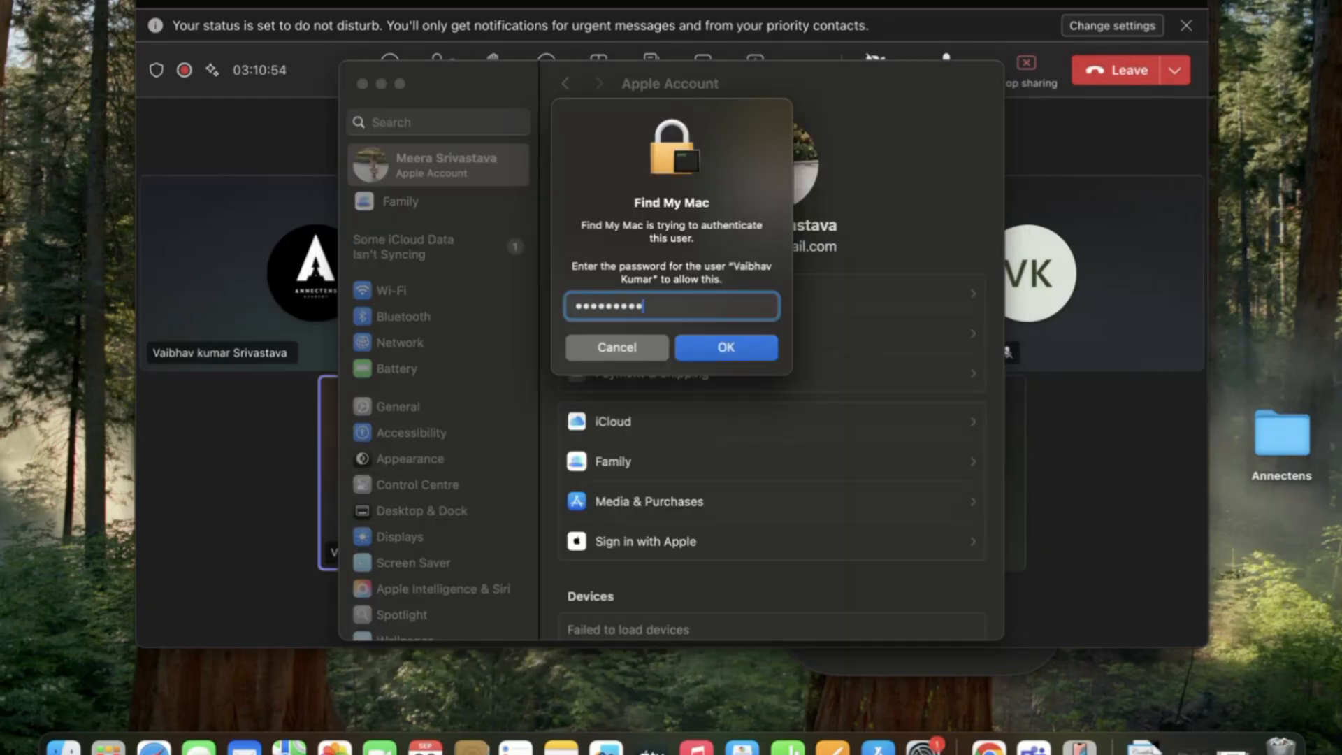
pyautogui.press('Return')
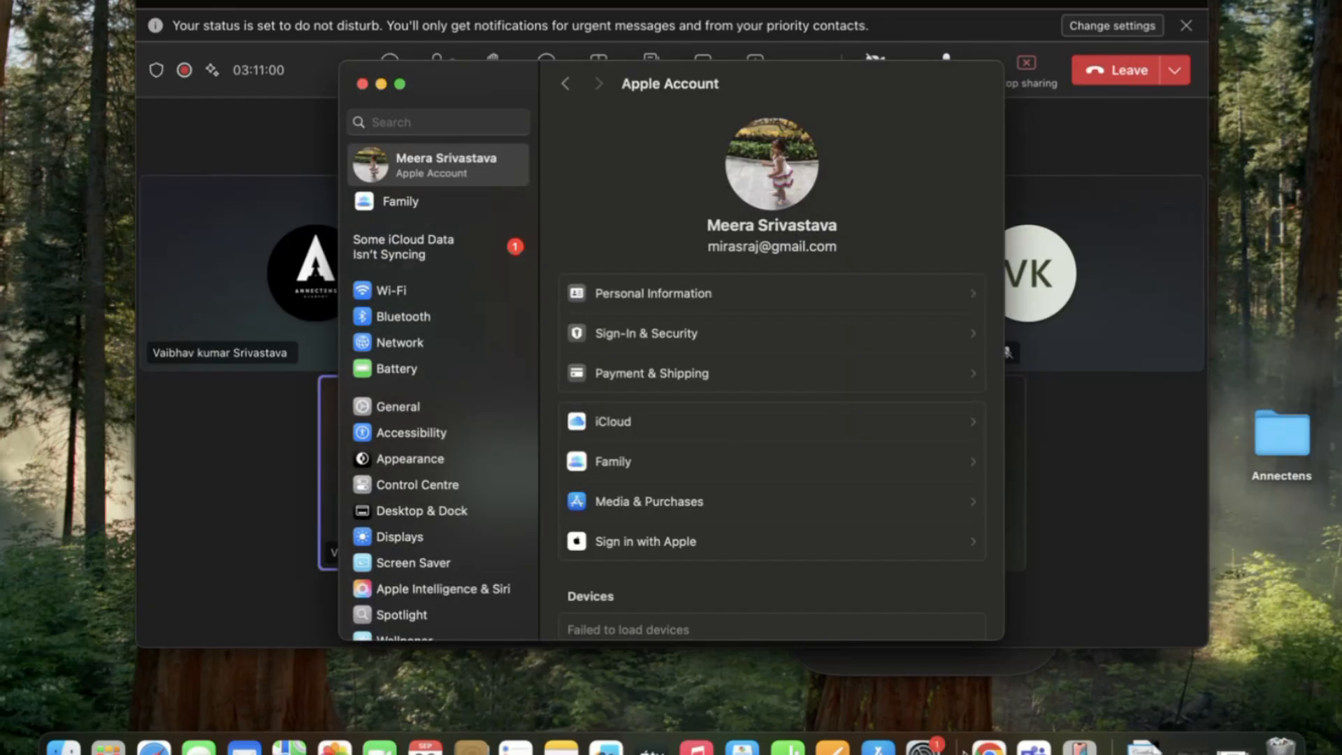
pyautogui.click(749, 424)
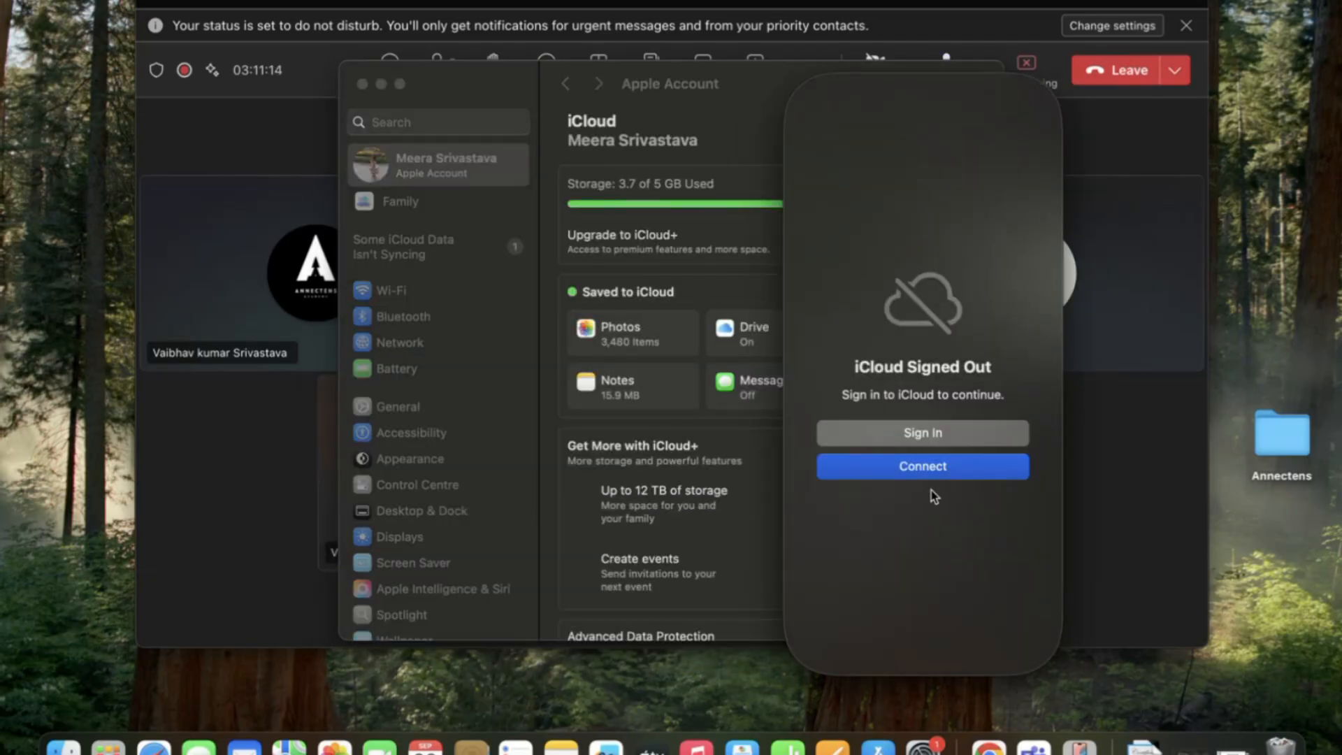
pyautogui.click(928, 469)
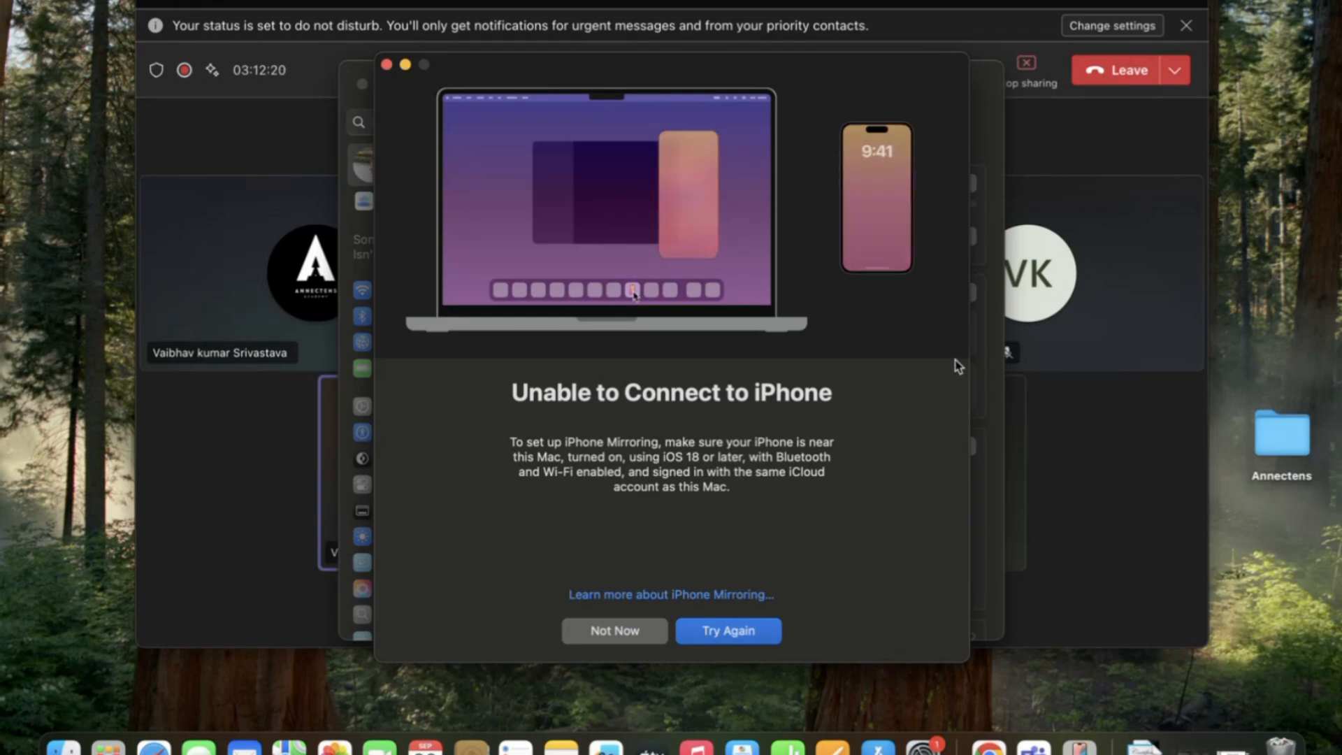
# Retry the iPhone Mirroring connection twice without success, then bring the Teams meeting forward
pyautogui.click(1068, 552)
pyautogui.click(1069, 553)
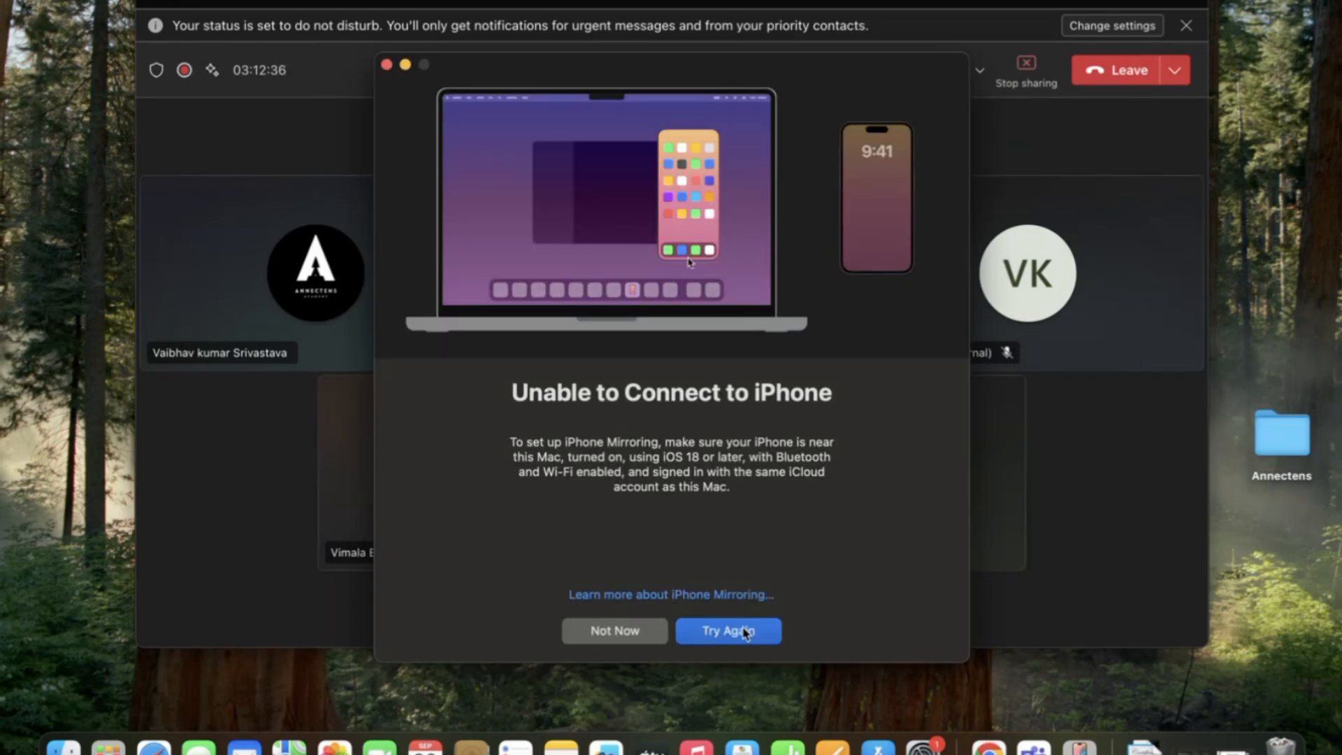
pyautogui.click(745, 631)
pyautogui.click(635, 635)
pyautogui.click(1080, 746)
pyautogui.click(758, 631)
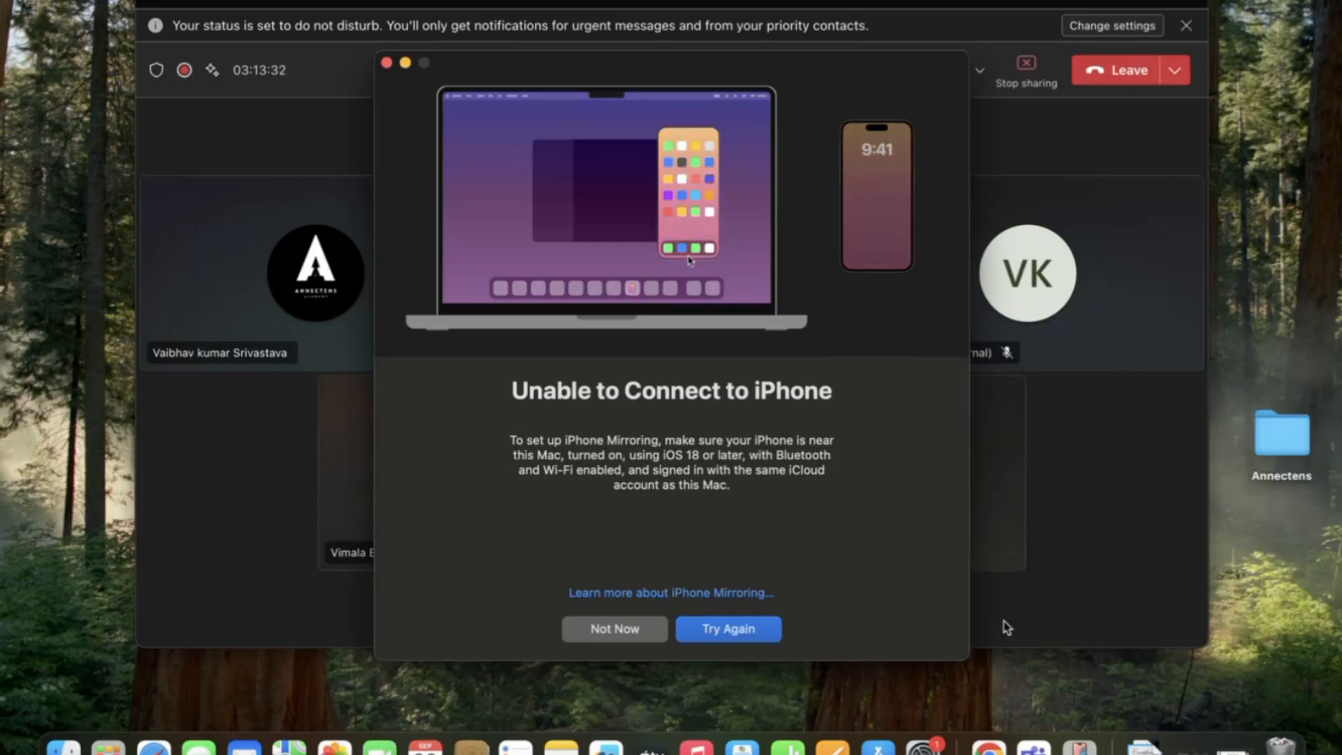
pyautogui.click(1000, 505)
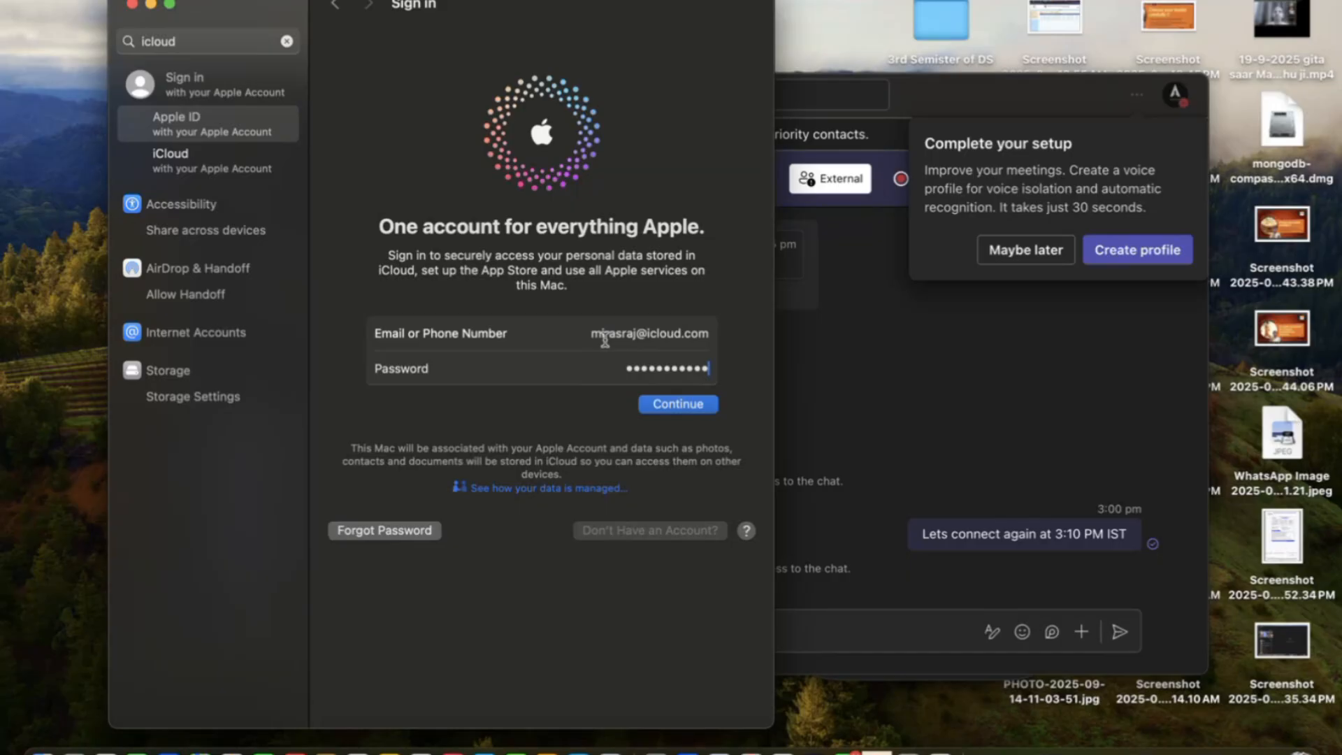
pyautogui.write('••')
pyautogui.press('Return')
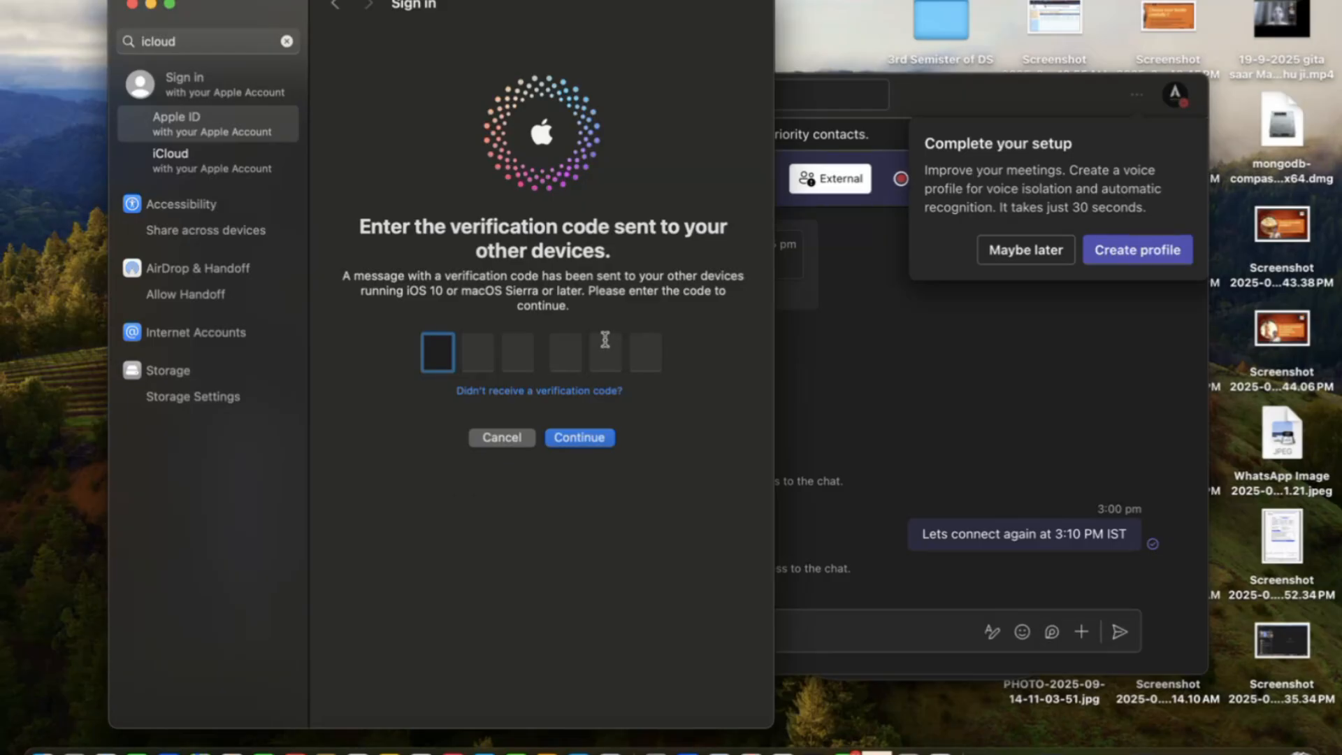
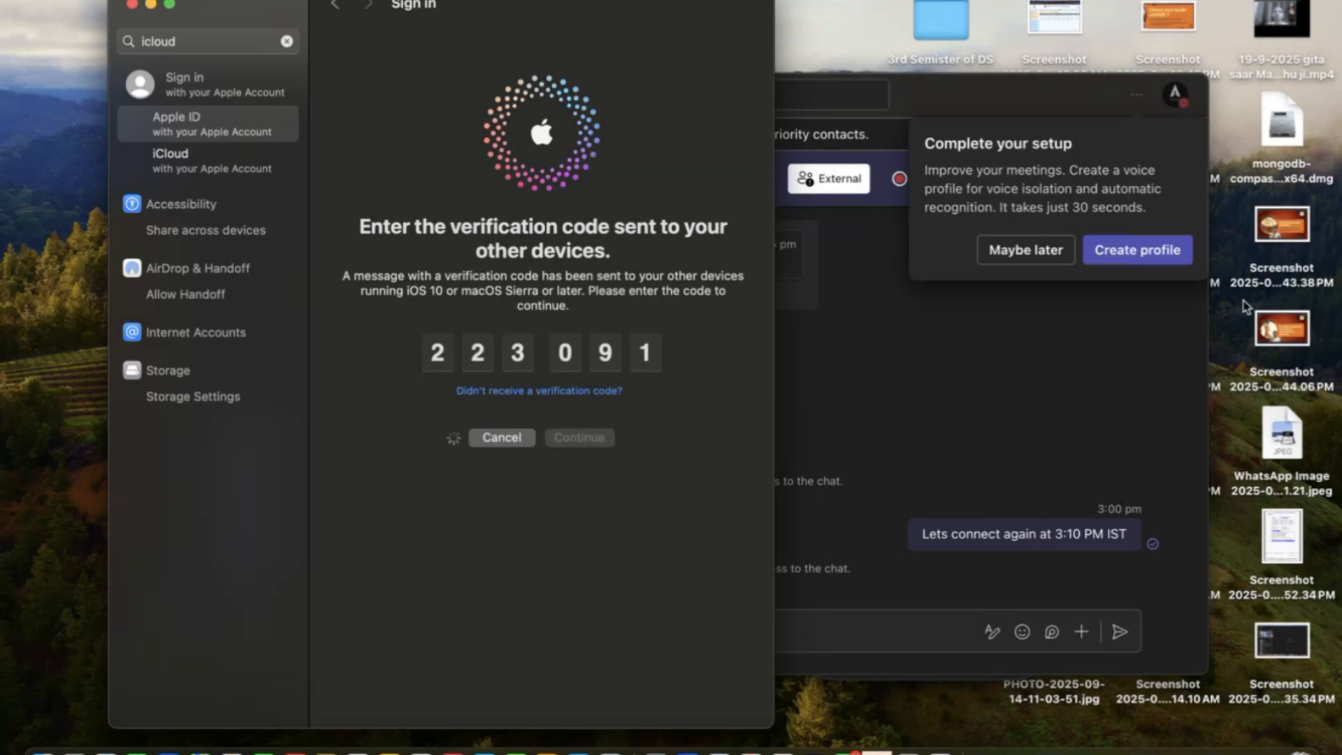
pyautogui.click(1015, 259)
# Dismiss Teams' voice profile suggestion and return to the System Settings sign-in window
pyautogui.click(1017, 260)
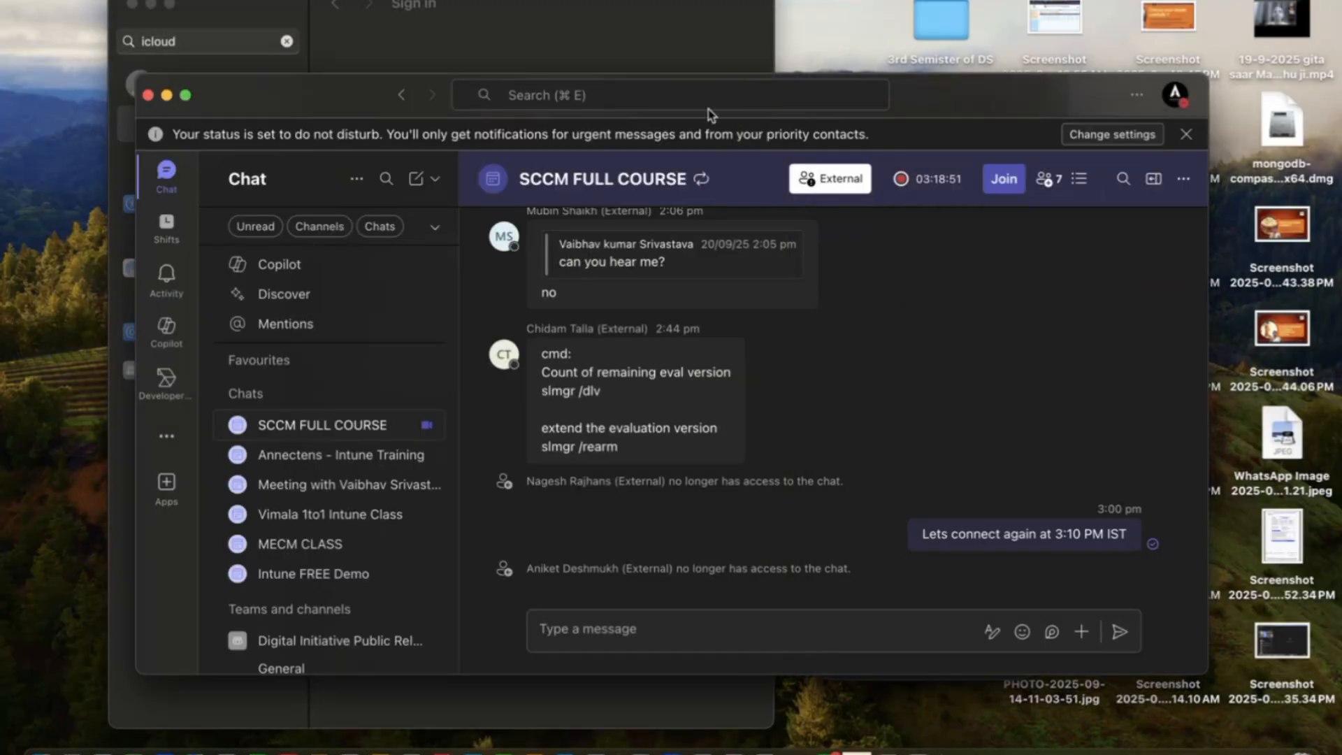
pyautogui.click(653, 58)
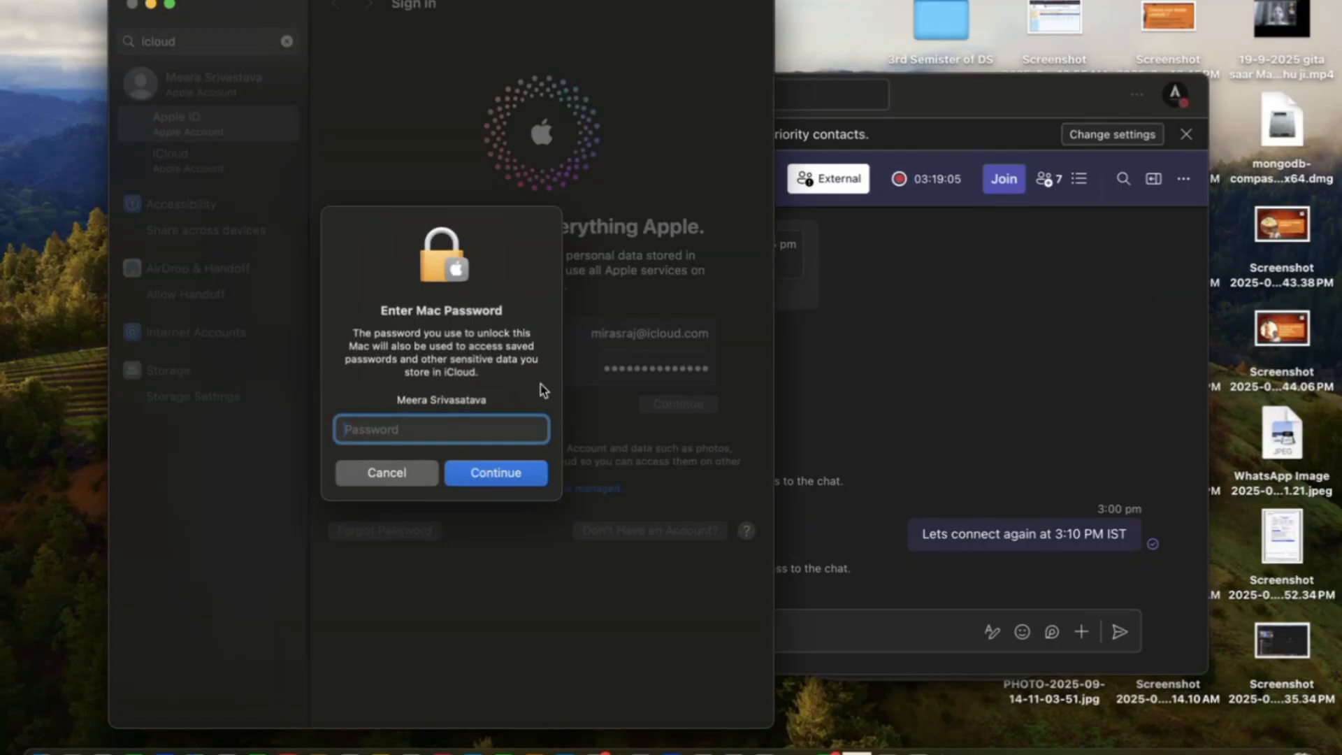
# Submit the Mac password, merge Safari, Stocks and Freeform data, and cancel turning off Find My Mac
pyautogui.write('**********')
pyautogui.press('Return')
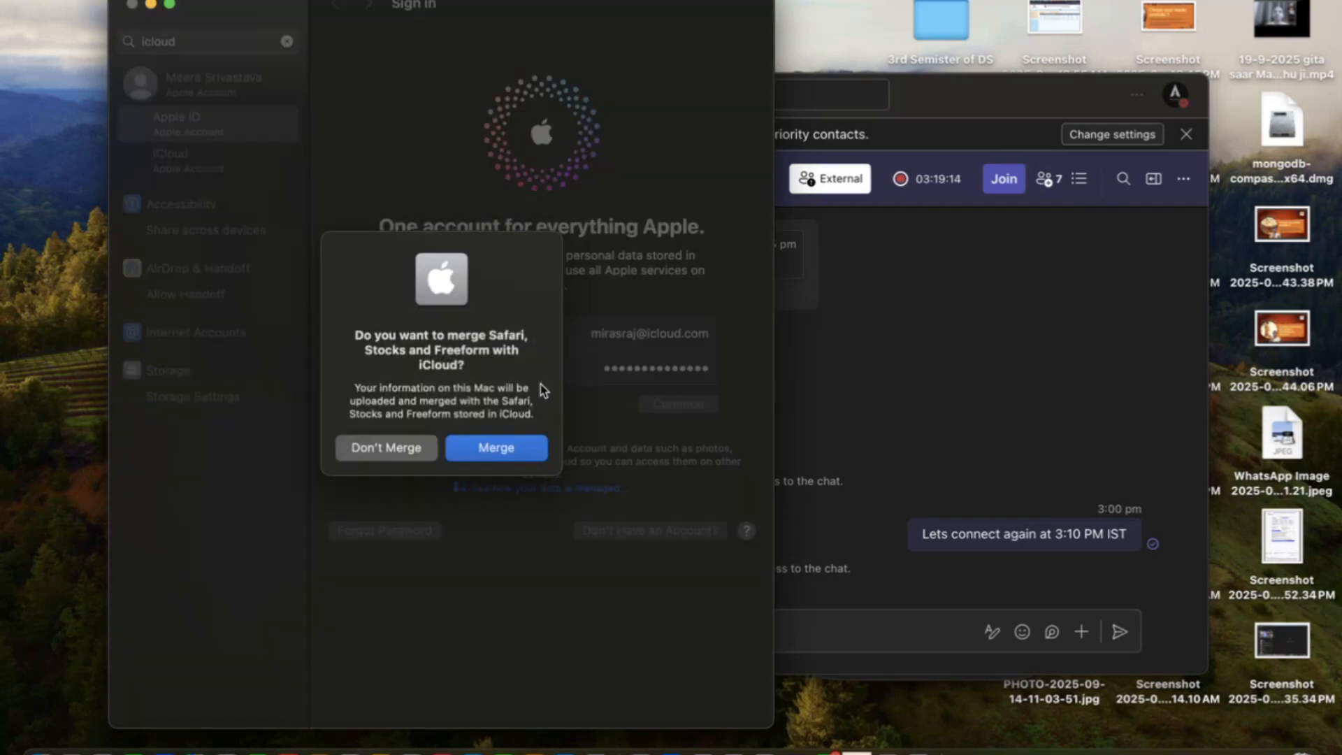
pyautogui.click(508, 446)
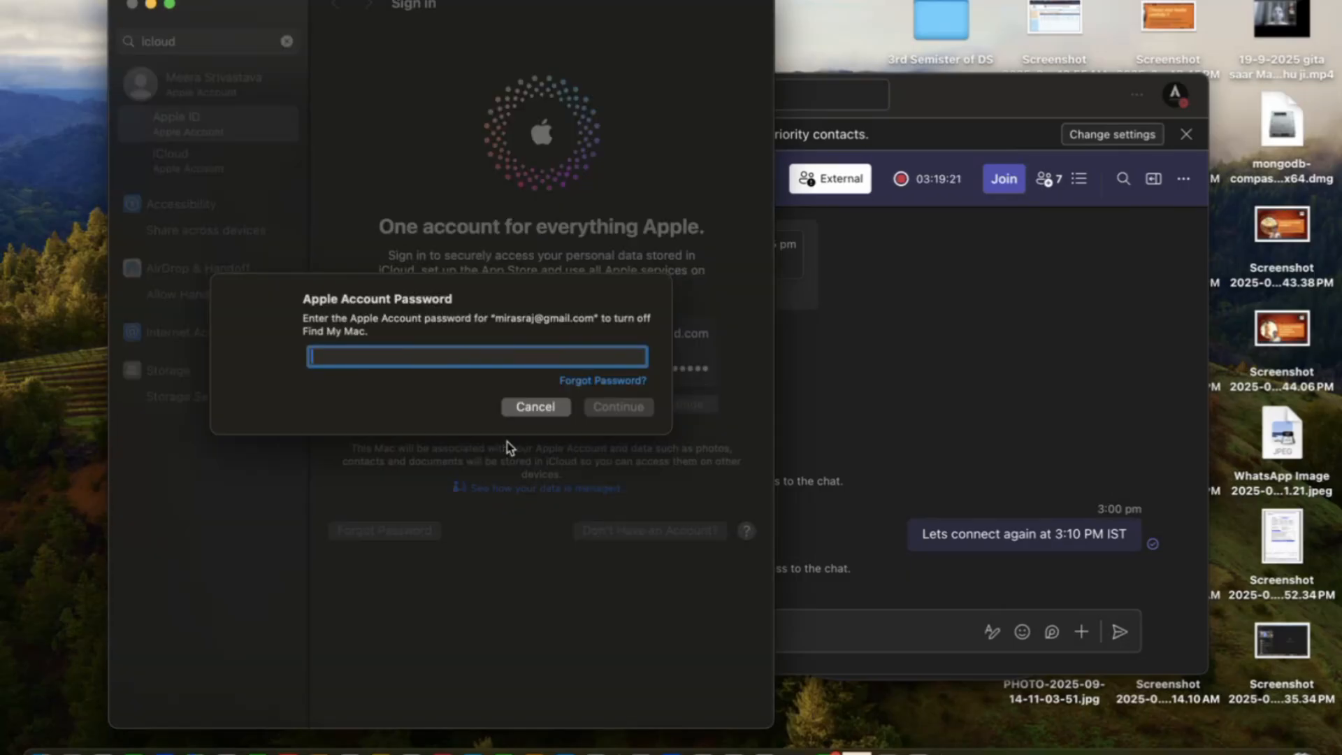
pyautogui.write('••')
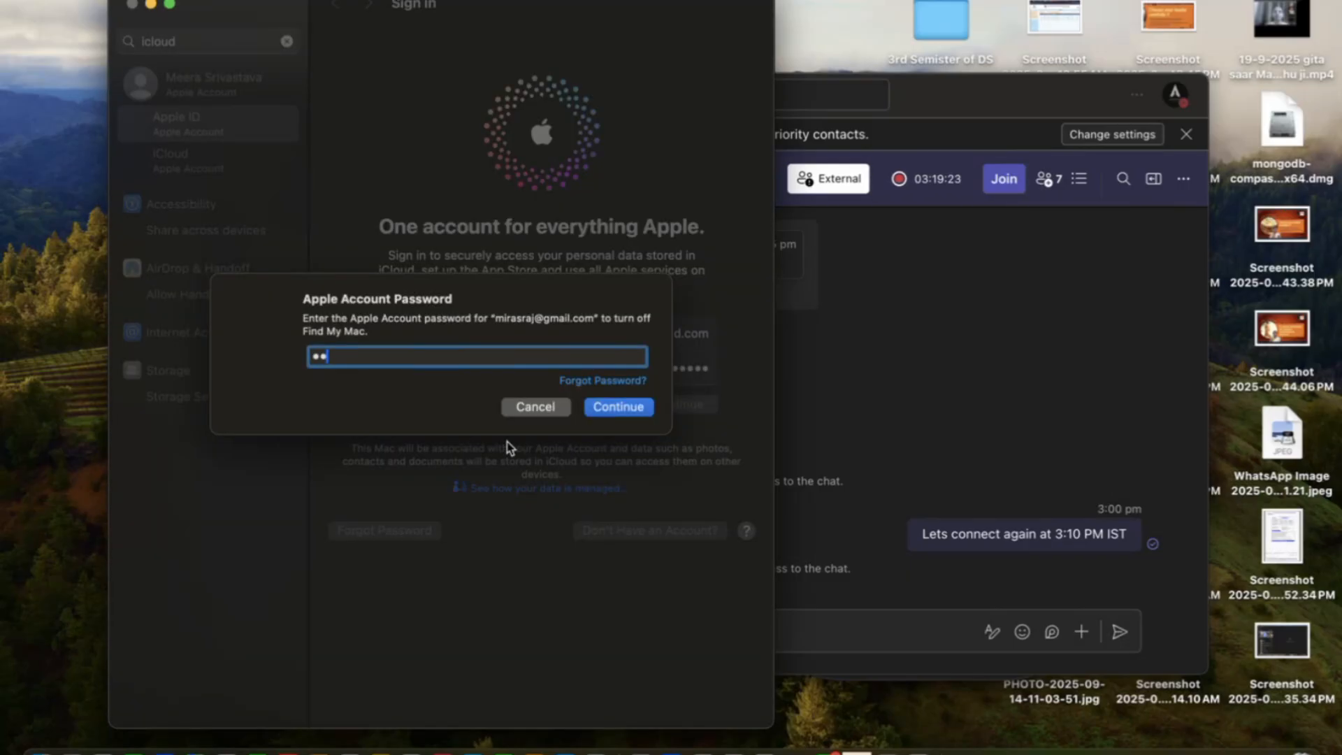
pyautogui.click(533, 409)
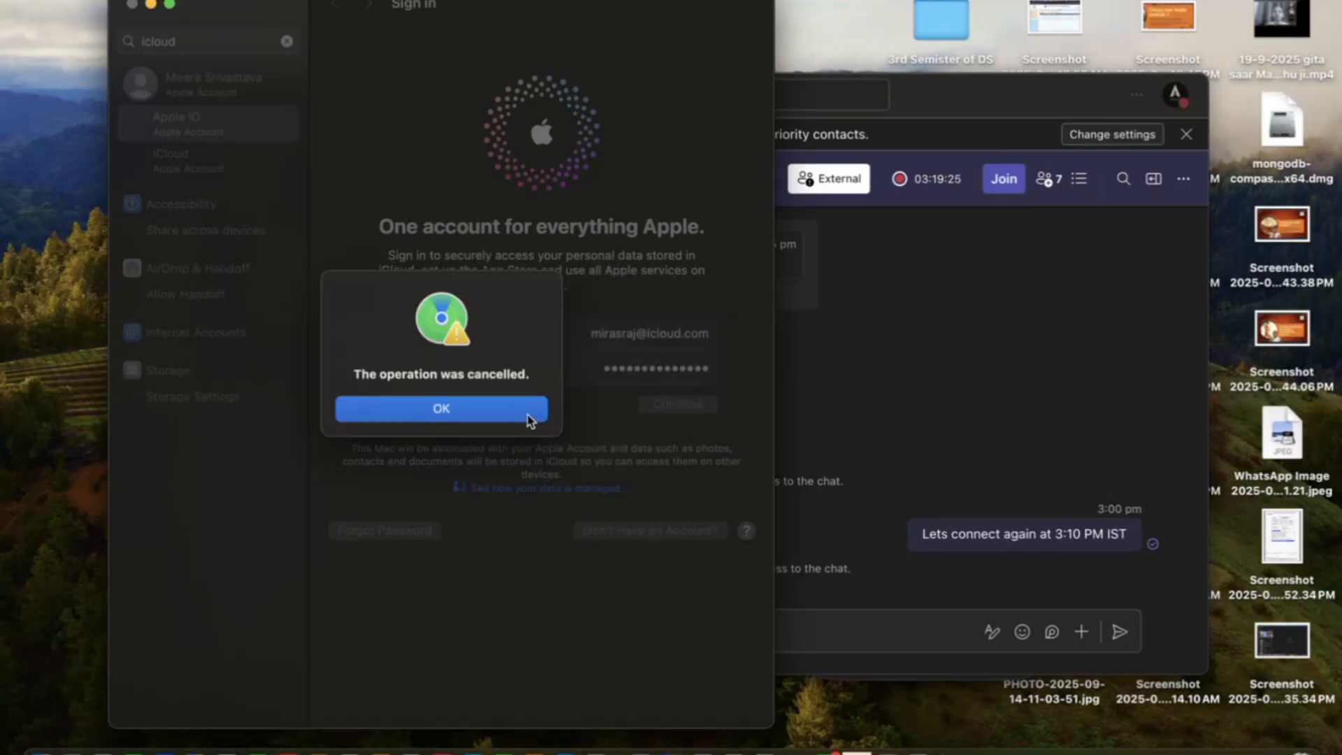
pyautogui.click(507, 419)
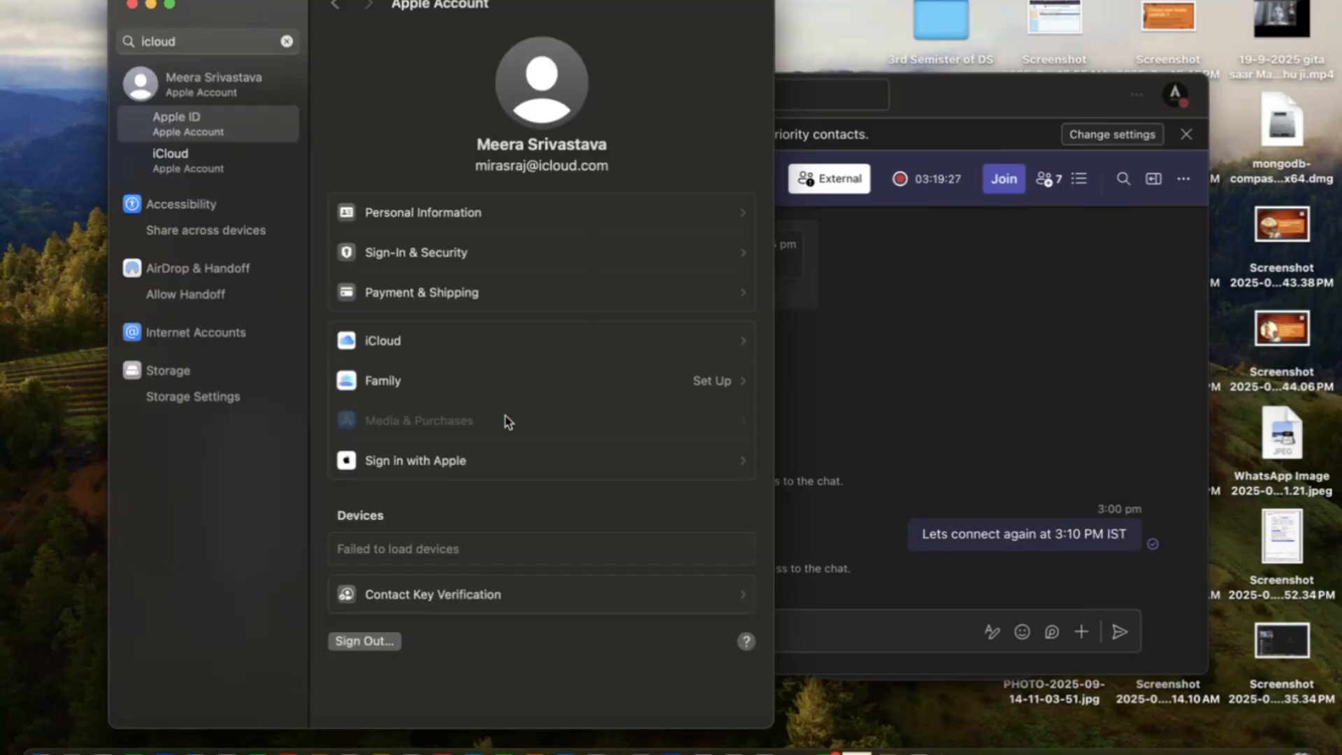
# Sign out of the Apple Account, choosing Keep a Copy for the iCloud data
pyautogui.click(381, 642)
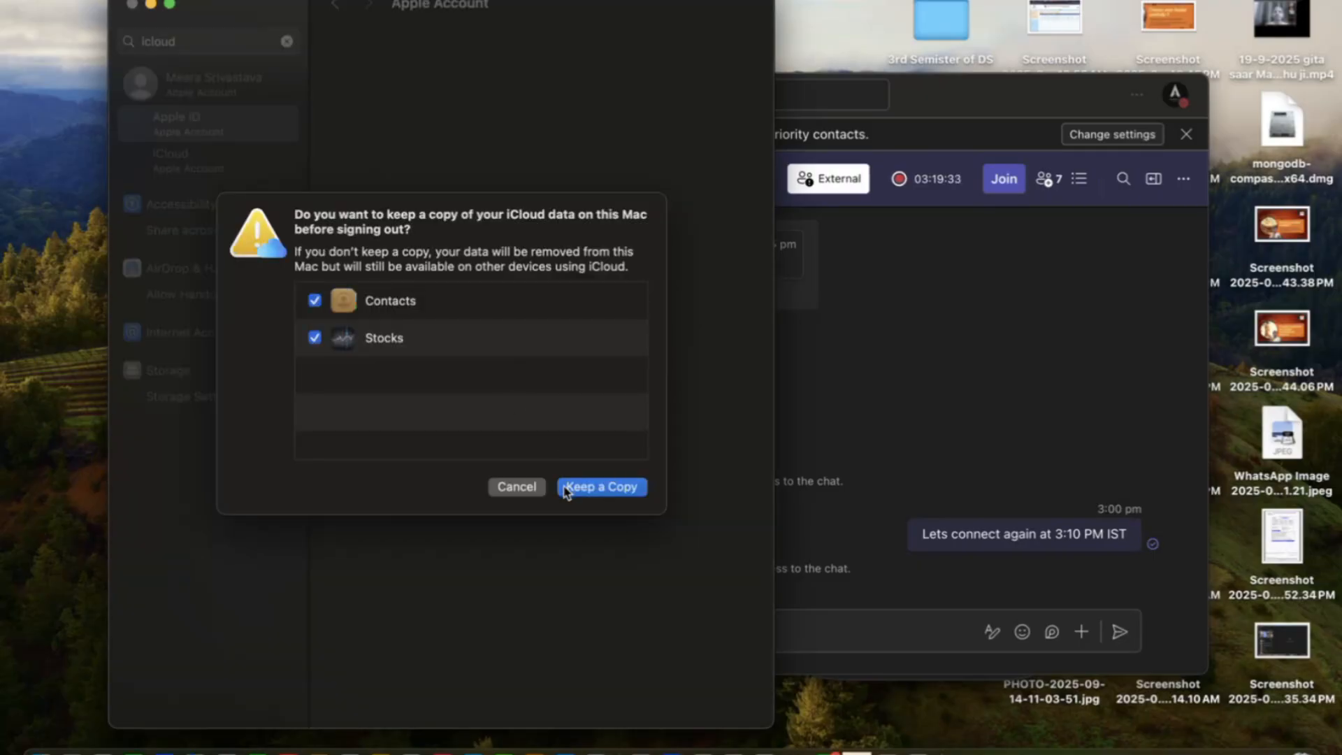
pyautogui.click(535, 487)
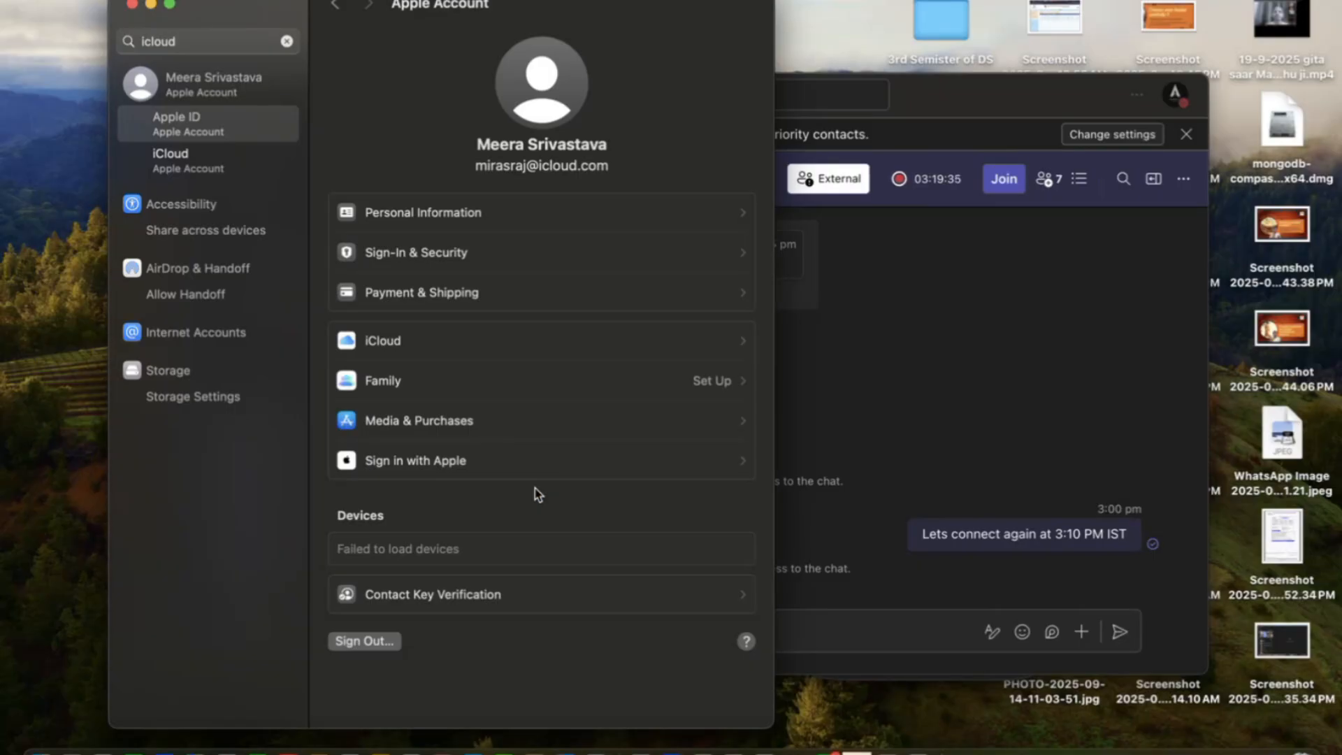
pyautogui.click(390, 642)
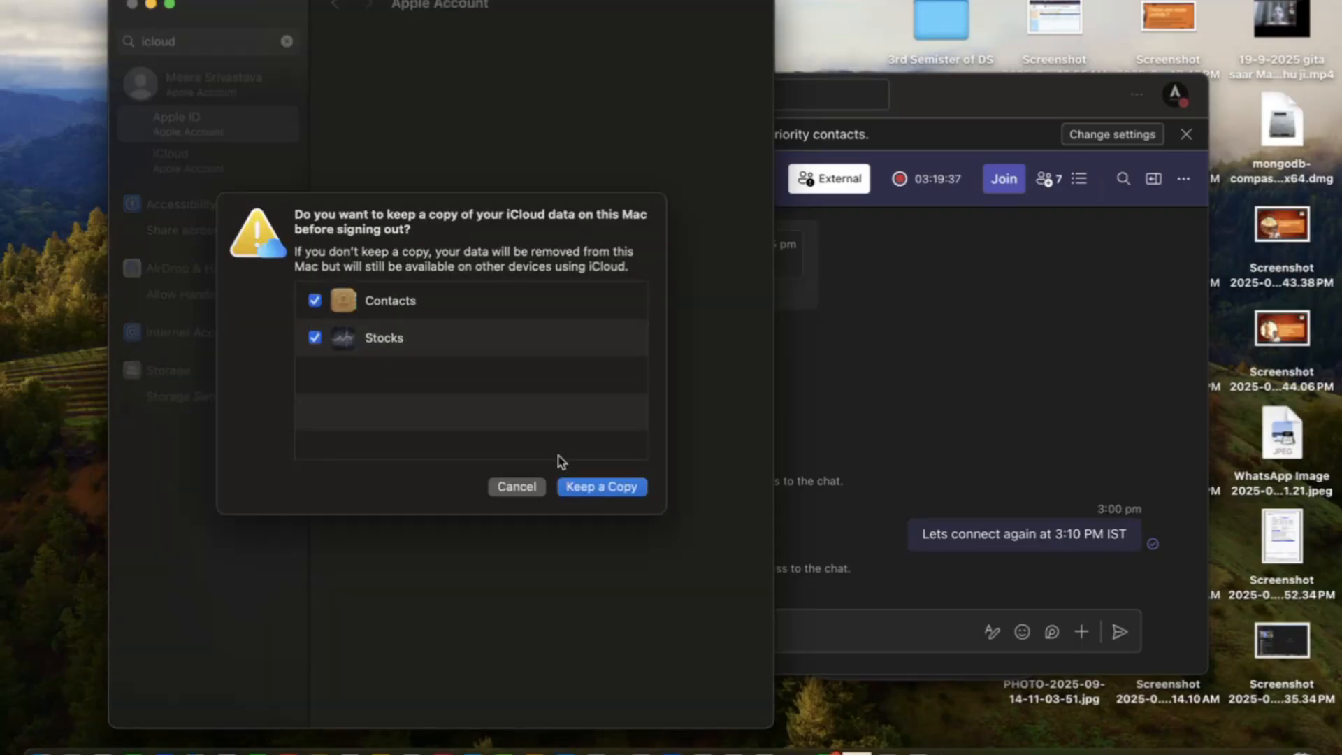
pyautogui.click(590, 487)
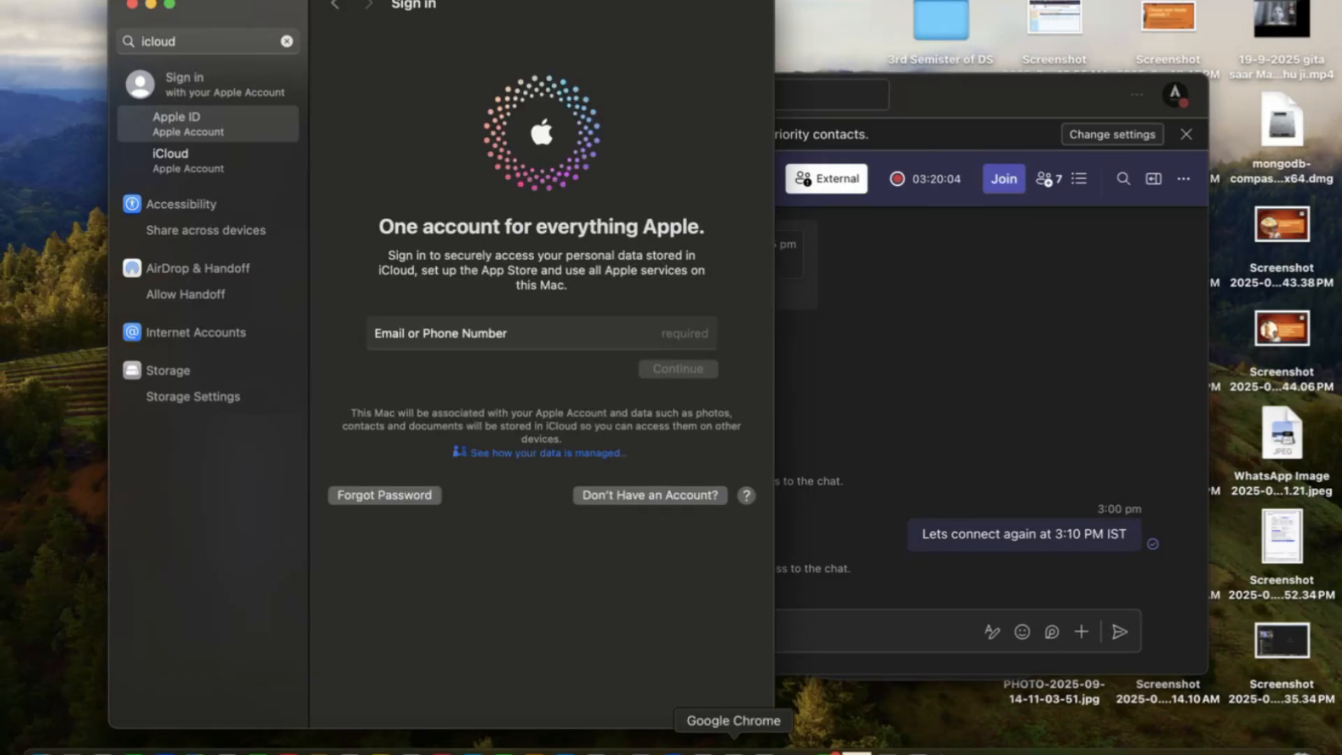
# Enter the Apple Account e-mail, correcting a typo, and the account password to reach the verification-code prompt
pyautogui.click(586, 334)
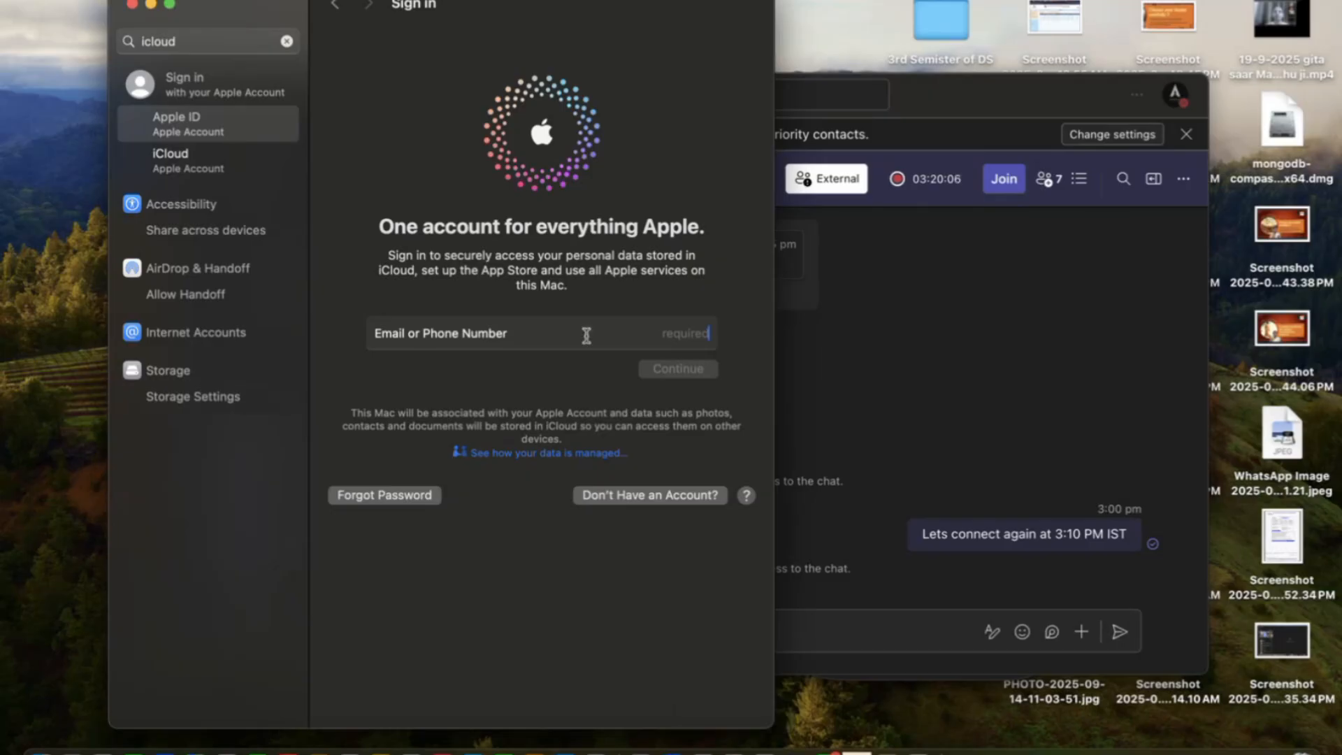
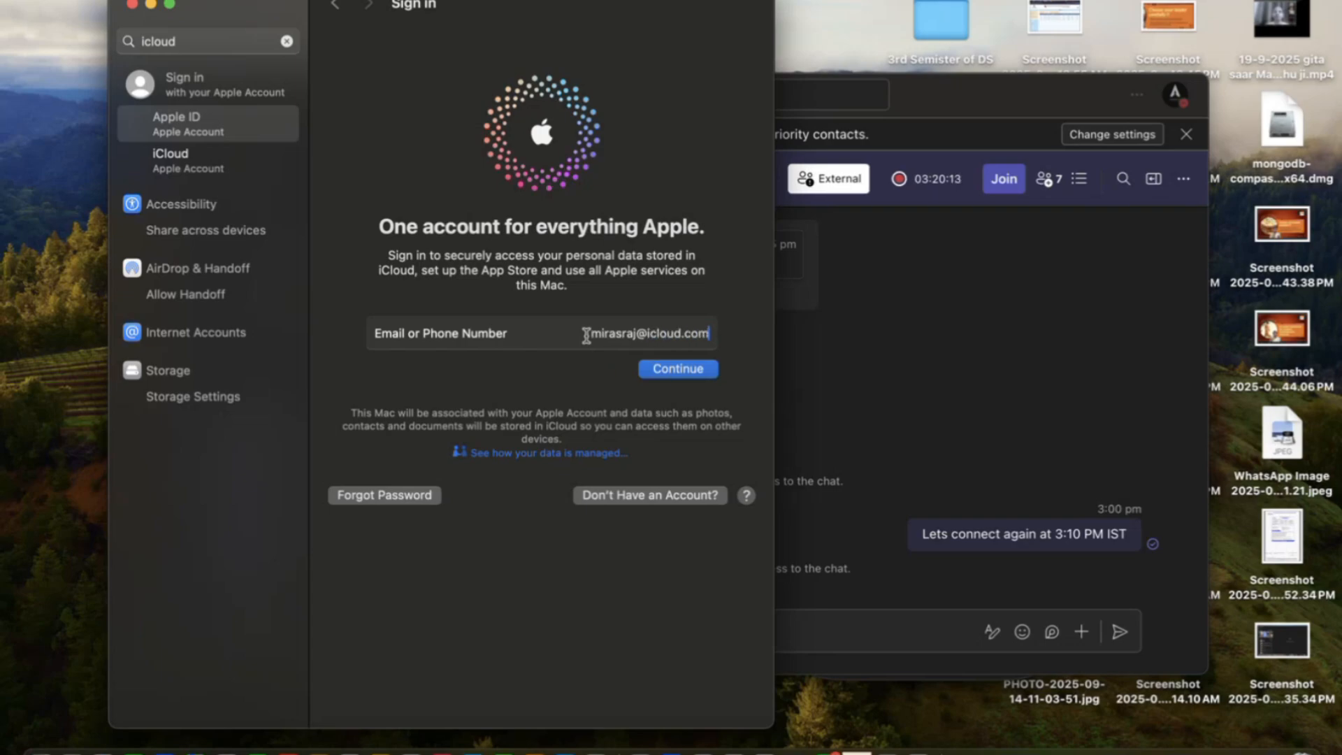
pyautogui.press('Return')
pyautogui.write('****')
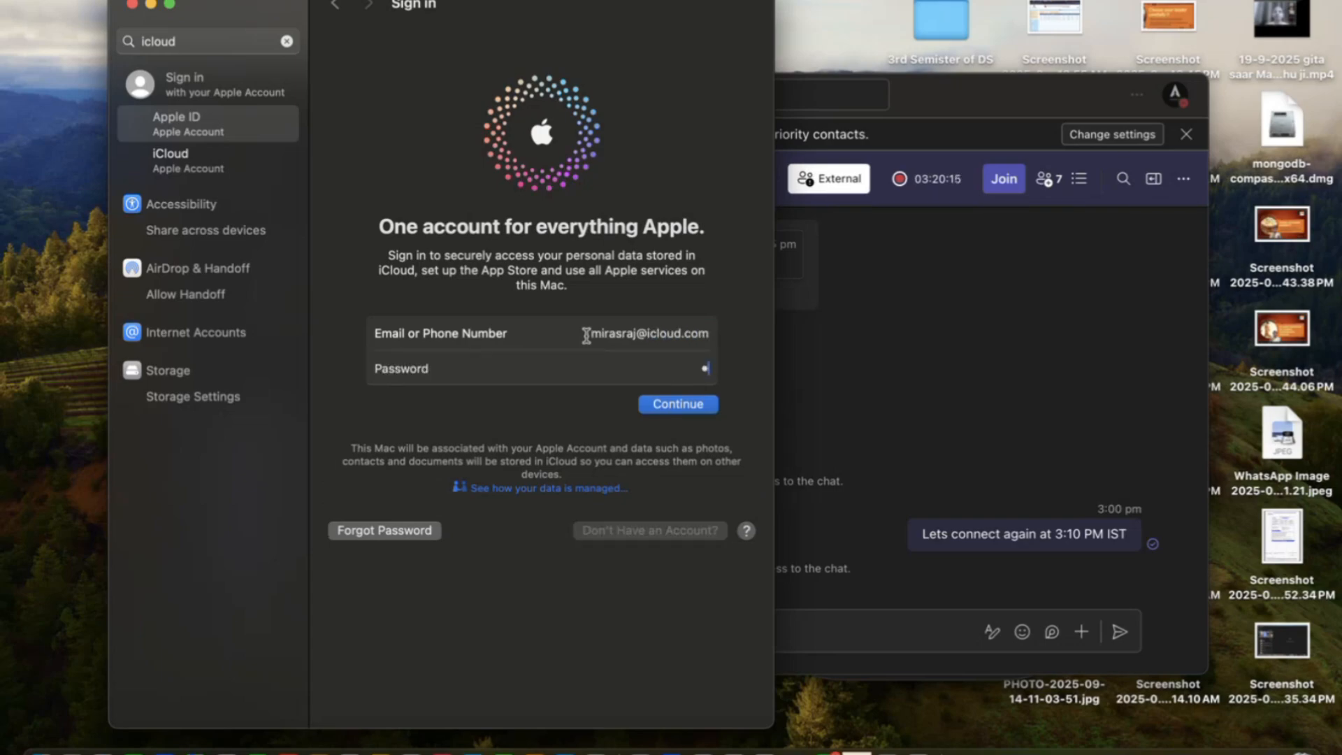
pyautogui.write('********')
pyautogui.press('Return')
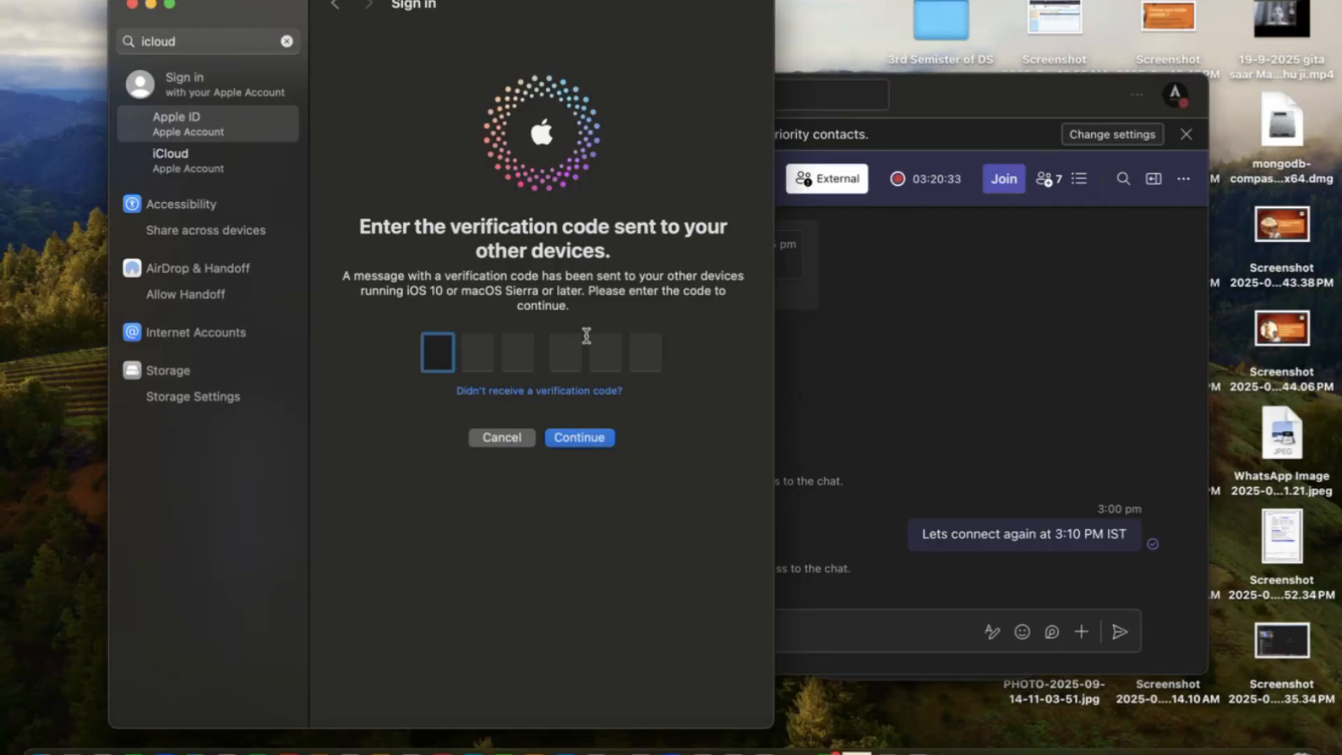
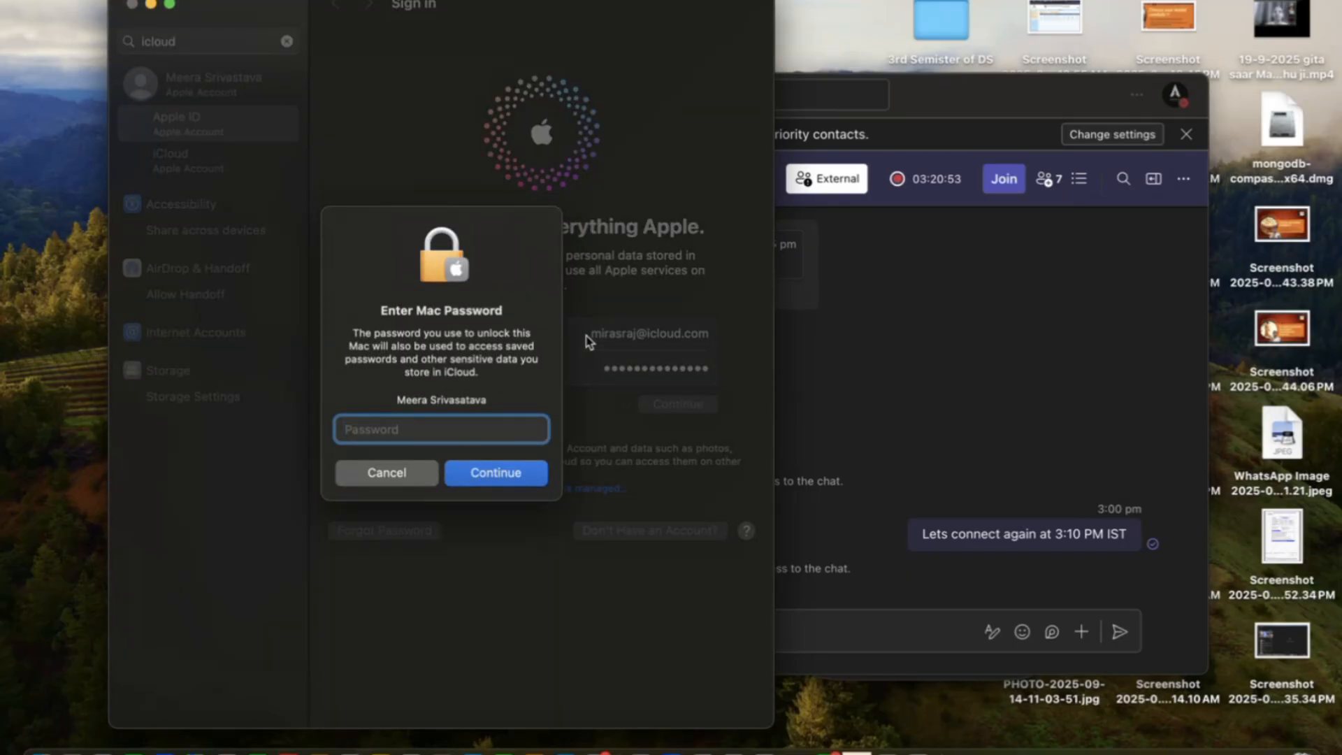
# Submit the Mac password and merge the Mac's Safari, Stocks and Freeform data with iCloud
pyautogui.write('•••••••••••')
pyautogui.press('Return')
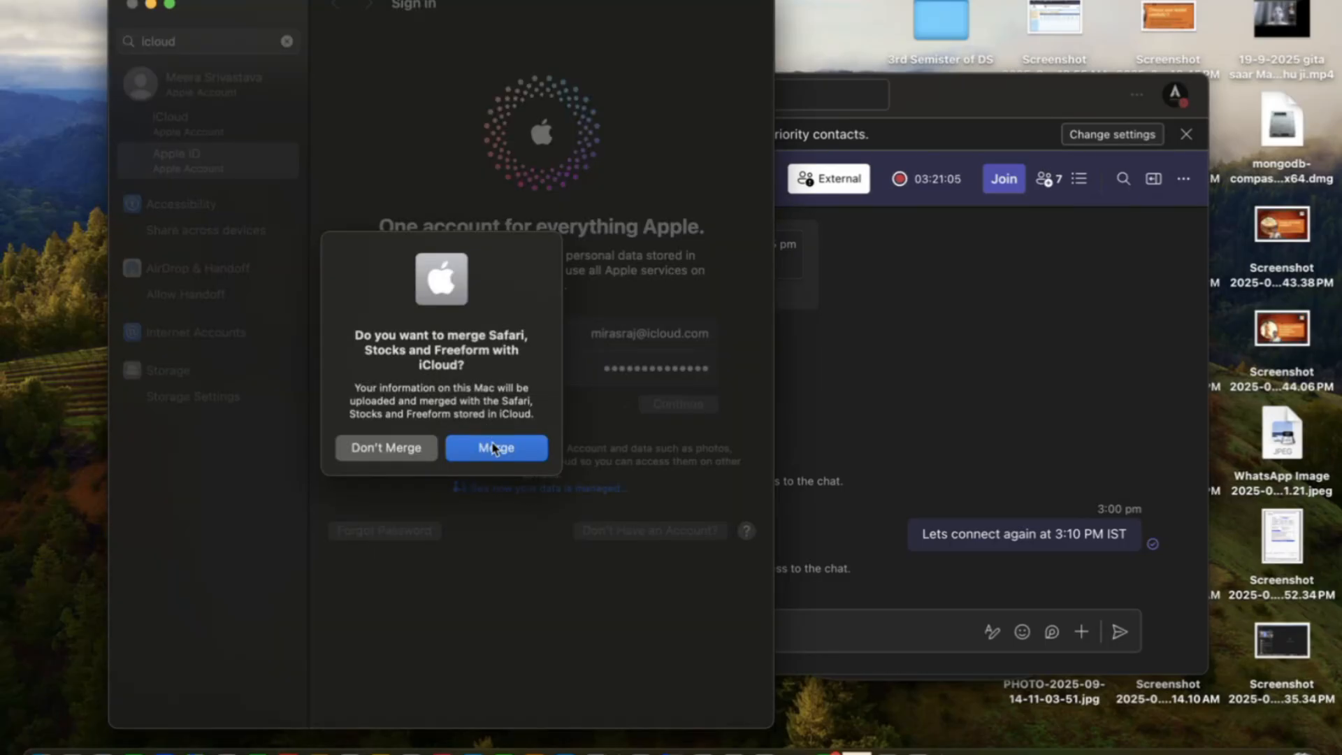
pyautogui.click(494, 448)
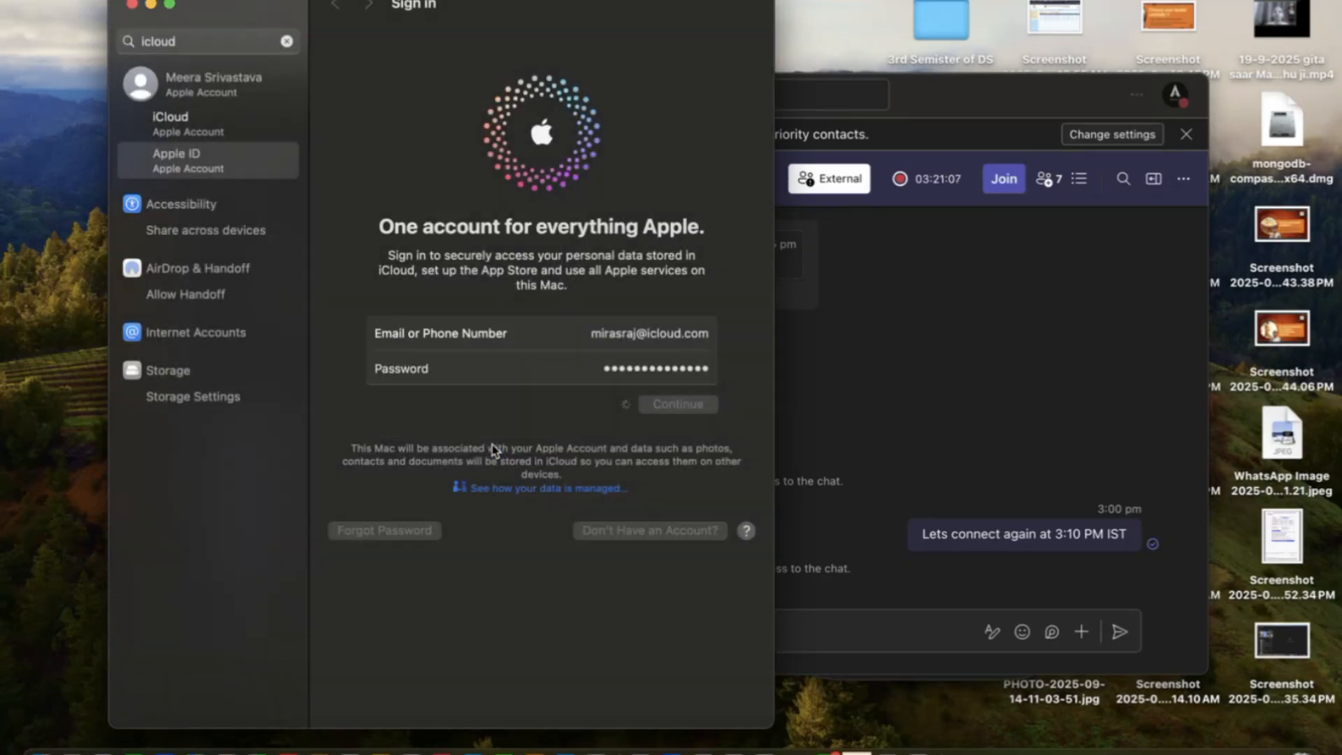
# Re-enter the rejected Apple Account password correctly, then confirm the Mac user password for Find My Mac
pyautogui.write('•••')
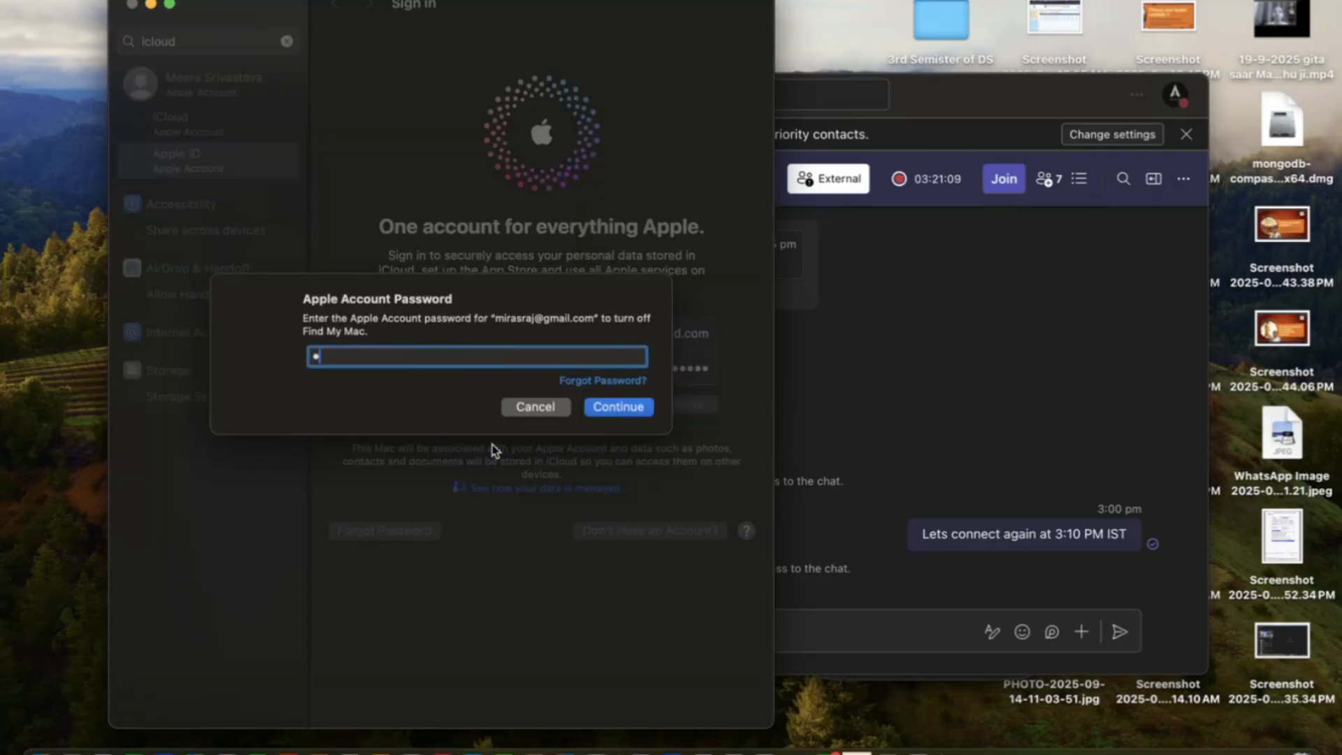
pyautogui.write('•••••••••')
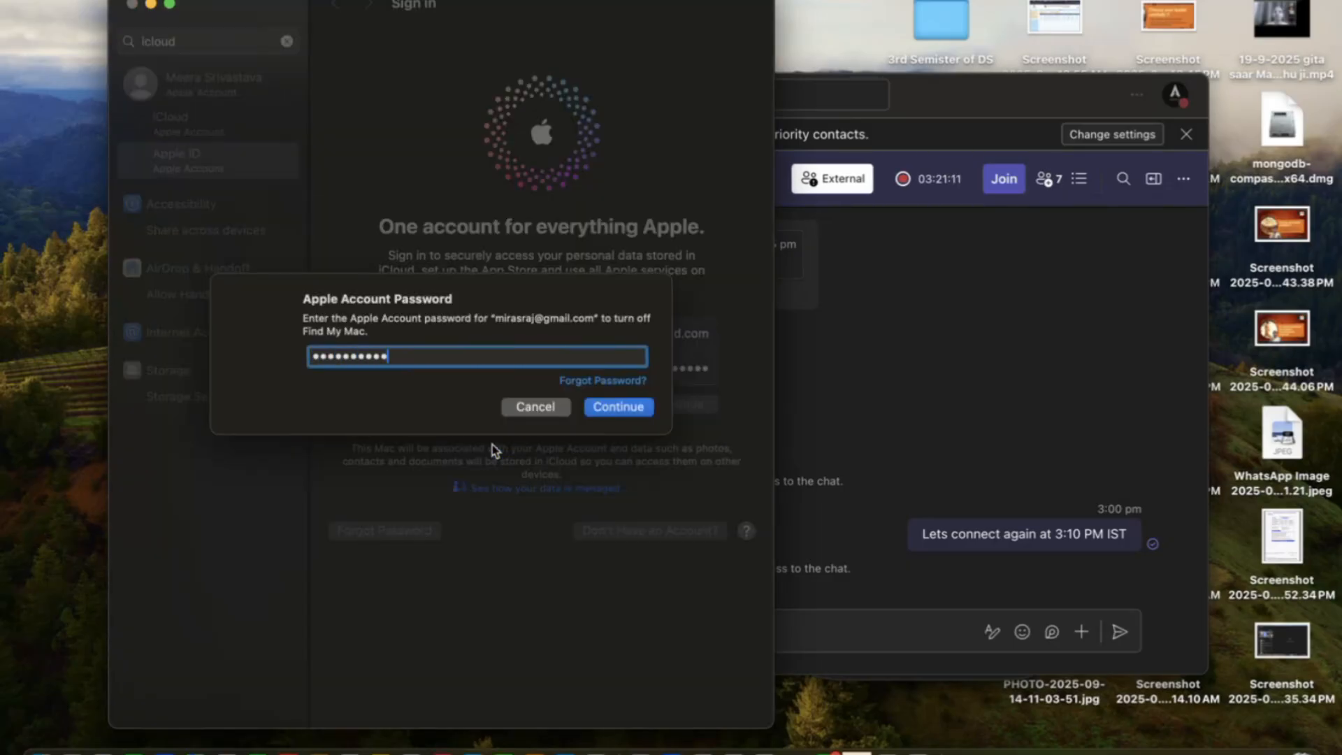
pyautogui.press('Return')
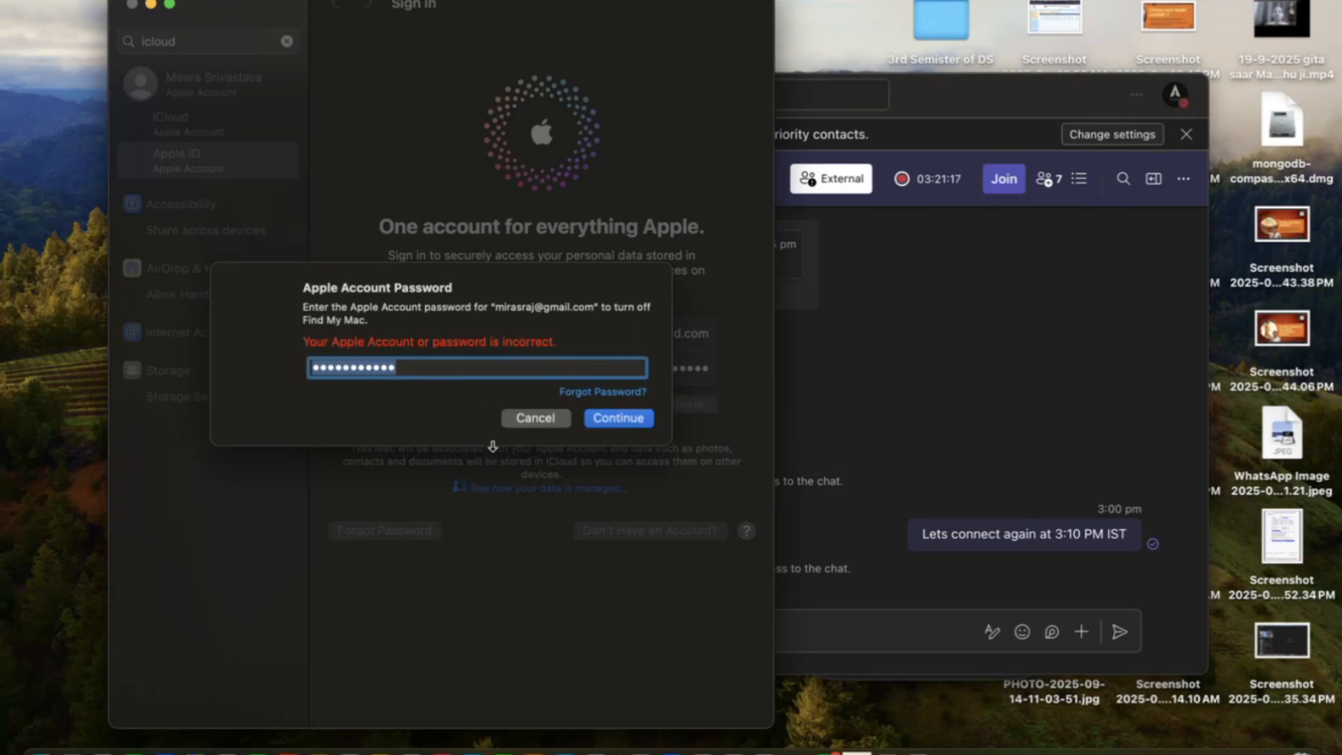
pyautogui.write('•')
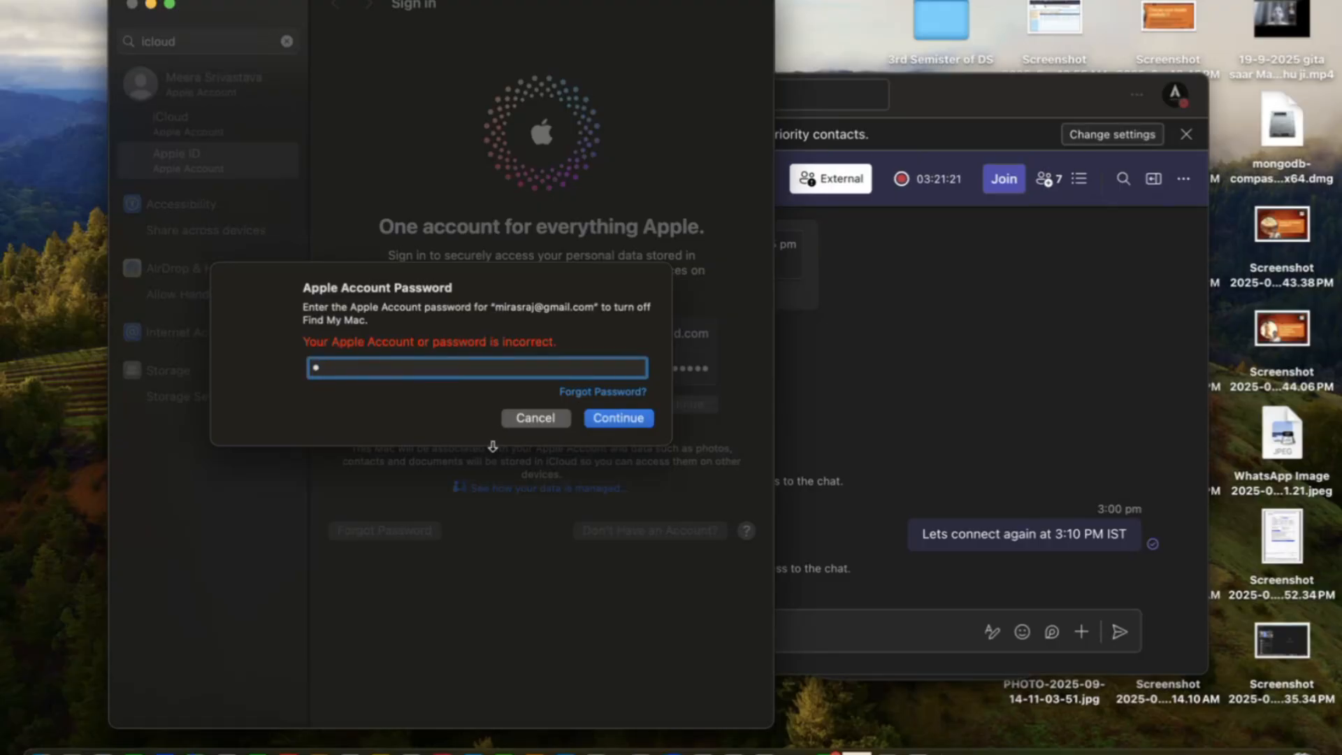
pyautogui.press('BackSpace')
pyautogui.write('•••••••••••')
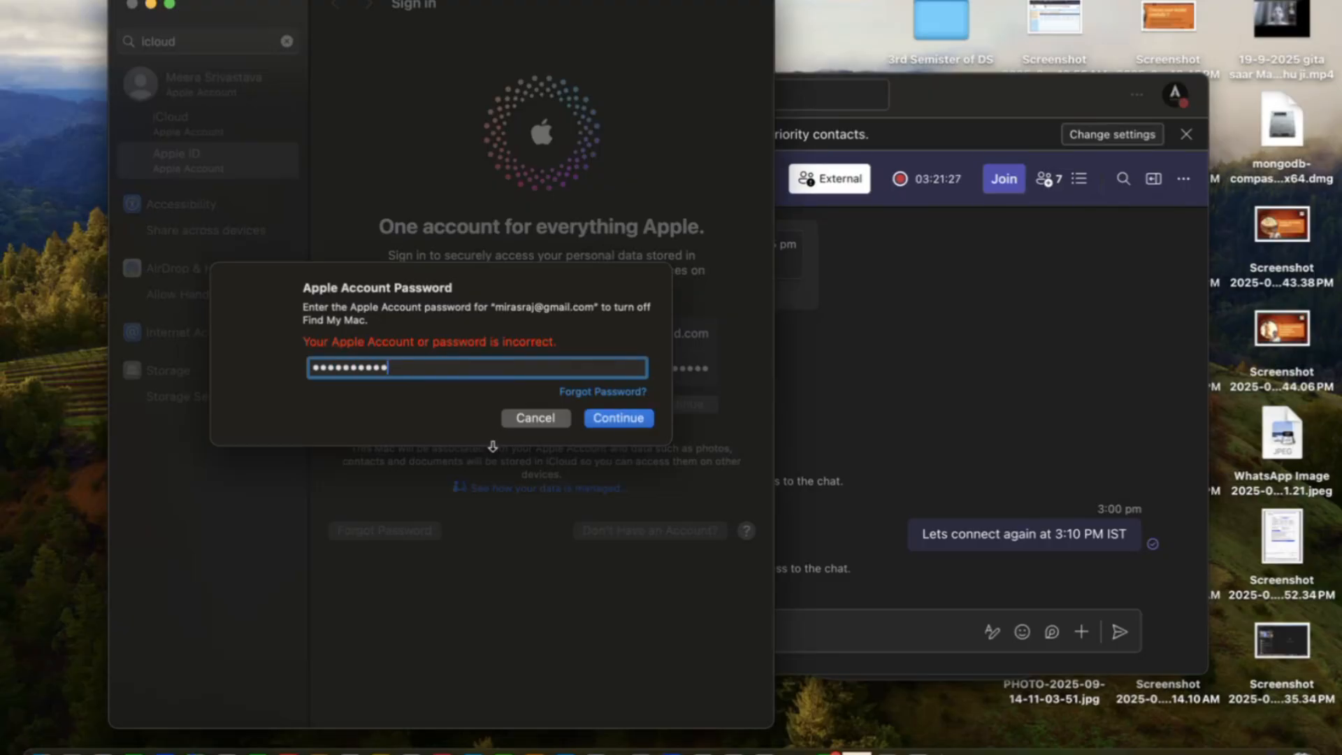
pyautogui.write('•••')
pyautogui.press('Return')
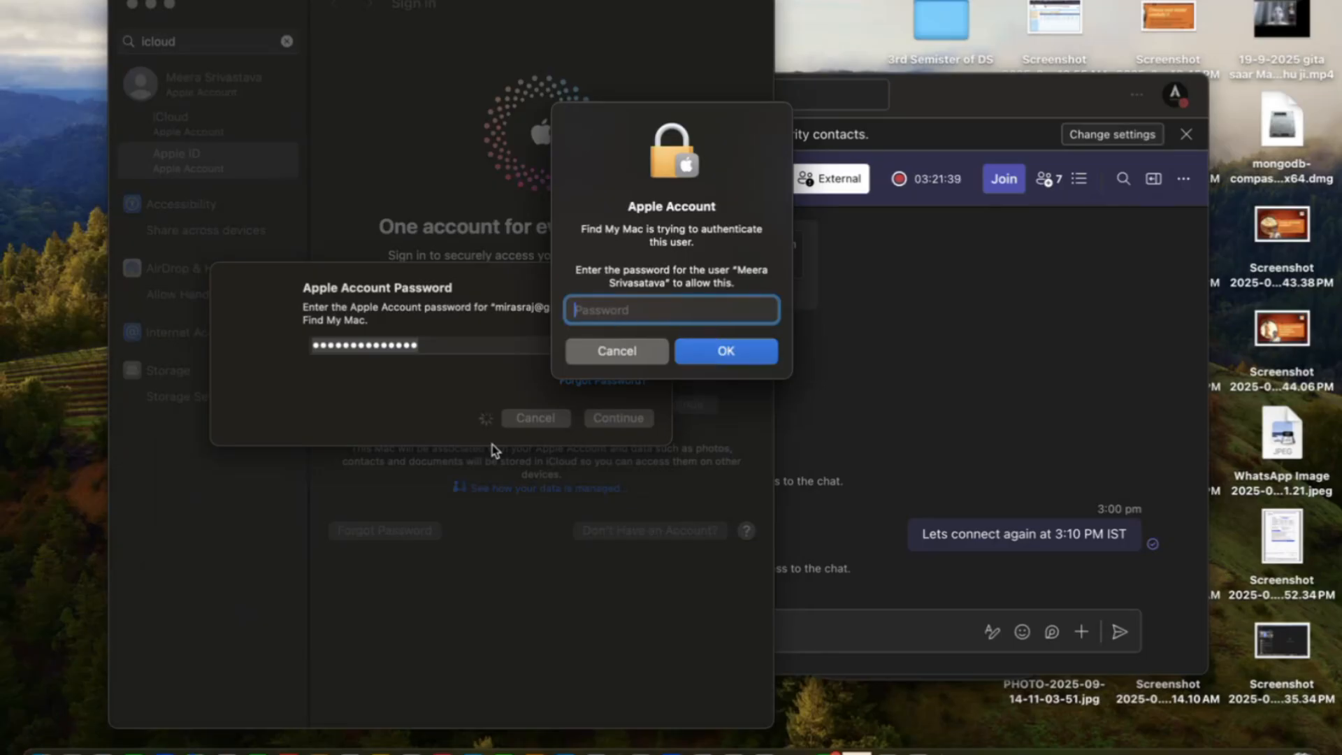
pyautogui.write('•')
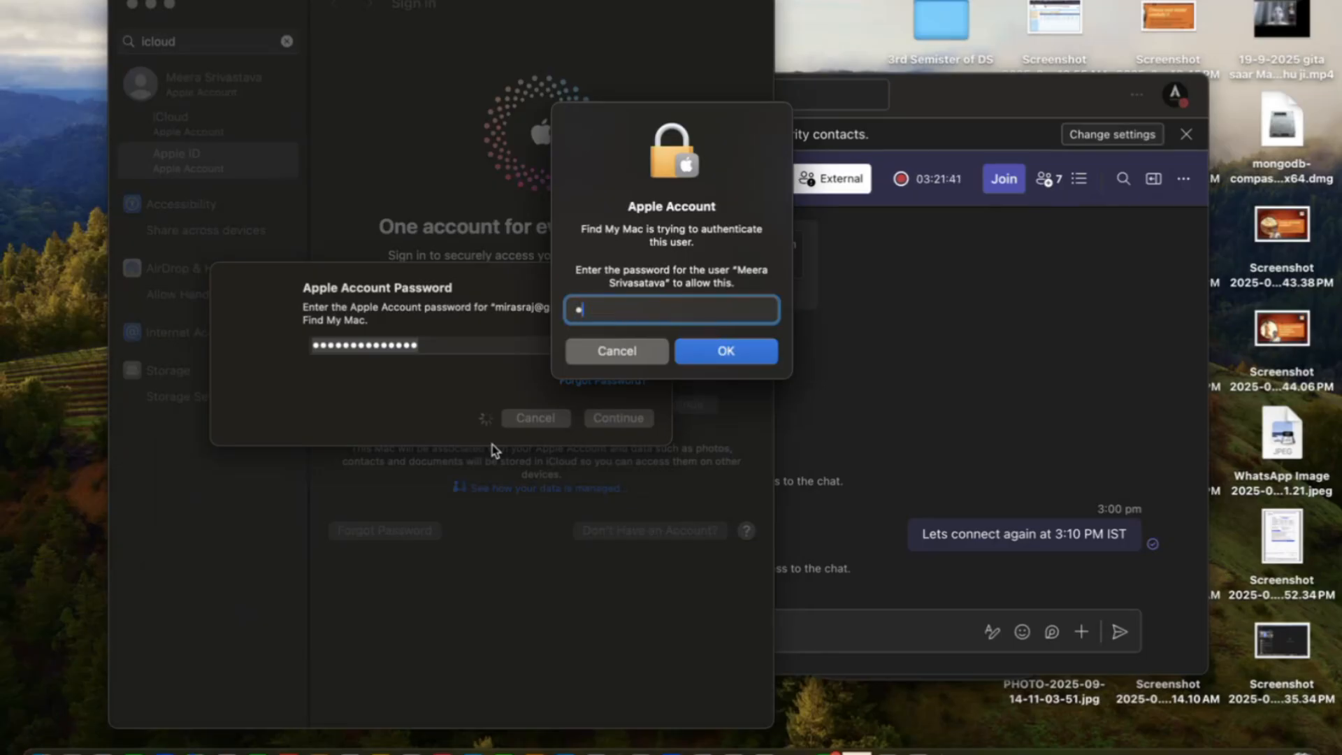
pyautogui.write('•••••••••••')
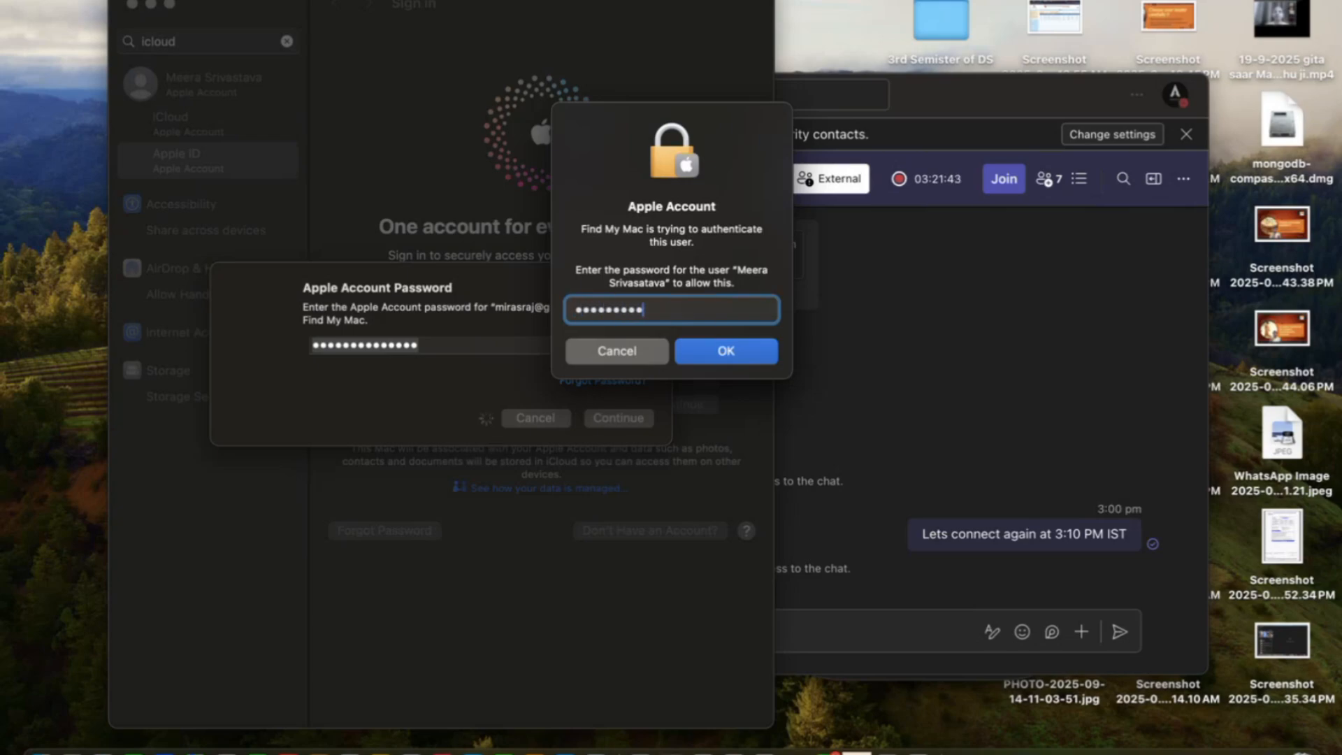
pyautogui.press('Return')
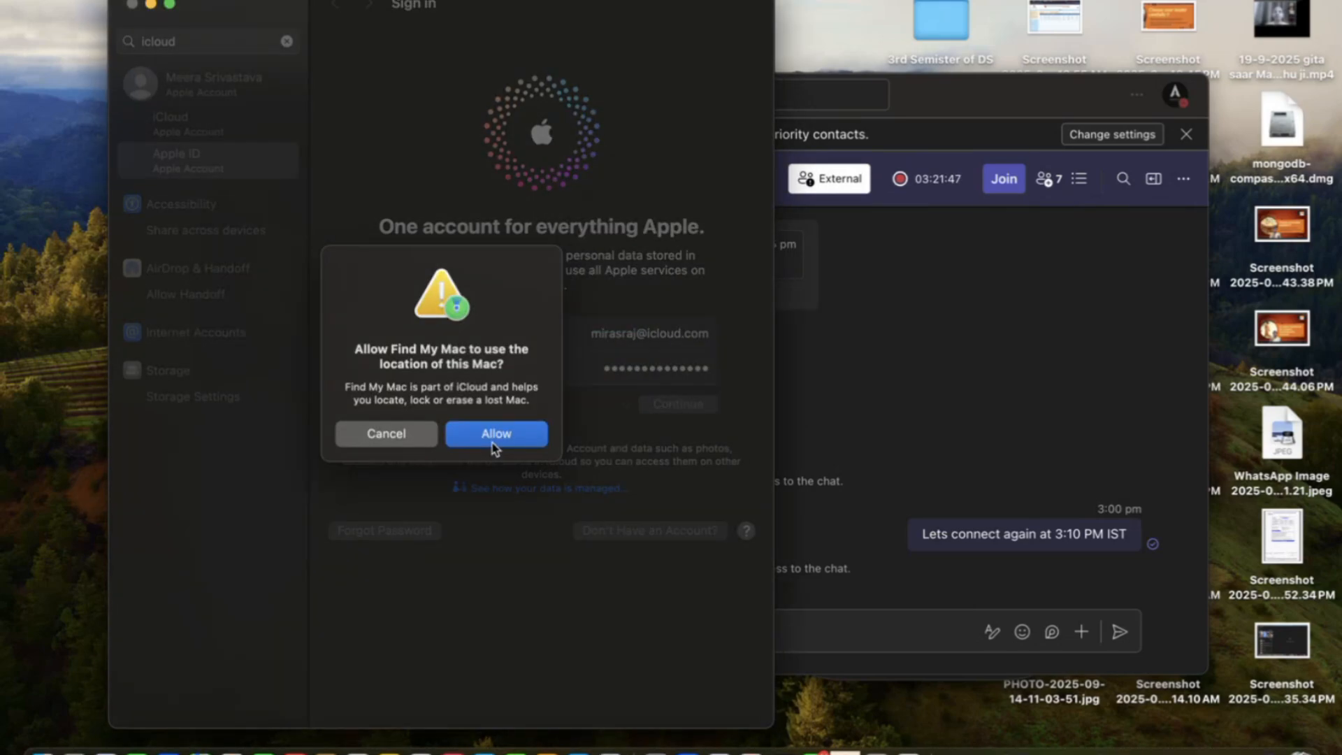
# Allow Find My Mac to use this Mac's location and confirm with the Mac user password
pyautogui.click(492, 441)
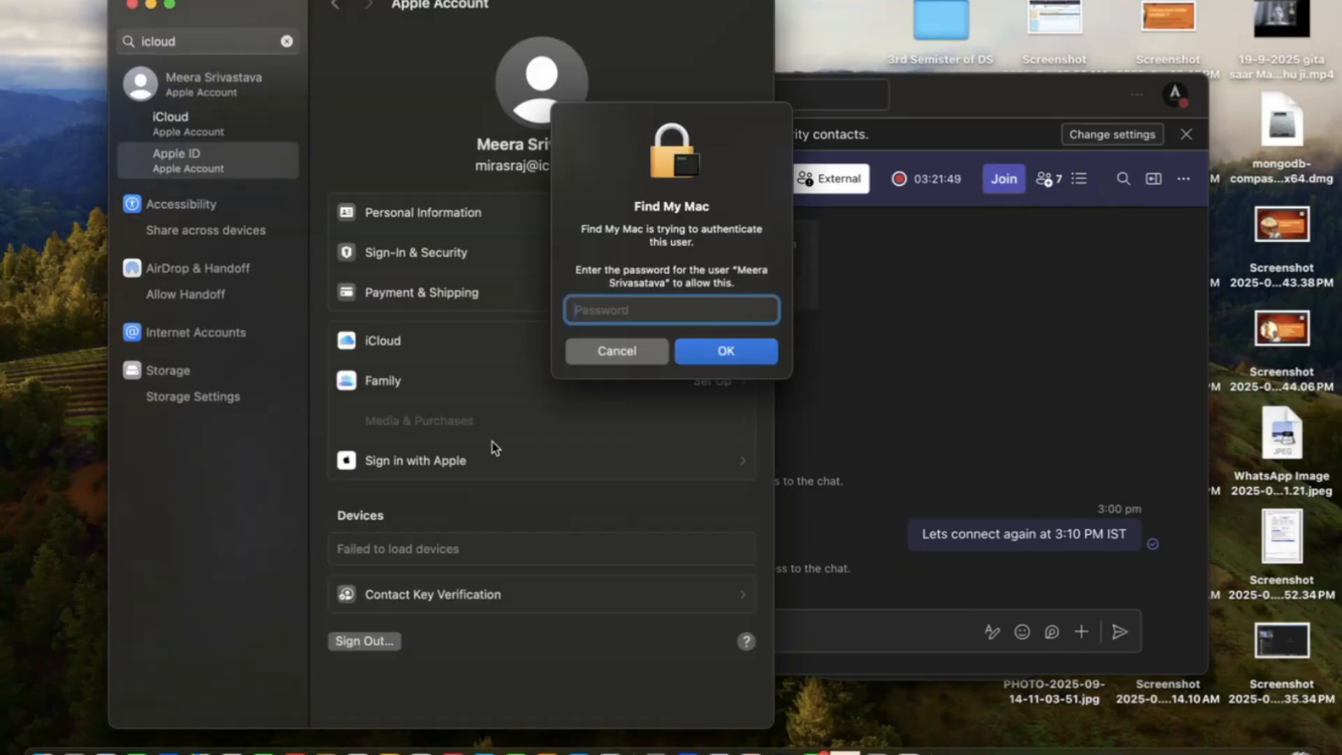
pyautogui.write('••••••')
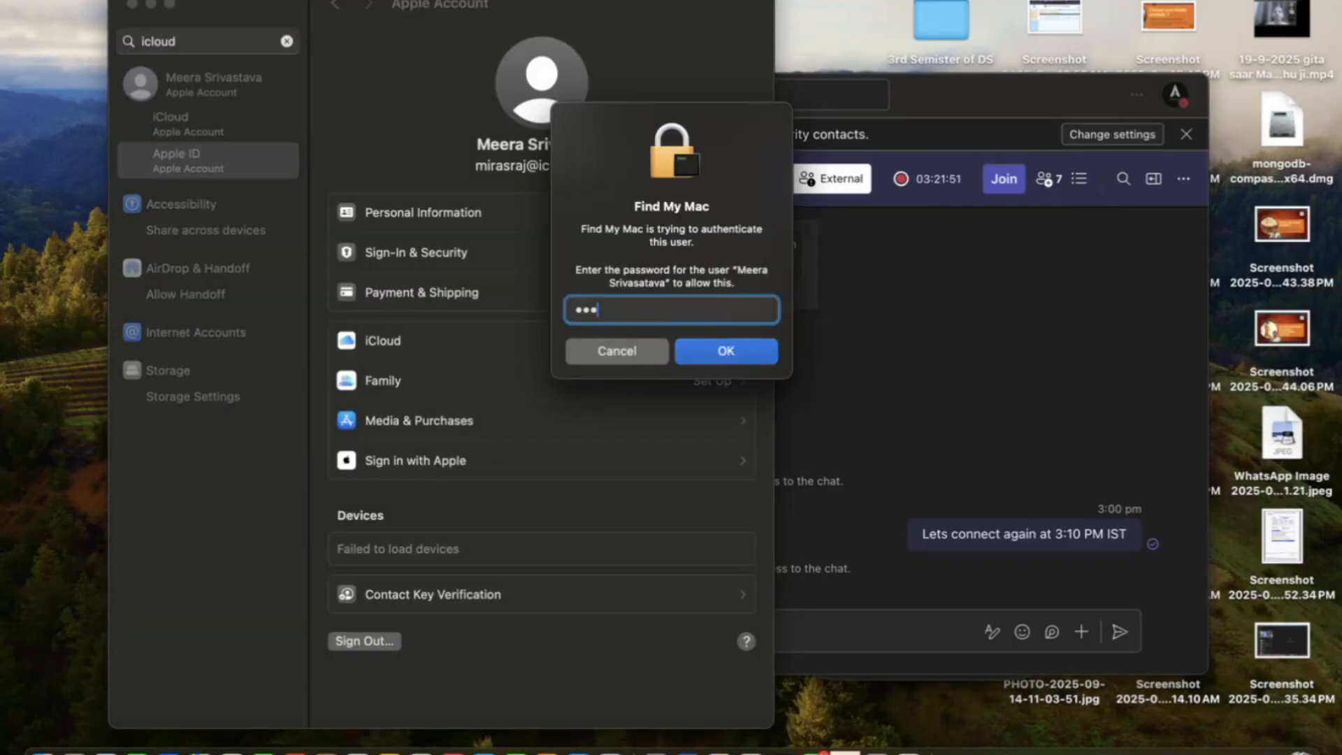
pyautogui.press('BackSpace')
pyautogui.press('BackSpace')
pyautogui.press('BackSpace')
pyautogui.press('BackSpace')
pyautogui.write('••••••••••')
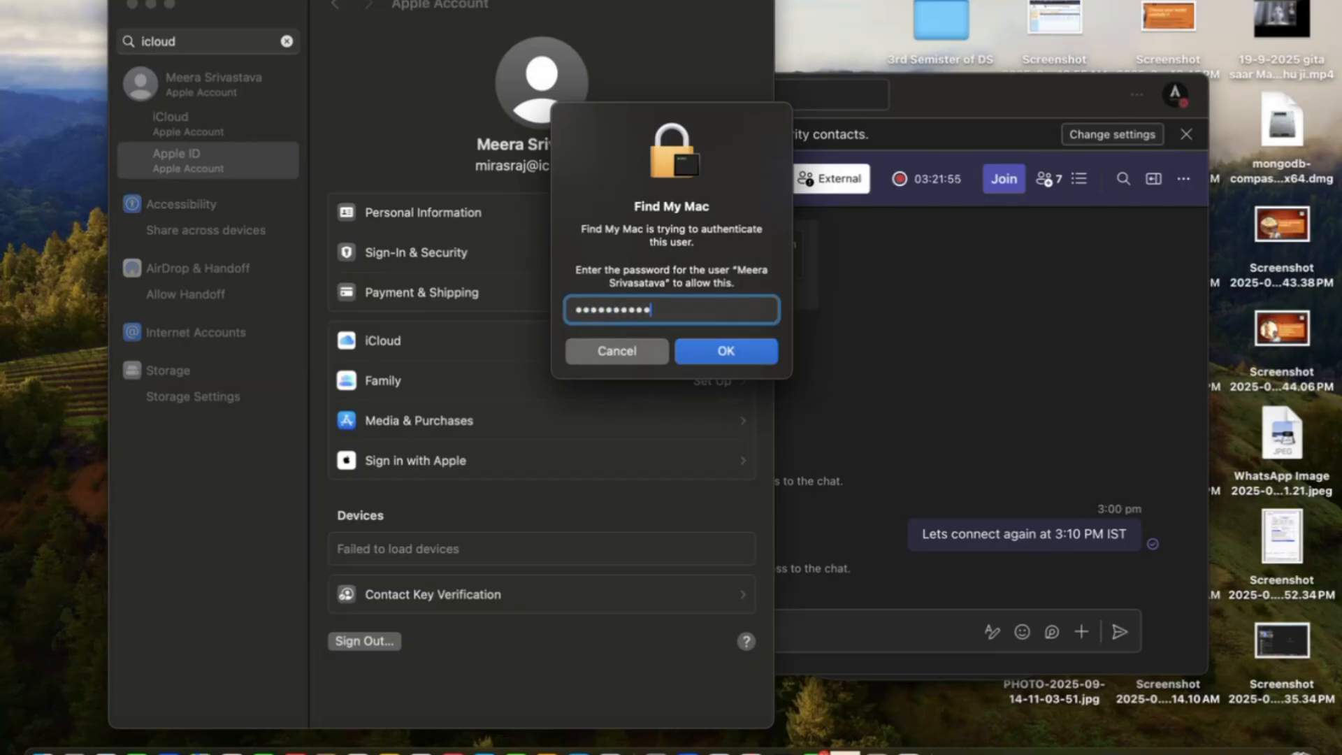
pyautogui.press('Return')
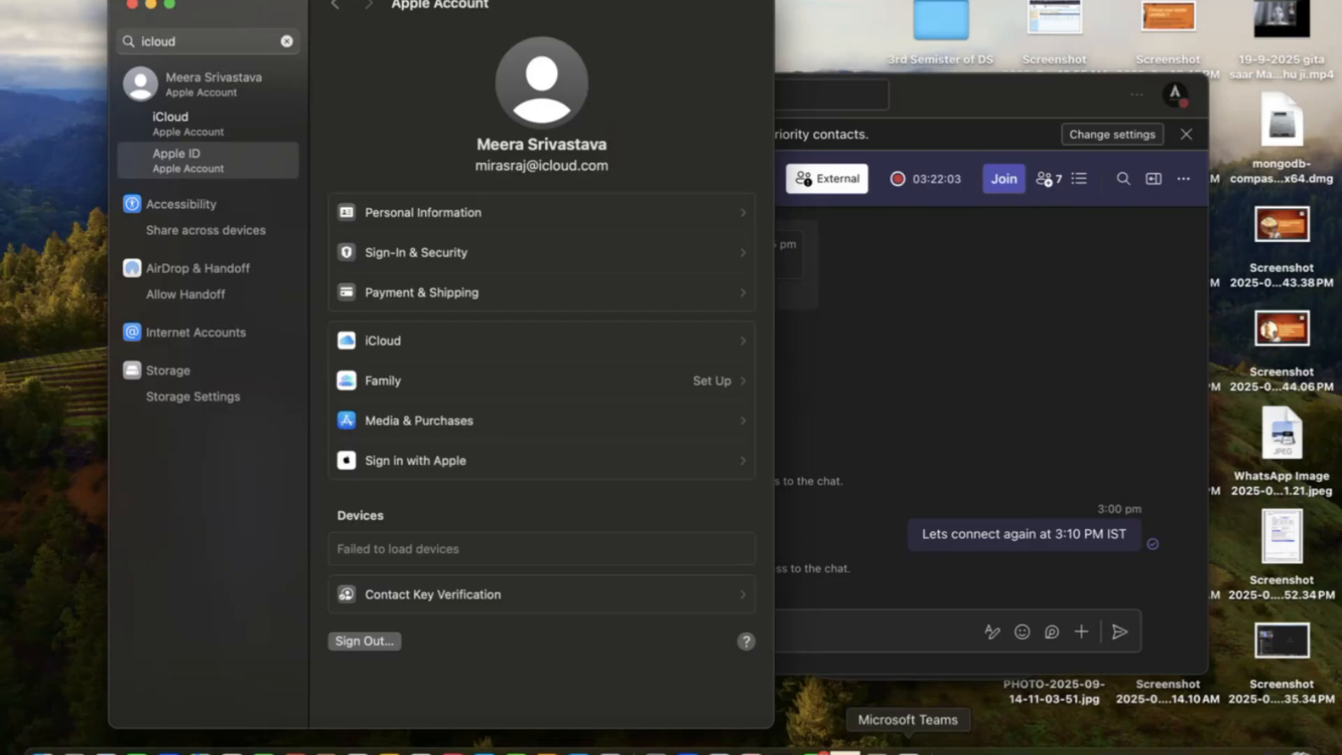
# Launch iPhone Mirroring from the Dock, then bring the Apple Account settings forward
pyautogui.click(876, 751)
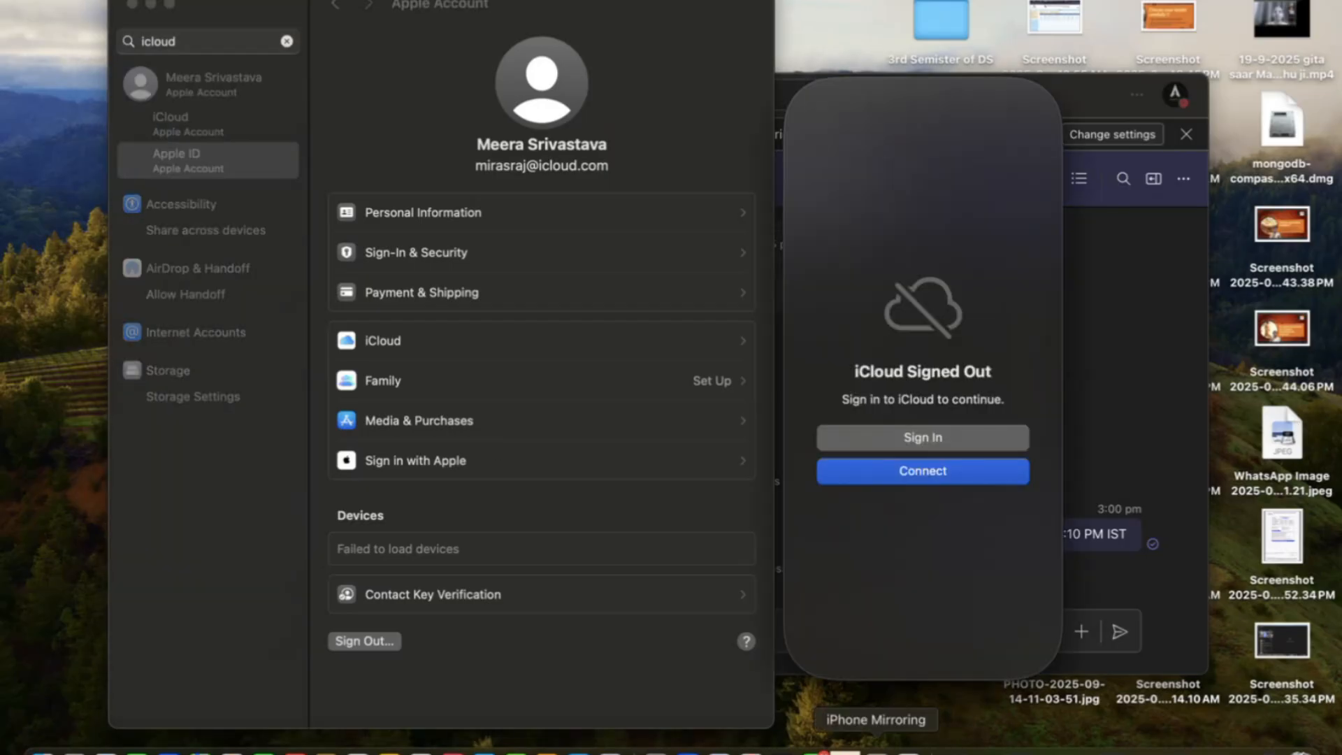
pyautogui.click(883, 437)
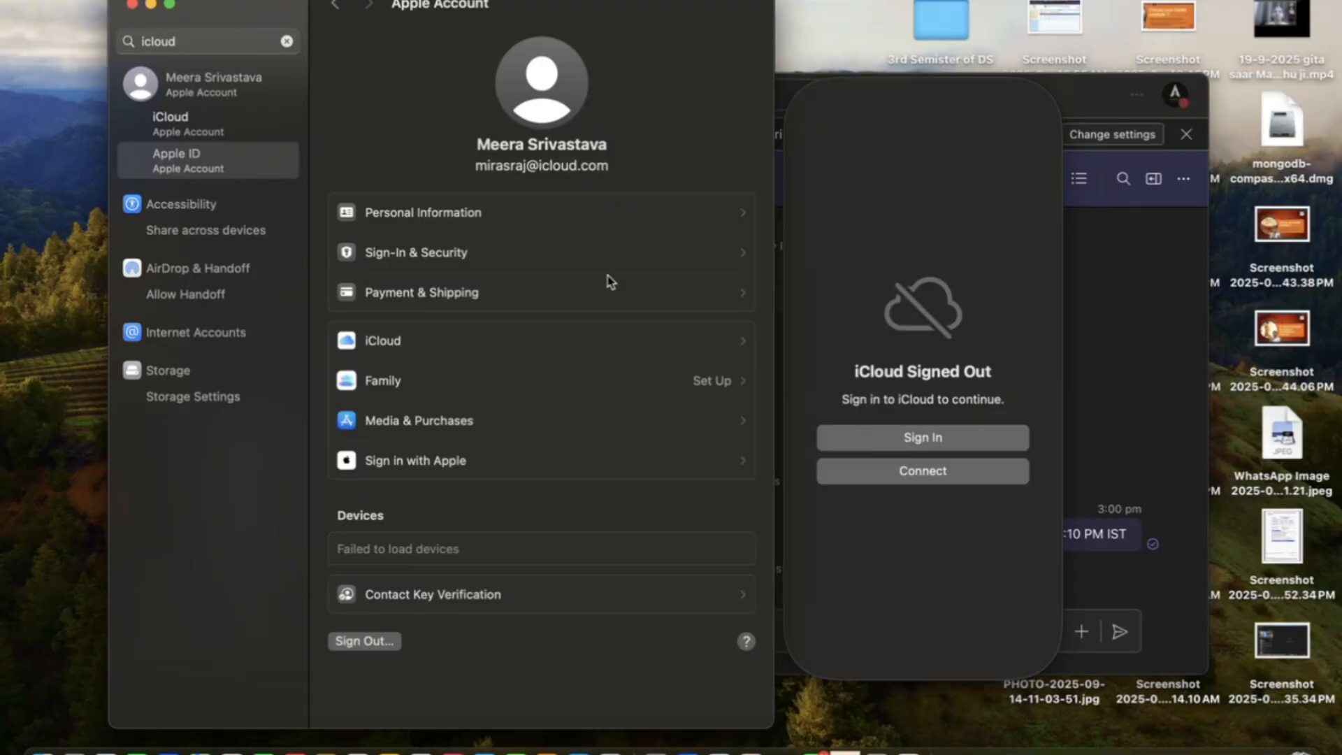
# Show the account's iCloud settings, then attempt to connect iPhone Mirroring to the iPhone
pyautogui.click(589, 343)
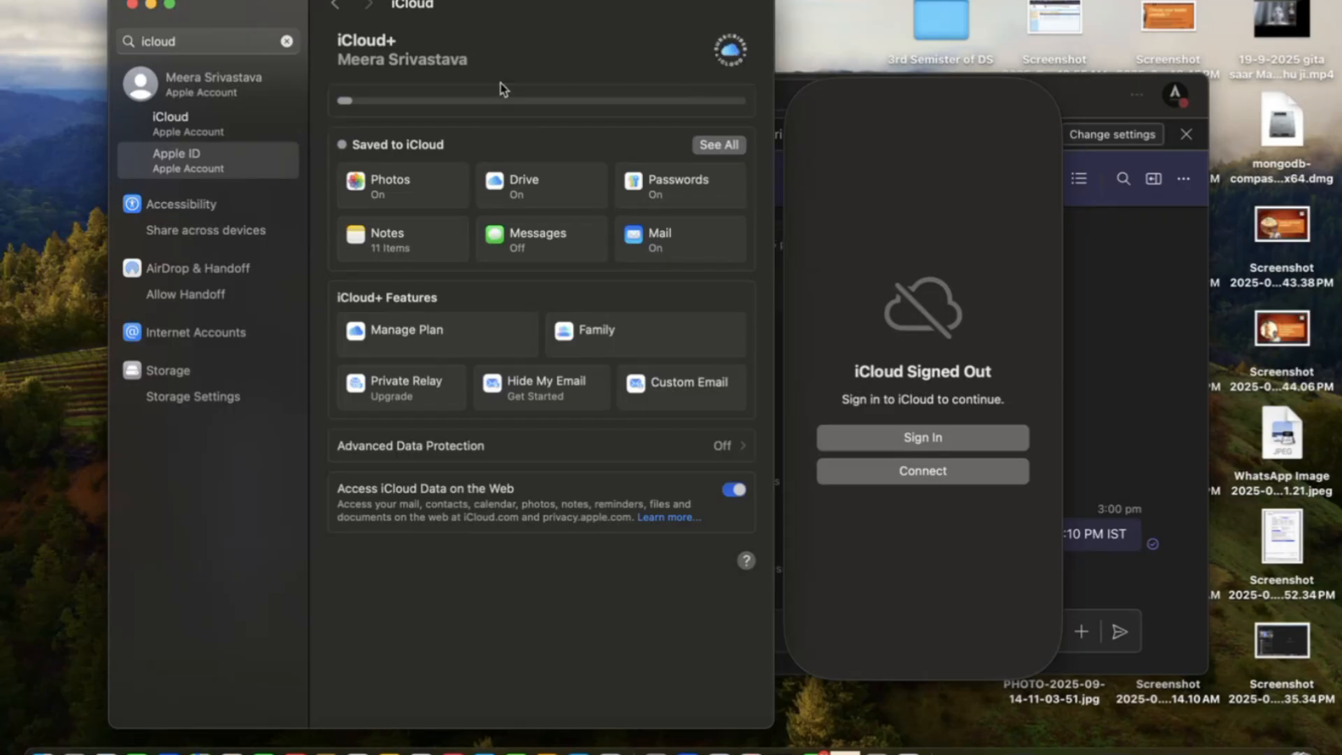
pyautogui.click(963, 445)
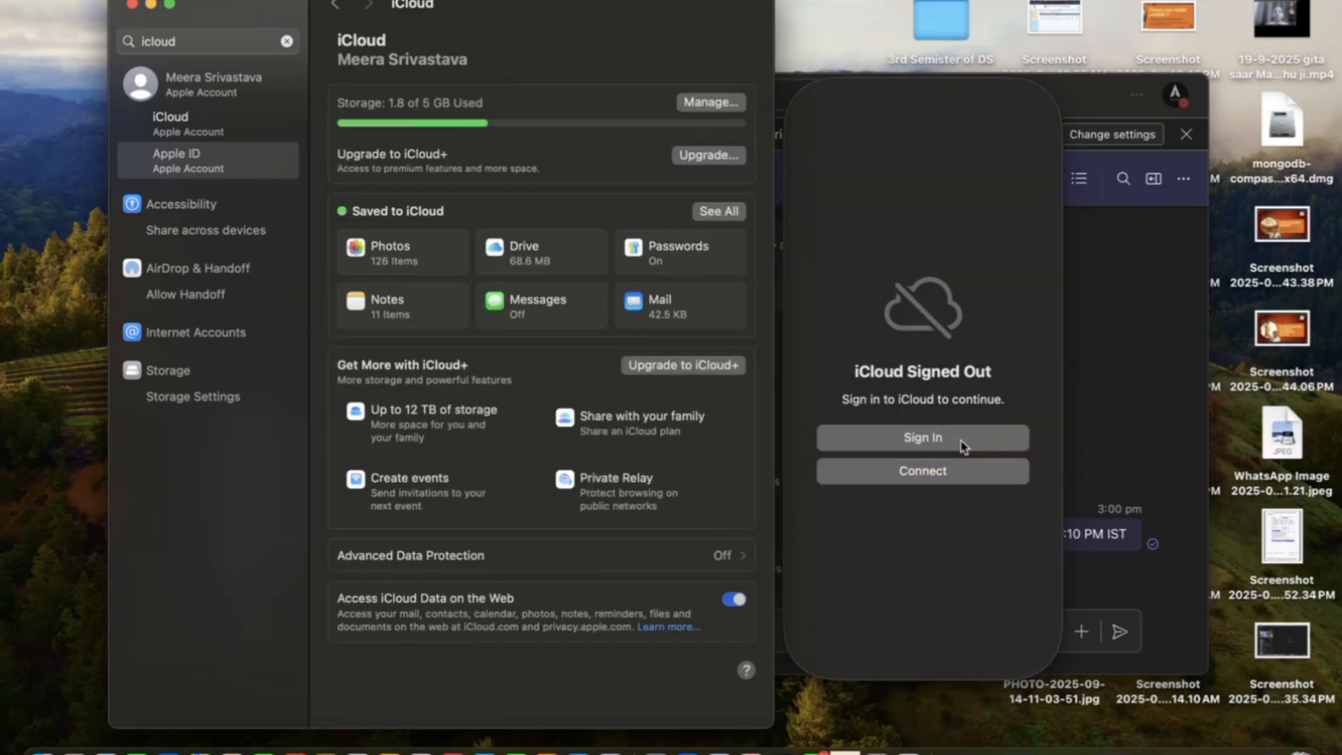
pyautogui.click(950, 478)
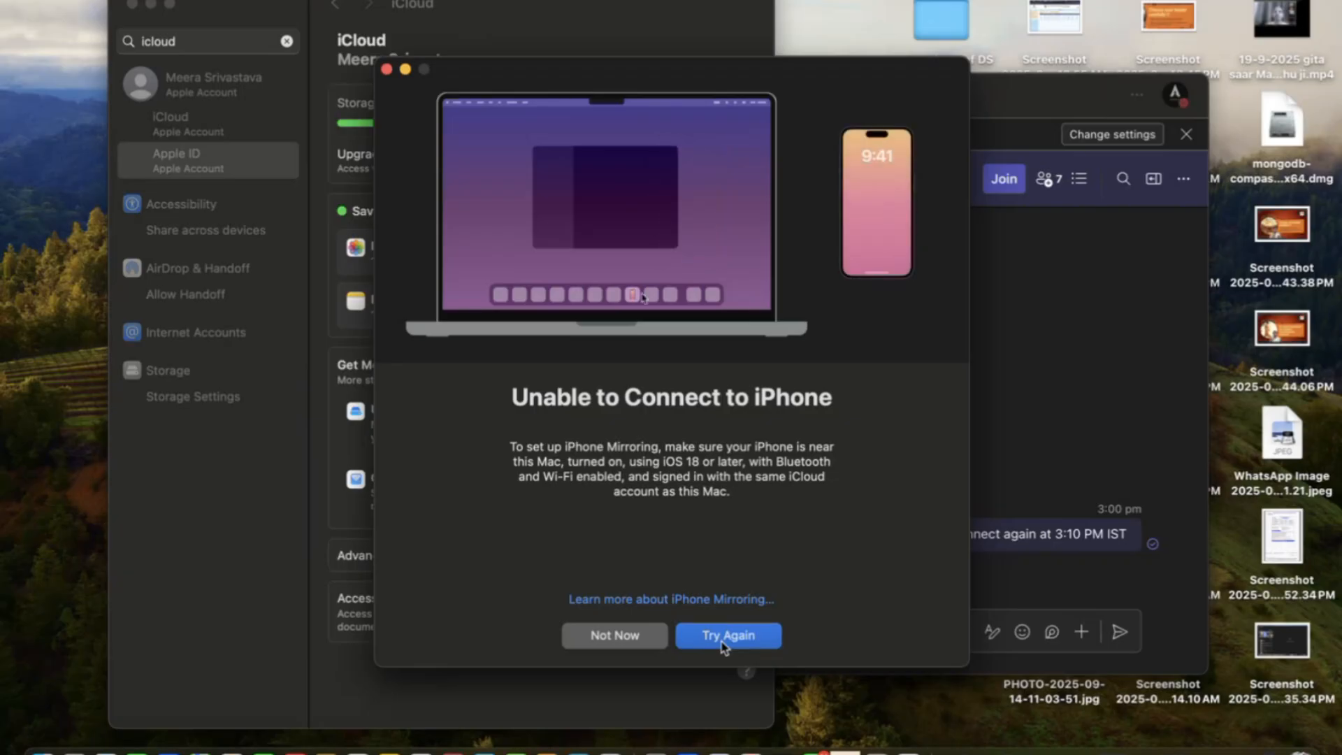
# Choose Try Again for the iPhone connection, then go back to the Apple Account overview in System Settings
pyautogui.click(723, 643)
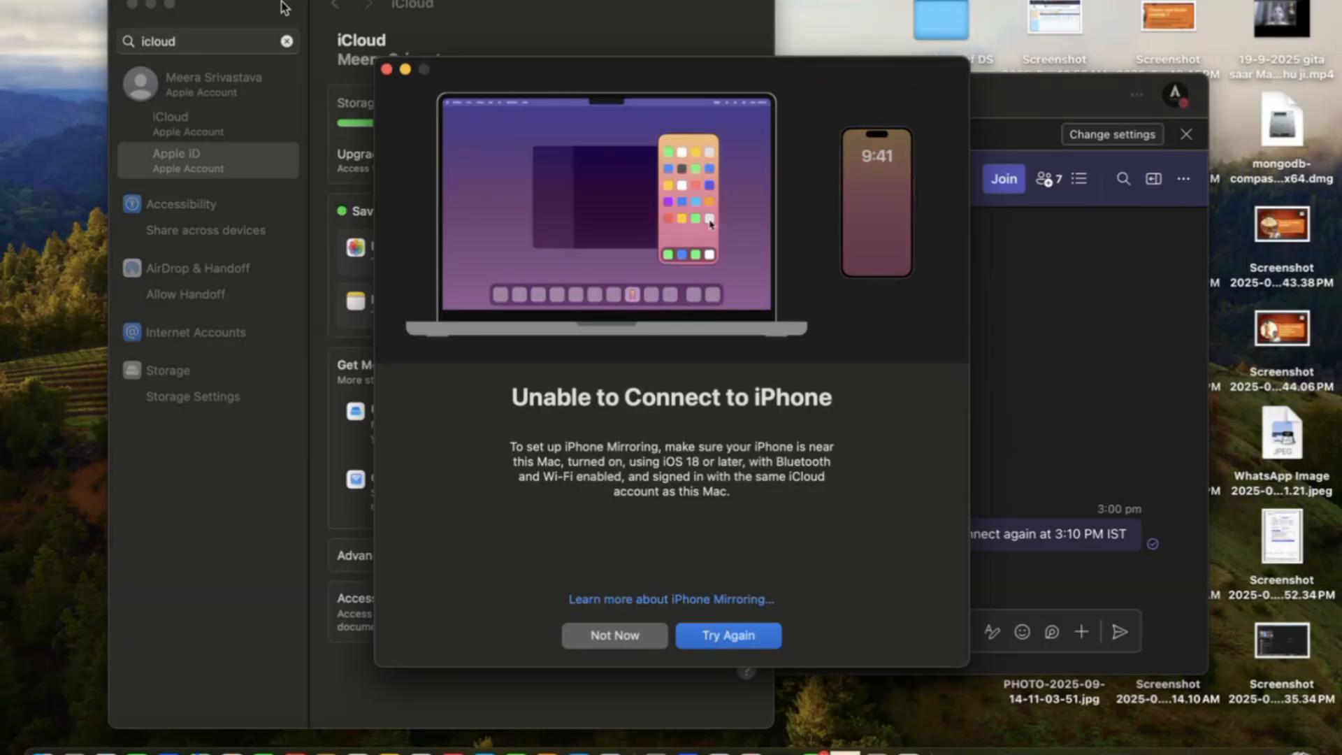
pyautogui.click(16, 1)
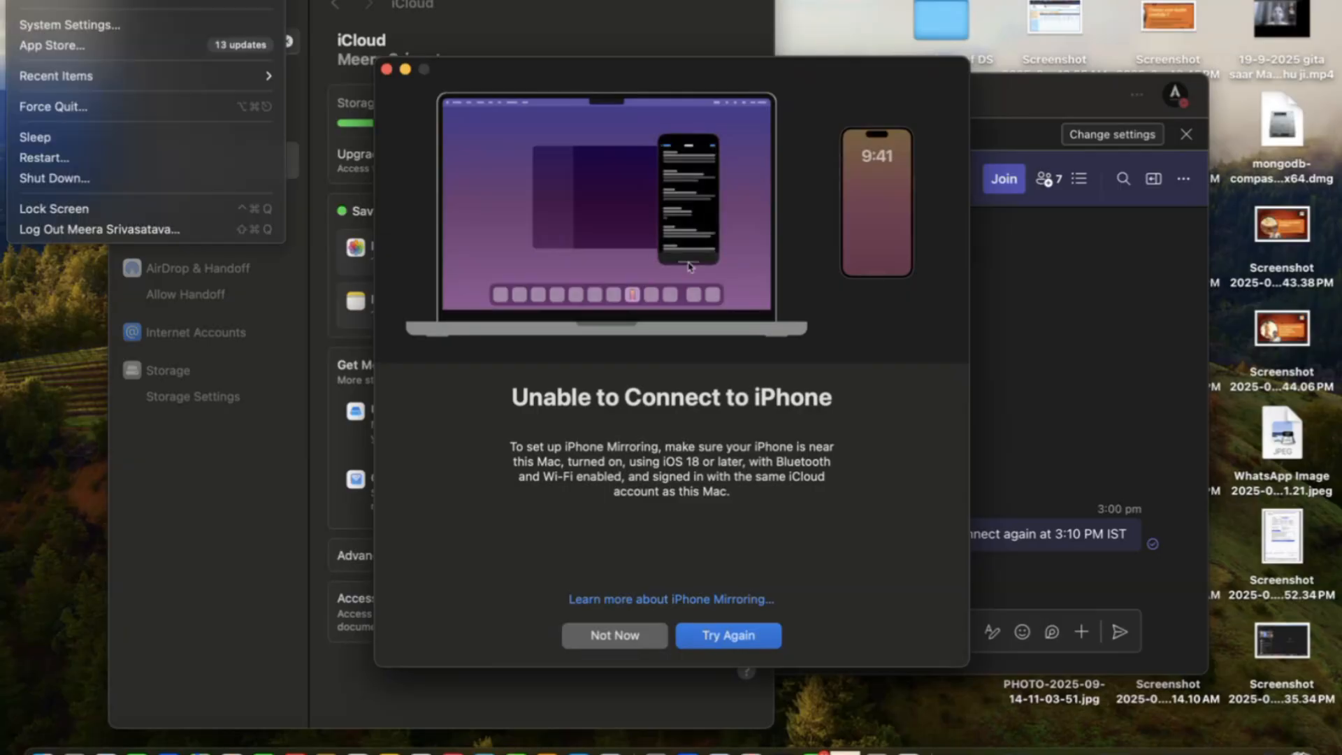
pyautogui.click(79, 28)
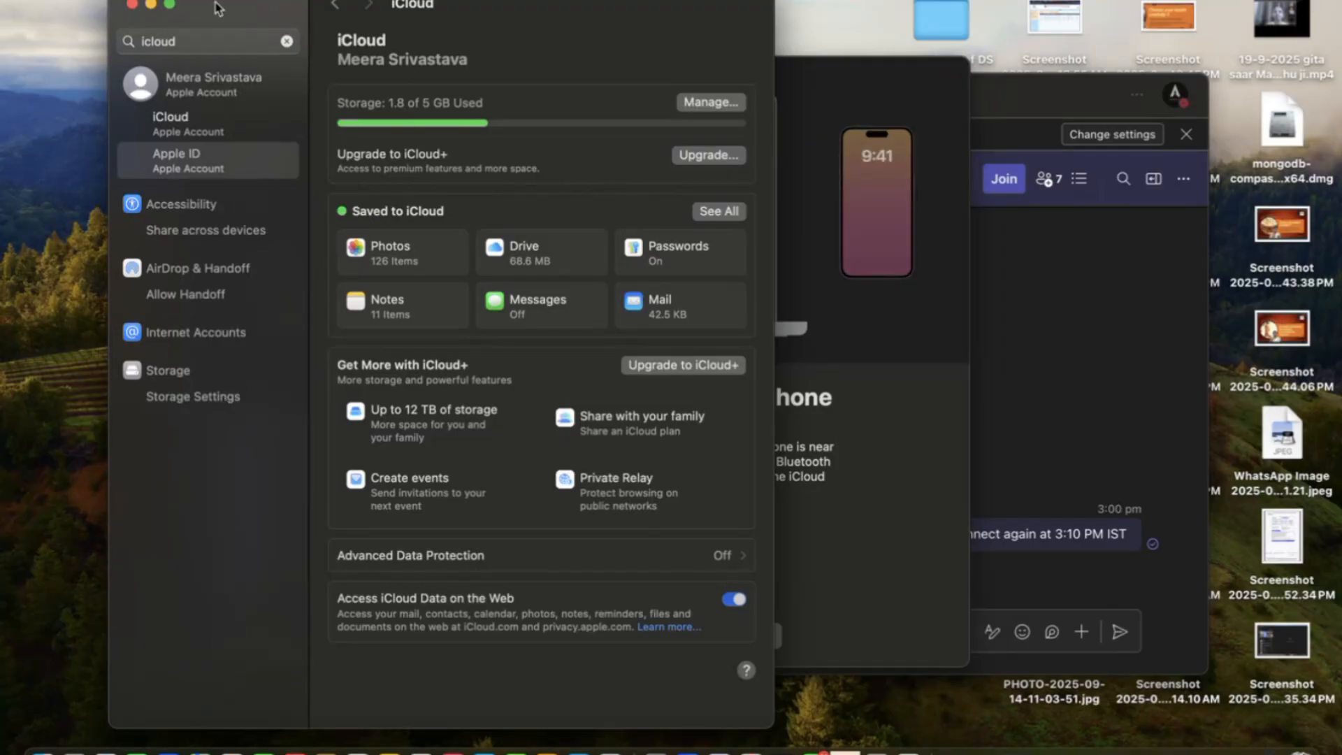
pyautogui.click(339, 7)
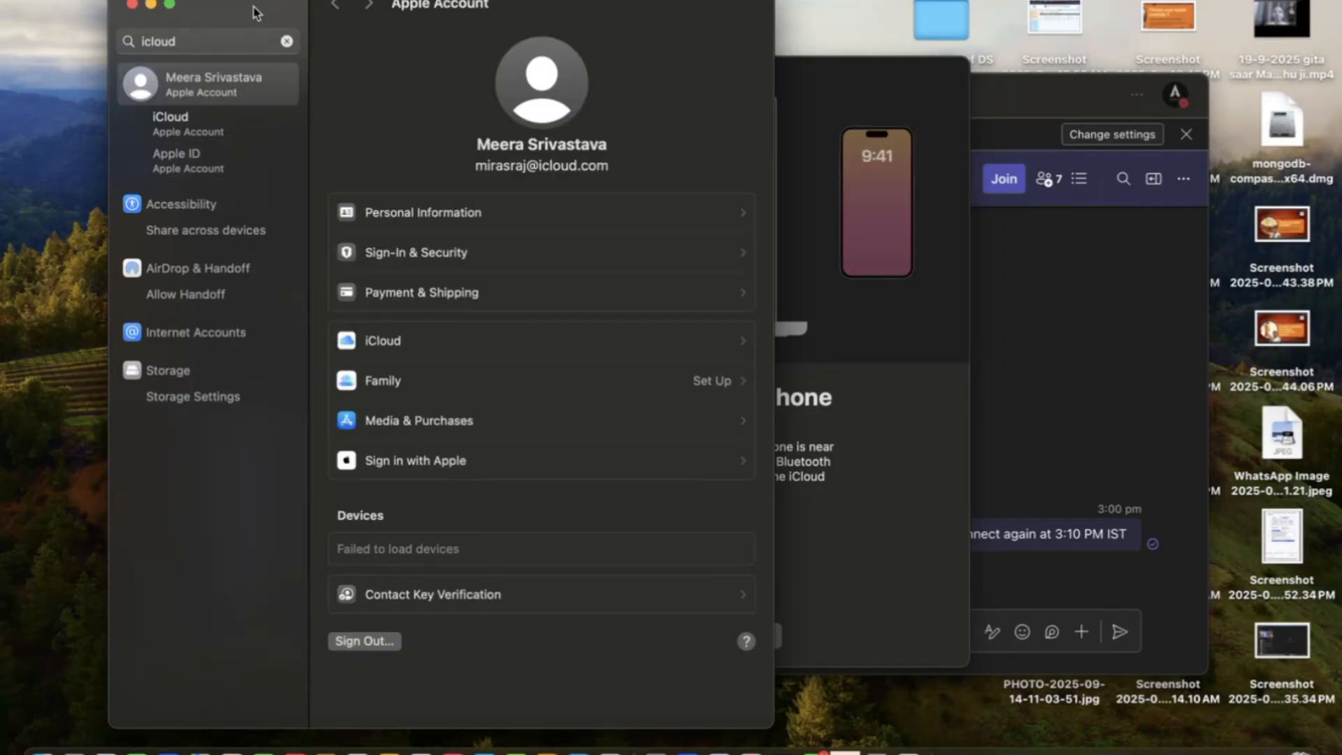
# Close System Settings, dismiss the iPhone connection error with Not Now, and reopen System Settings from the Apple menu
pyautogui.click(132, 6)
pyautogui.click(609, 635)
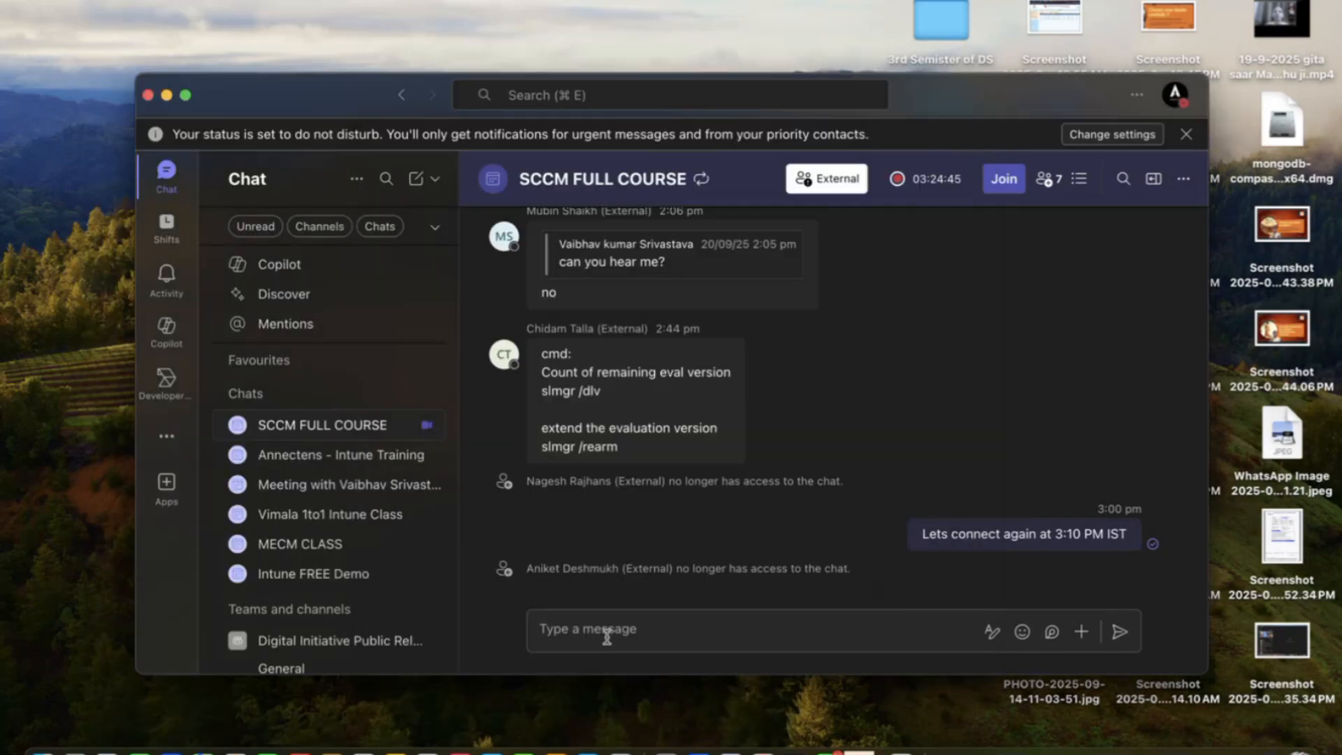
pyautogui.click(13, 7)
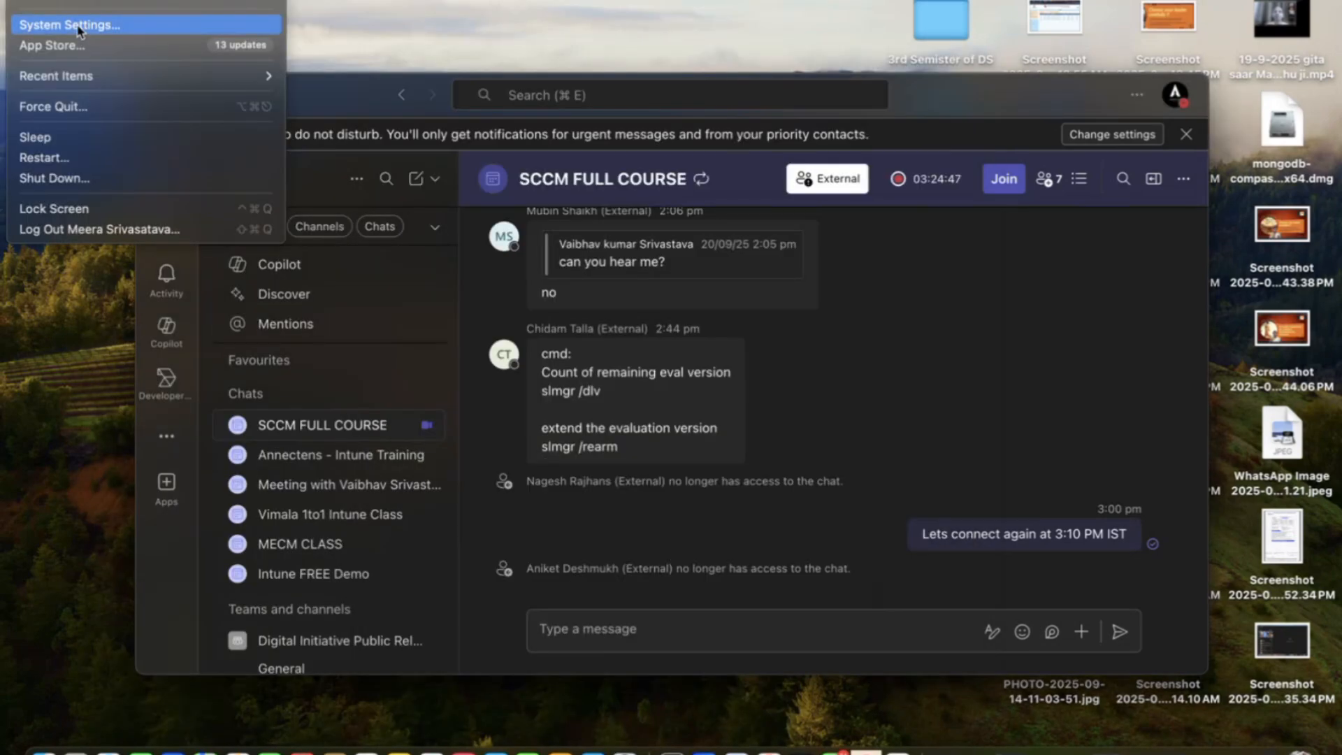
pyautogui.click(70, 26)
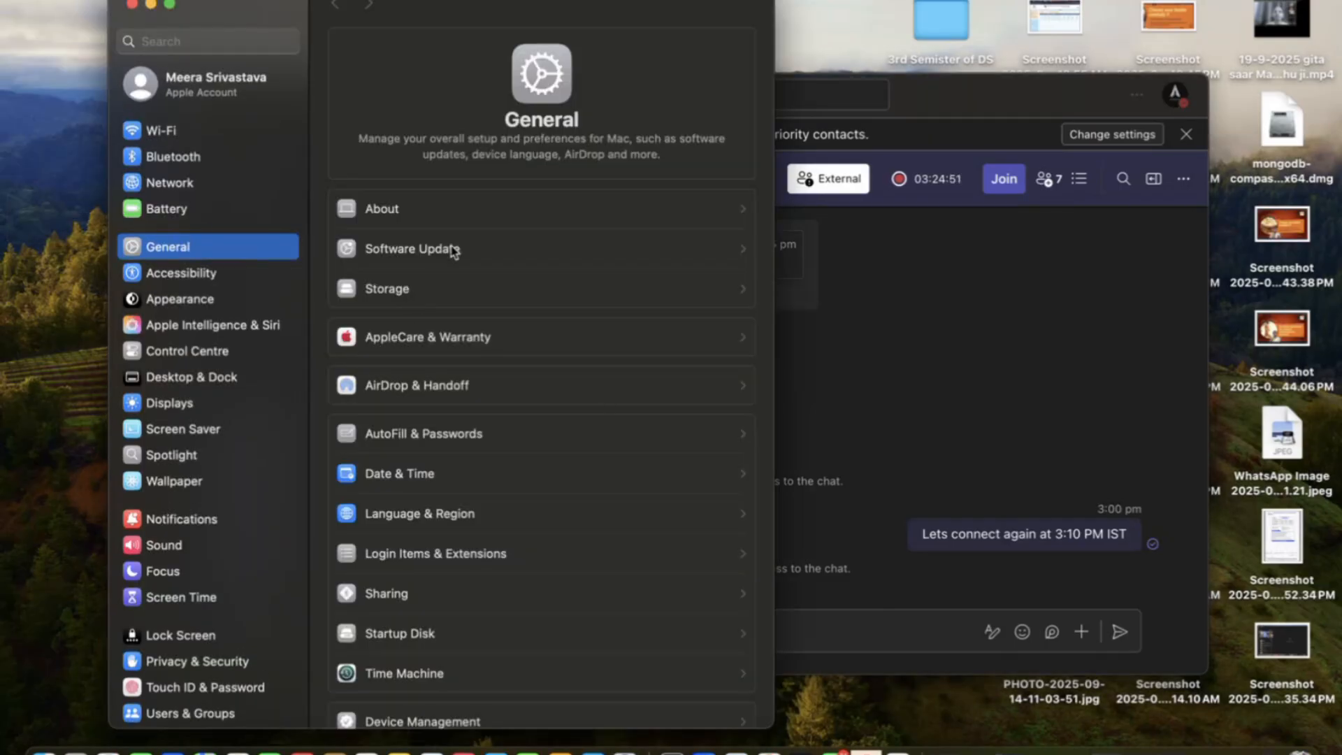
# Scroll the General pane to review About, Software Update, Sharing and Transfer or Reset
pyautogui.scroll(-3, 442, 484)
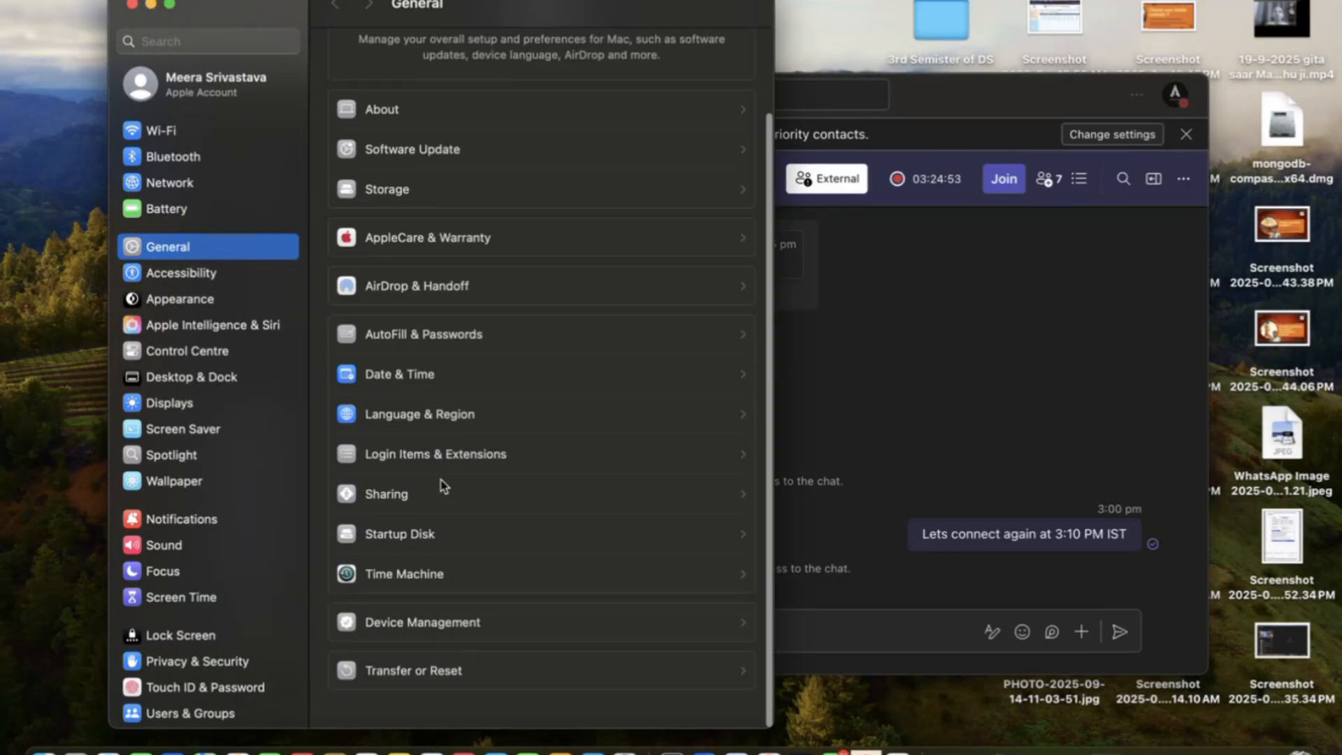
pyautogui.scroll(1, 465, 433)
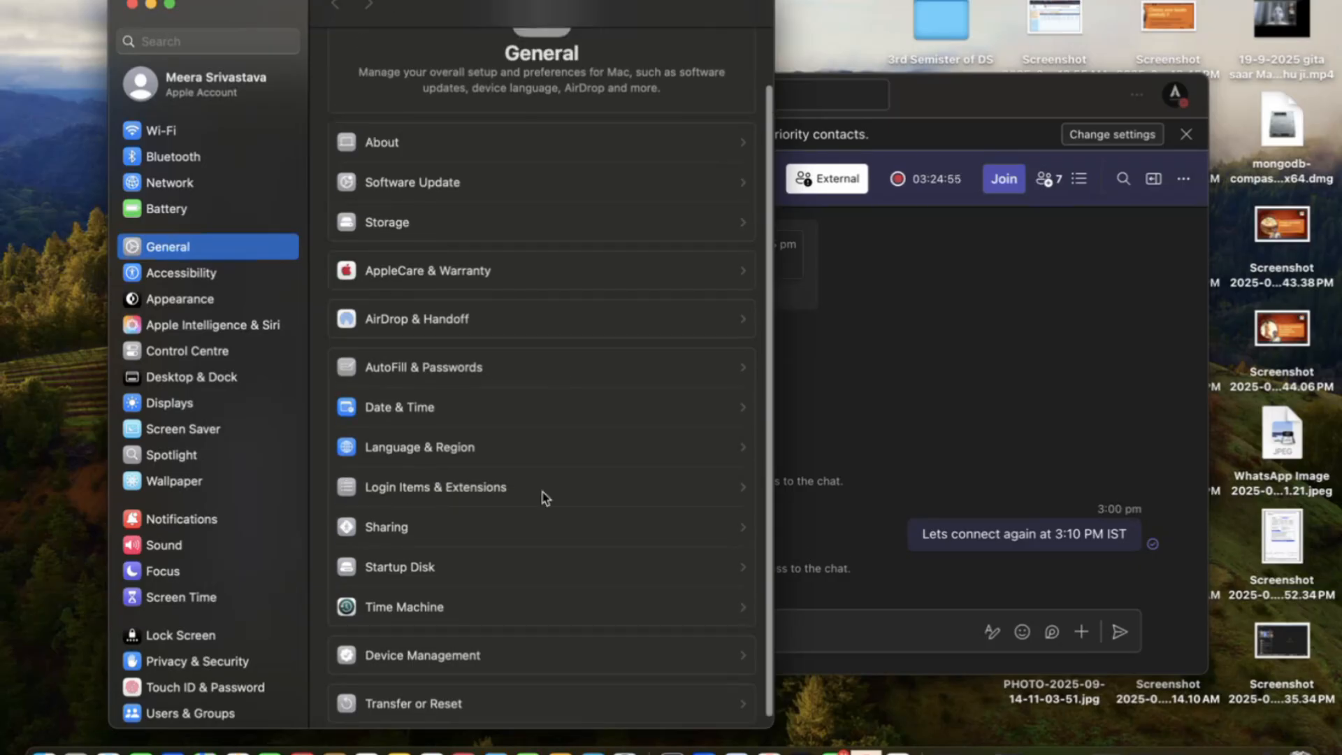
pyautogui.scroll(-1, 545, 499)
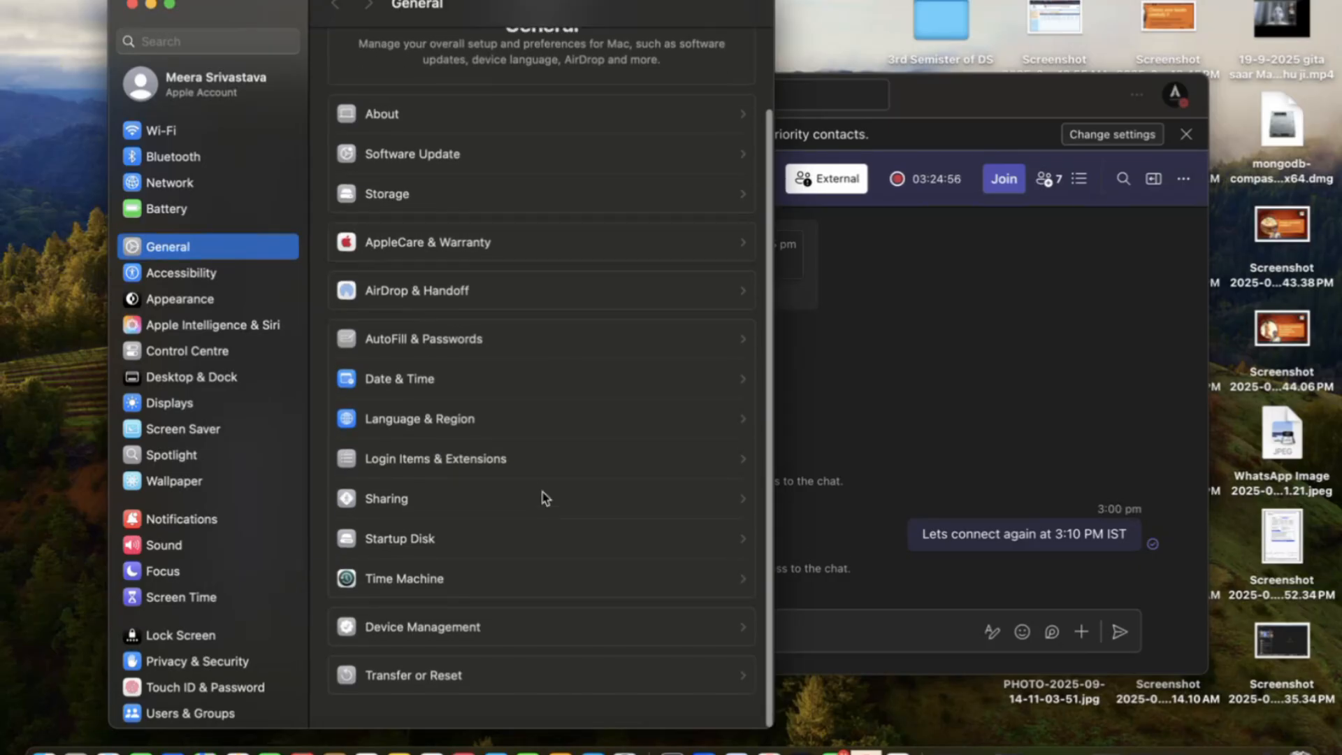
pyautogui.scroll(3, 545, 499)
pyautogui.scroll(-2, 545, 498)
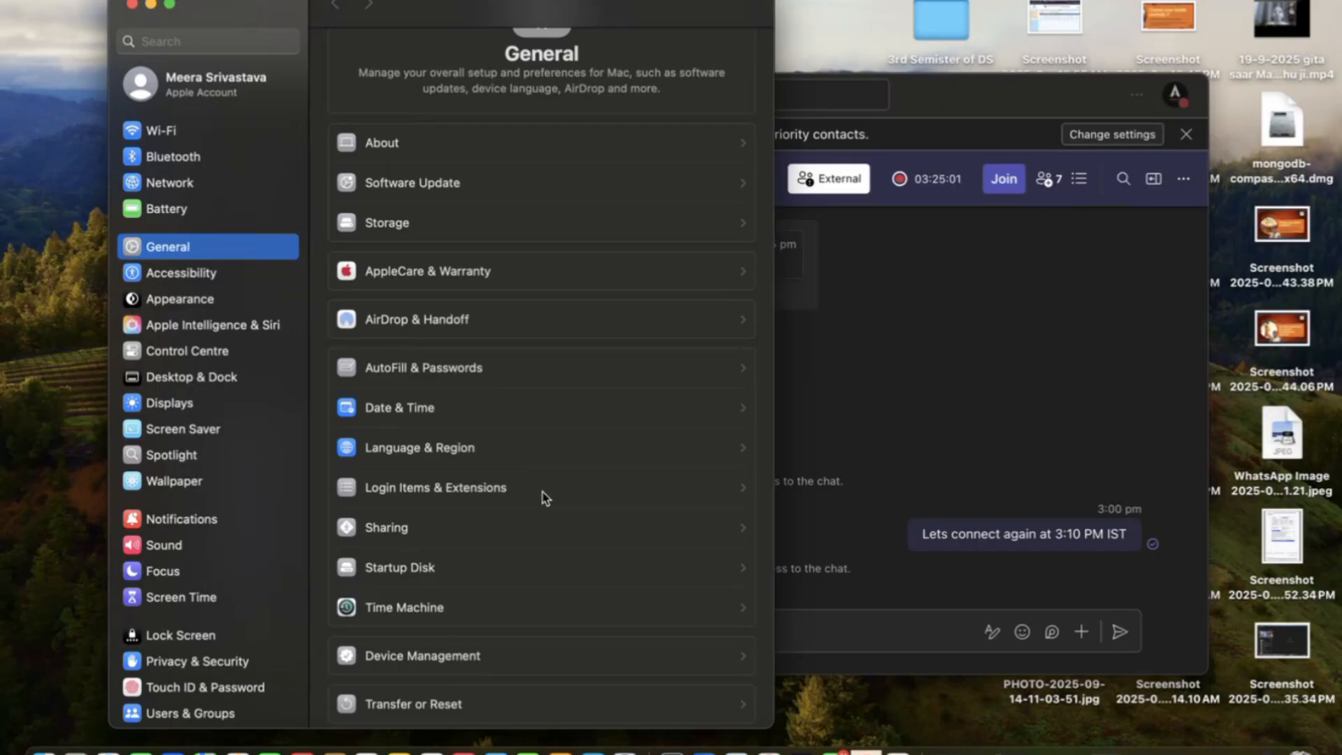
pyautogui.scroll(-1, 546, 498)
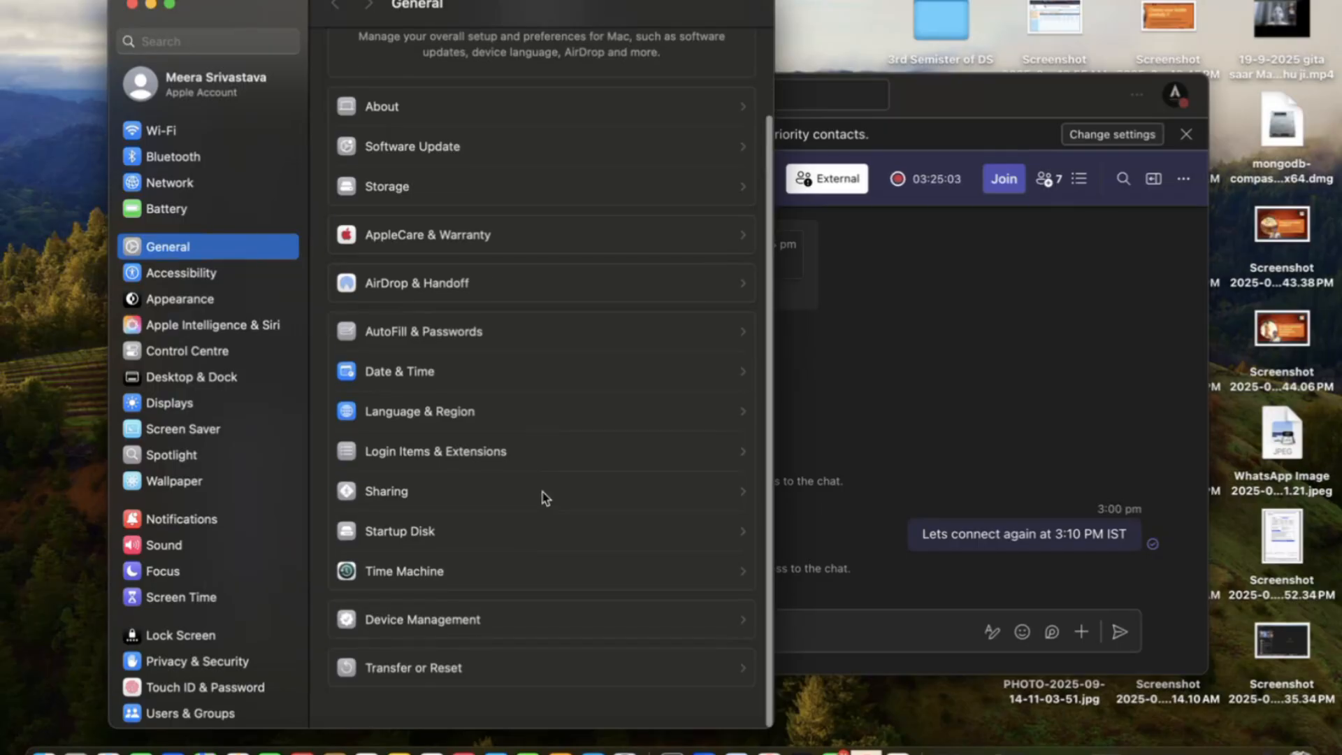
pyautogui.scroll(3, 545, 498)
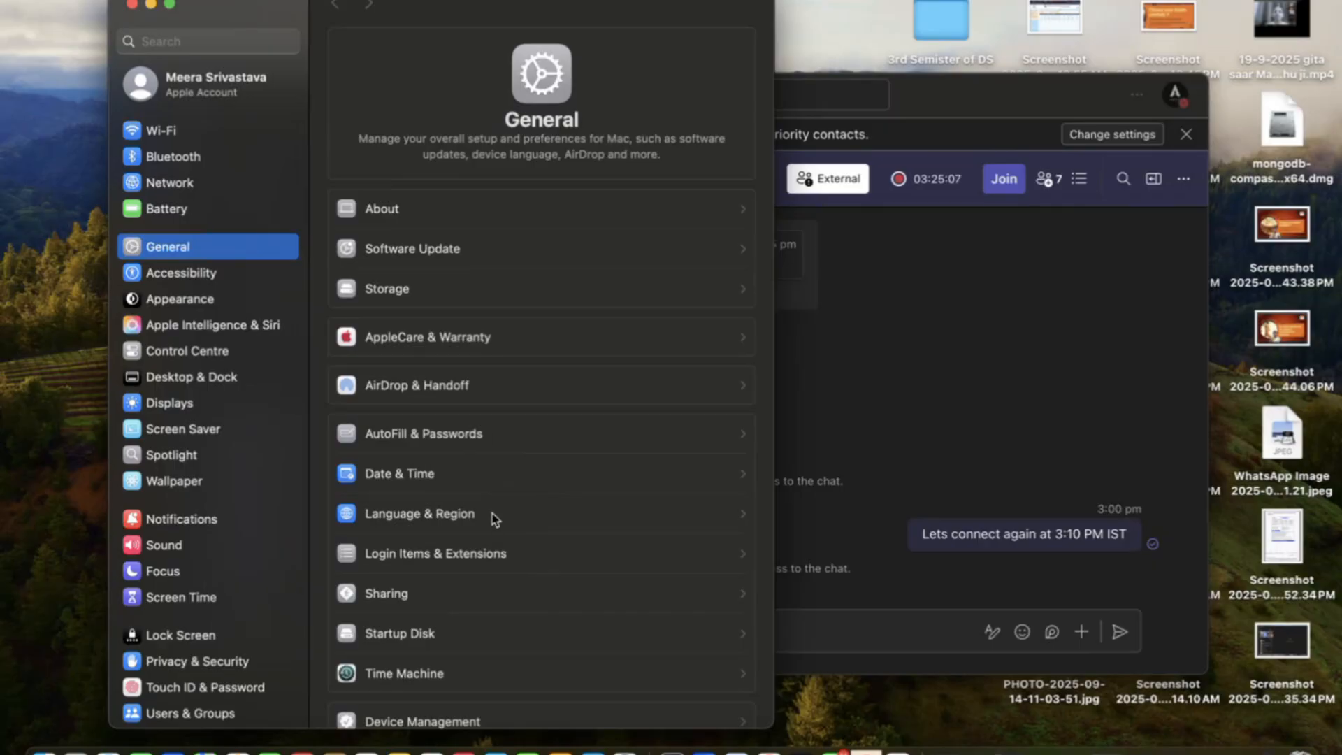
pyautogui.scroll(-4, 259, 596)
pyautogui.scroll(-2, 577, 627)
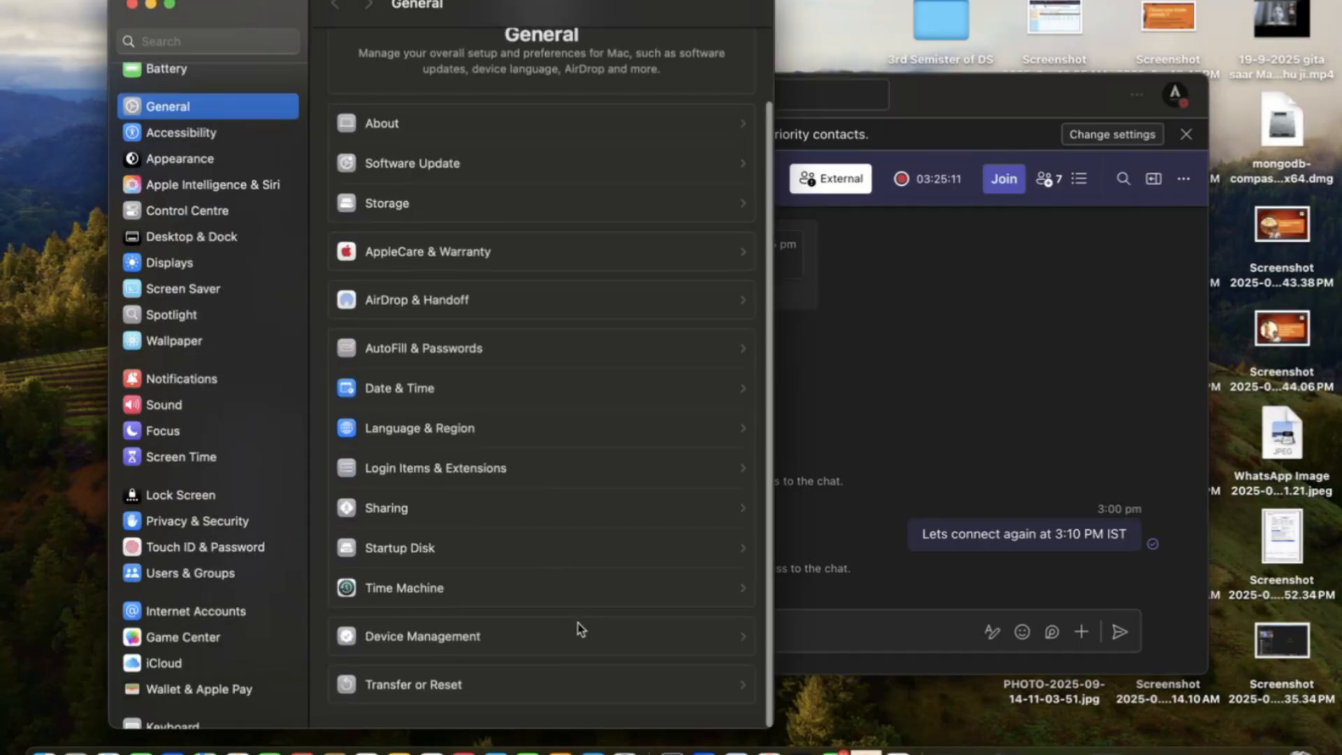
# Set 'Allow AirPlay for' to Everyone under AirDrop & Handoff, authorizing with the account password
pyautogui.click(580, 318)
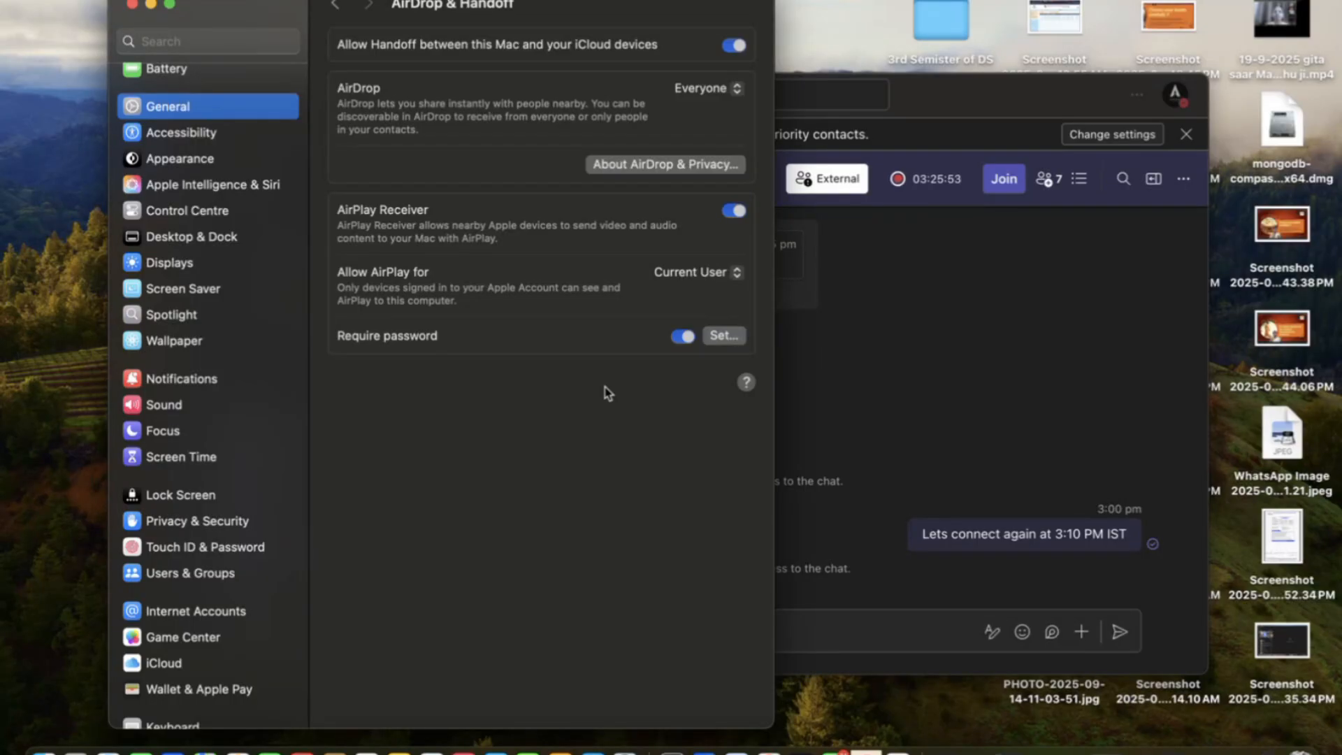
pyautogui.click(687, 279)
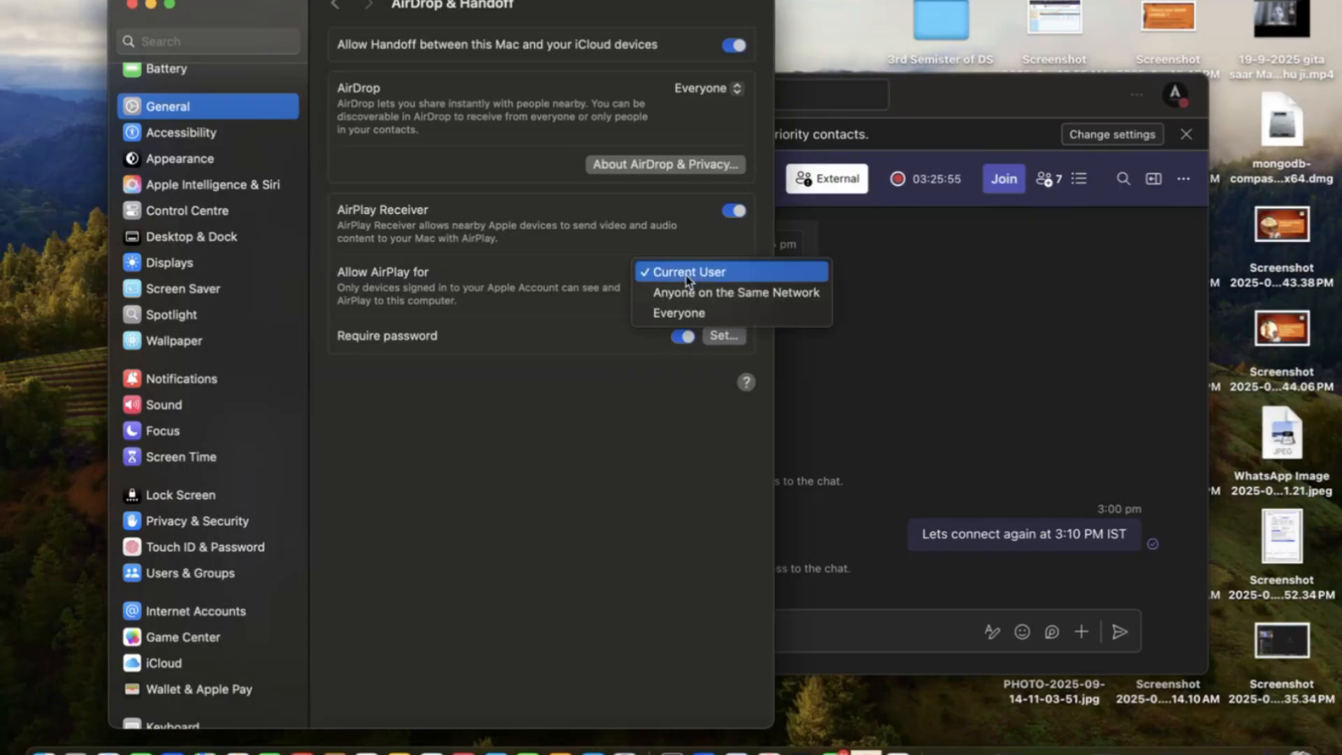
pyautogui.click(688, 311)
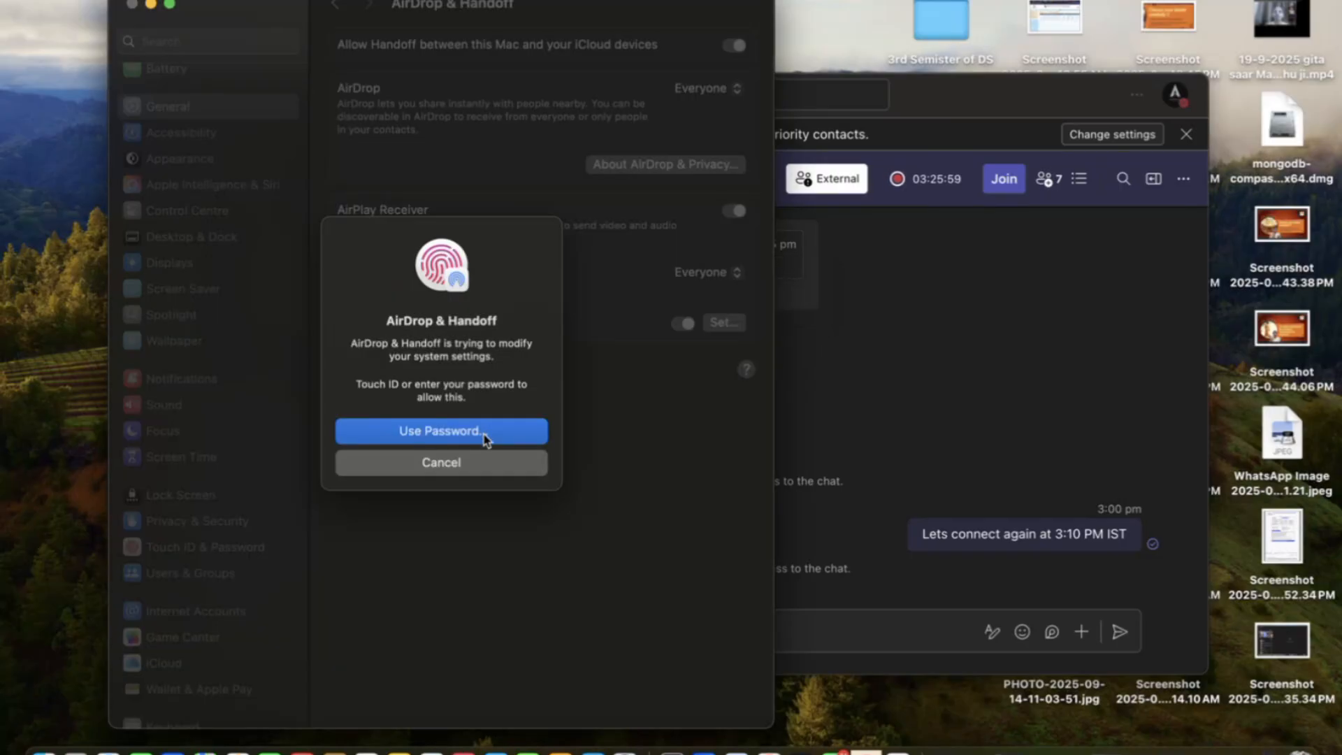
pyautogui.click(485, 438)
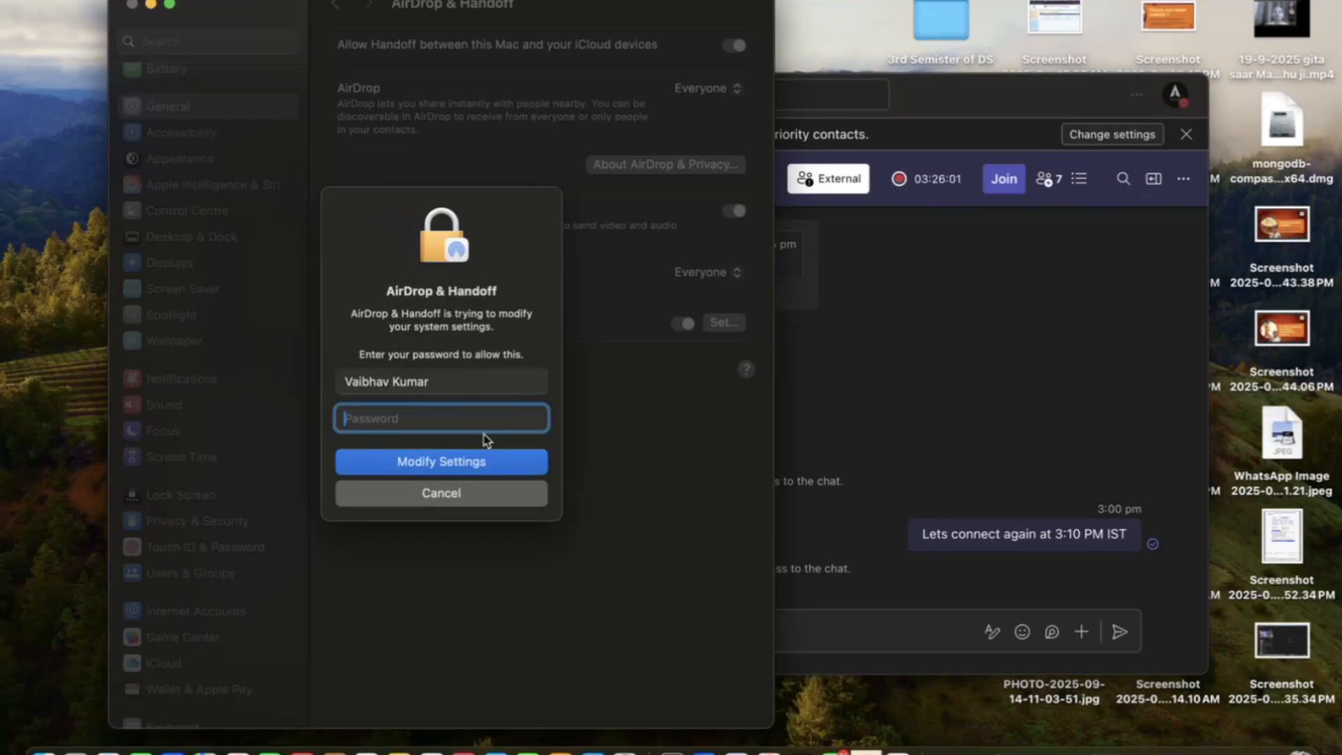
pyautogui.write('•••••••••')
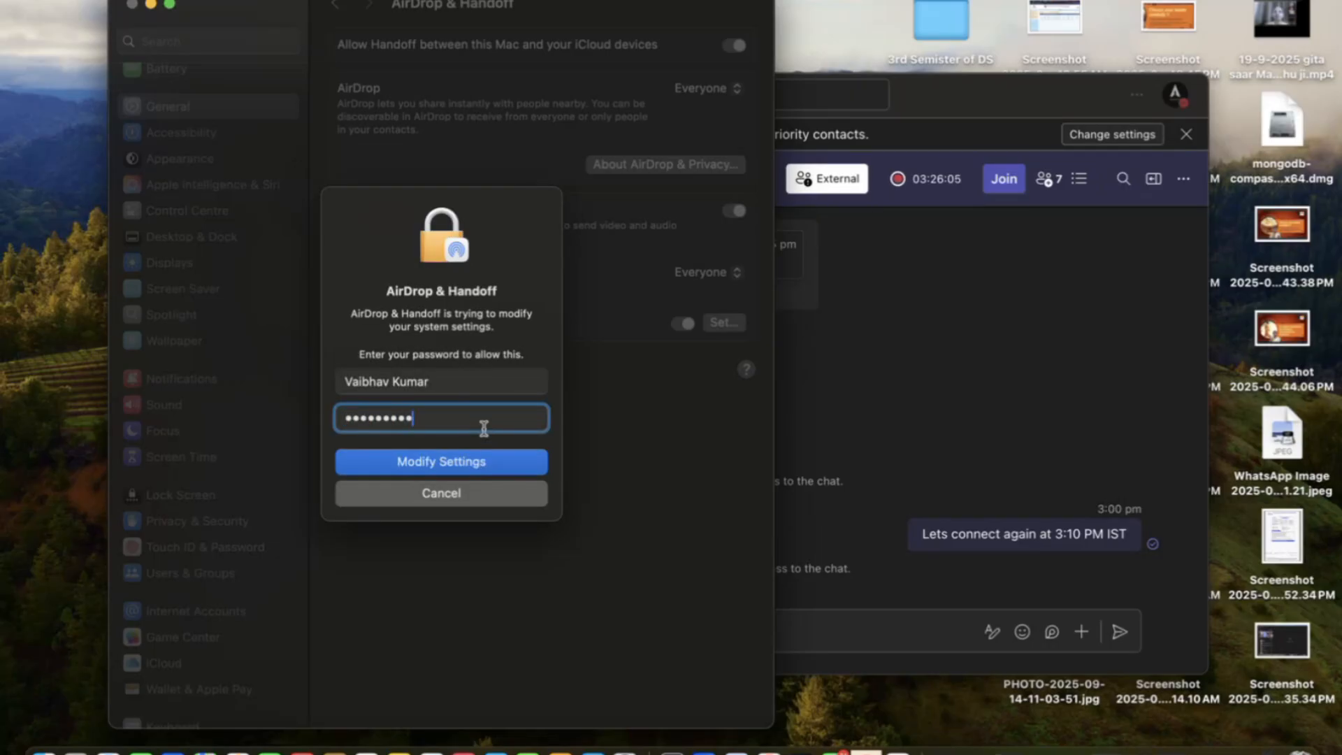
pyautogui.press('Return')
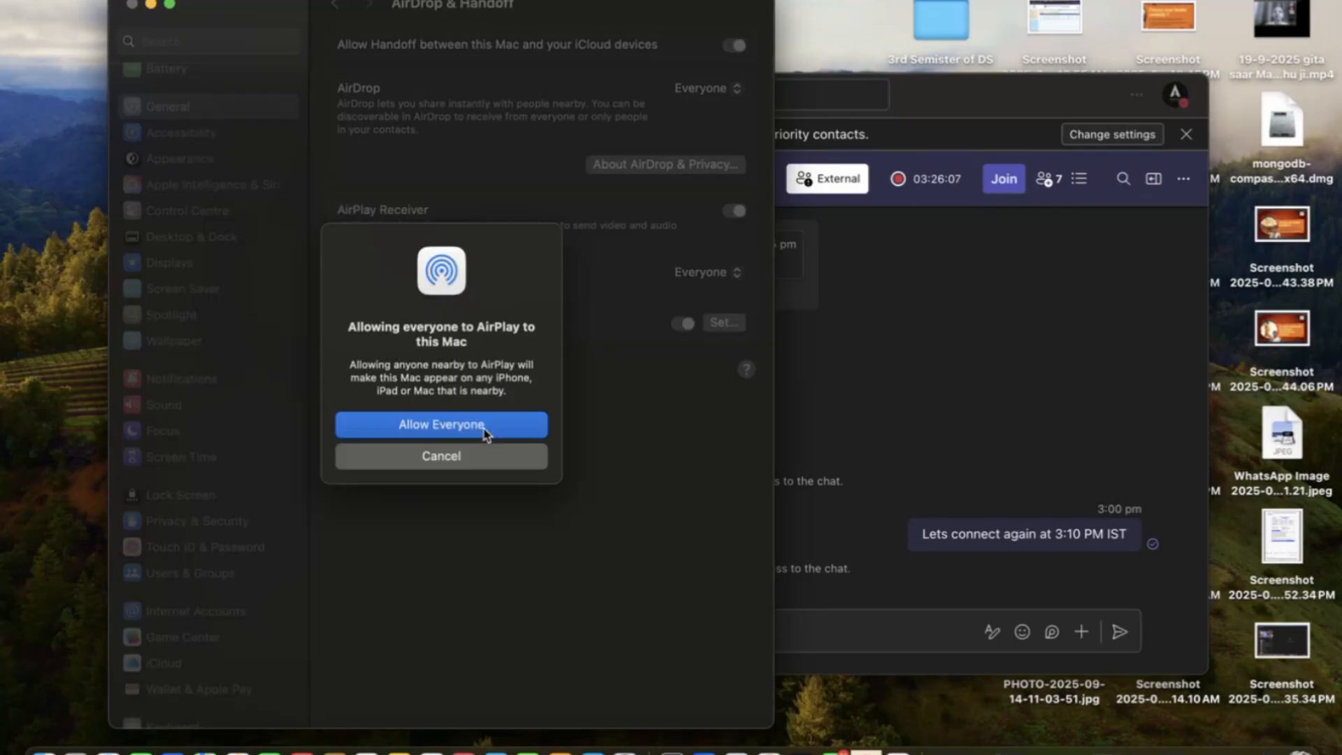
pyautogui.click(480, 434)
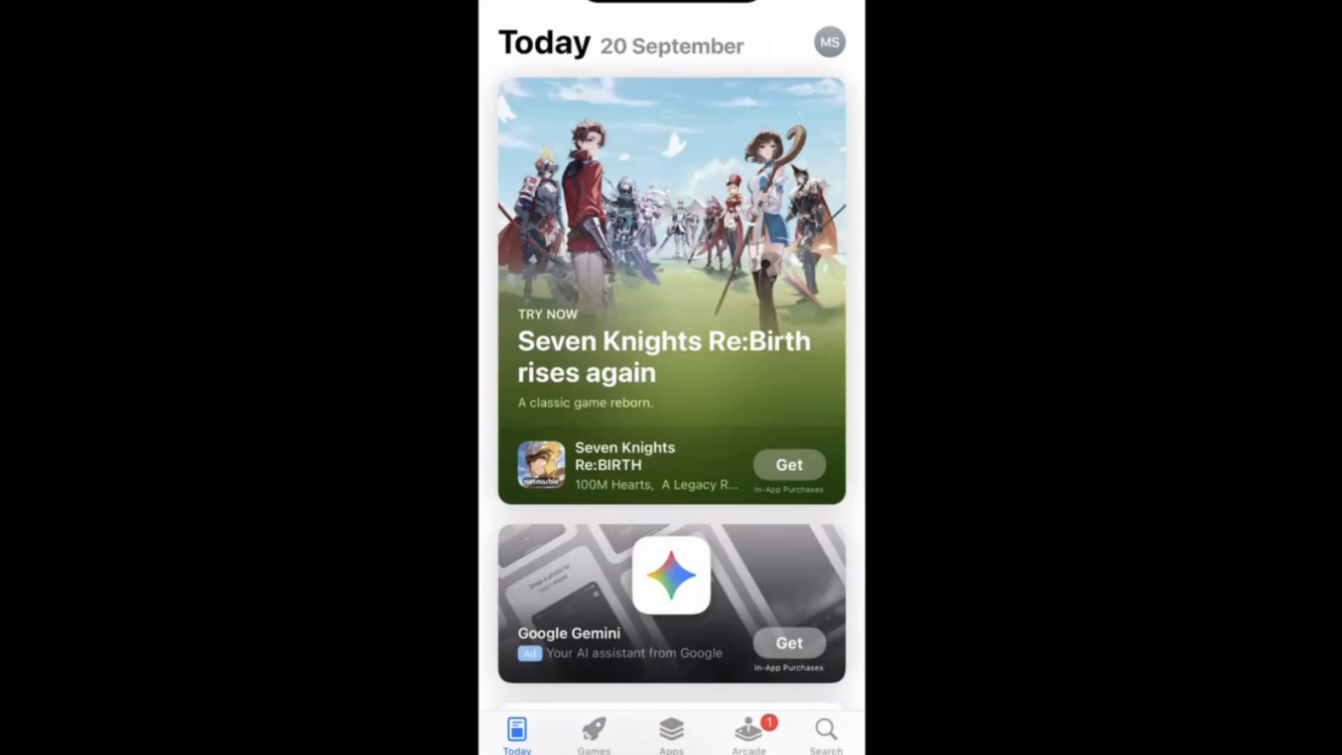
# Search the App Store for 'Company' and request Intune Company Portal from the company portal results
pyautogui.click(826, 734)
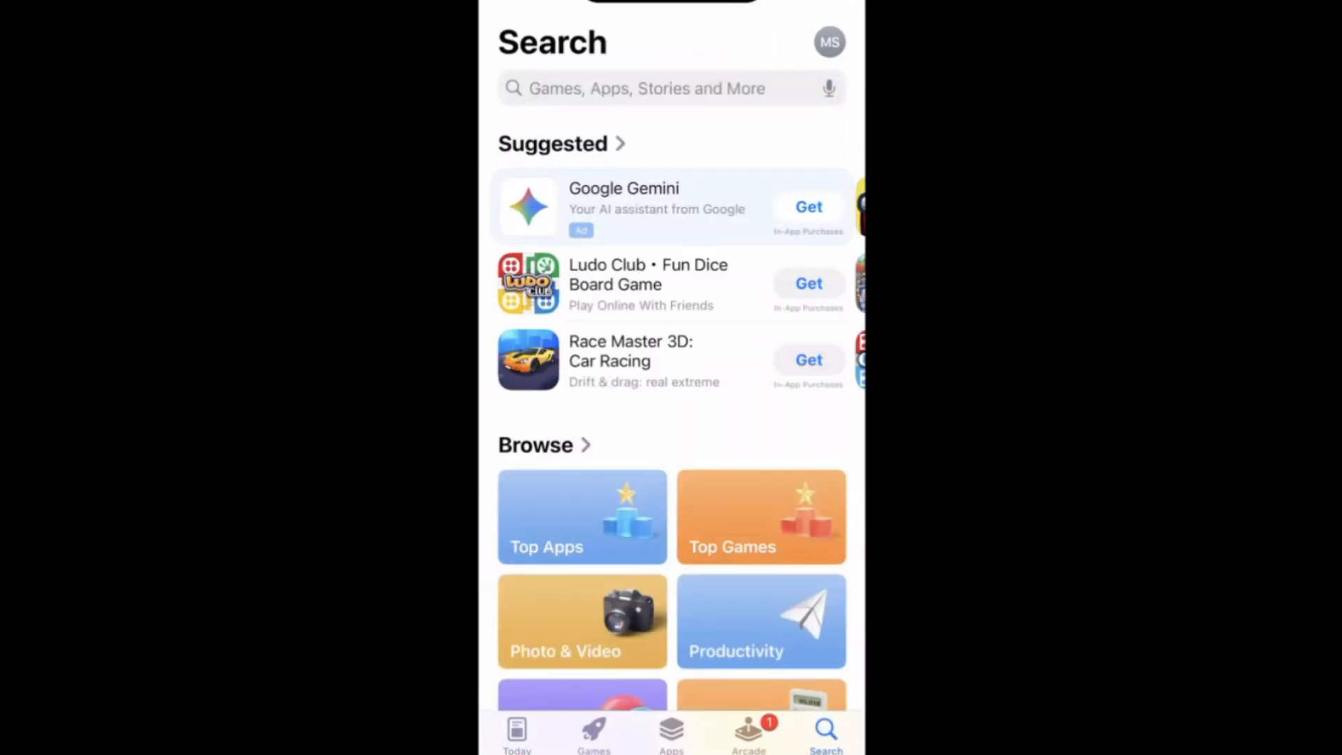
pyautogui.click(647, 89)
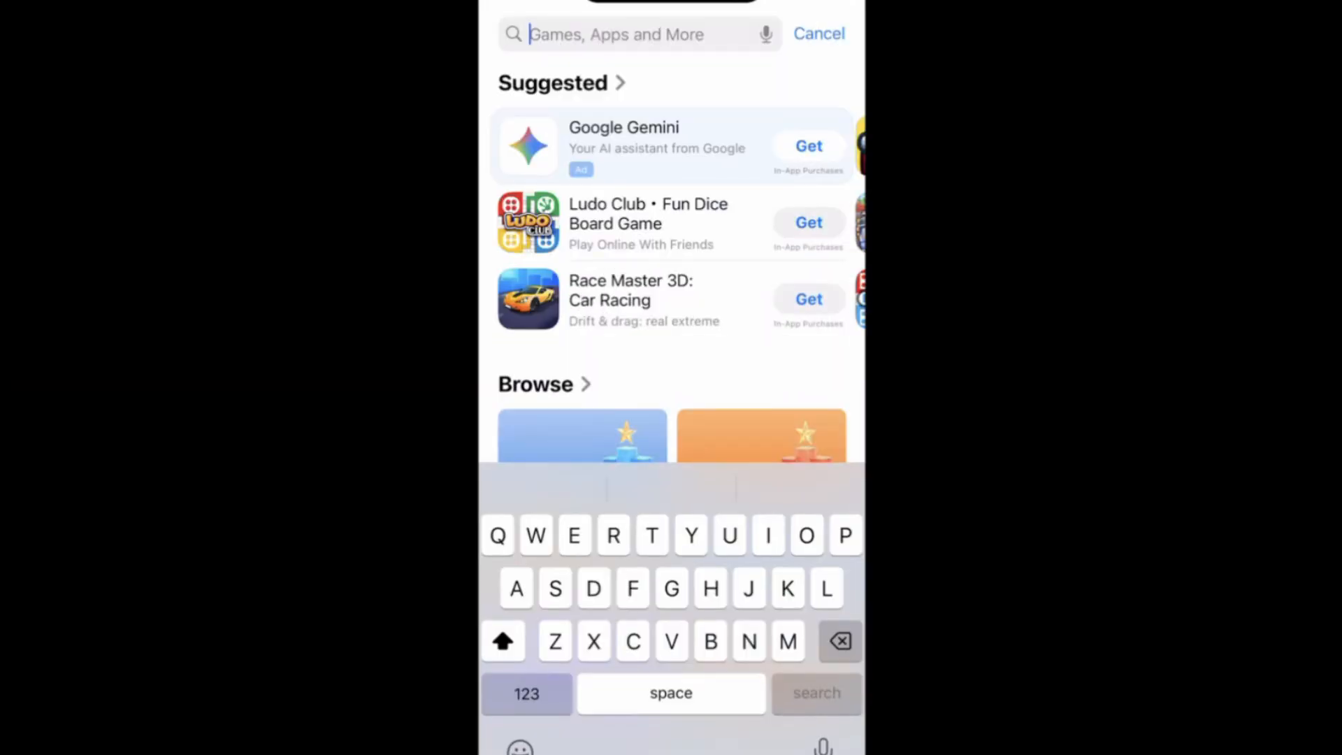
pyautogui.write('Company')
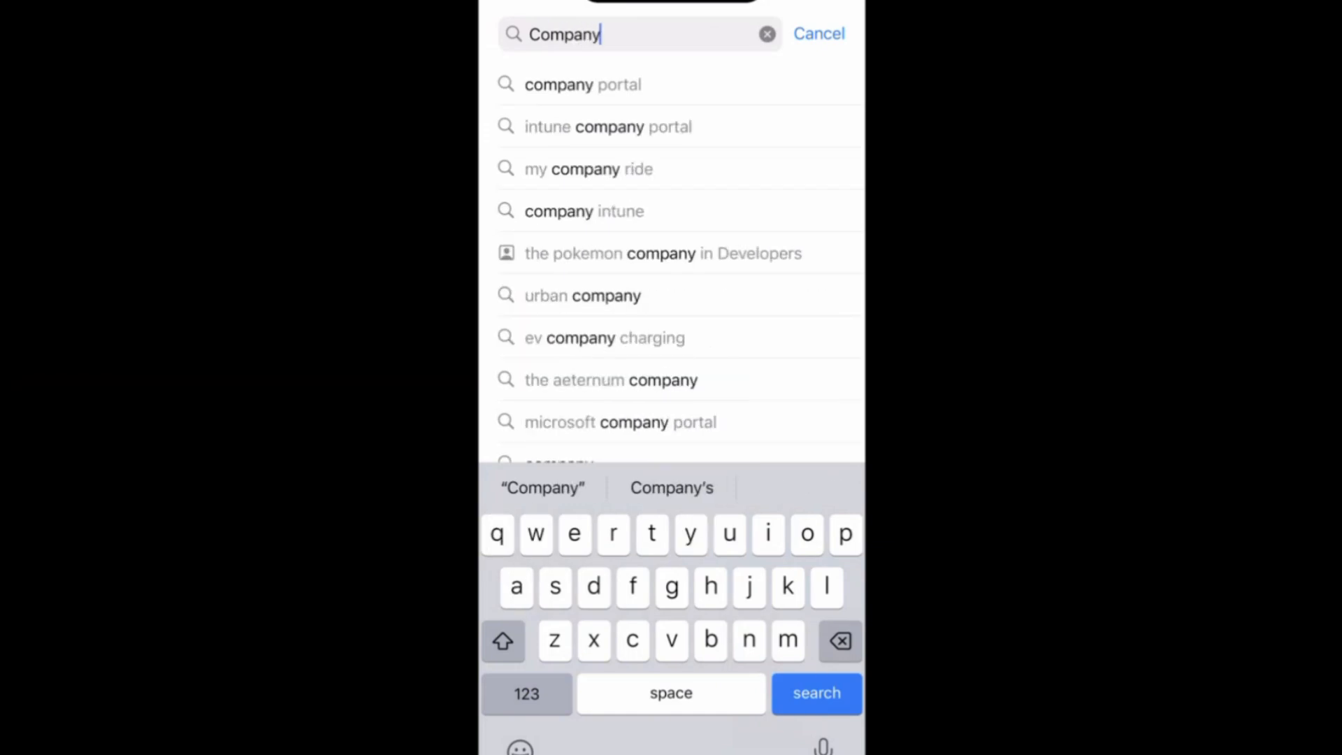
pyautogui.click(583, 85)
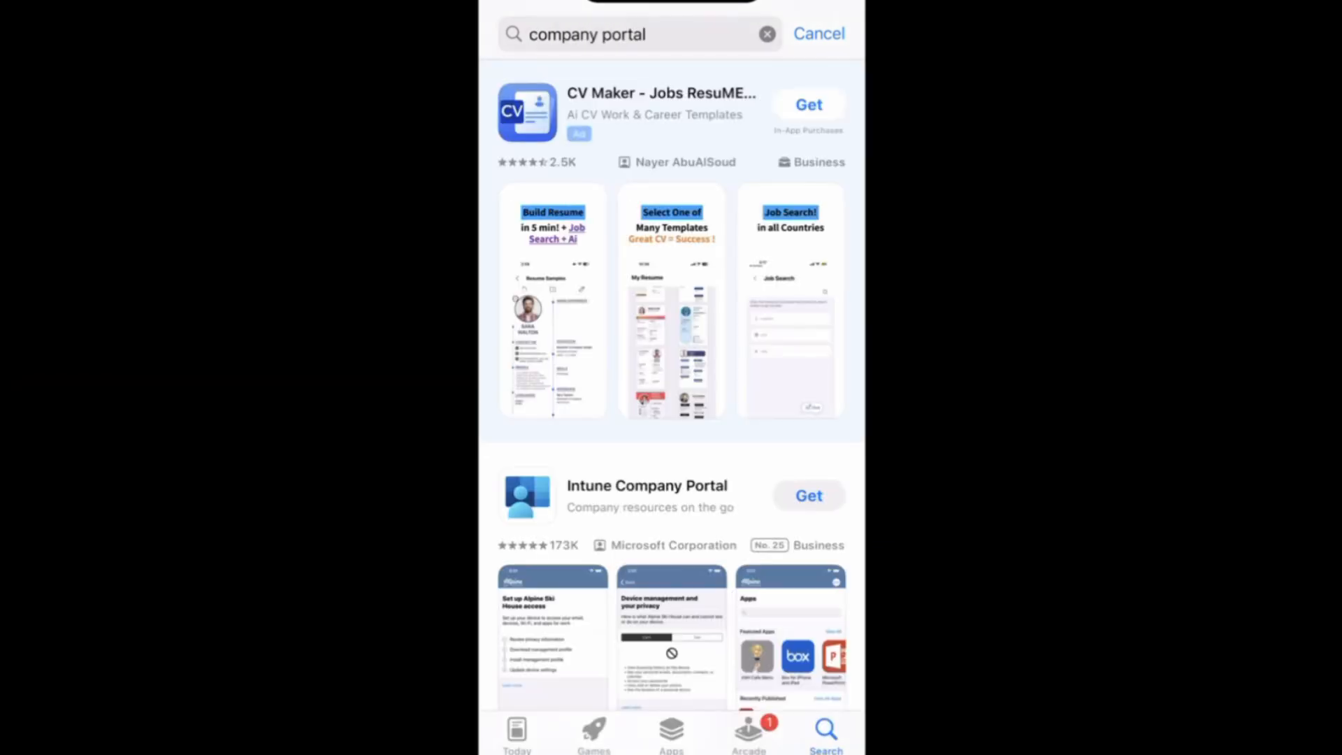
pyautogui.click(809, 496)
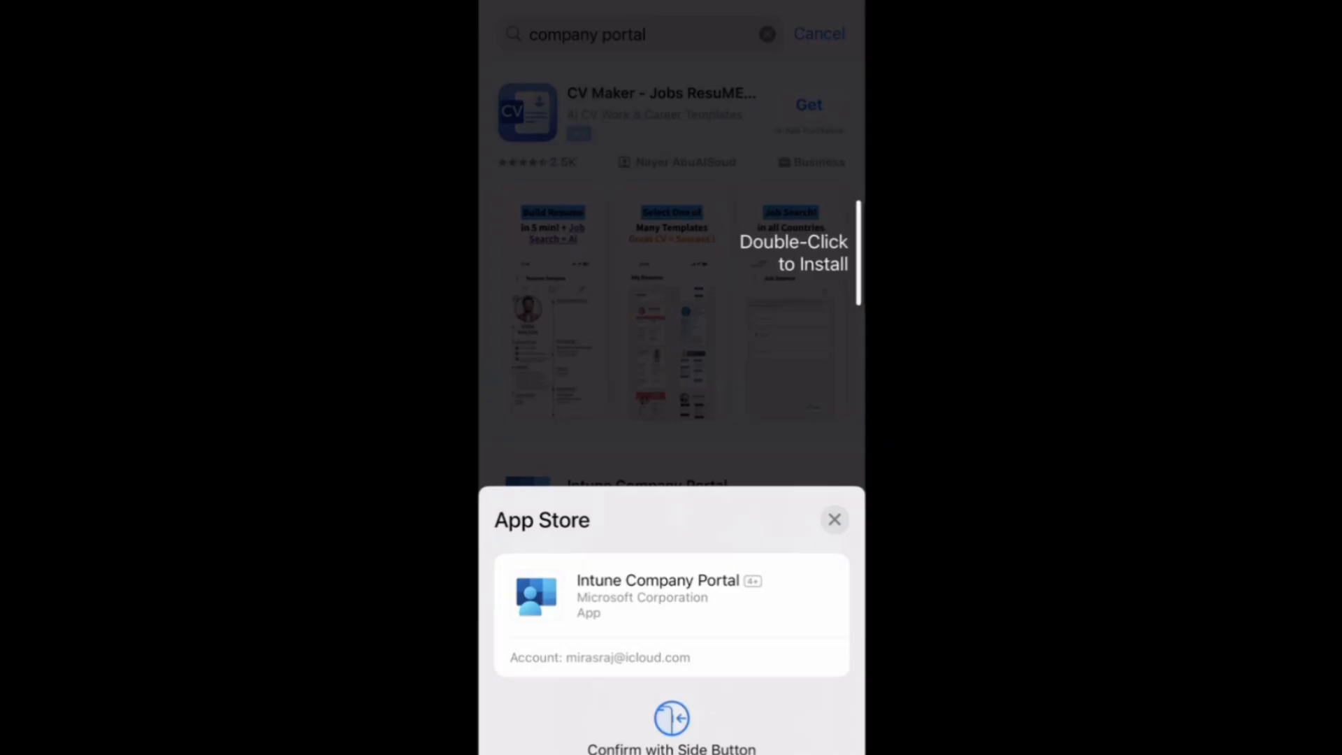
# Confirm the Intune Company Portal install with the side button, retrying Get and Install after Face ID fails
pyautogui.press('XF86PowerOff')
pyautogui.press('XF86PowerOff')
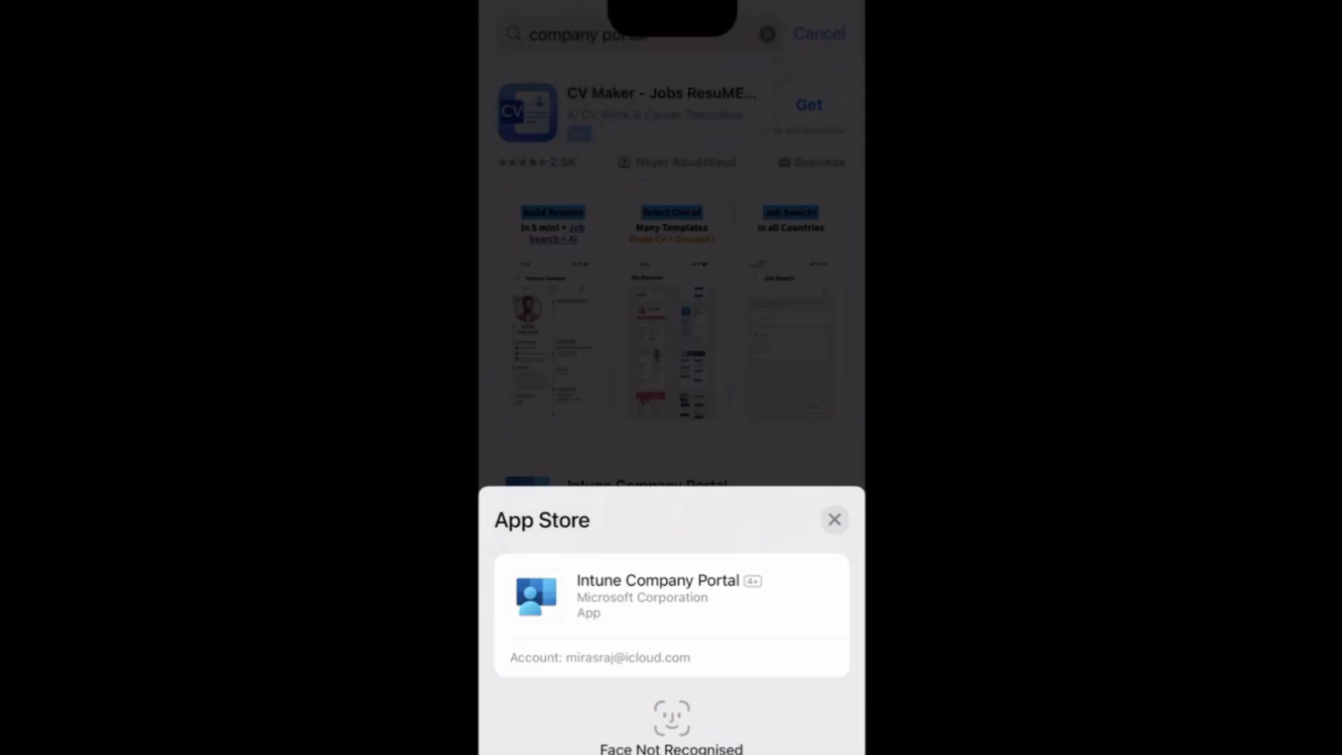
pyautogui.click(809, 496)
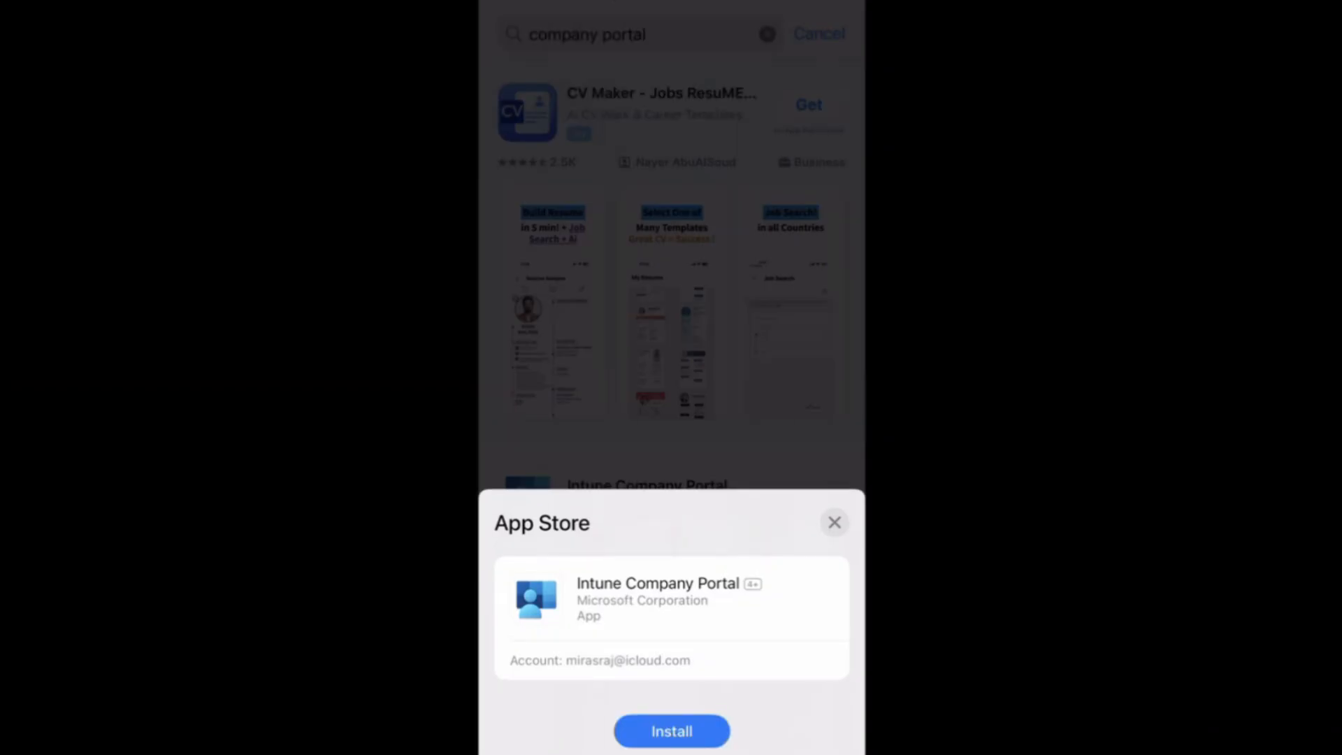
pyautogui.click(672, 731)
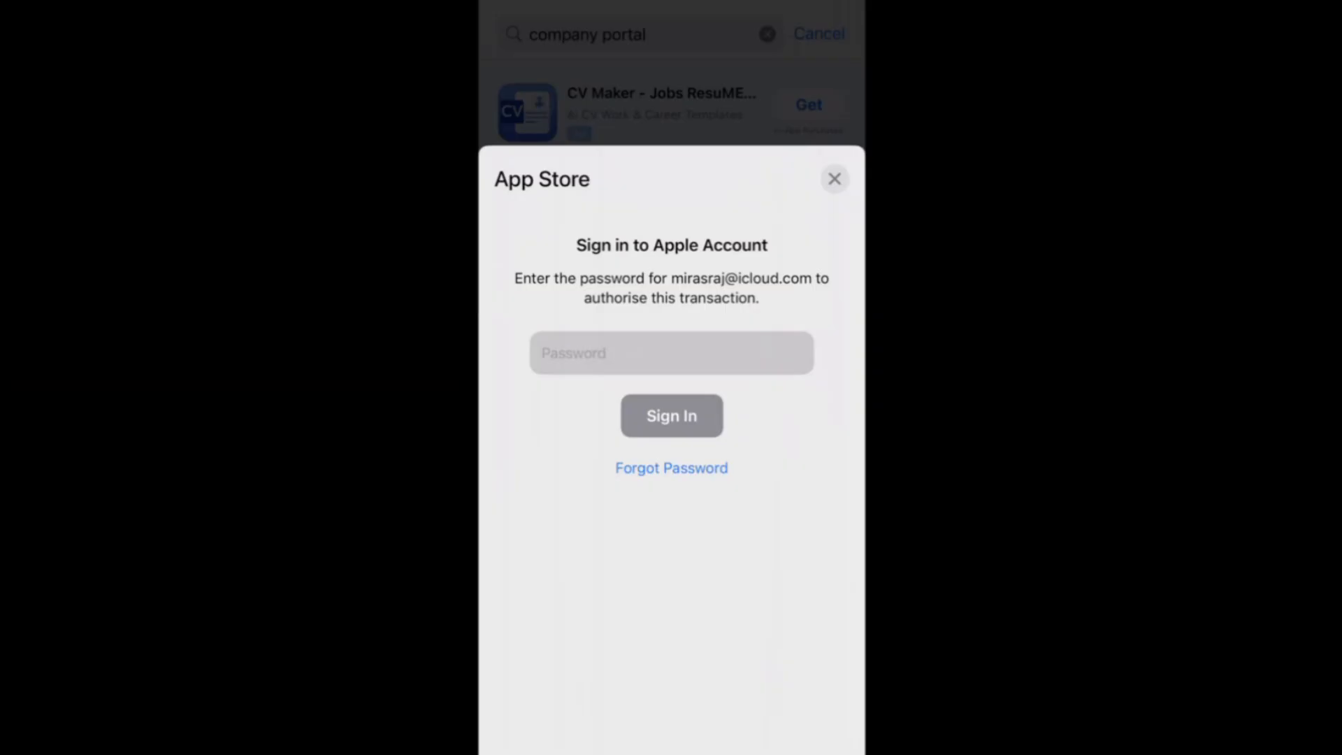
# Enter the Apple Account password and sign in to authorise the Company Portal download
pyautogui.write('*')
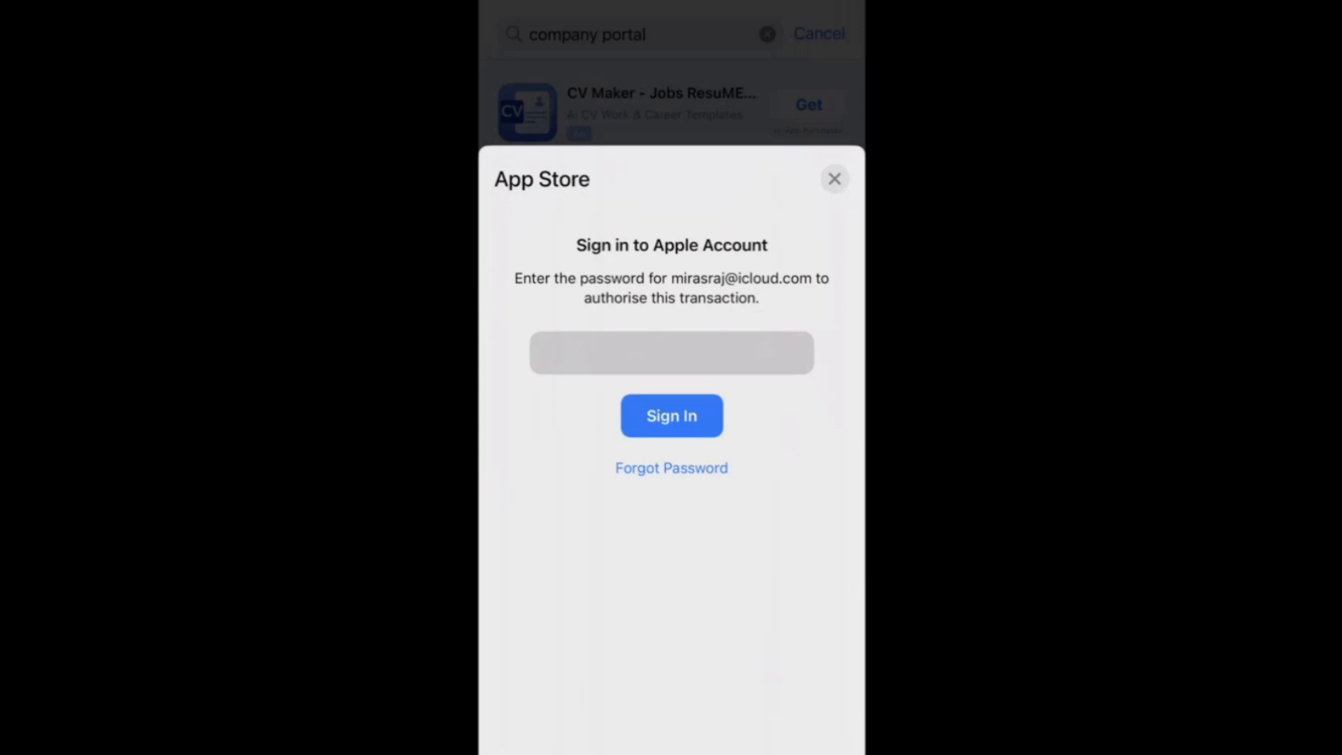
pyautogui.click(672, 416)
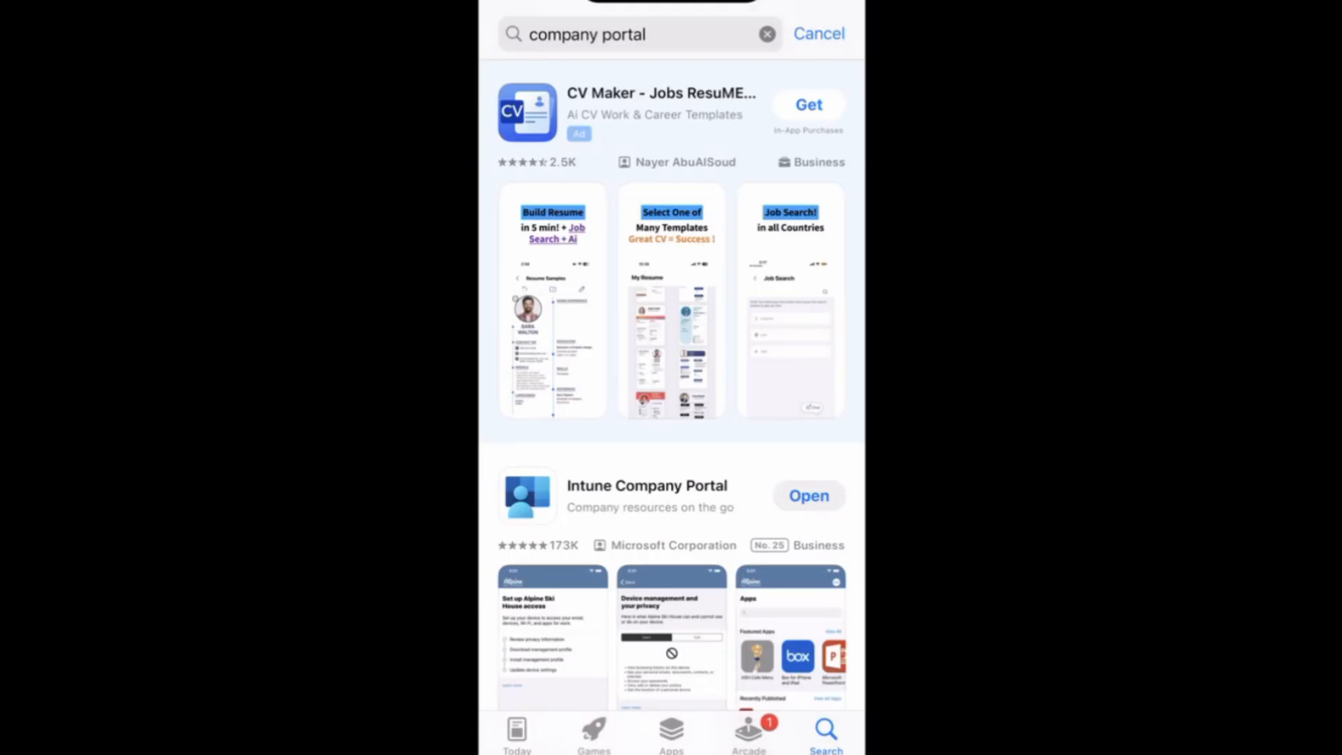
# Open Intune Company Portal and sign in with the work account's e-mail address and password
pyautogui.click(808, 496)
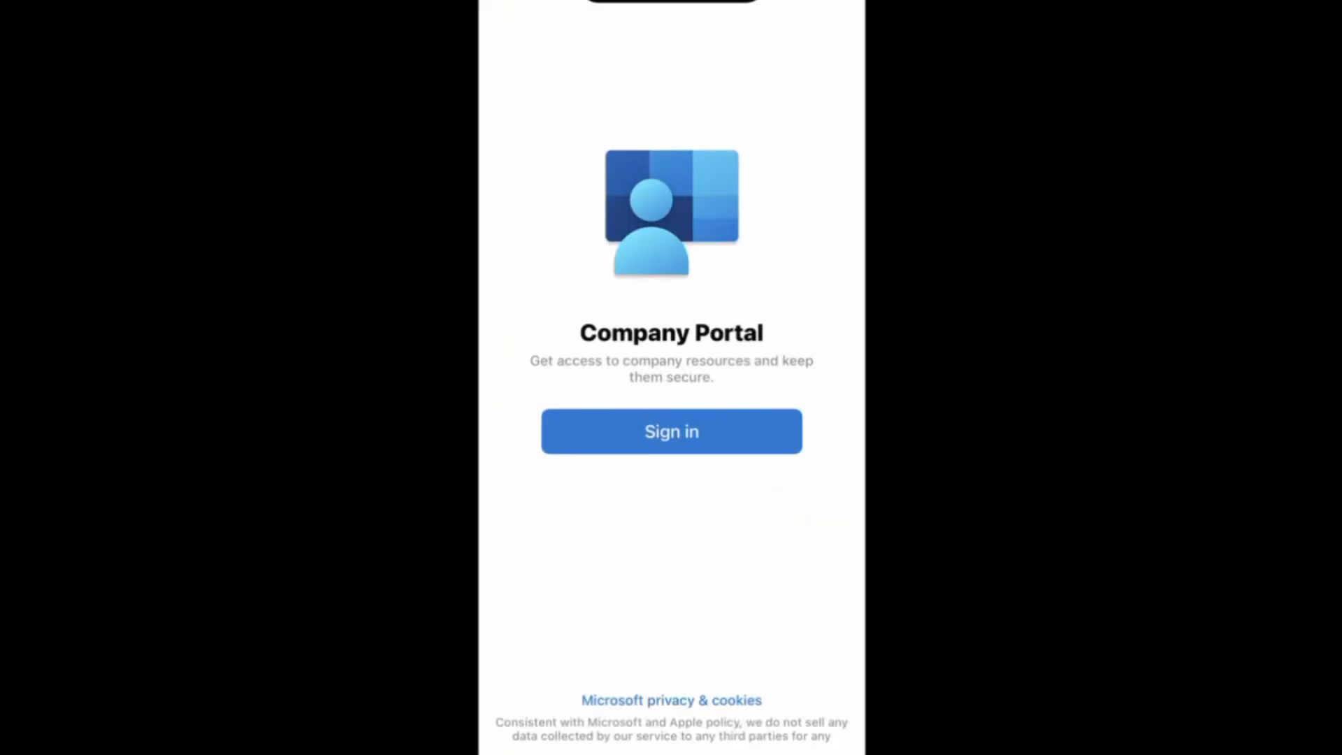
pyautogui.click(671, 431)
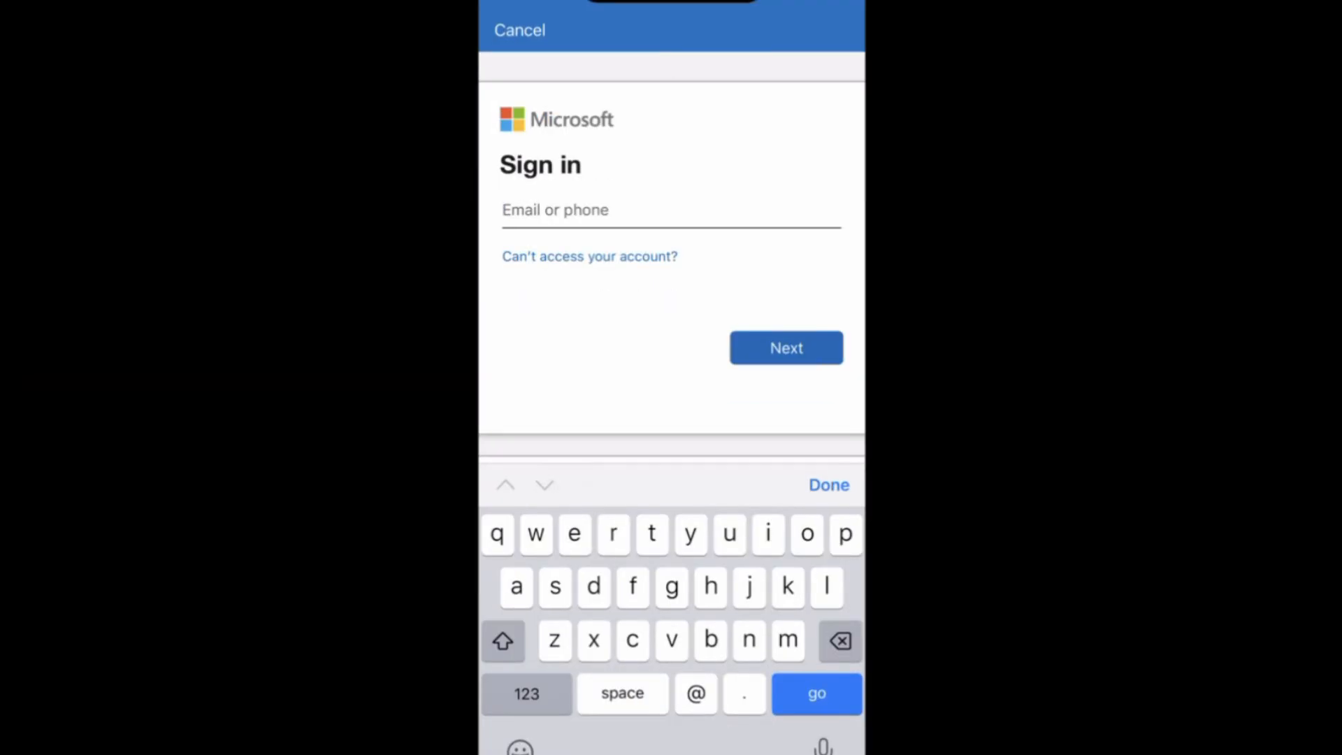
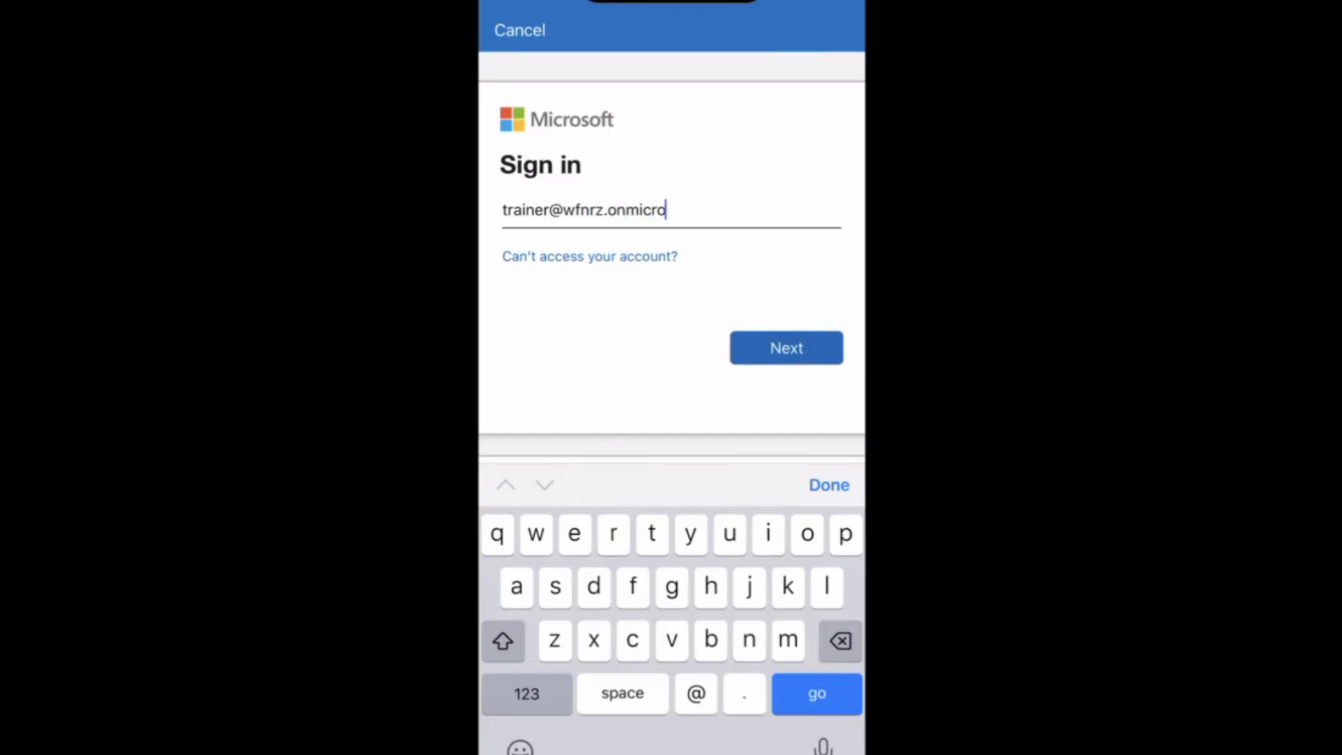
pyautogui.press('Return')
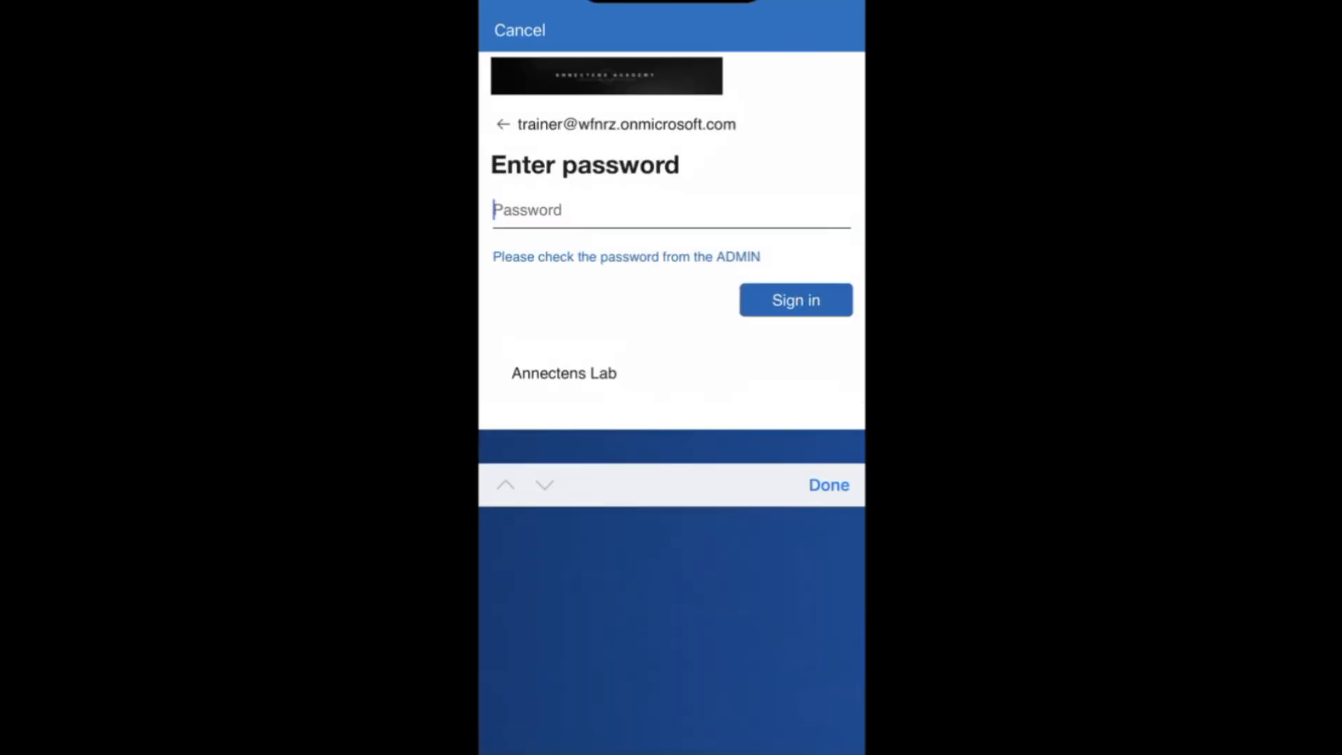
pyautogui.write('•••••••••••••')
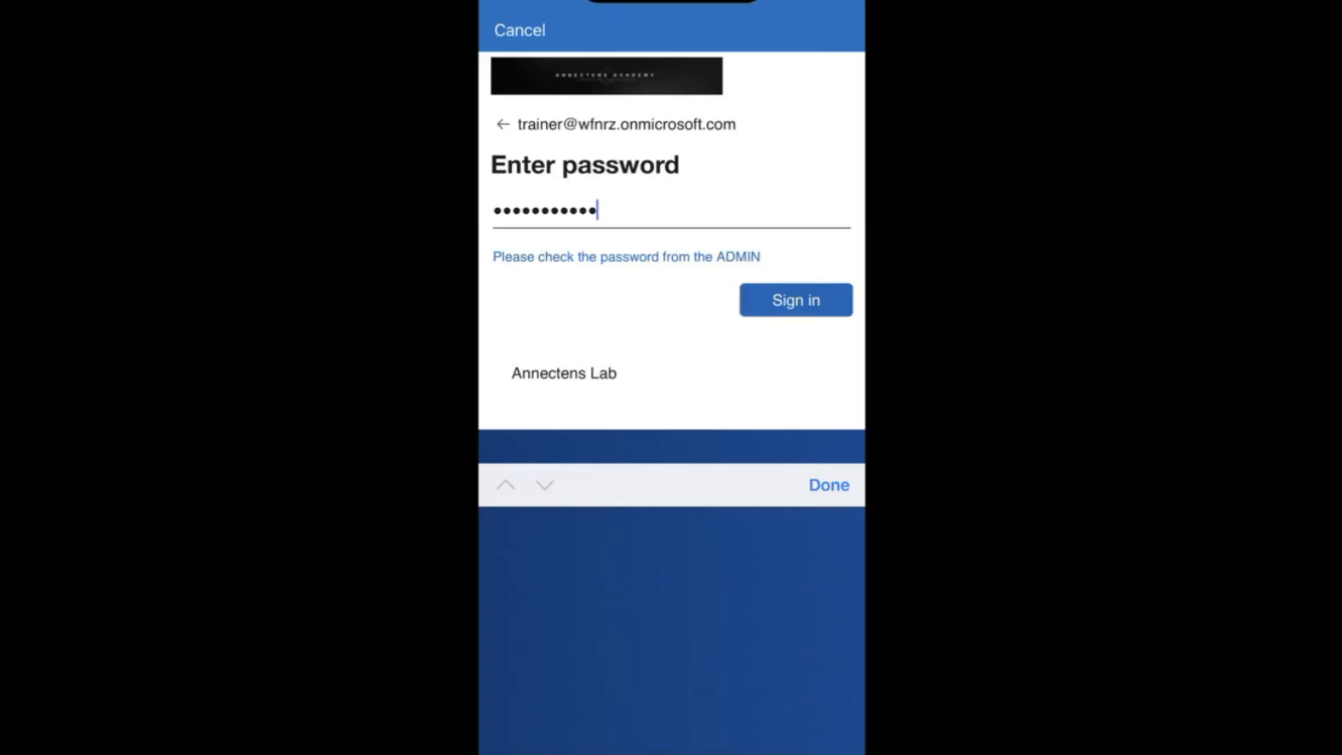
pyautogui.write('••')
pyautogui.click(796, 300)
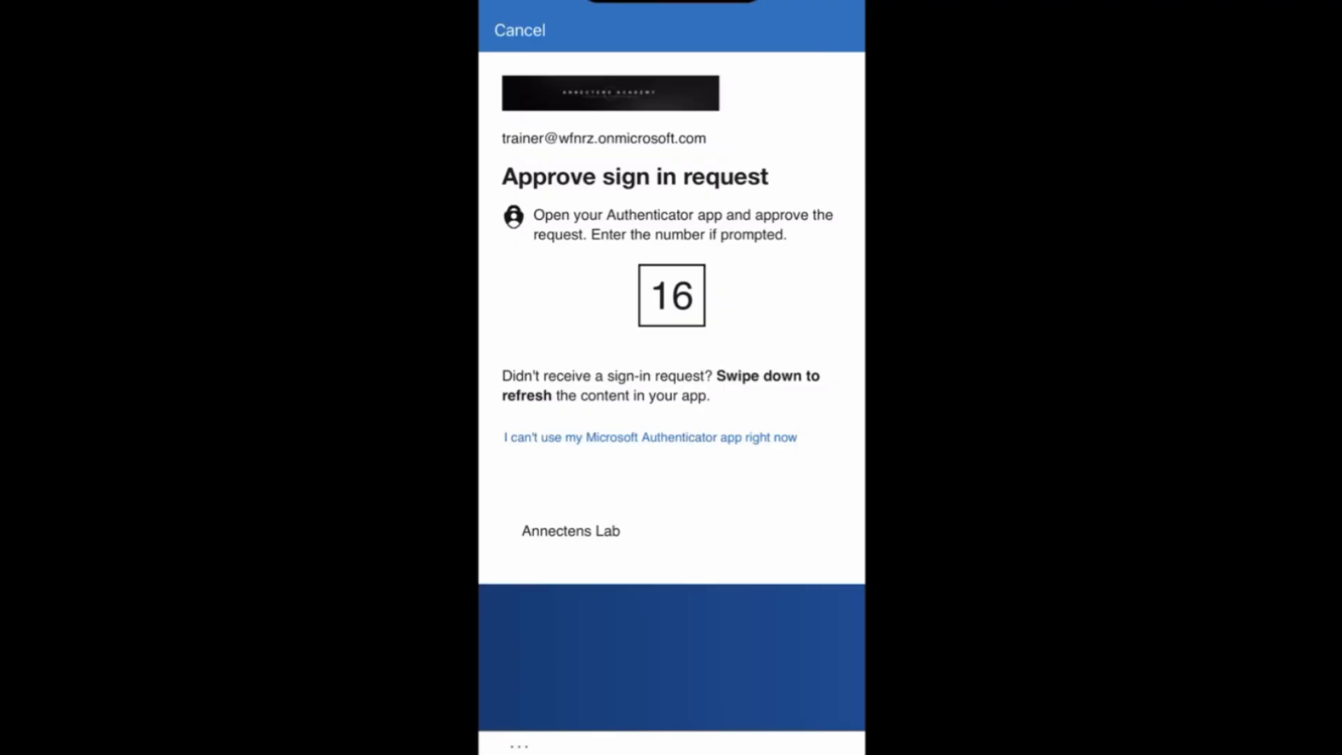
# Approve the Company Portal sign-in request in Authenticator
pyautogui.click(792, 727)
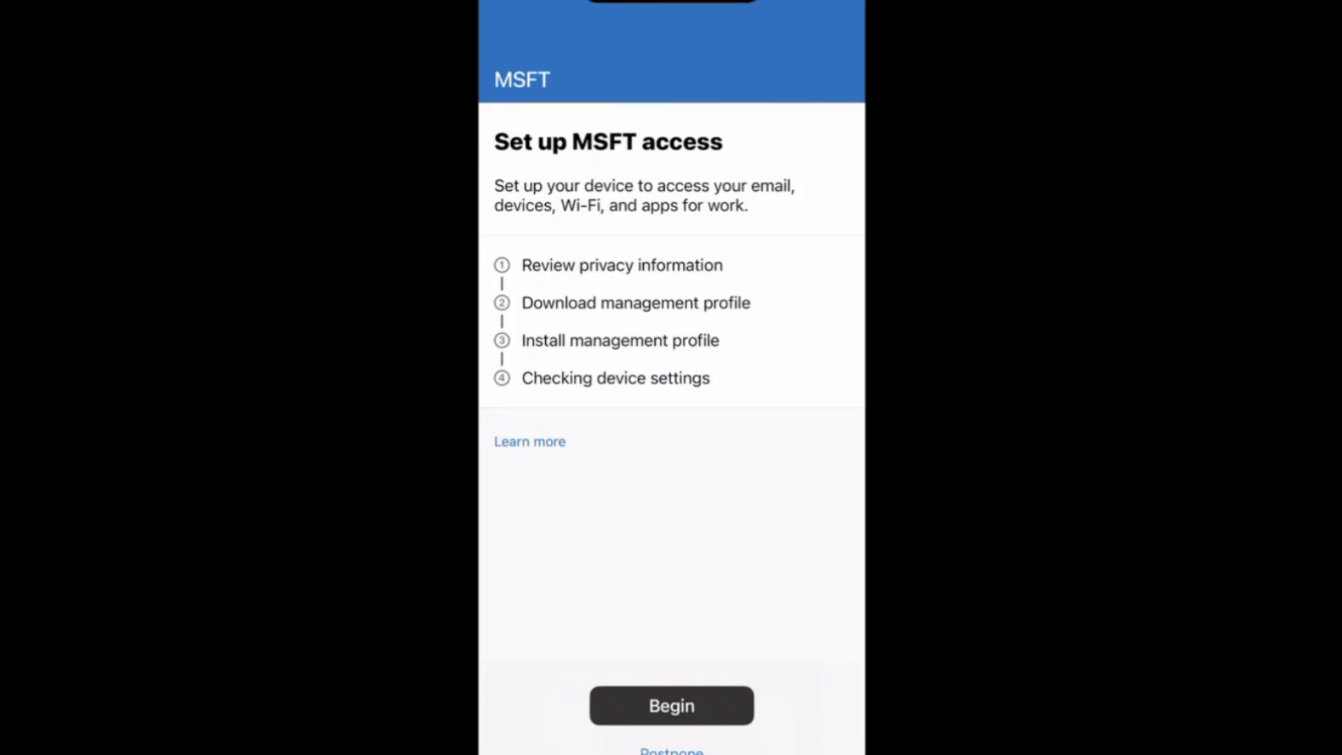
# Begin setup, view what the organisation can see on the device, and continue to the management profile download
pyautogui.click(672, 705)
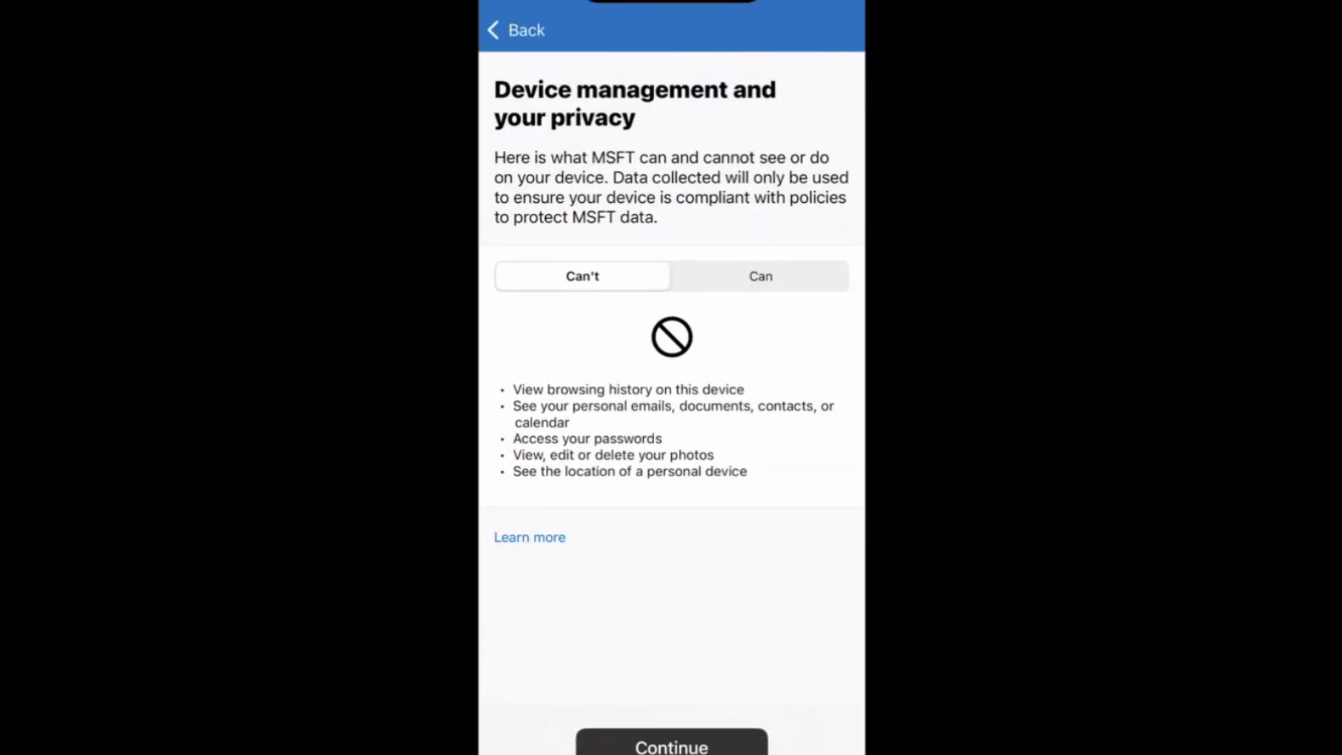
pyautogui.click(760, 276)
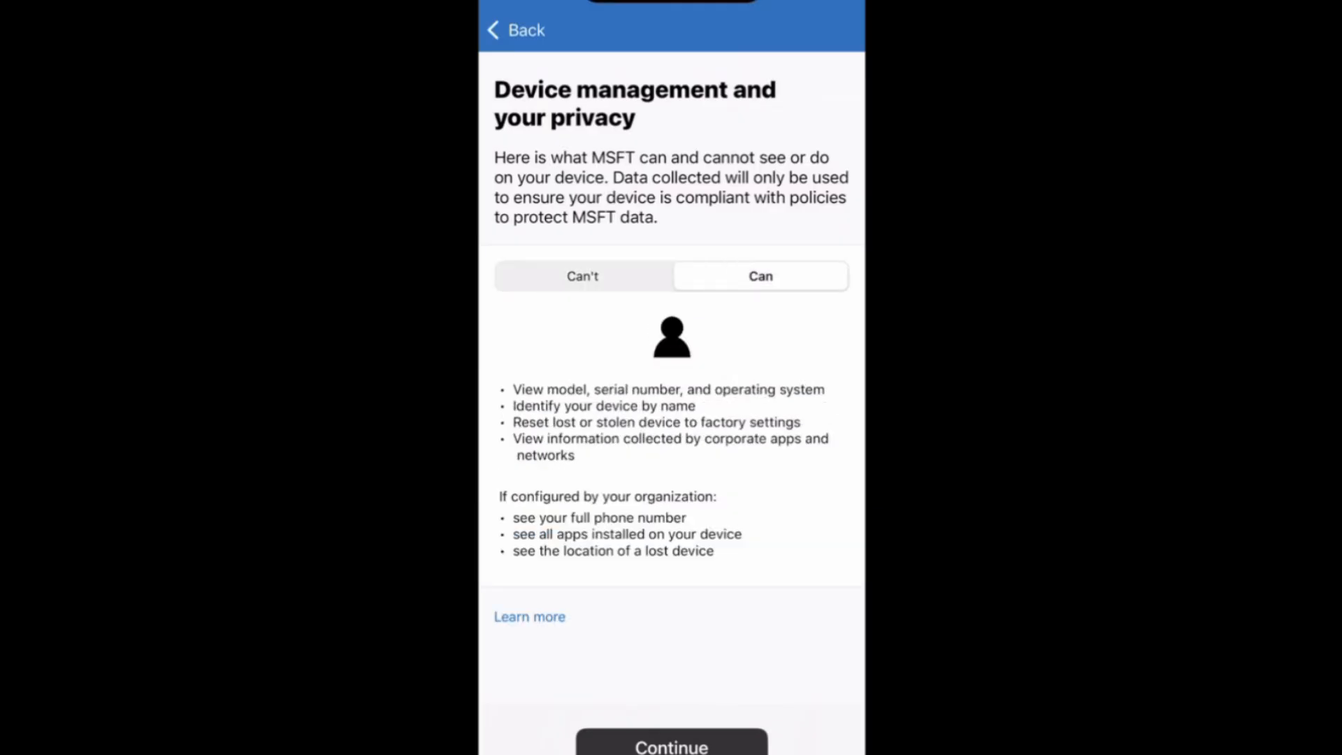
pyautogui.click(672, 745)
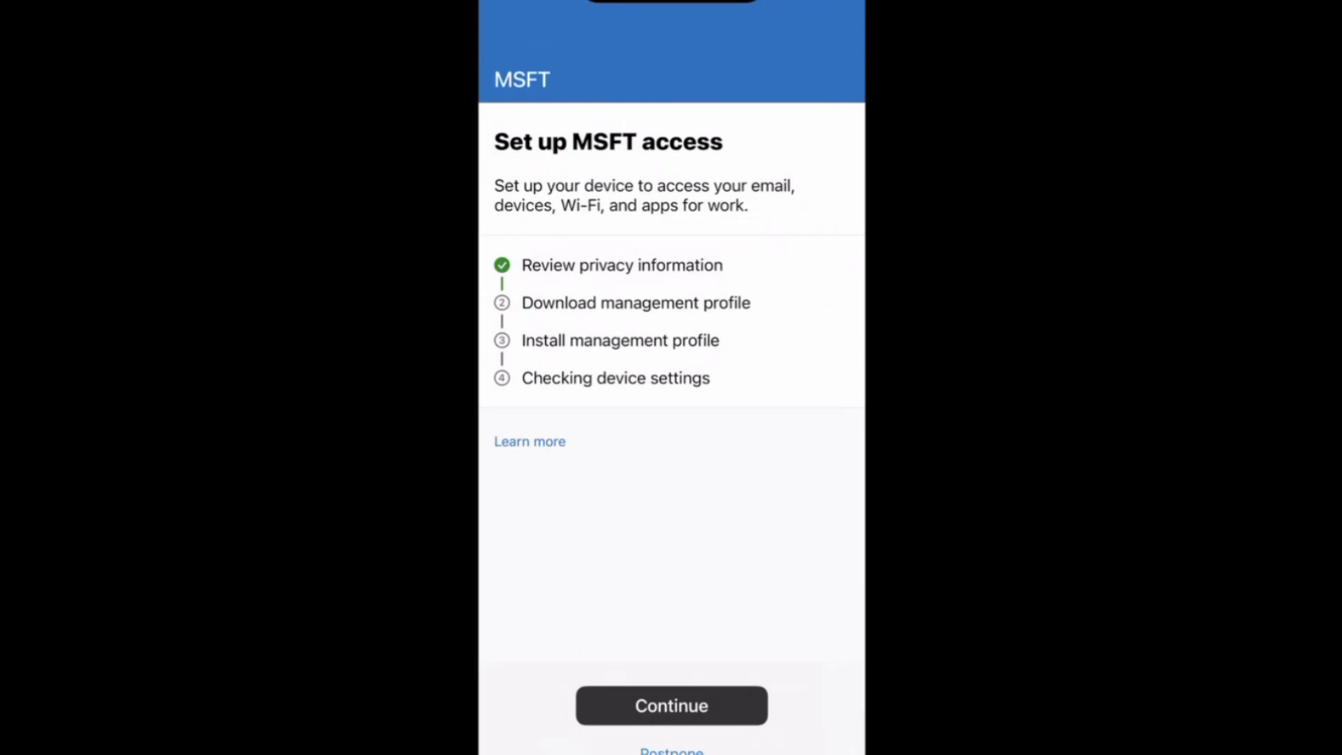
pyautogui.click(672, 705)
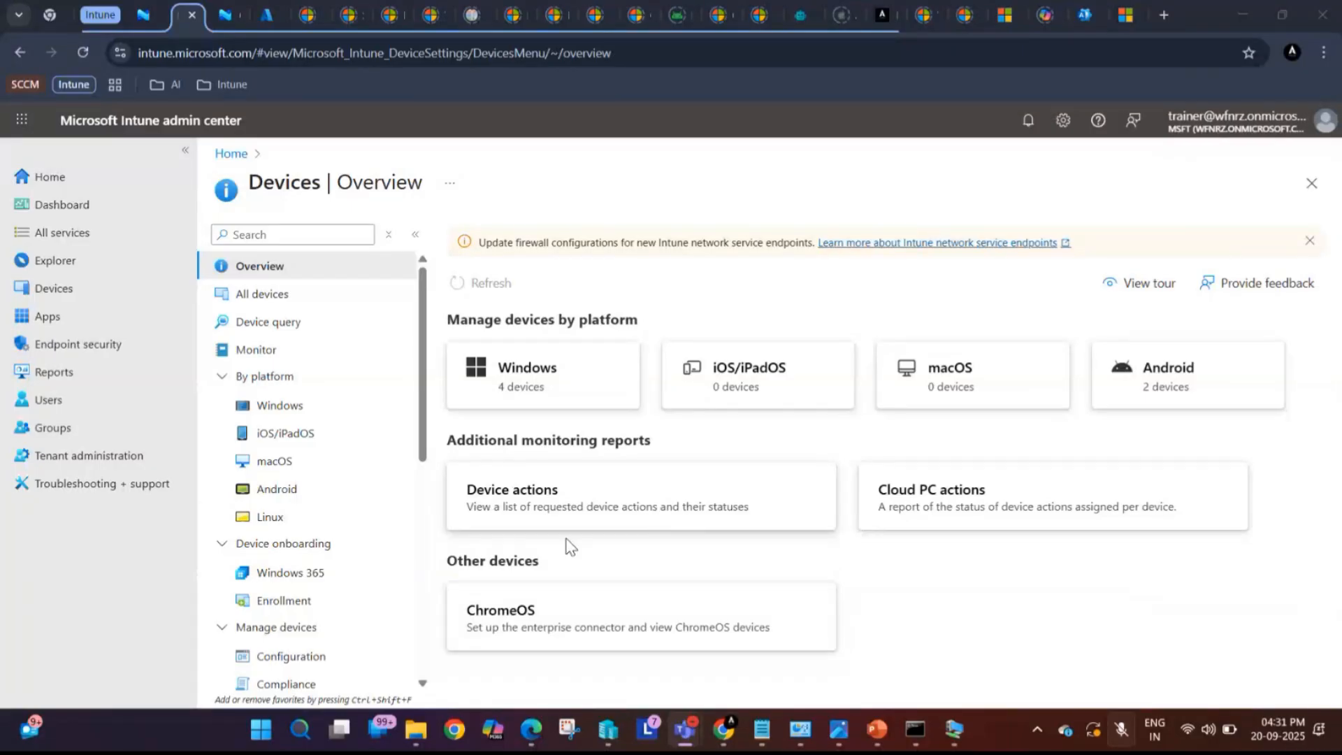
# Browse the Apple enrollment options and Device platform restrictions, then return to Devices | Enrollment
pyautogui.scroll(-4, 309, 530)
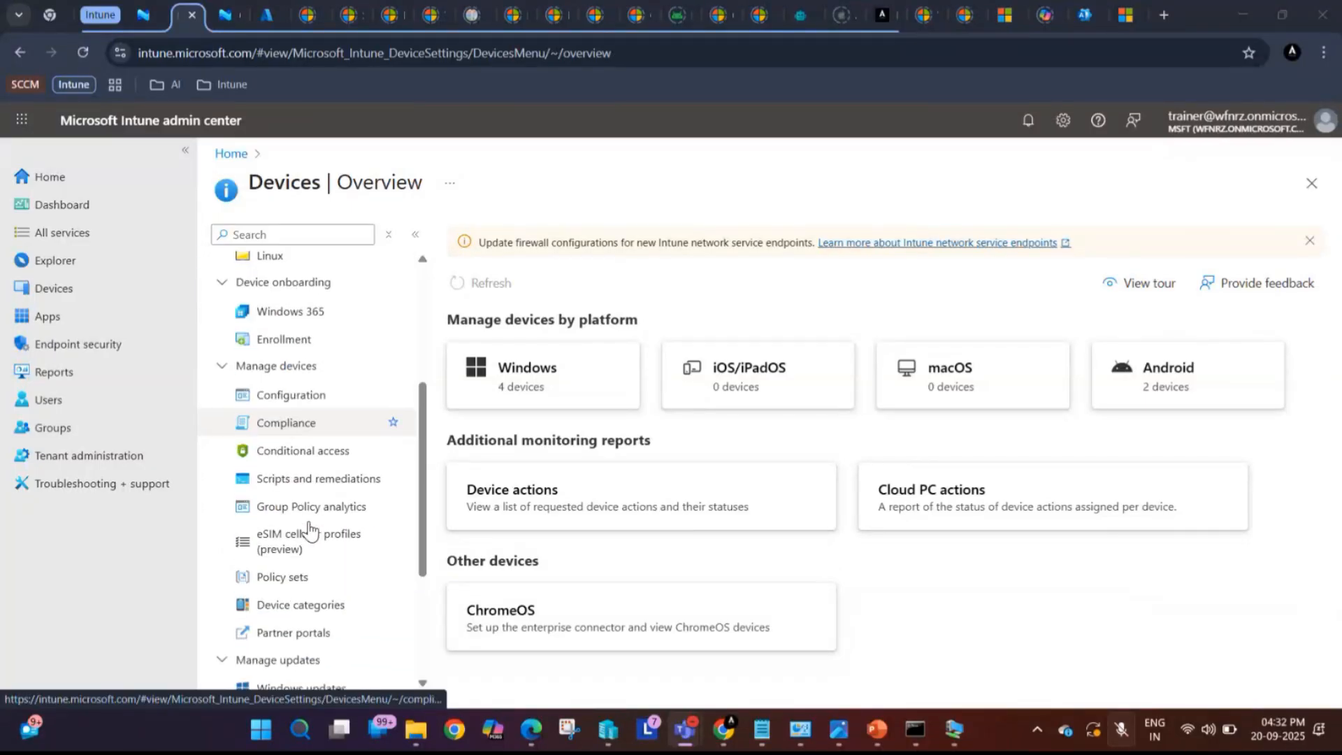
pyautogui.click(297, 340)
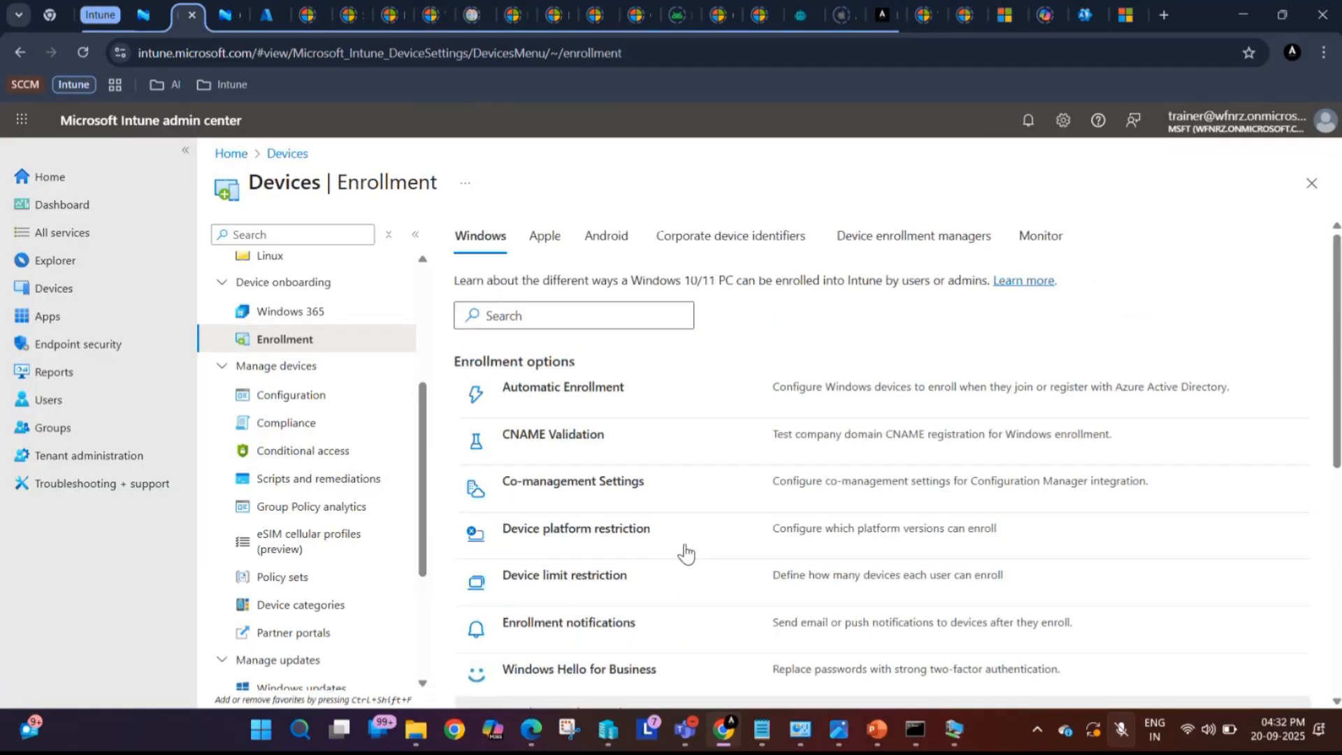
pyautogui.click(544, 235)
pyautogui.scroll(-2, 839, 544)
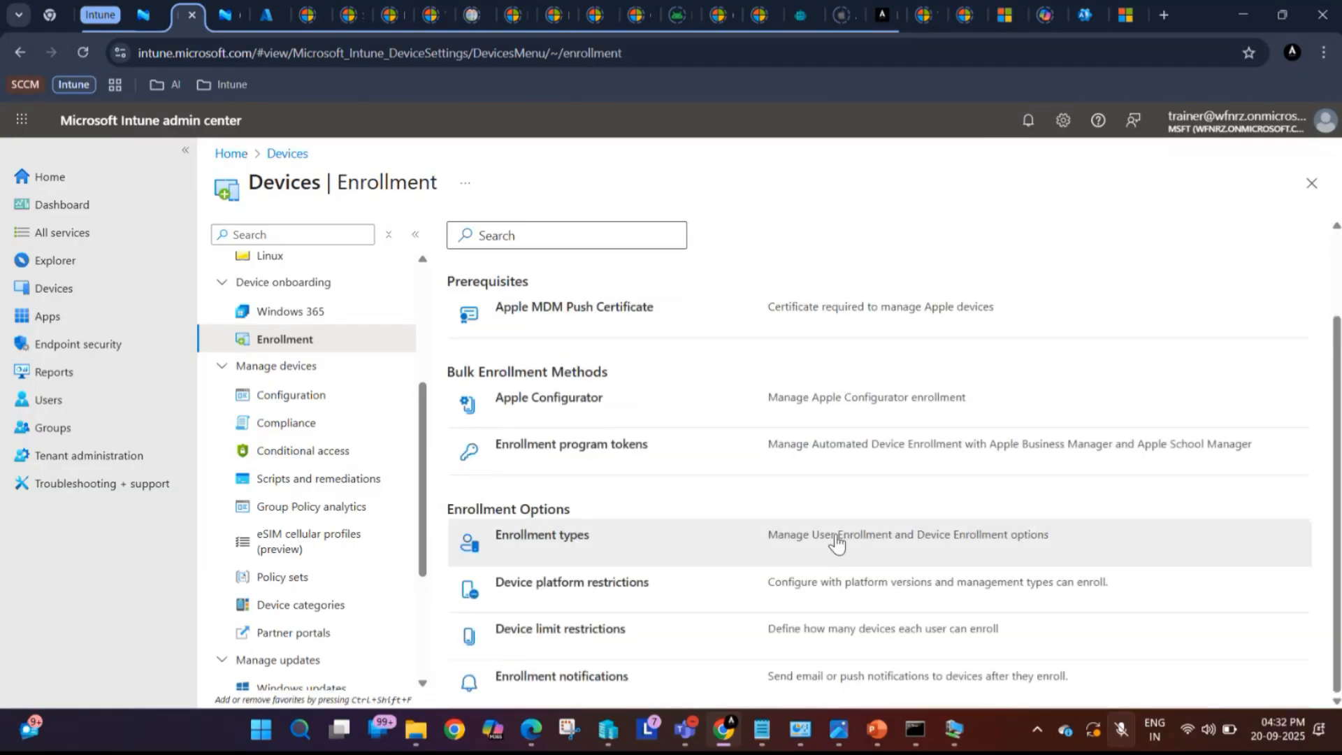
pyautogui.scroll(2, 804, 538)
pyautogui.click(602, 591)
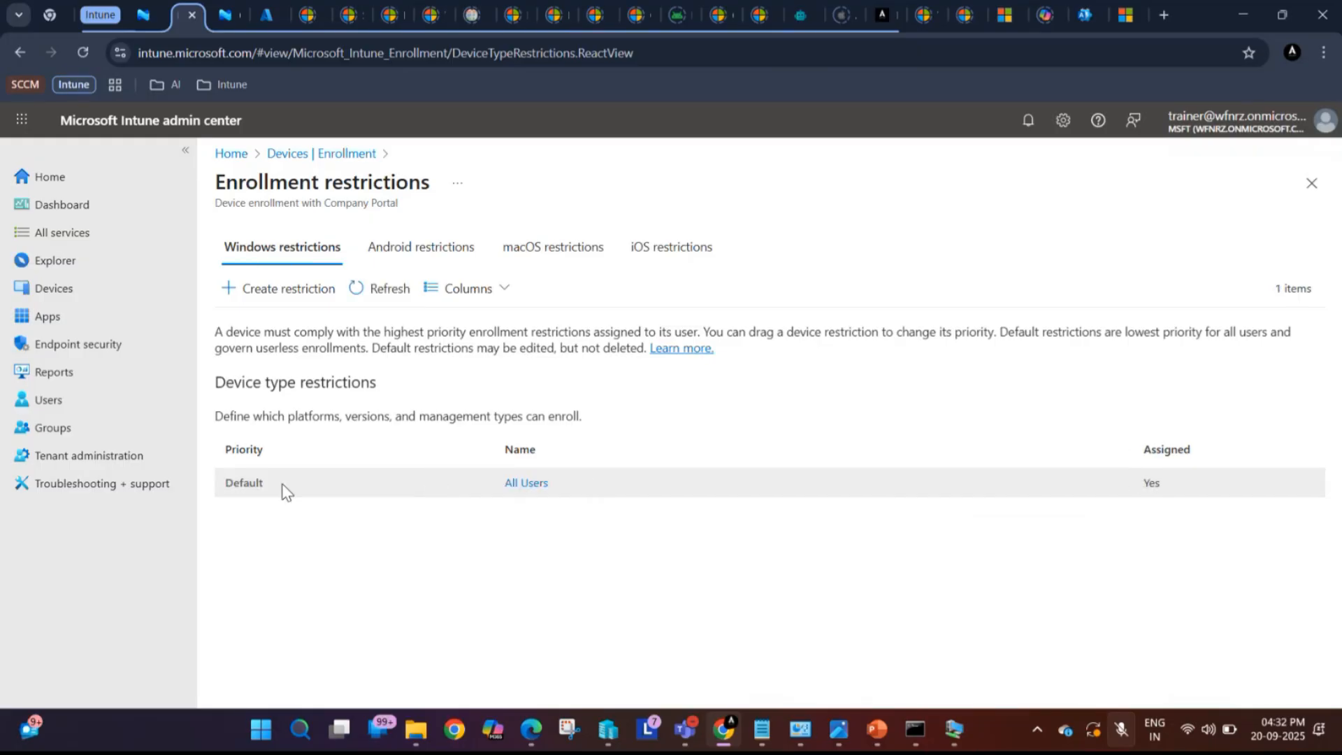
pyautogui.click(308, 155)
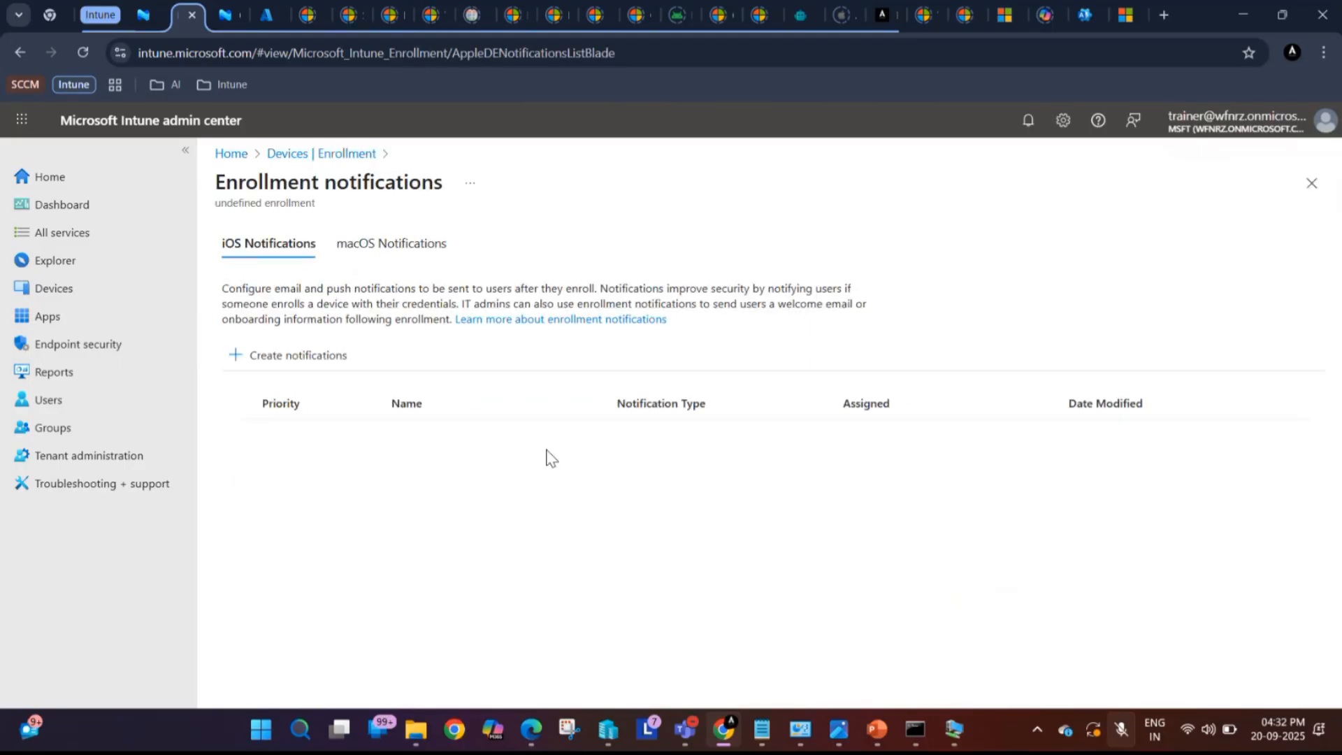
pyautogui.click(310, 155)
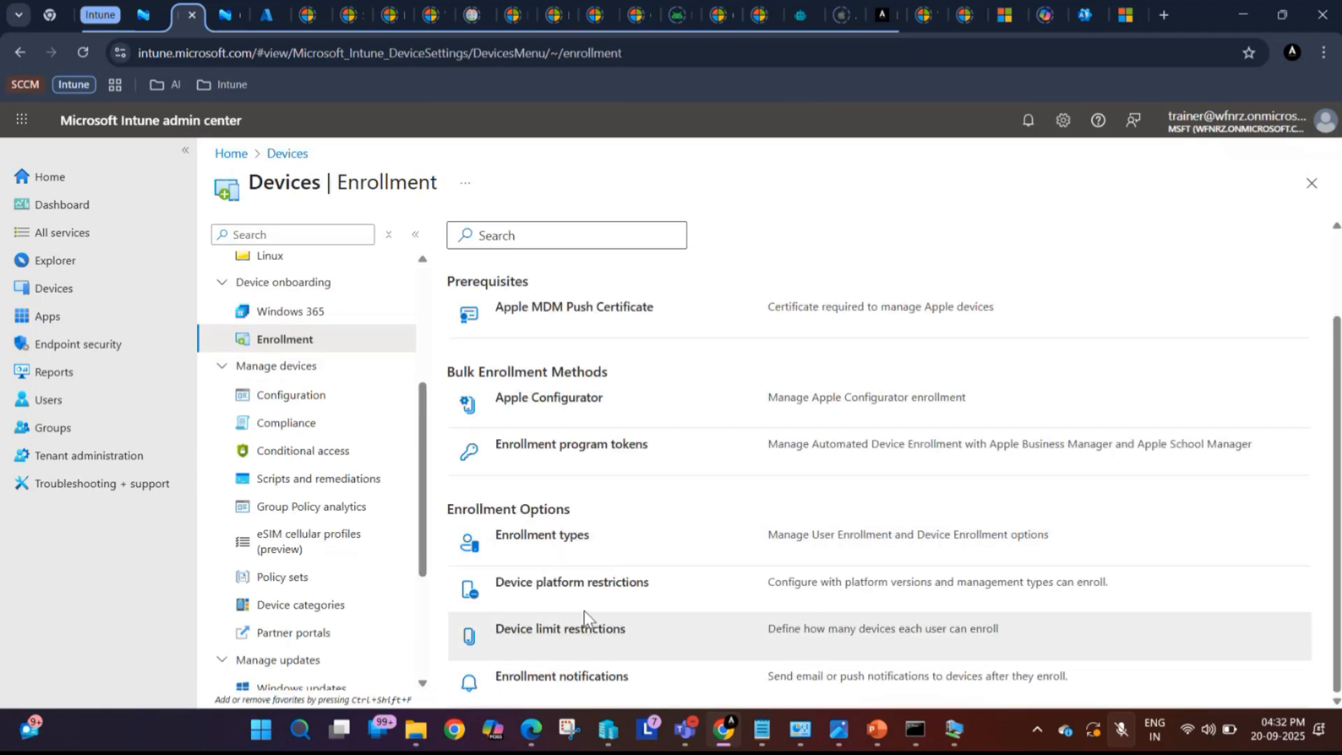
# Create a new iOS/iPadOS enrollment type profile named 'Types'
pyautogui.click(579, 543)
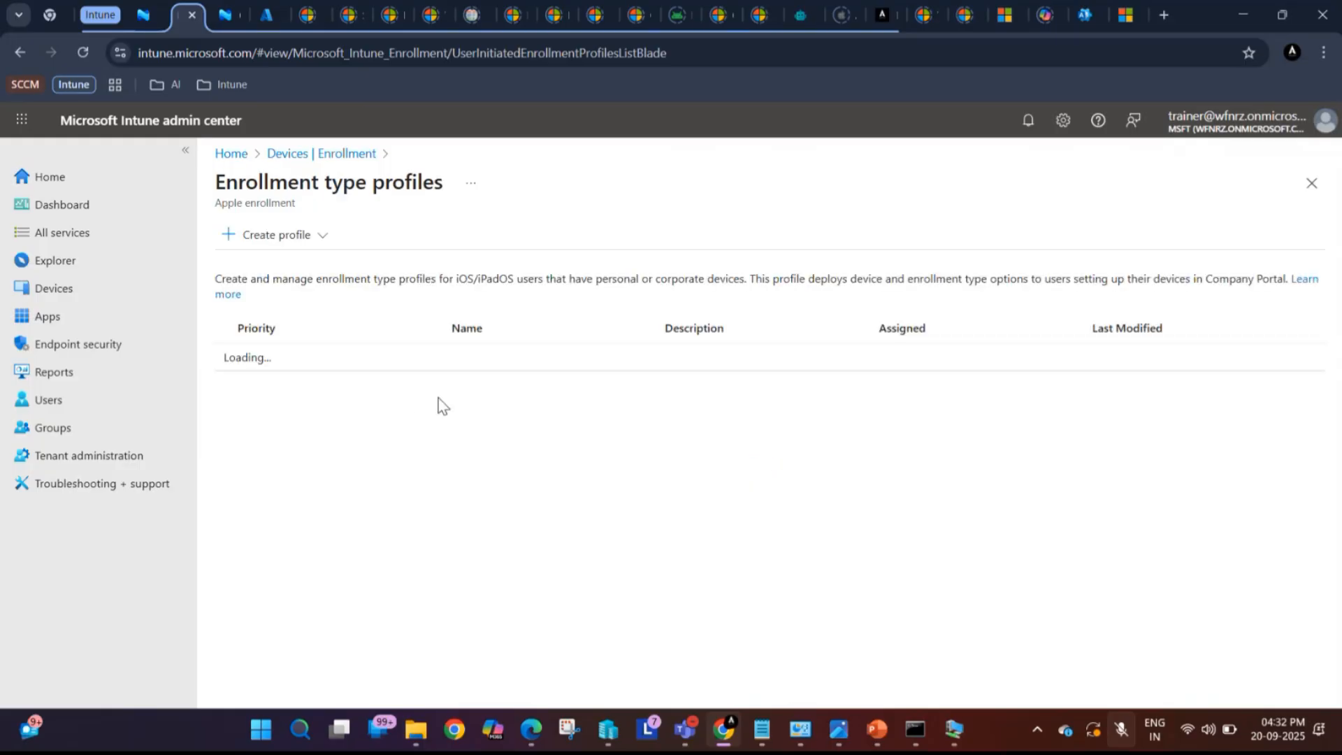
pyautogui.click(313, 237)
pyautogui.click(297, 264)
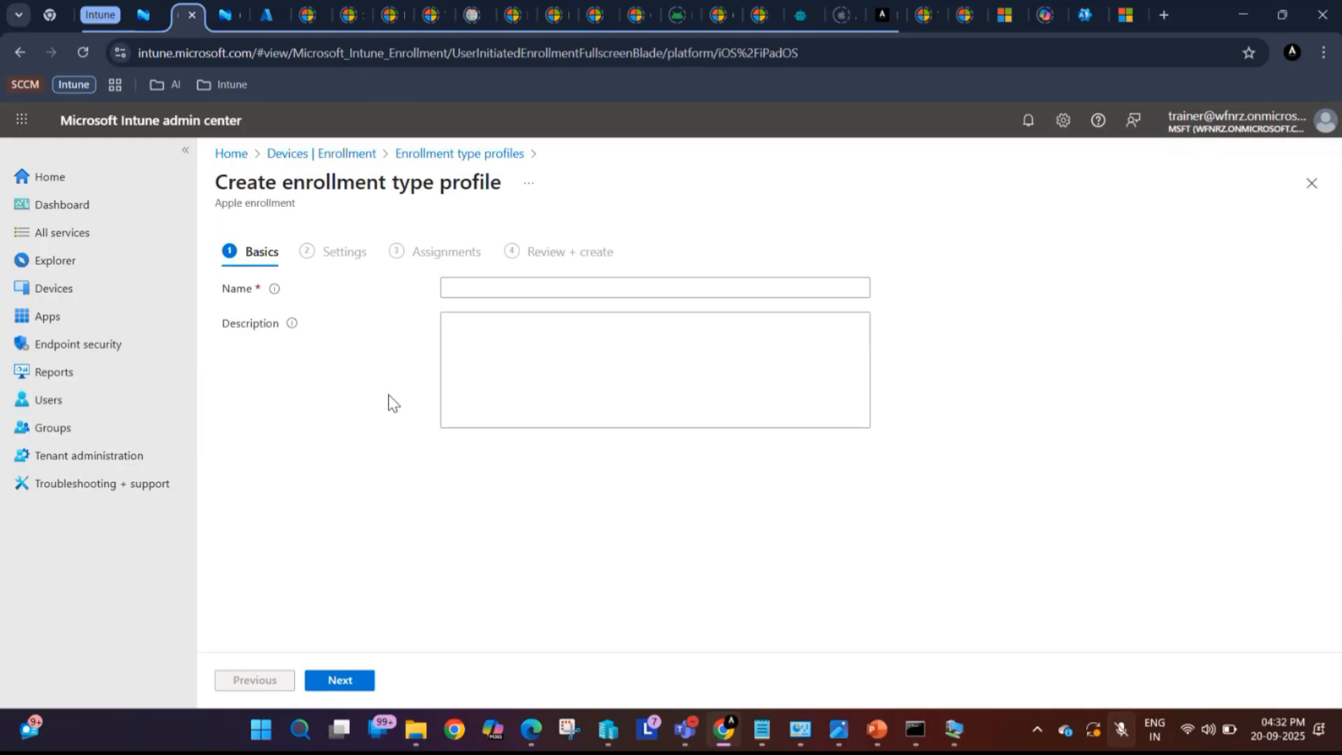
pyautogui.click(527, 287)
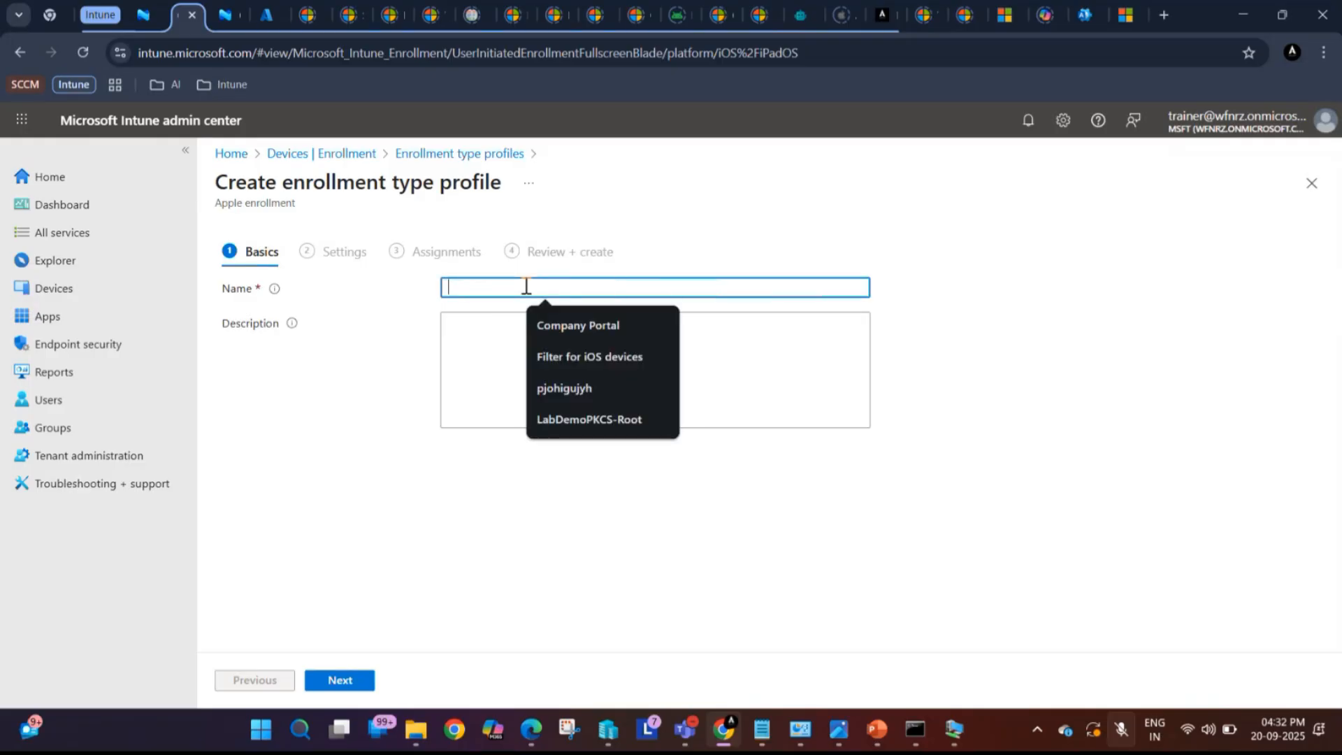
pyautogui.write('T')
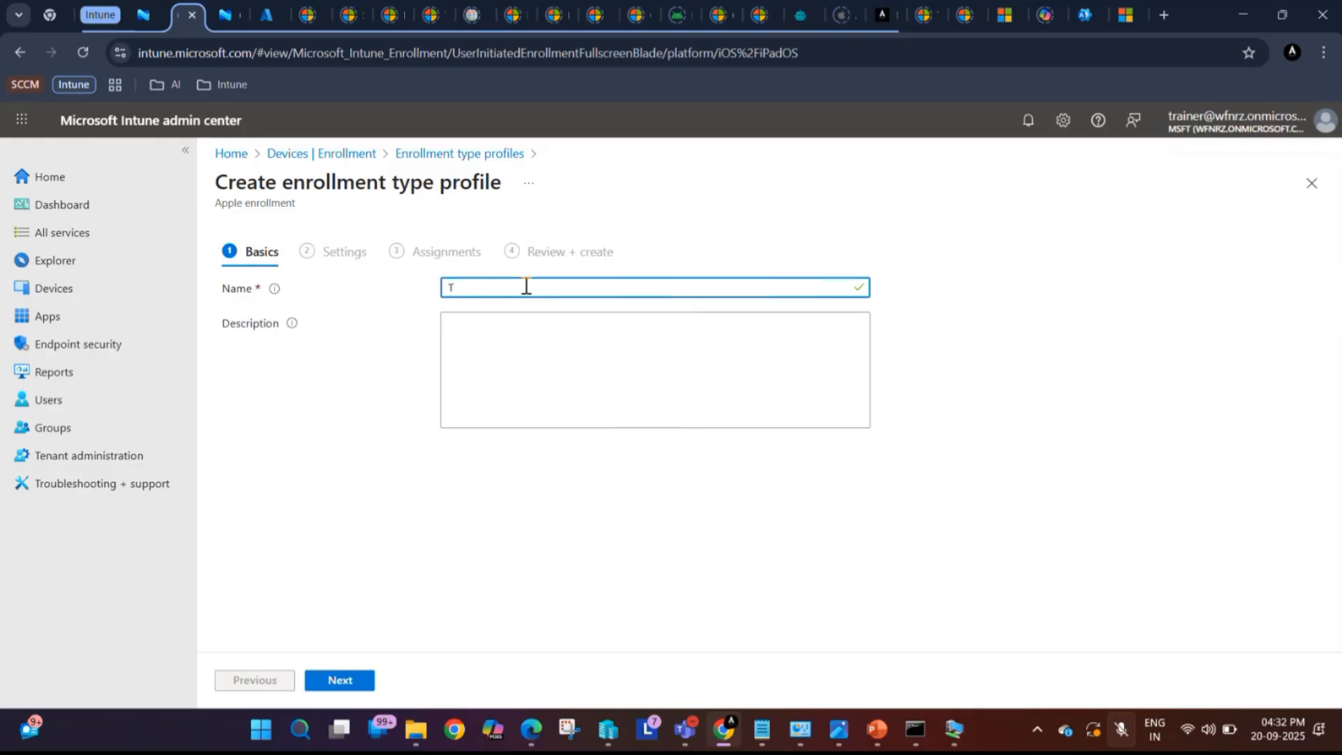
pyautogui.write('ypes')
pyautogui.click(343, 684)
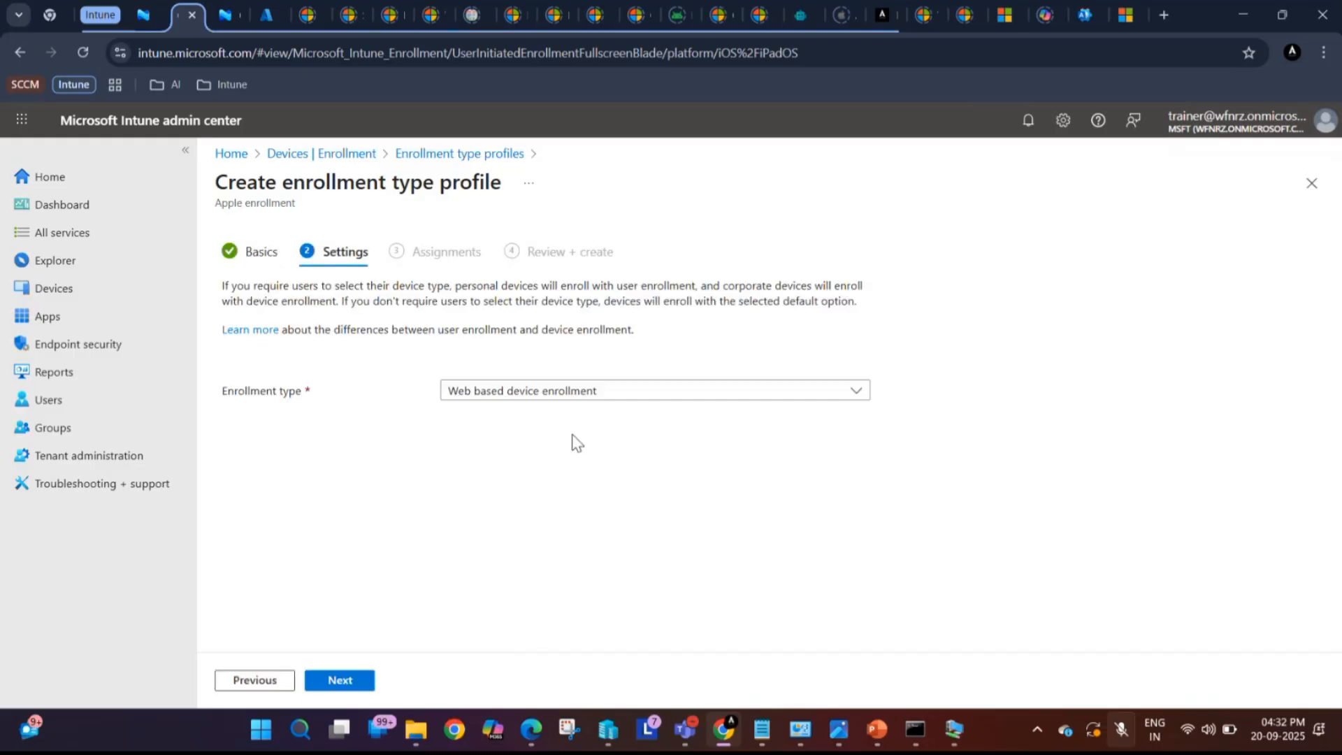
# Set the profile's enrollment type to Device enrollment with Company Portal
pyautogui.click(655, 392)
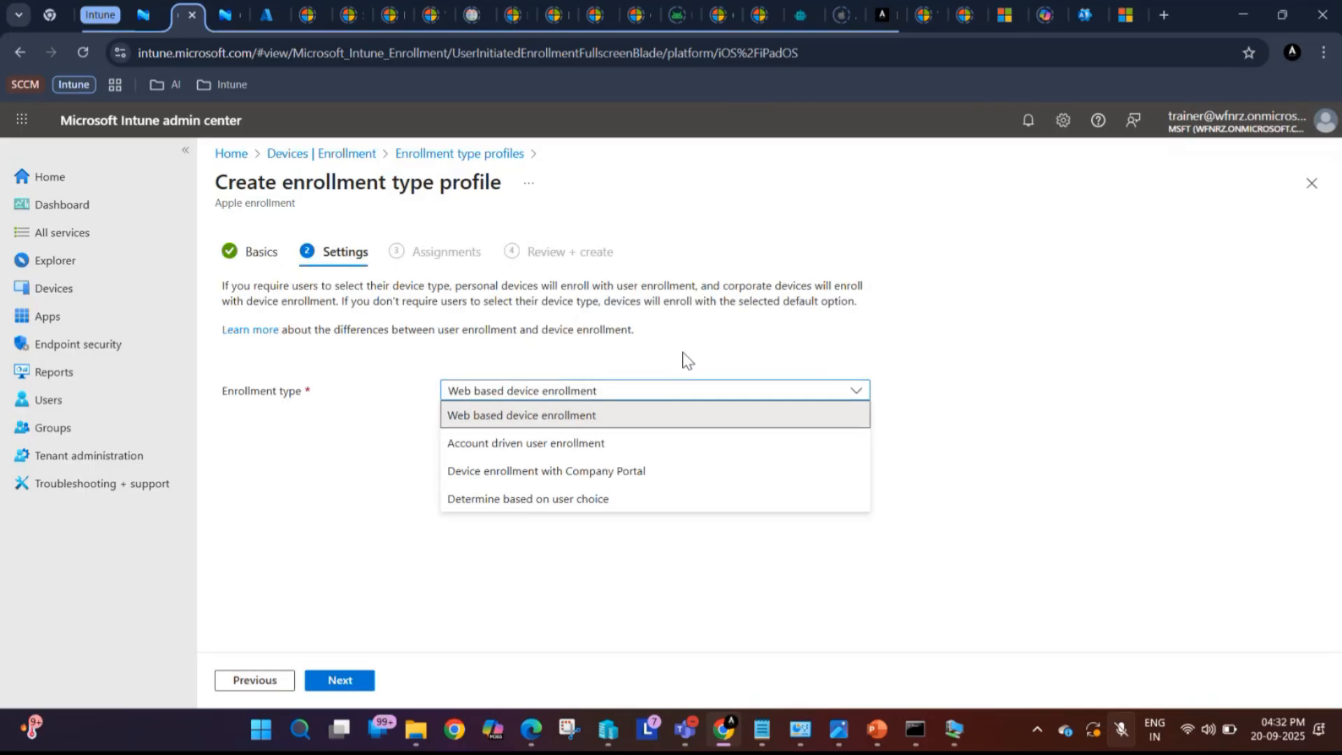
pyautogui.click(657, 465)
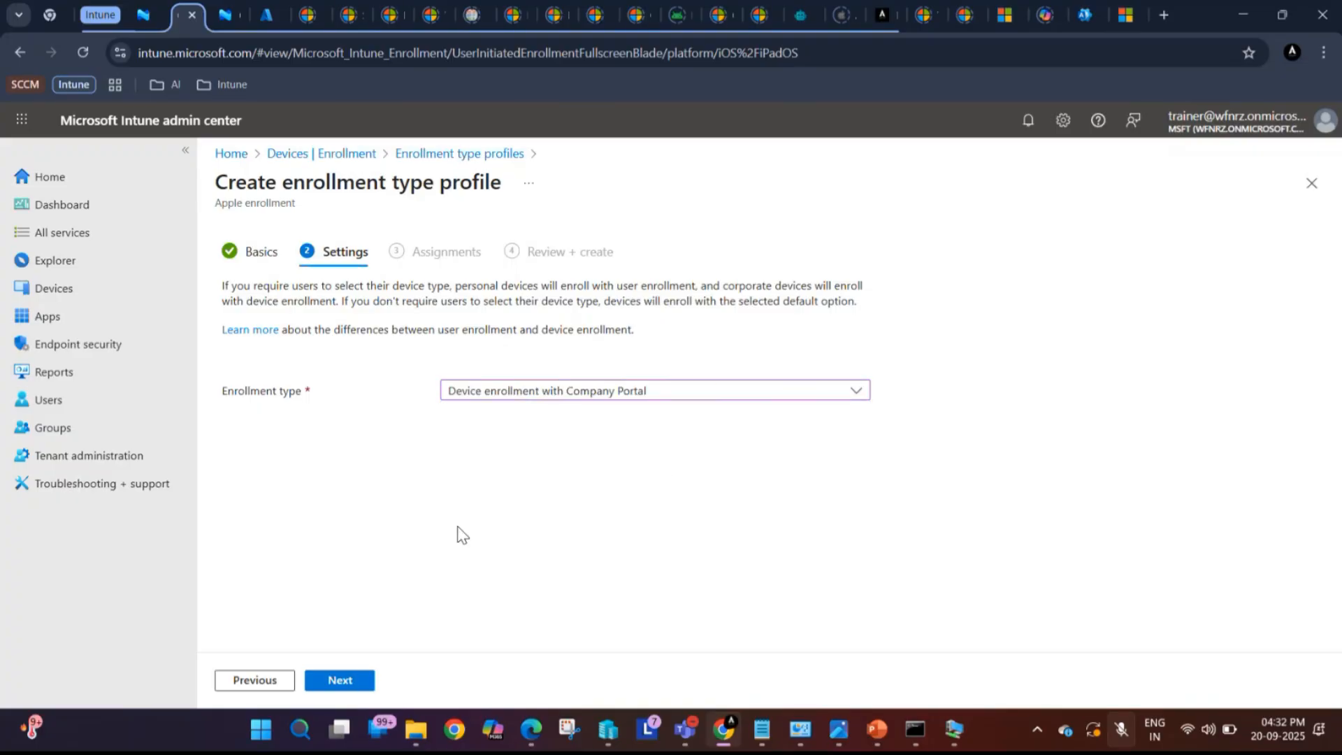
pyautogui.click(514, 406)
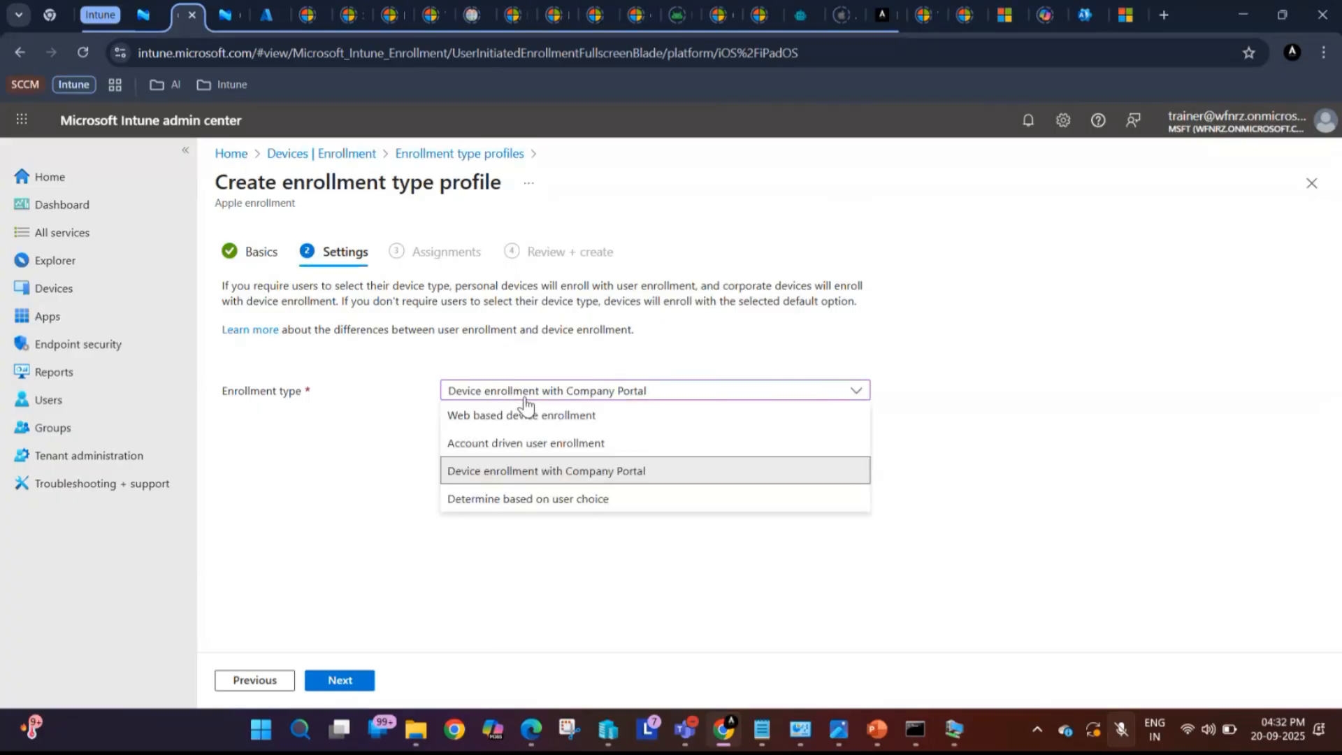
pyautogui.click(638, 472)
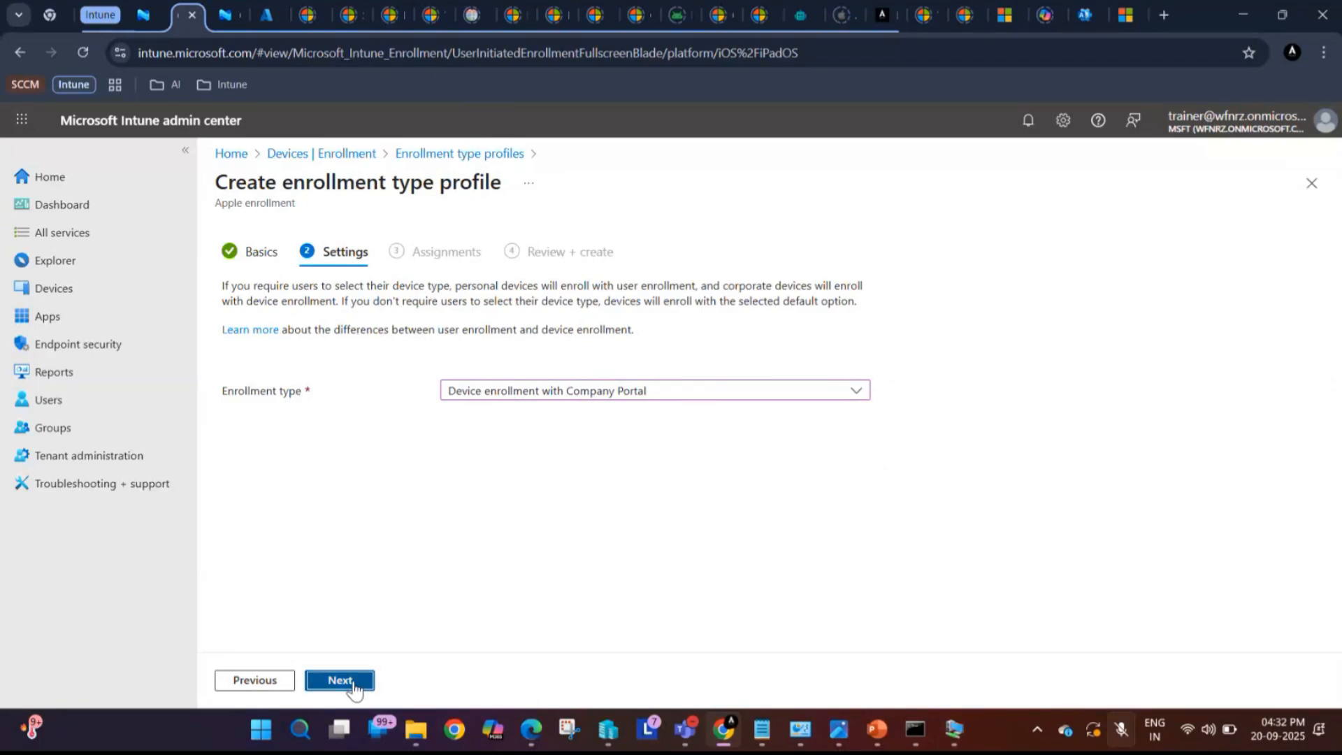
pyautogui.click(340, 679)
# Include the PKCS Demo group in the assignments, then review and create the Types profile
pyautogui.click(269, 314)
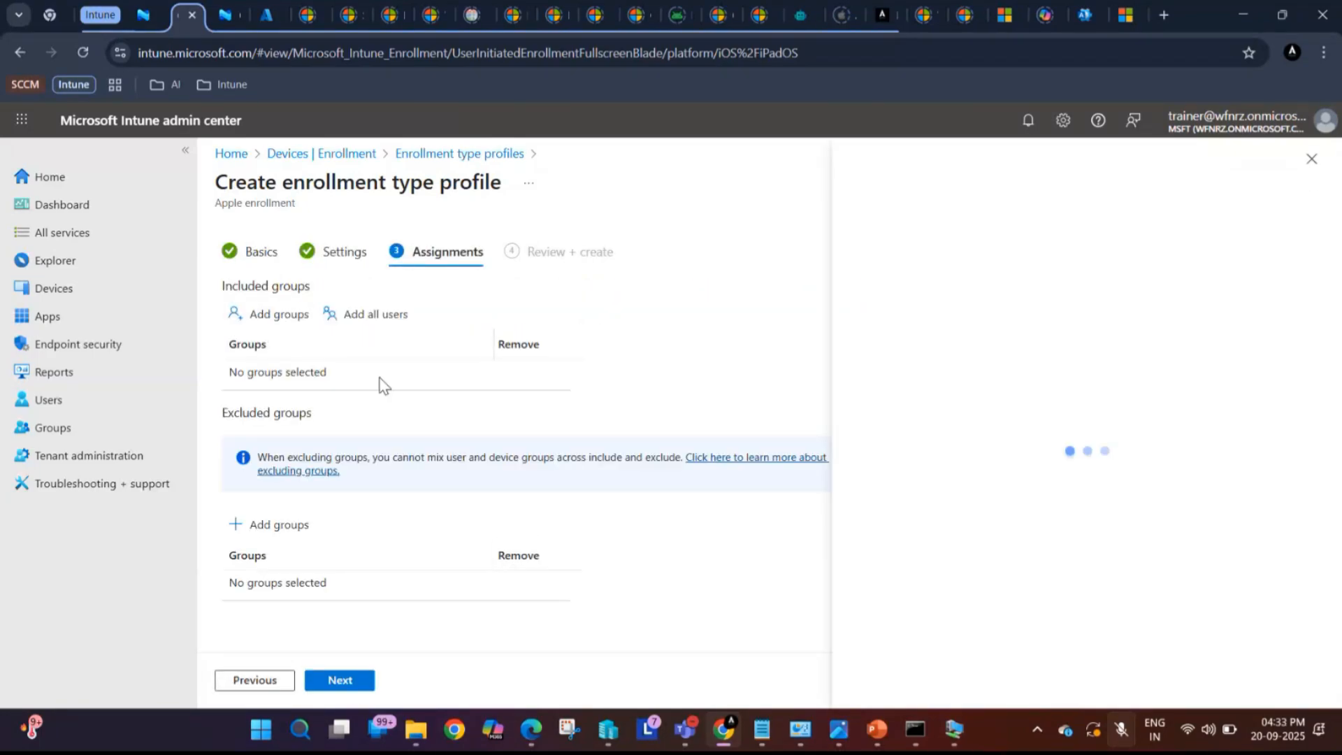
pyautogui.click(551, 291)
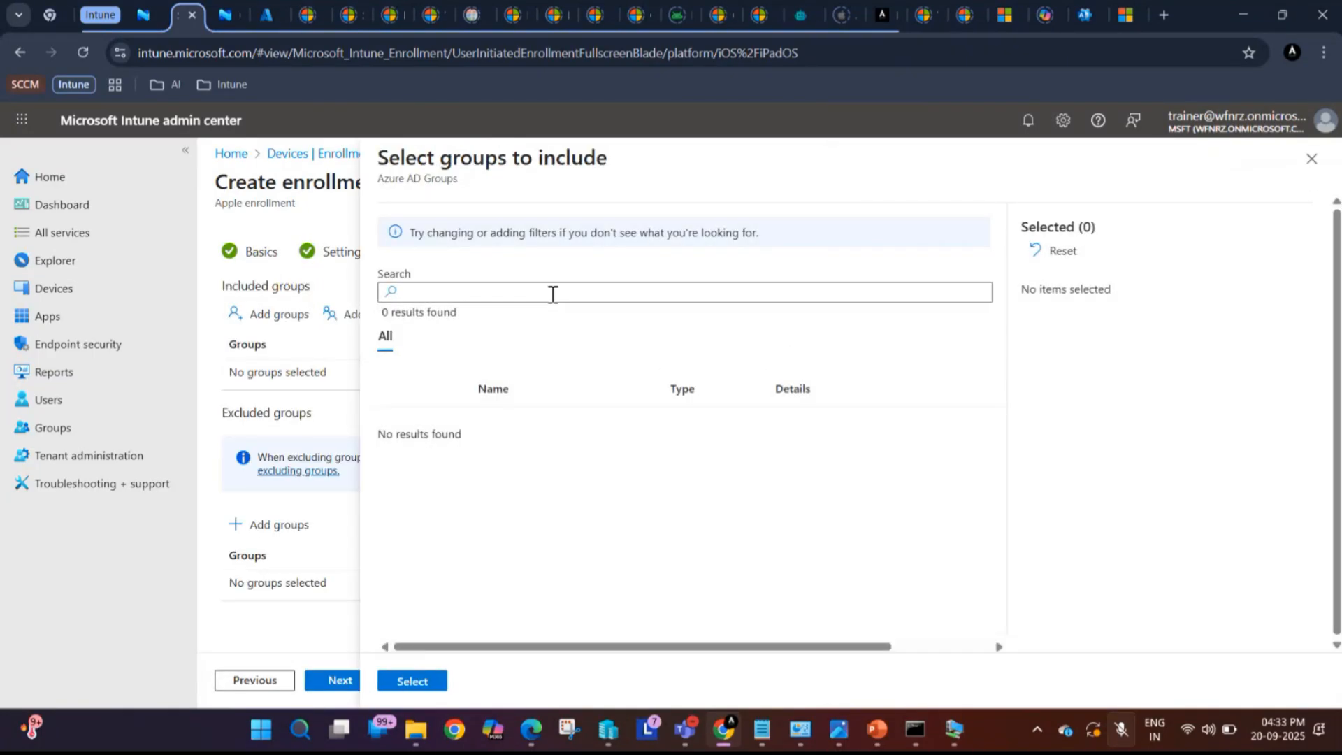
pyautogui.write('pk')
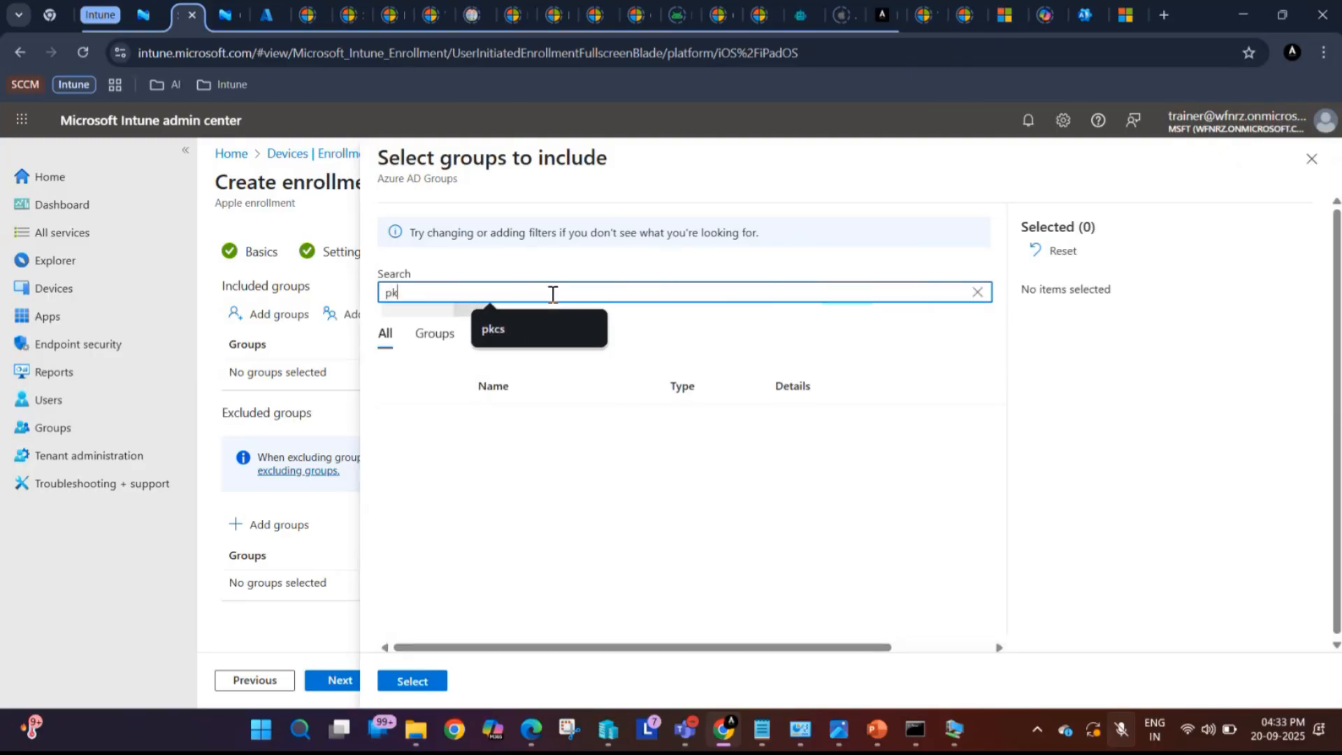
pyautogui.write('cs')
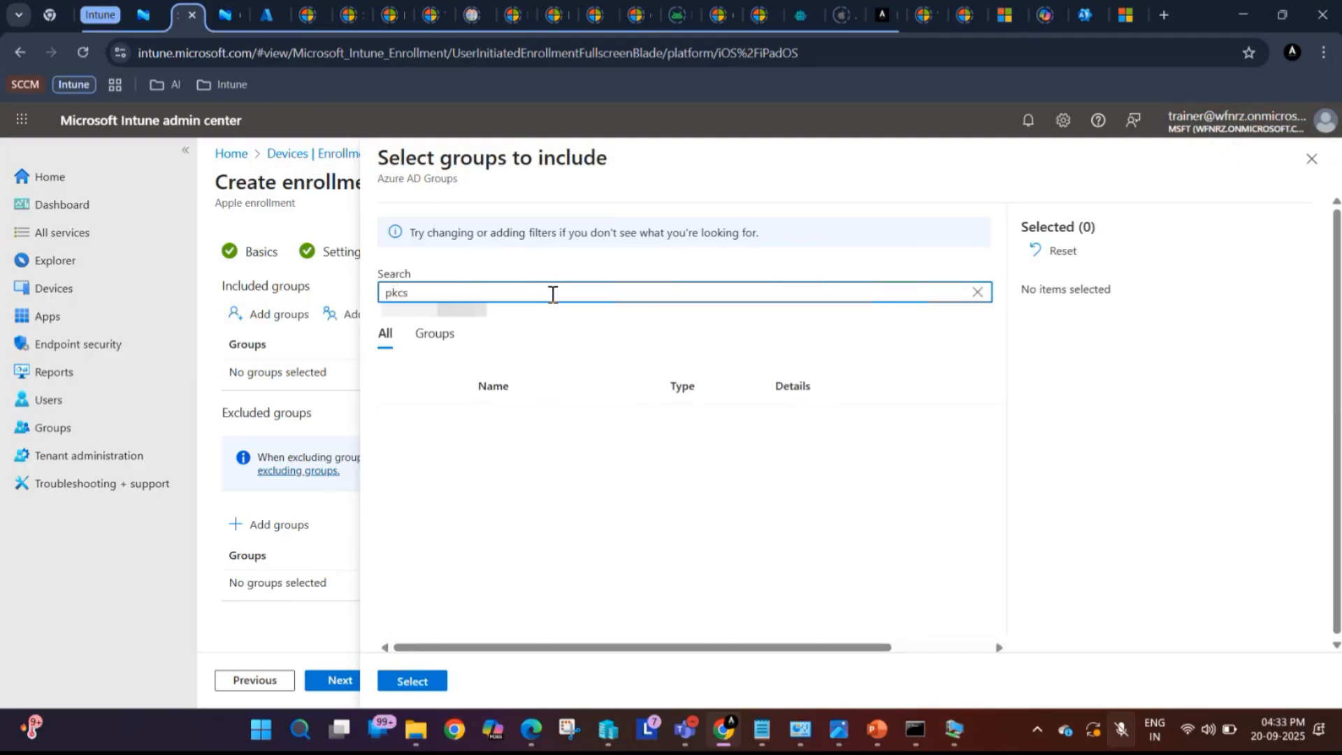
pyautogui.click(398, 430)
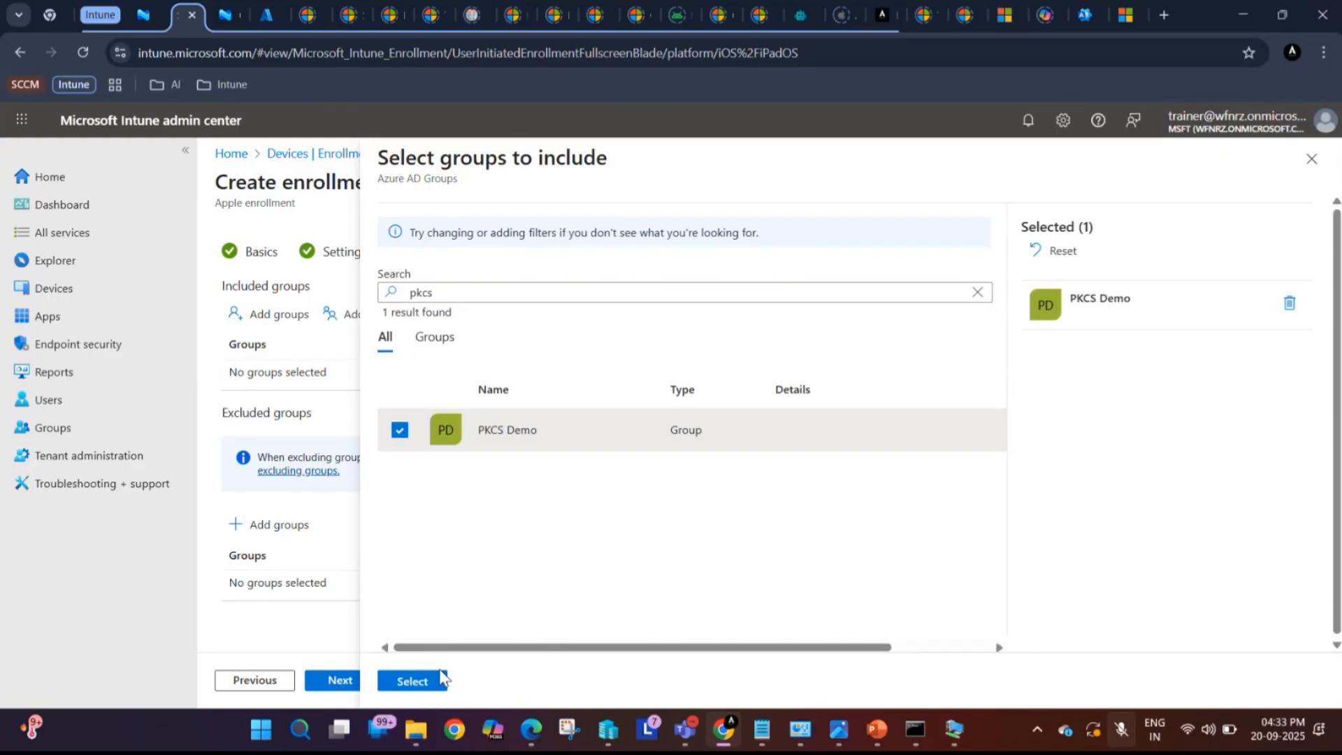
pyautogui.click(437, 684)
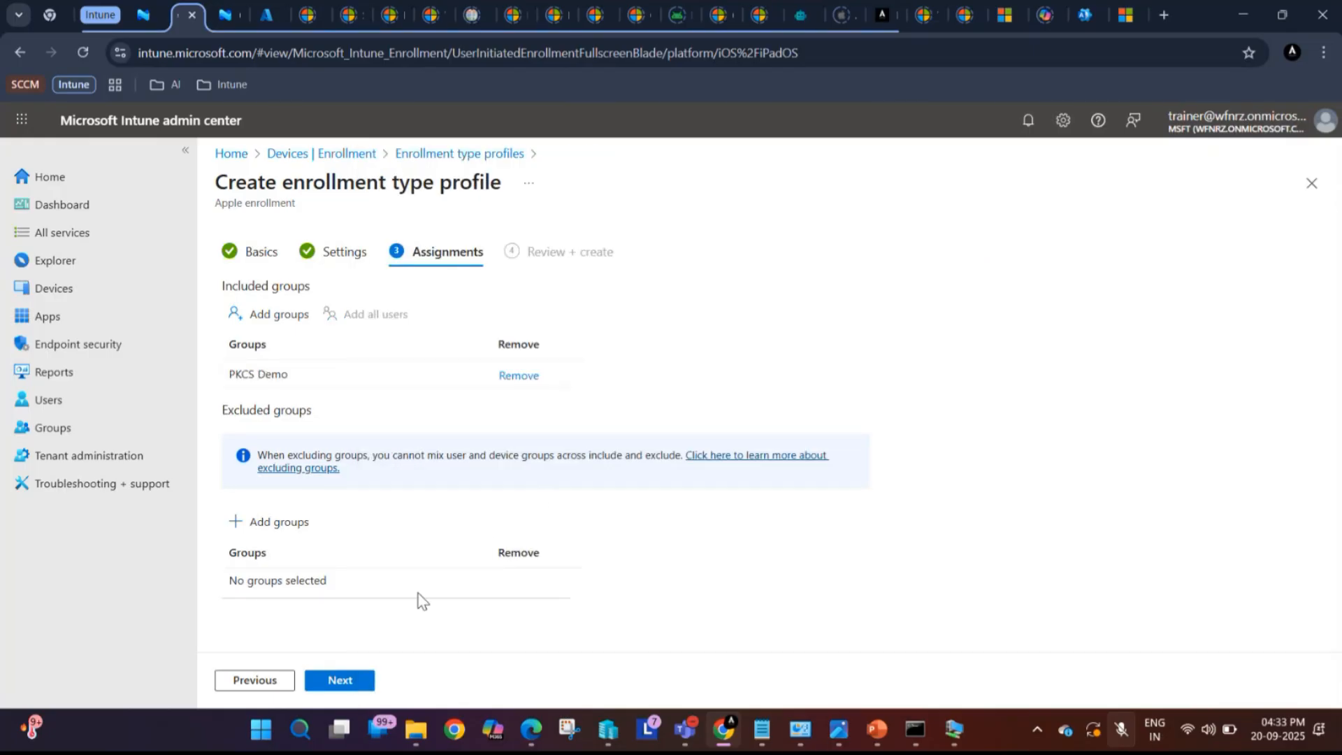
pyautogui.click(354, 685)
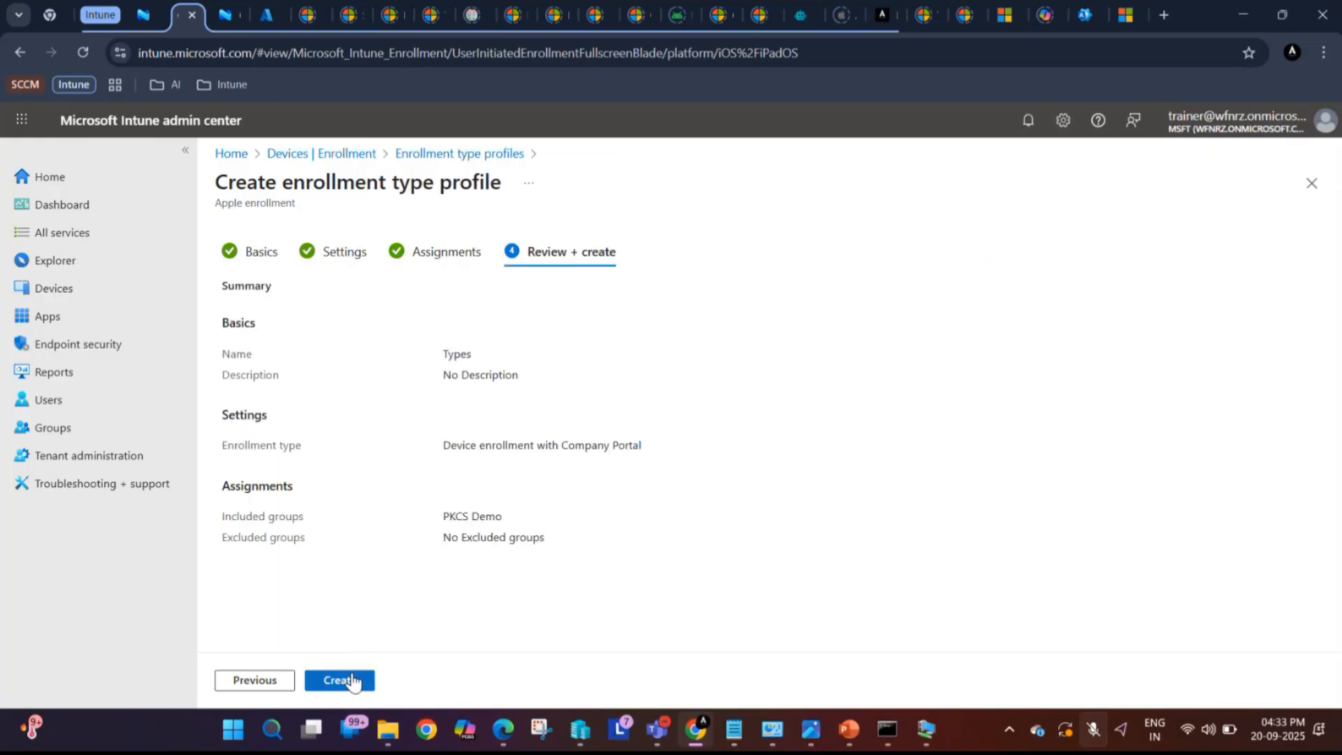
pyautogui.click(353, 680)
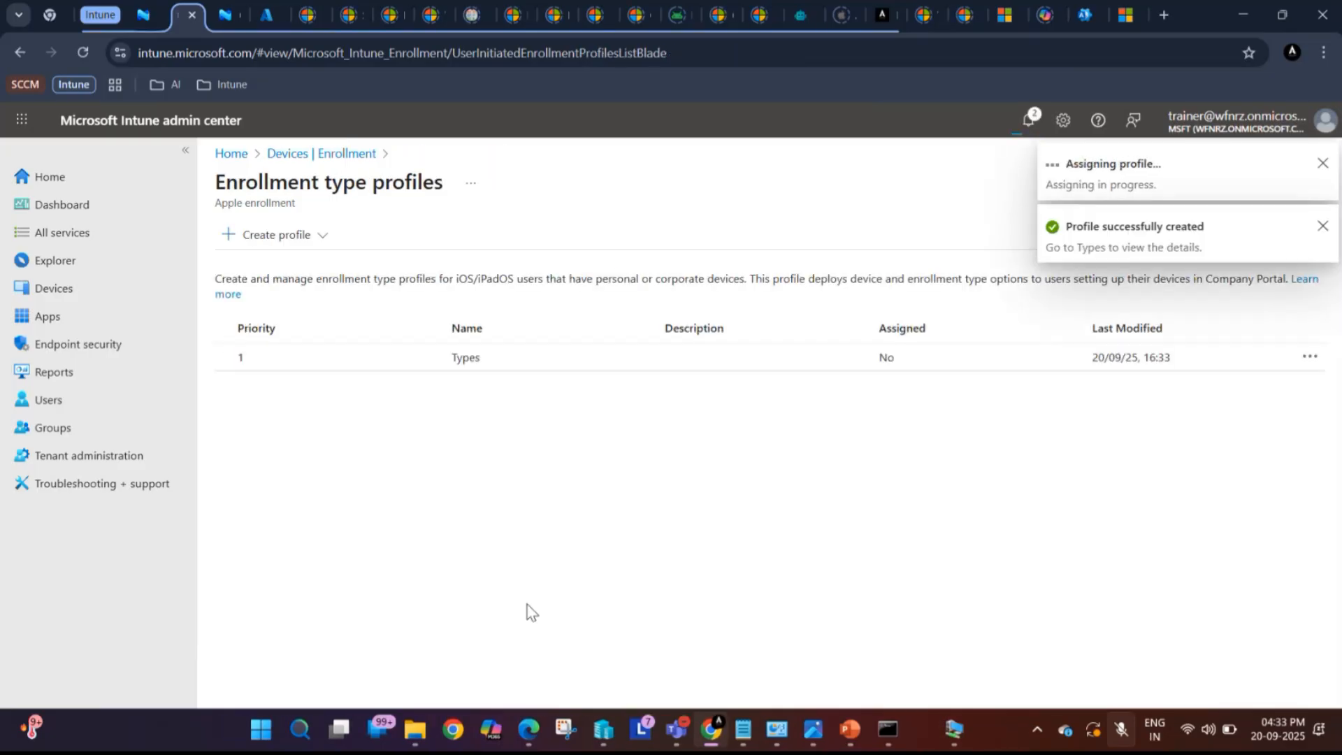
# Start a draft device type restriction named Restrictions, then discard it without saving
pyautogui.click(346, 158)
pyautogui.click(560, 590)
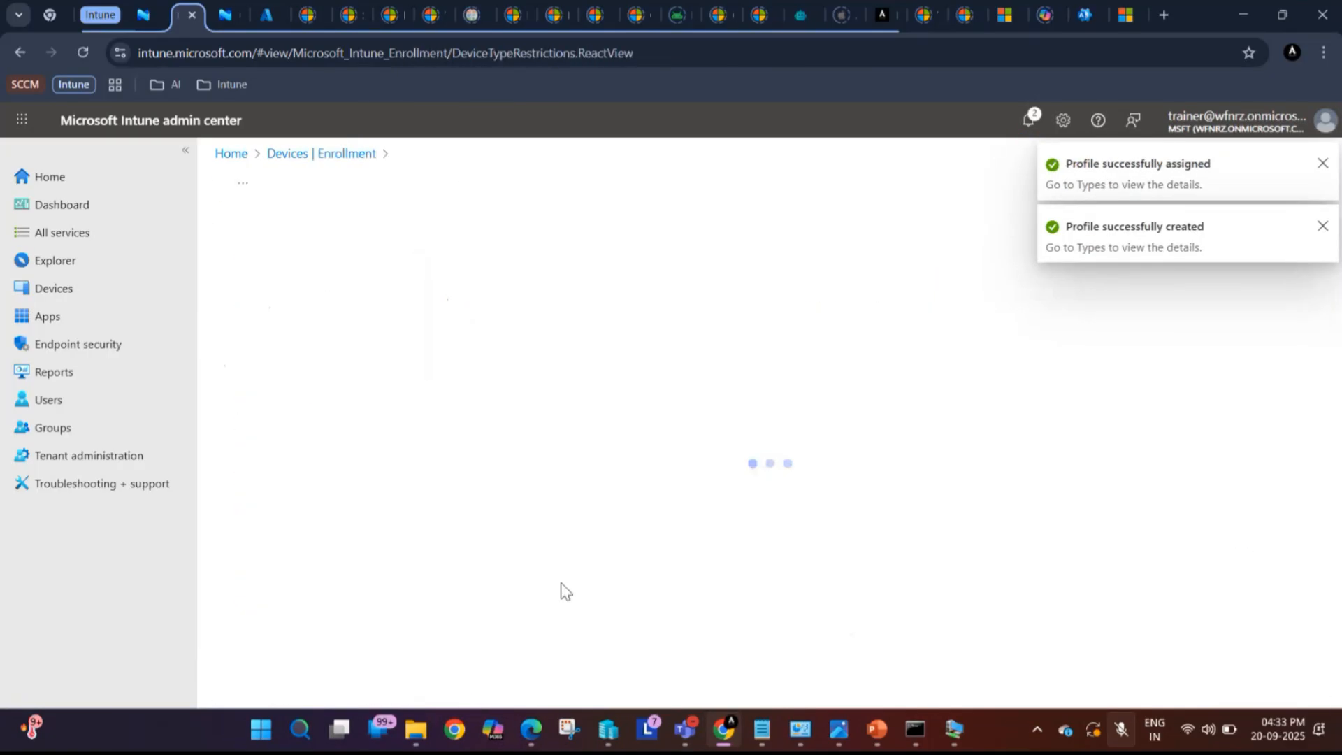
pyautogui.click(292, 294)
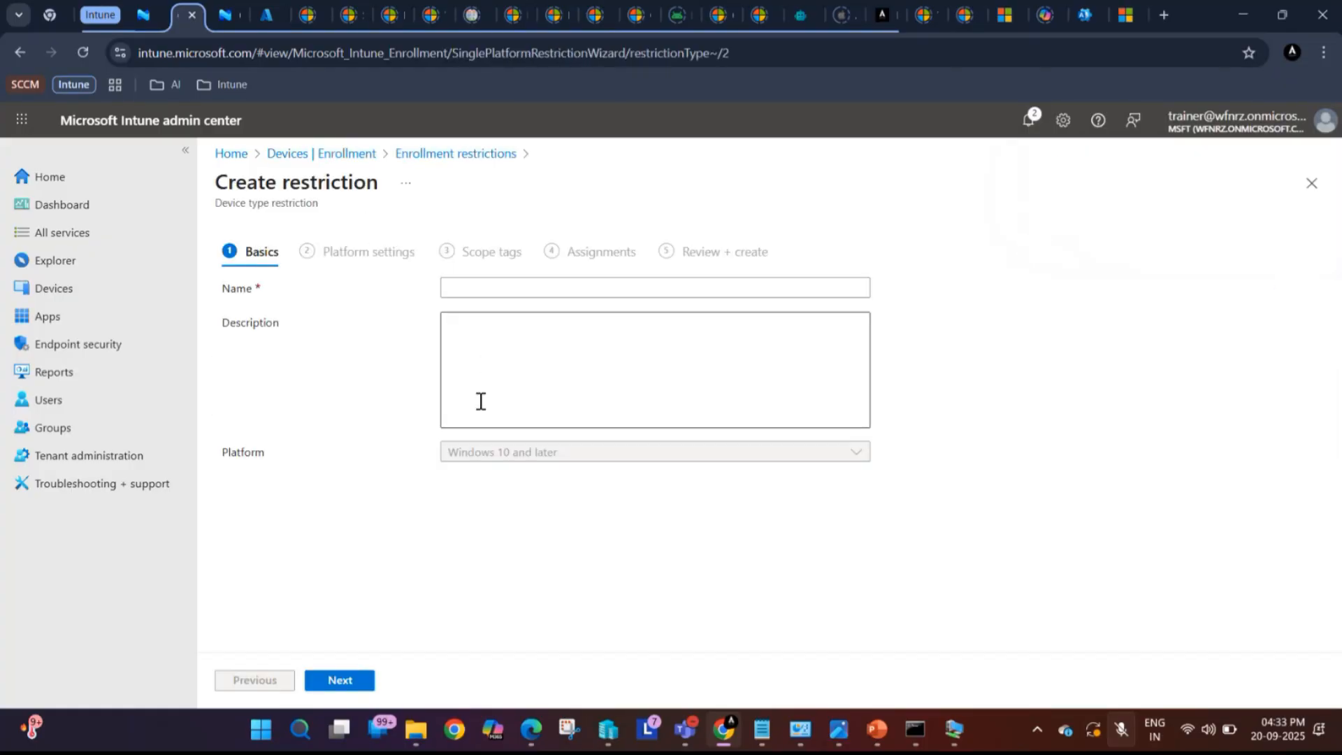
pyautogui.click(515, 287)
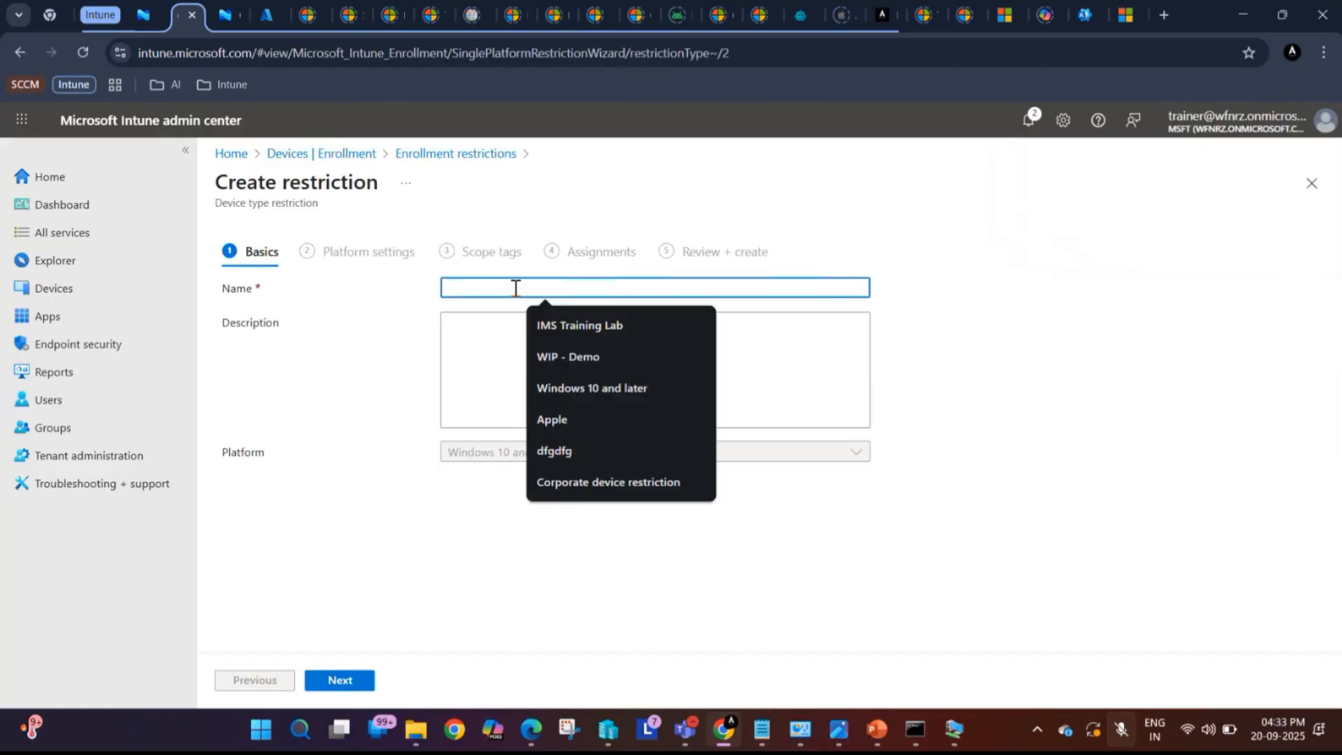
pyautogui.write('Restrictions')
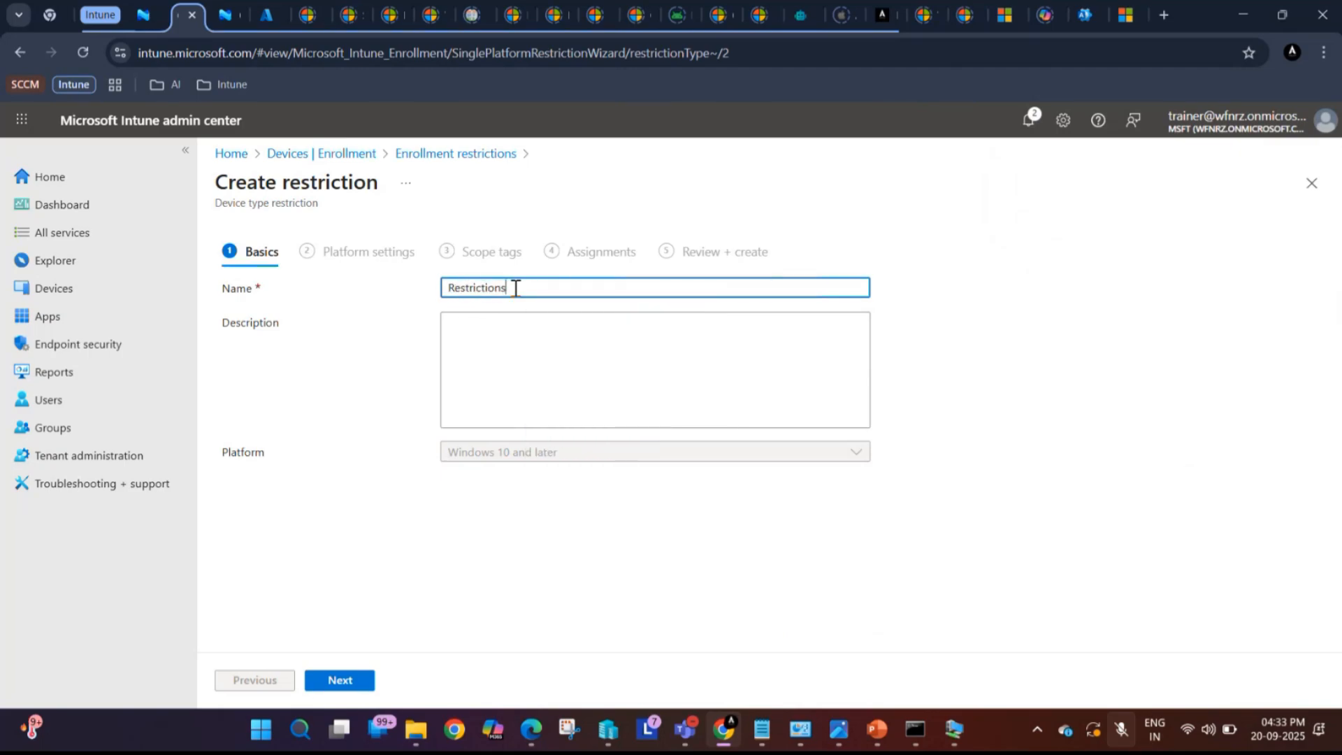
pyautogui.click(612, 466)
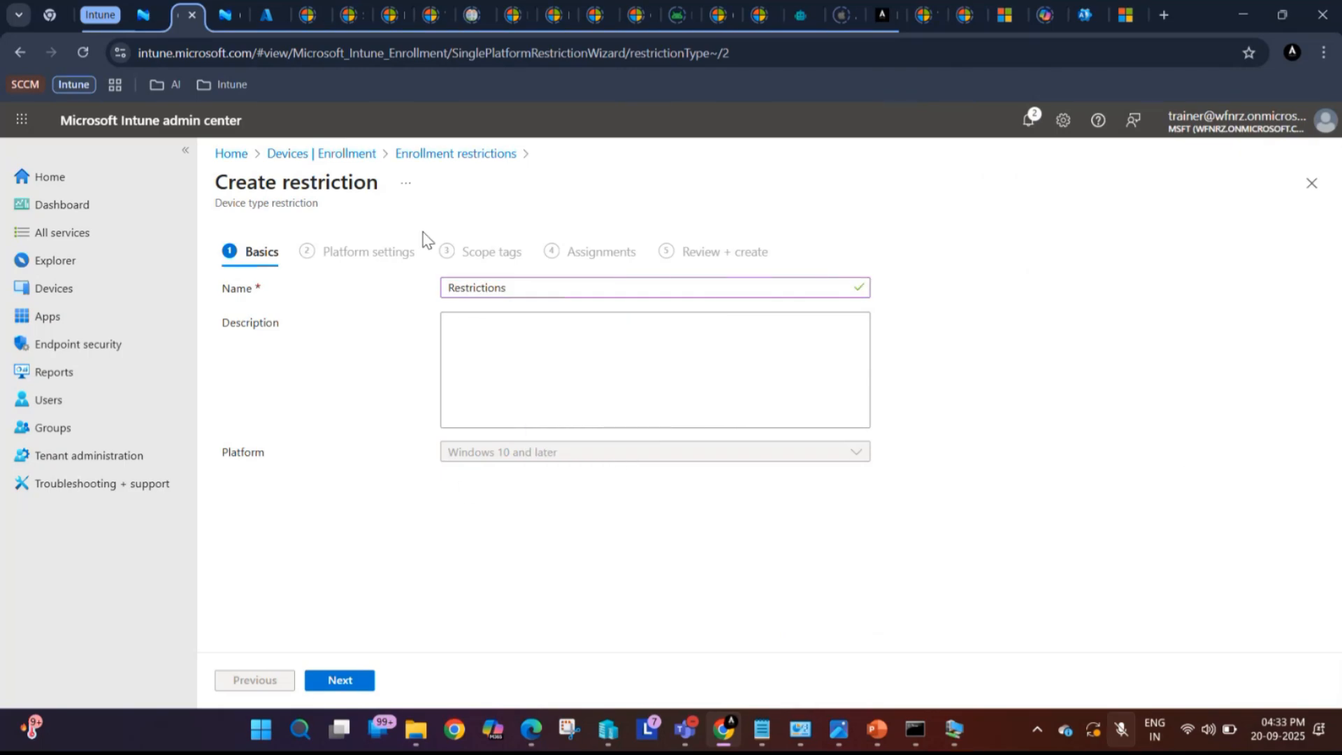
pyautogui.click(416, 165)
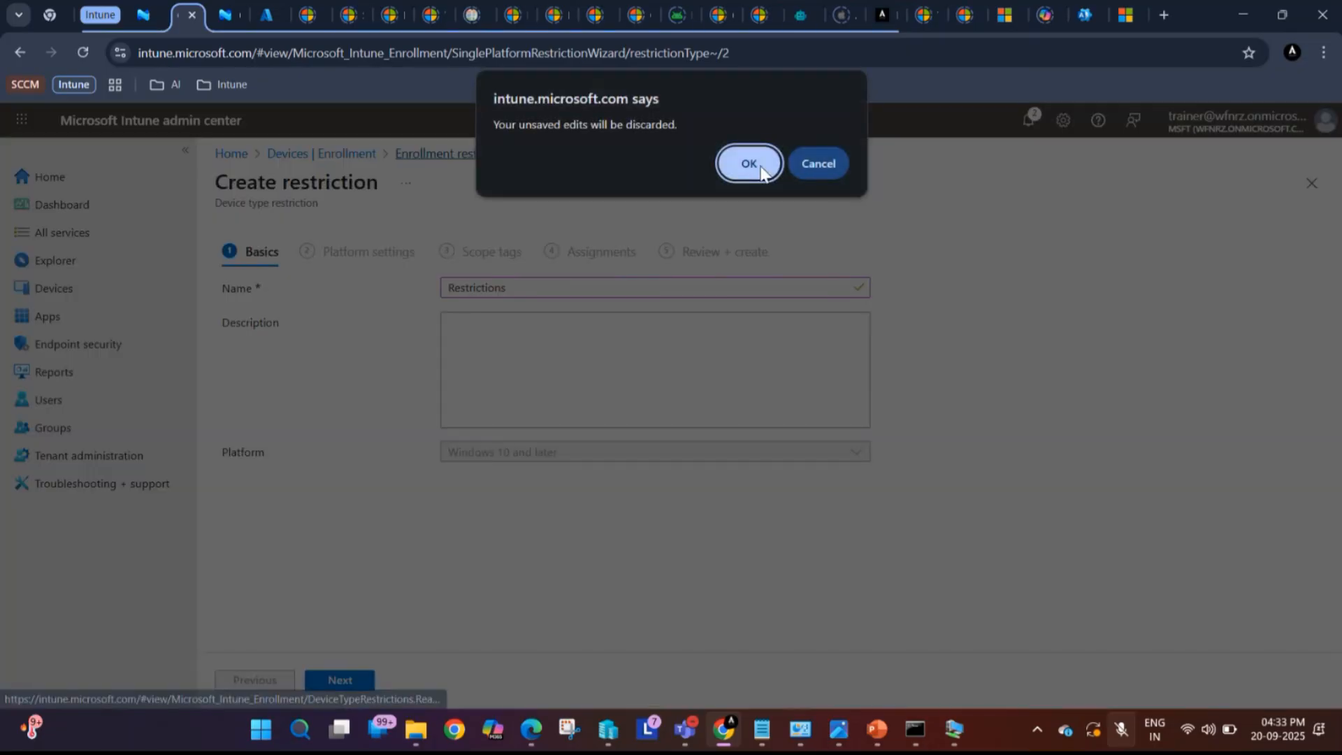
pyautogui.click(749, 163)
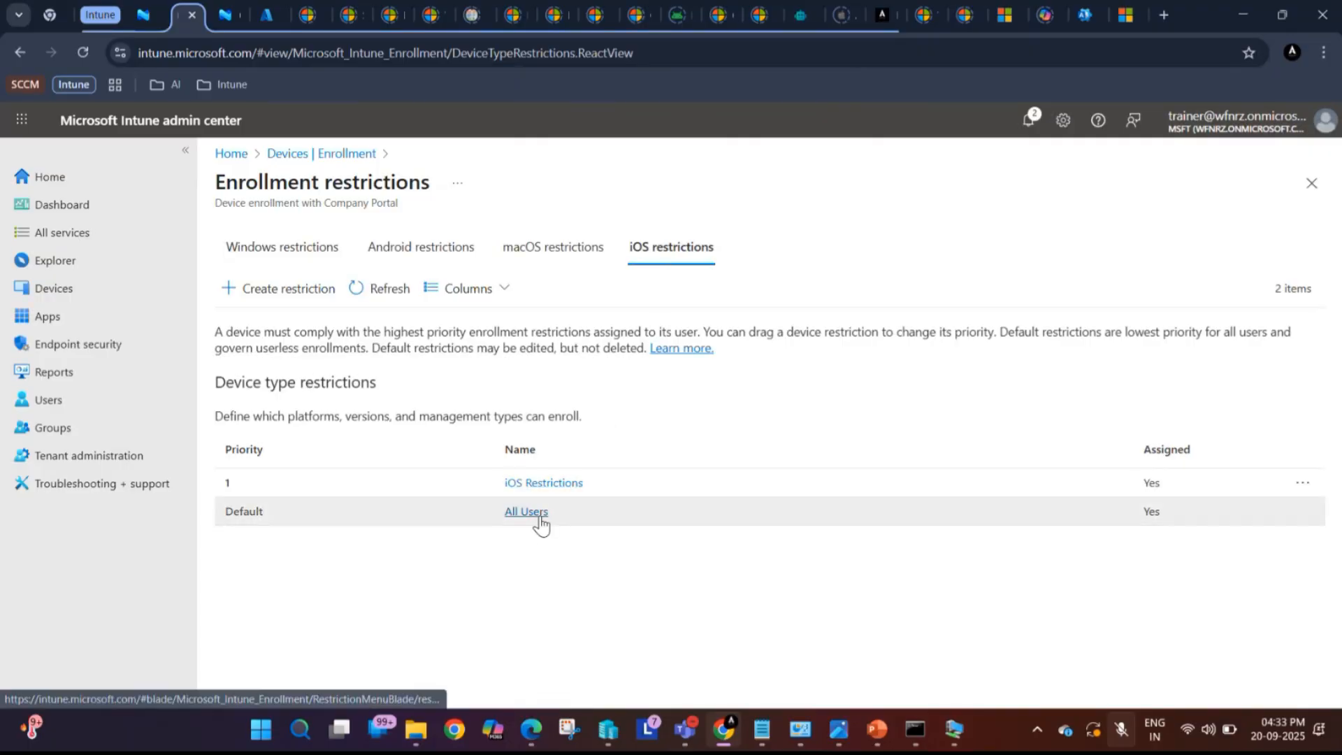
# Remove TestUserGroup from the iOS Restrictions assignments and save, leaving no included groups
pyautogui.click(545, 484)
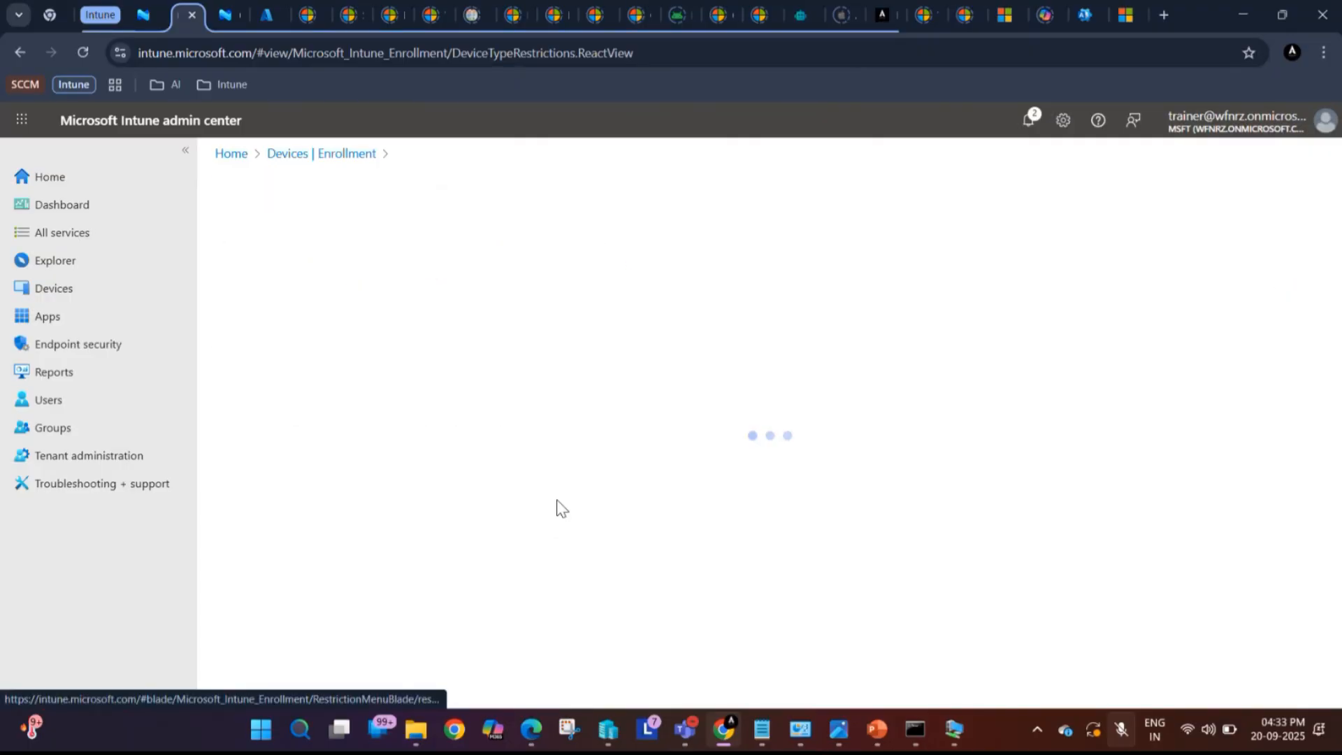
pyautogui.click(337, 327)
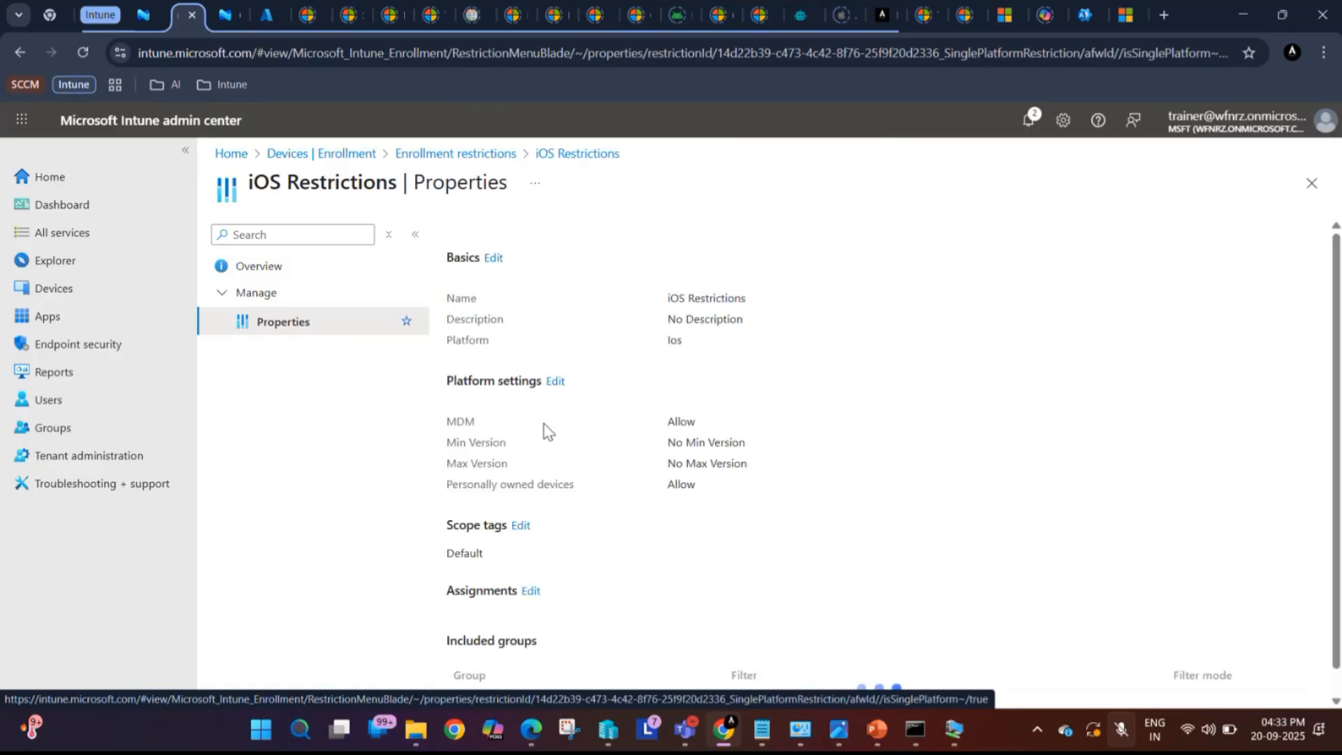
pyautogui.scroll(-1, 549, 432)
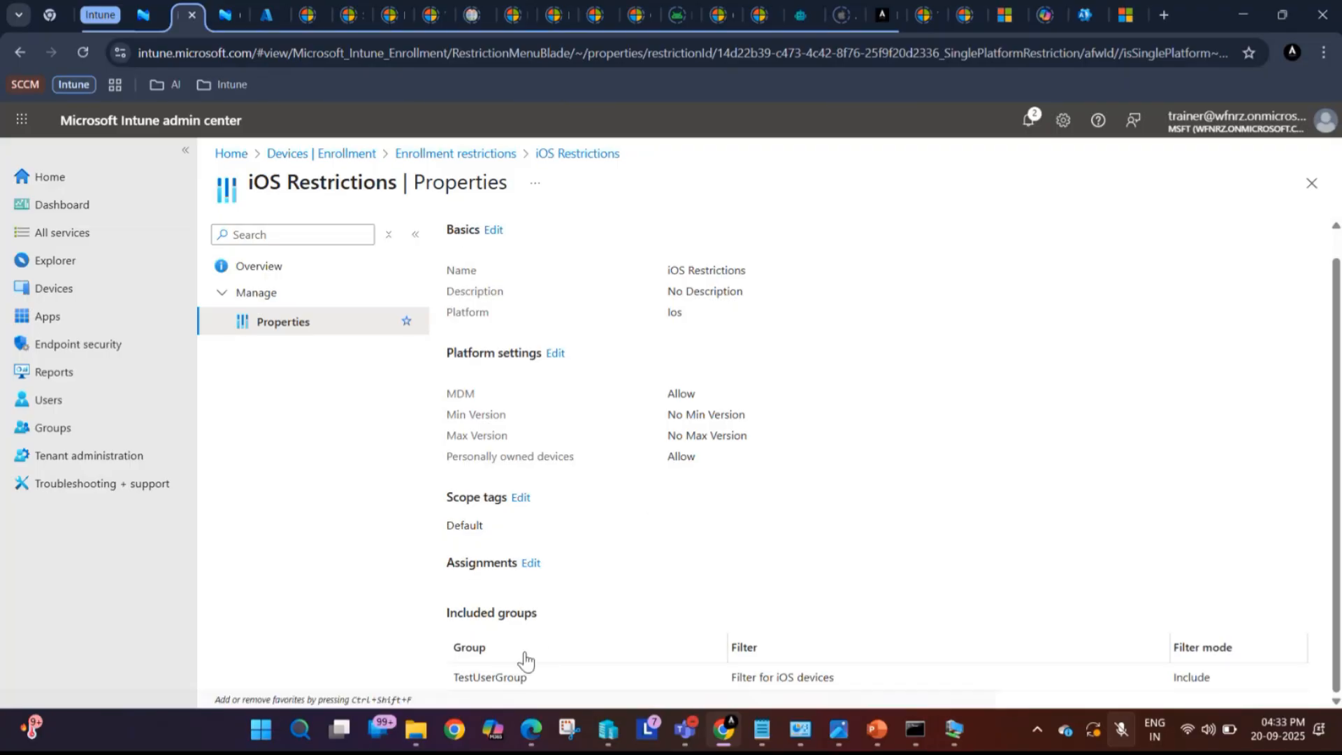
pyautogui.click(530, 564)
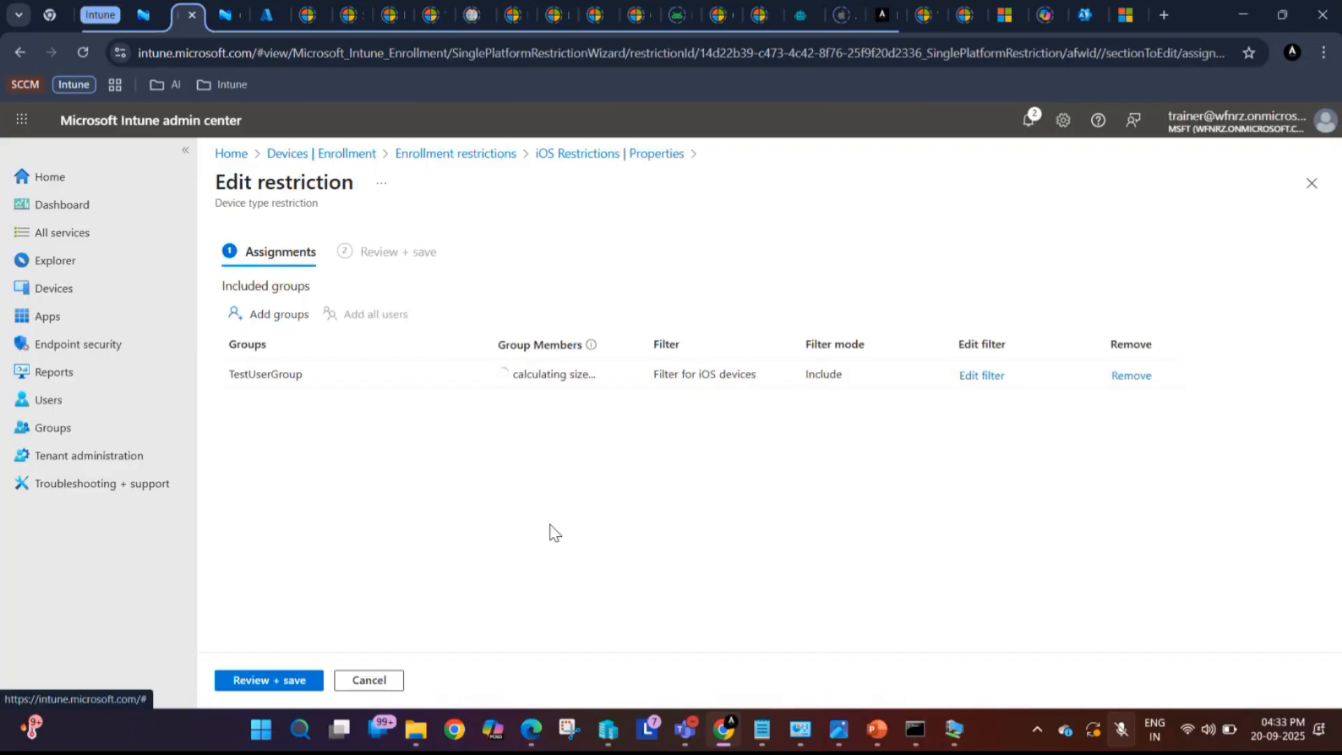
pyautogui.click(1131, 375)
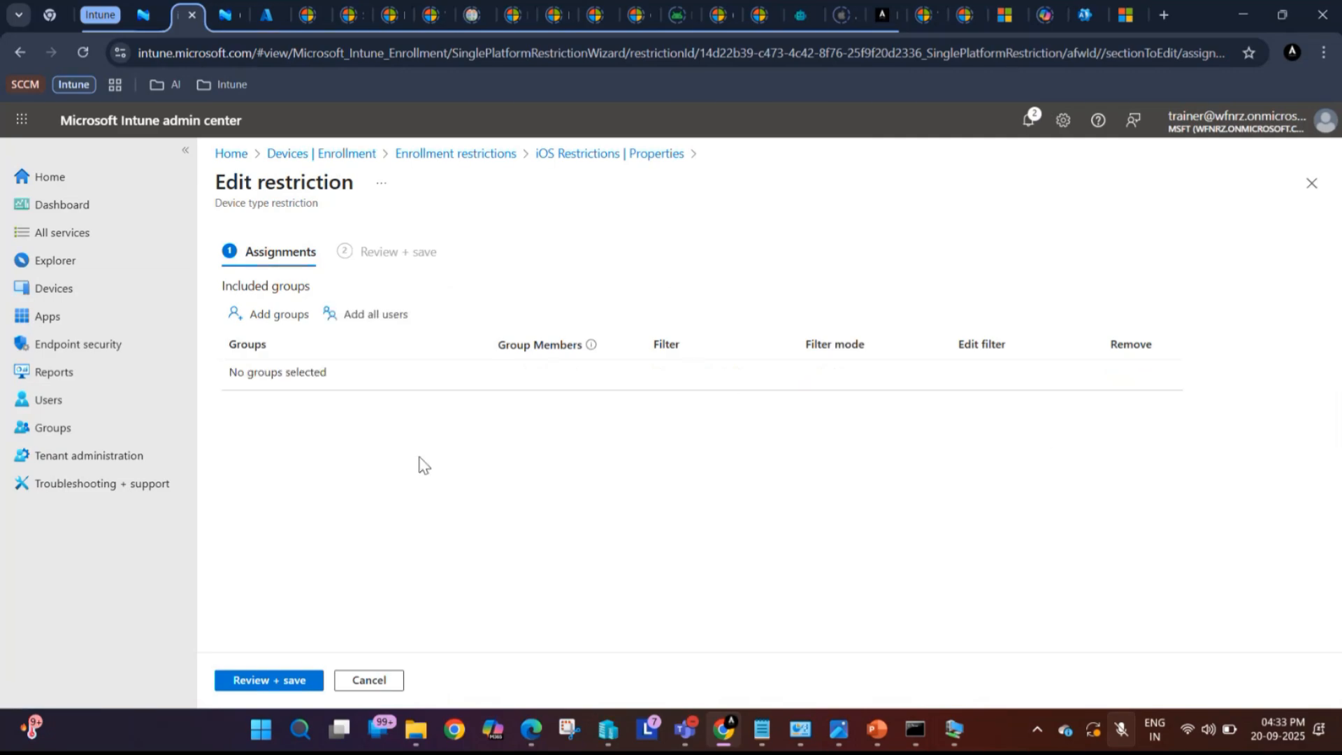
pyautogui.click(280, 681)
pyautogui.click(253, 680)
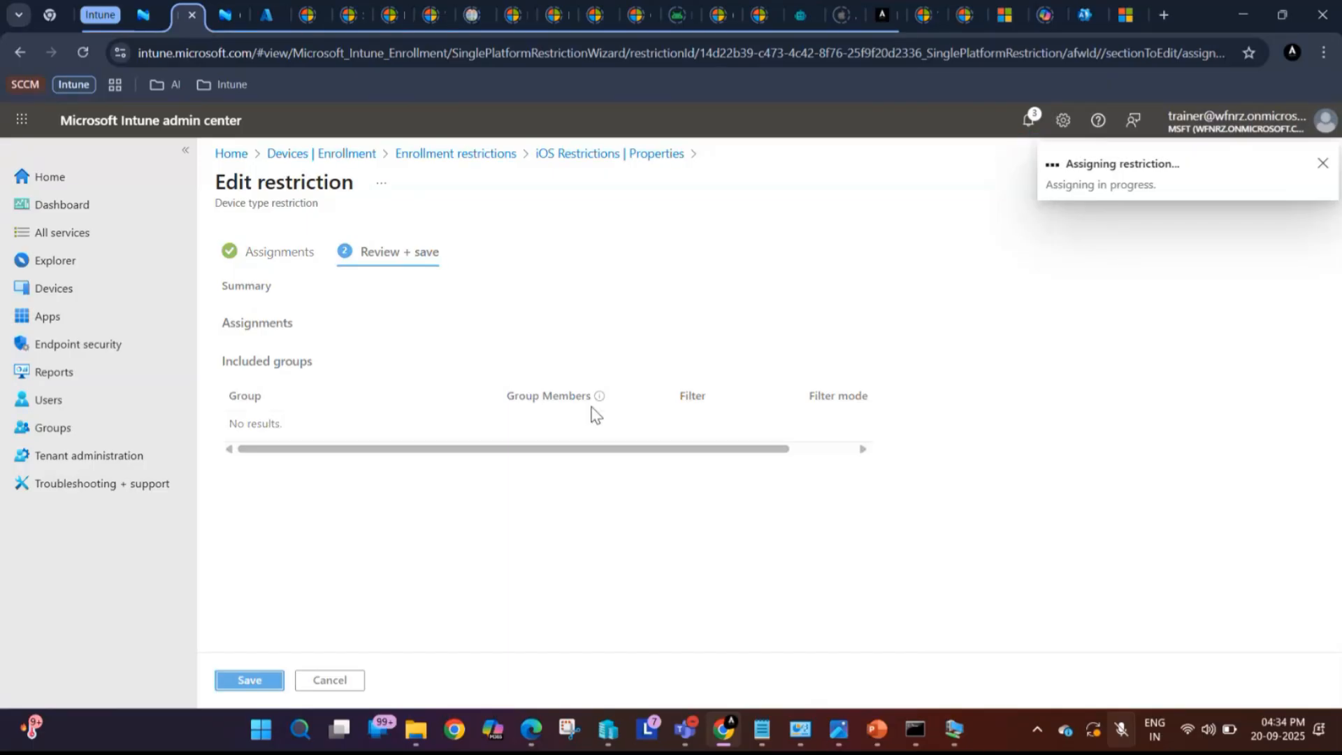
pyautogui.scroll(-1, 634, 488)
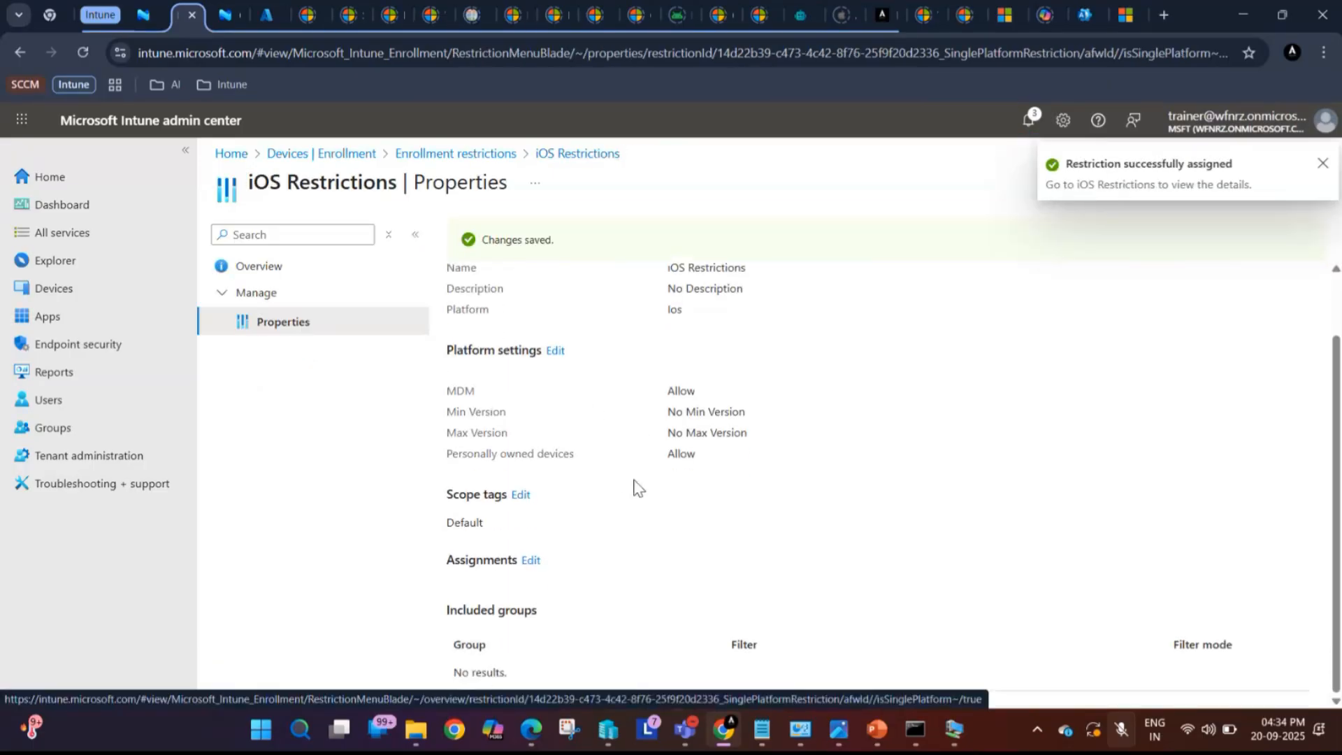
pyautogui.scroll(1, 566, 194)
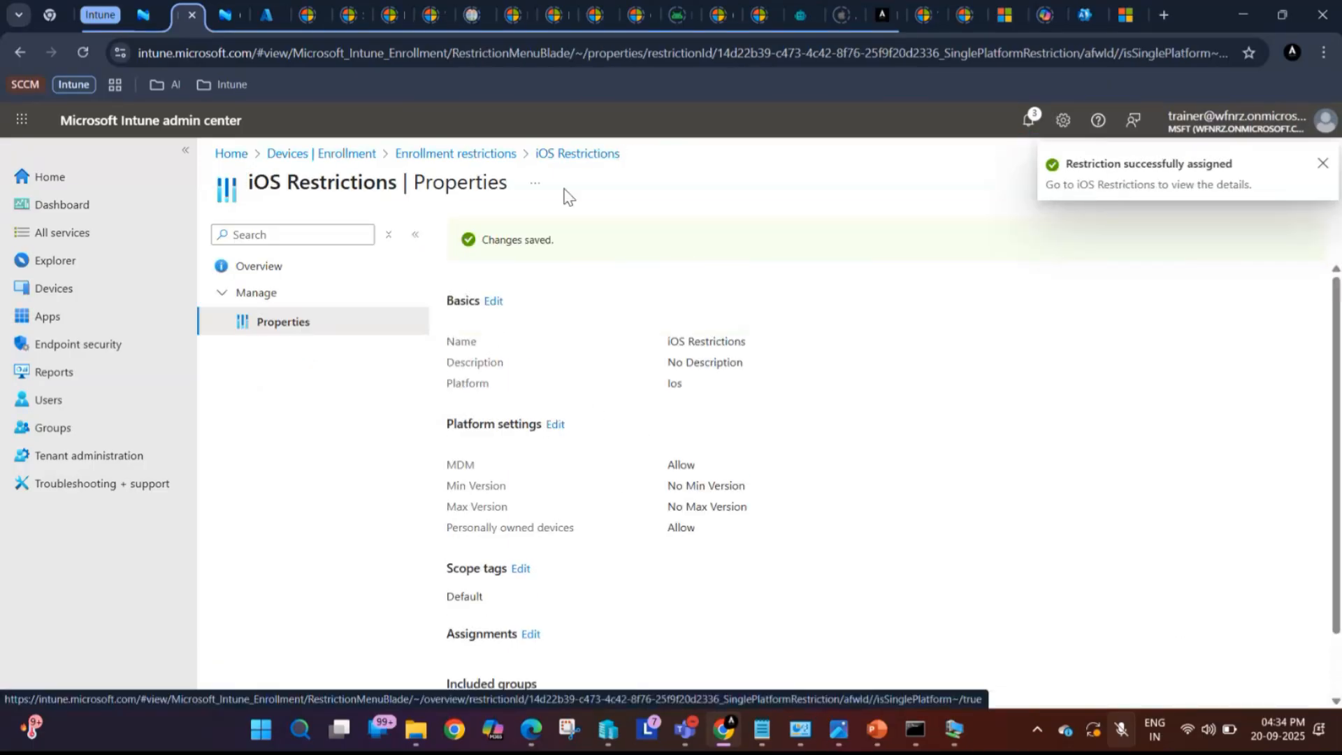
# Open the Types enrollment profile's properties to confirm it is assigned to PKCS Demo
pyautogui.click(499, 156)
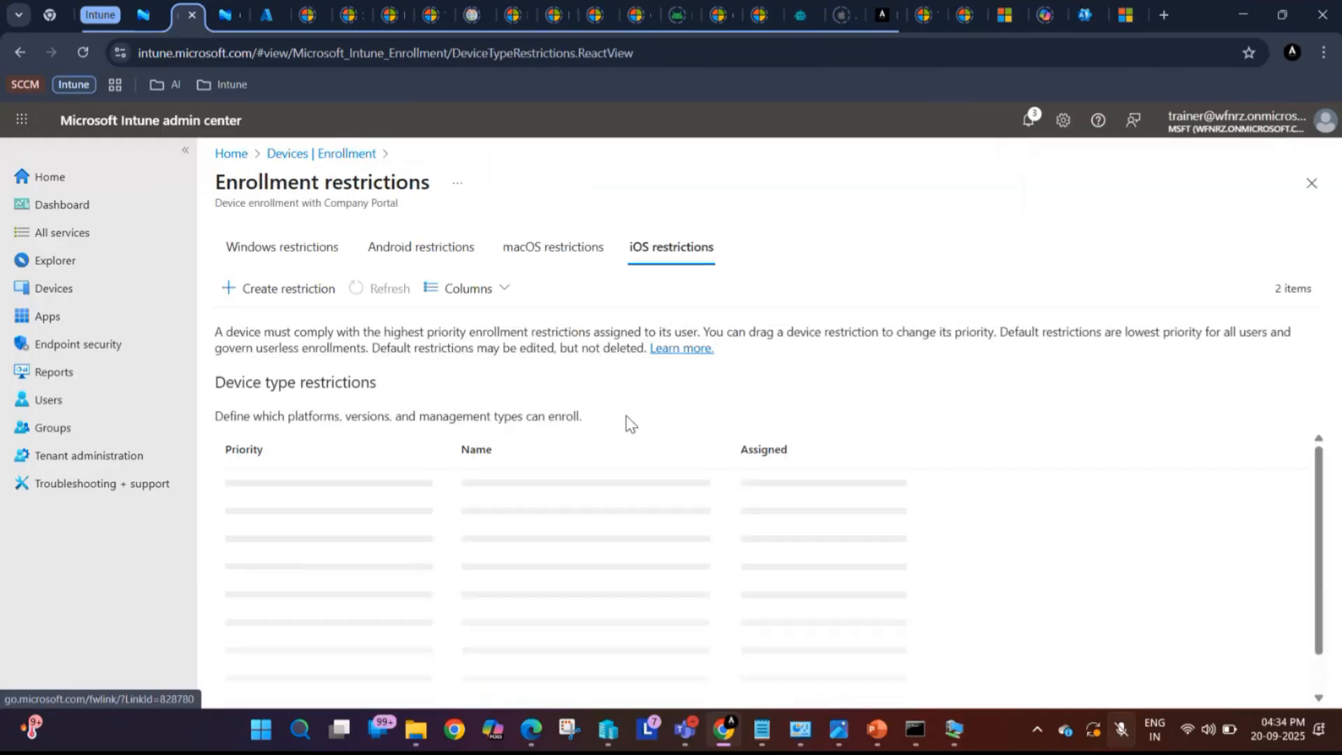
pyautogui.click(334, 160)
pyautogui.scroll(-3, 689, 548)
pyautogui.click(559, 537)
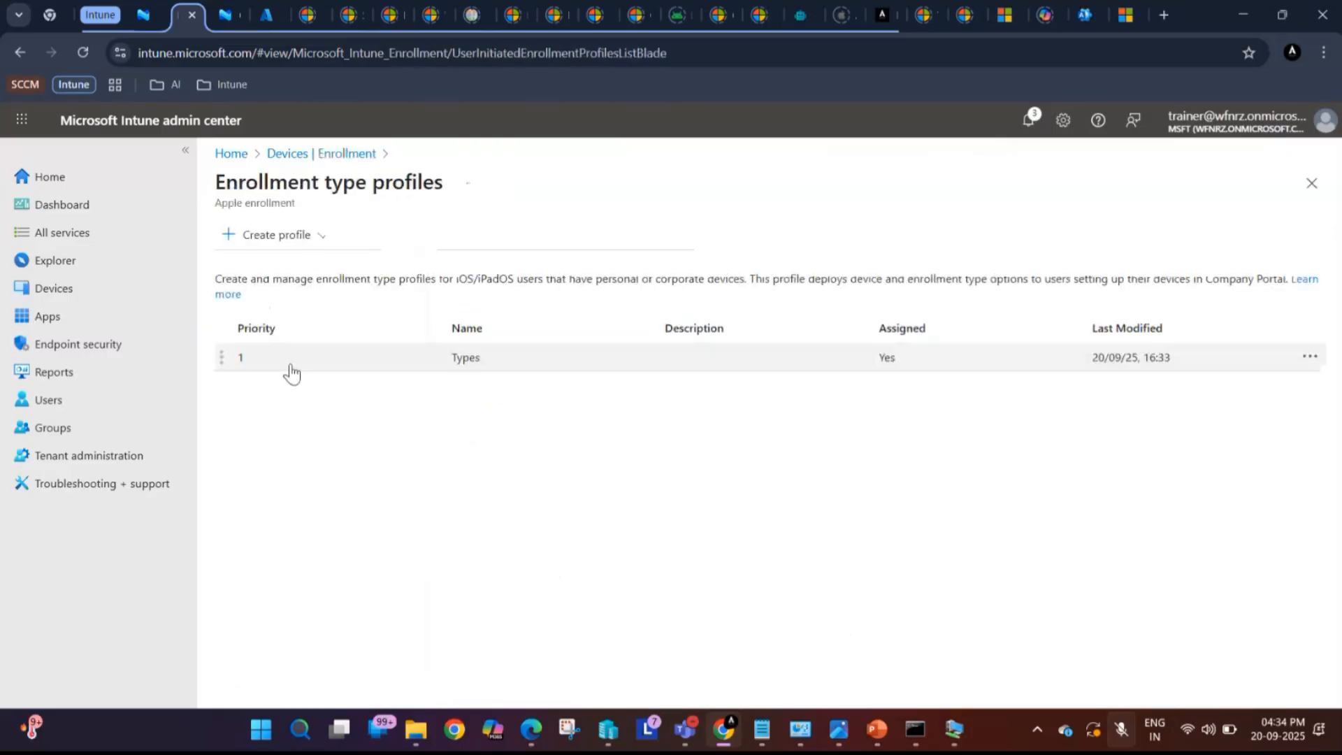
pyautogui.click(695, 374)
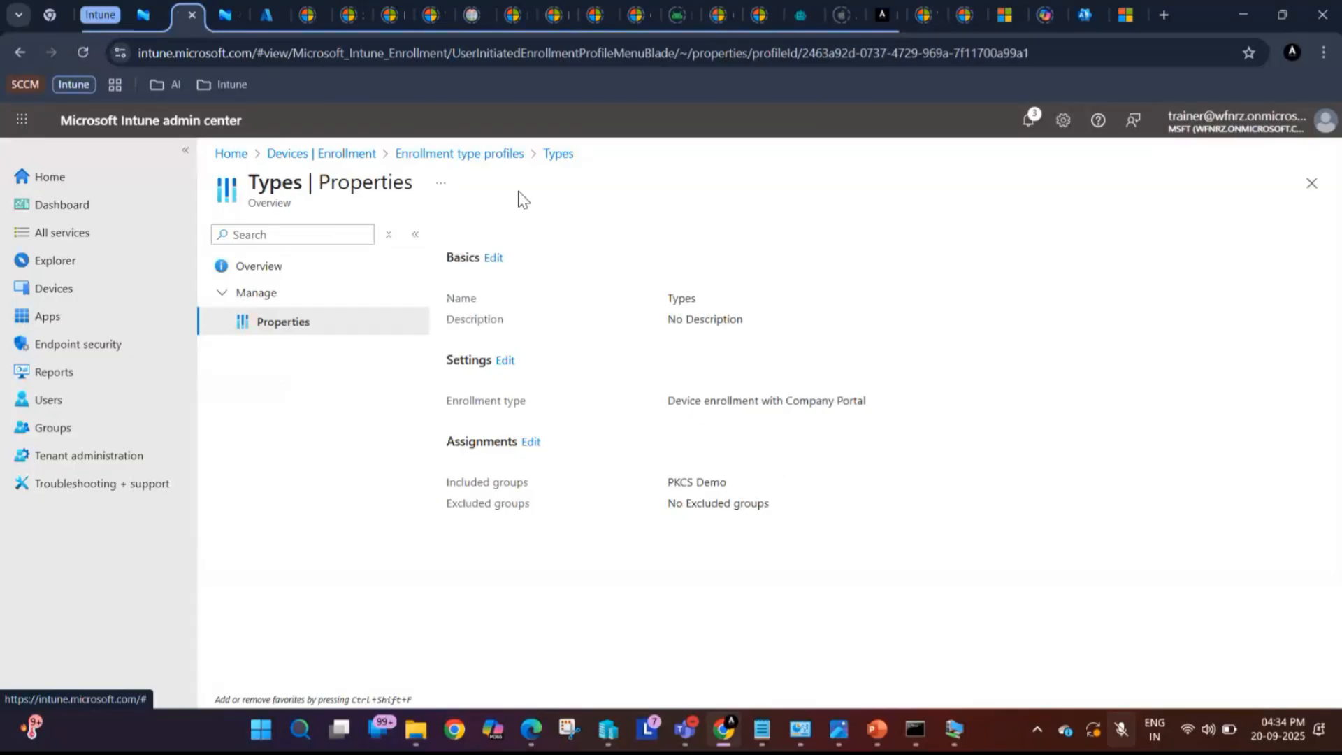
# Go back to Devices | Enrollment and open the Device limit restrictions list
pyautogui.click(499, 160)
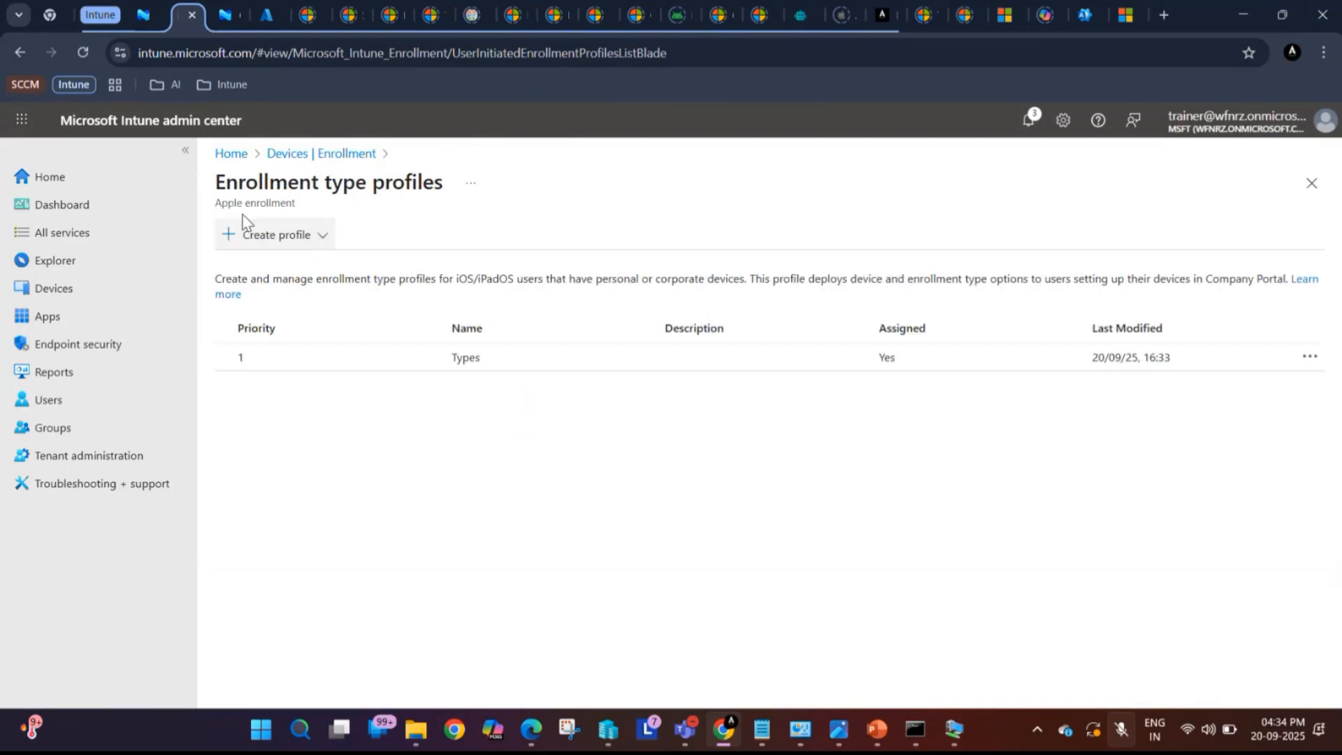
pyautogui.click(315, 159)
pyautogui.scroll(-2, 573, 392)
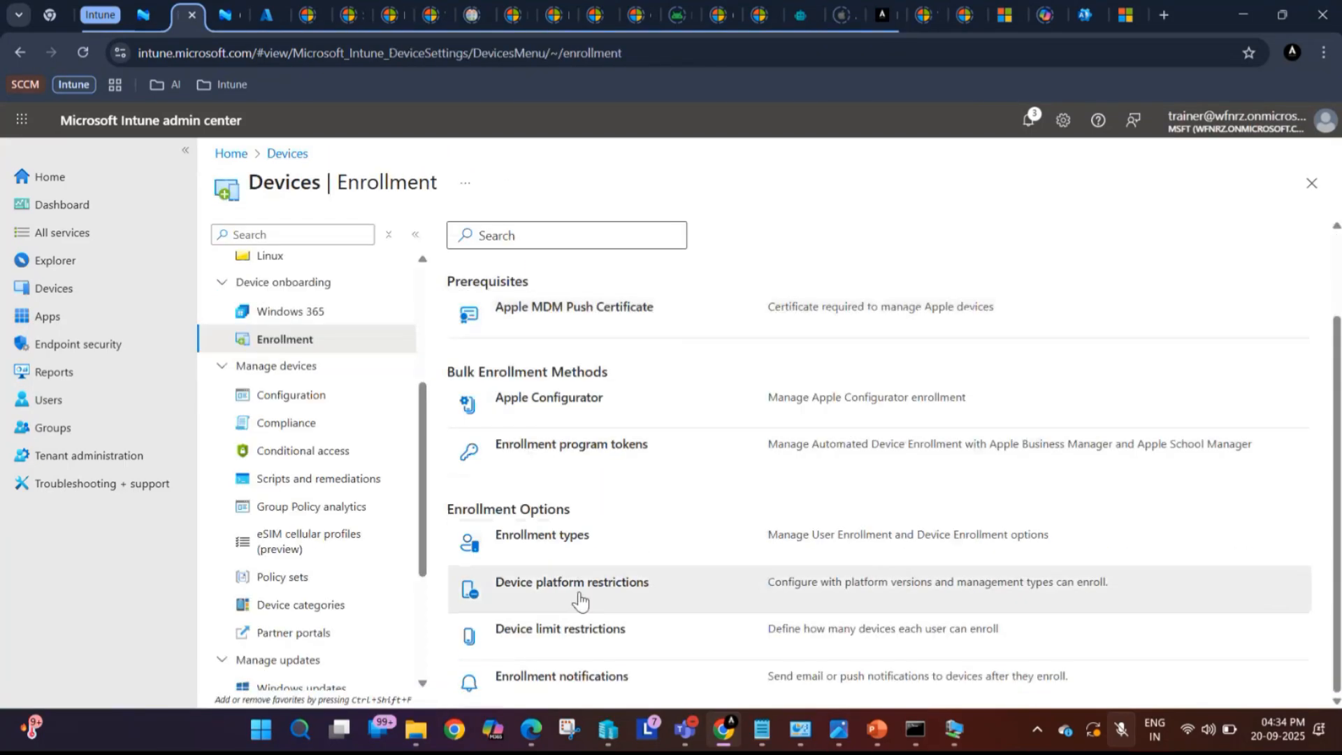
pyautogui.click(587, 631)
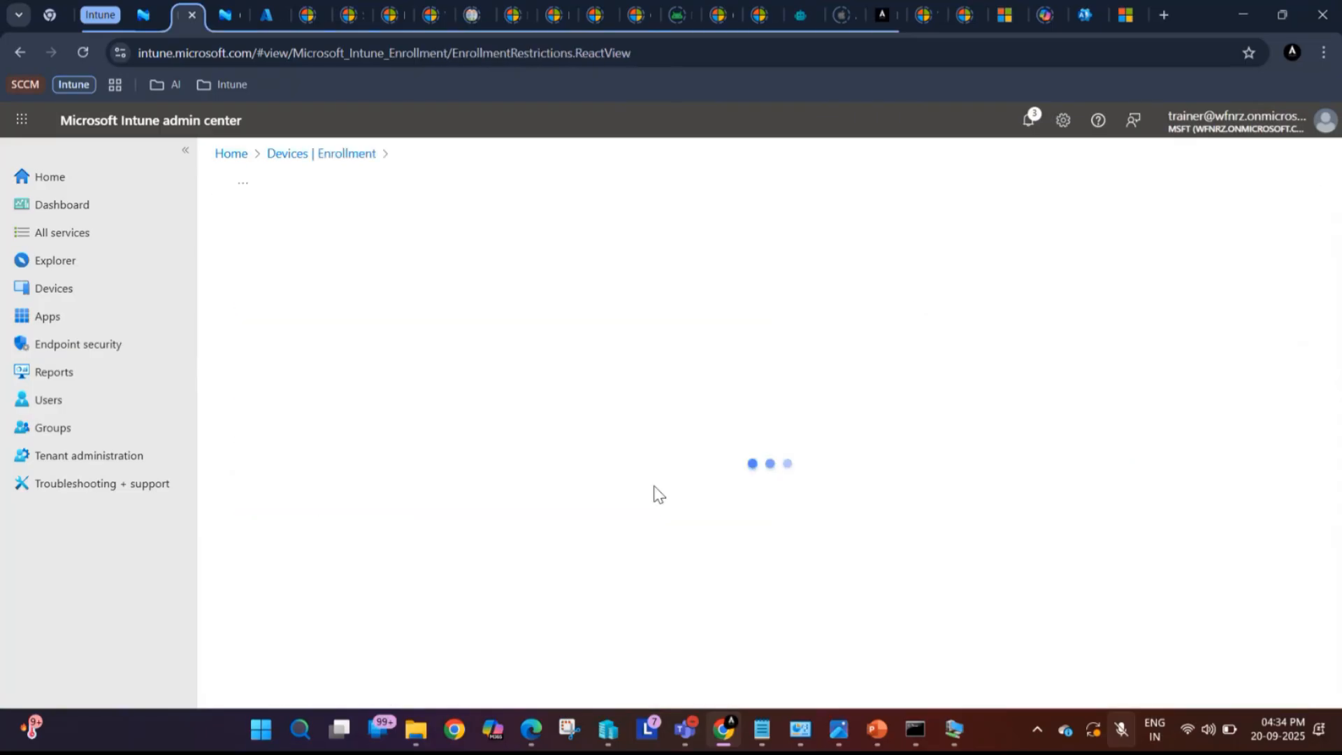
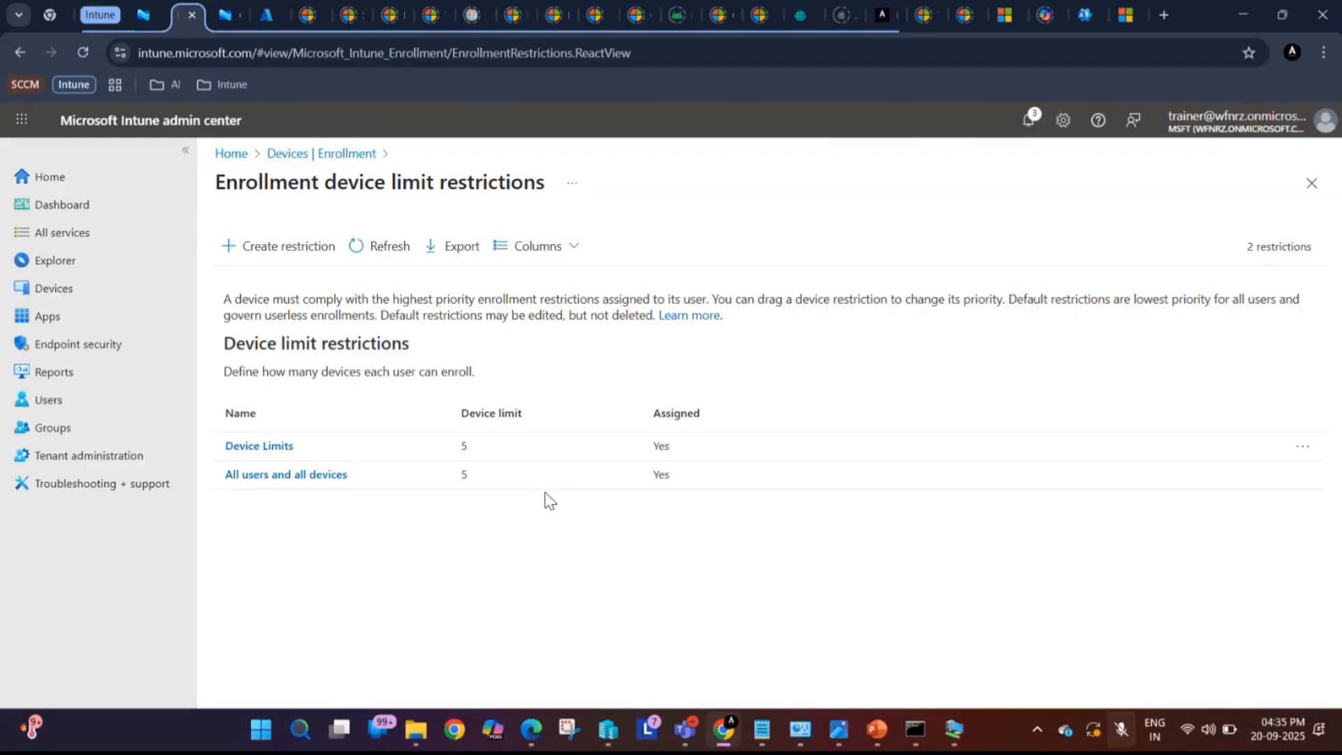
# Check that the Apple MDM push certificate is Active with 365 days left, until 20/09/2026
pyautogui.click(302, 155)
pyautogui.click(588, 309)
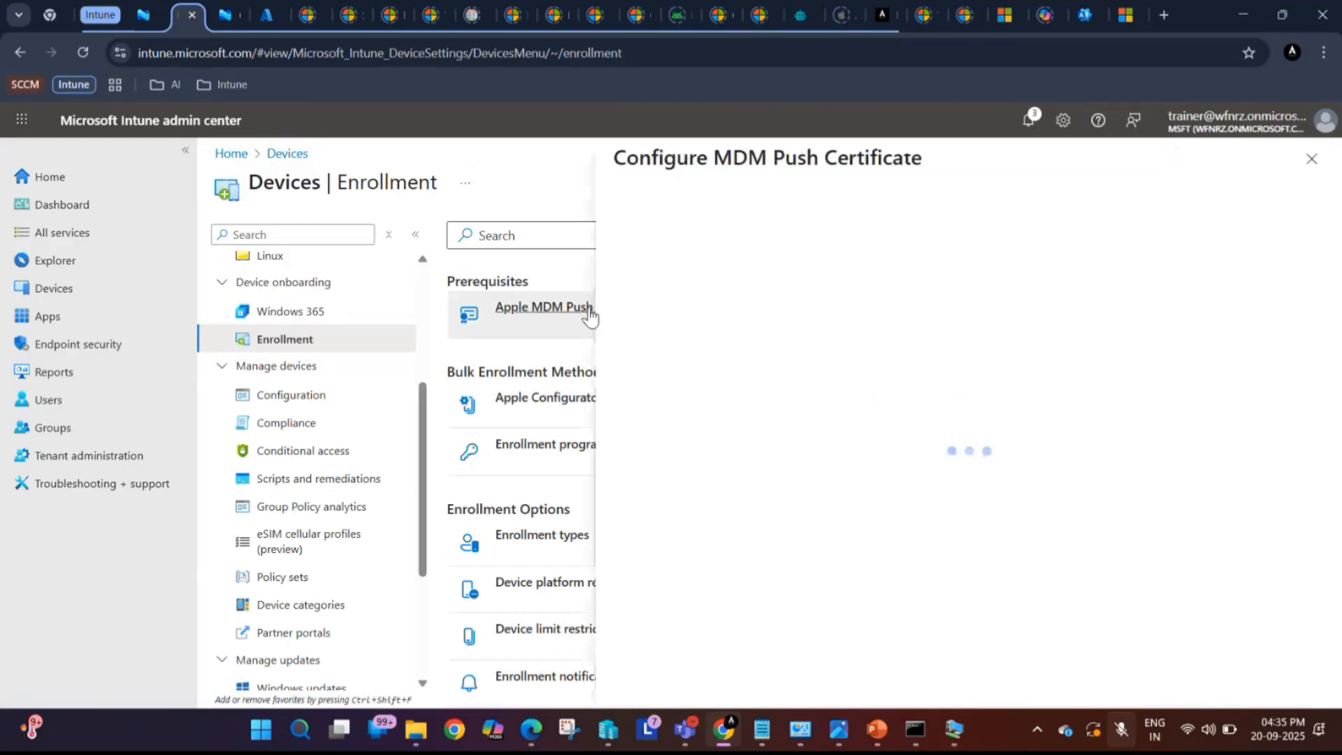
pyautogui.scroll(-5, 839, 473)
pyautogui.scroll(5, 842, 471)
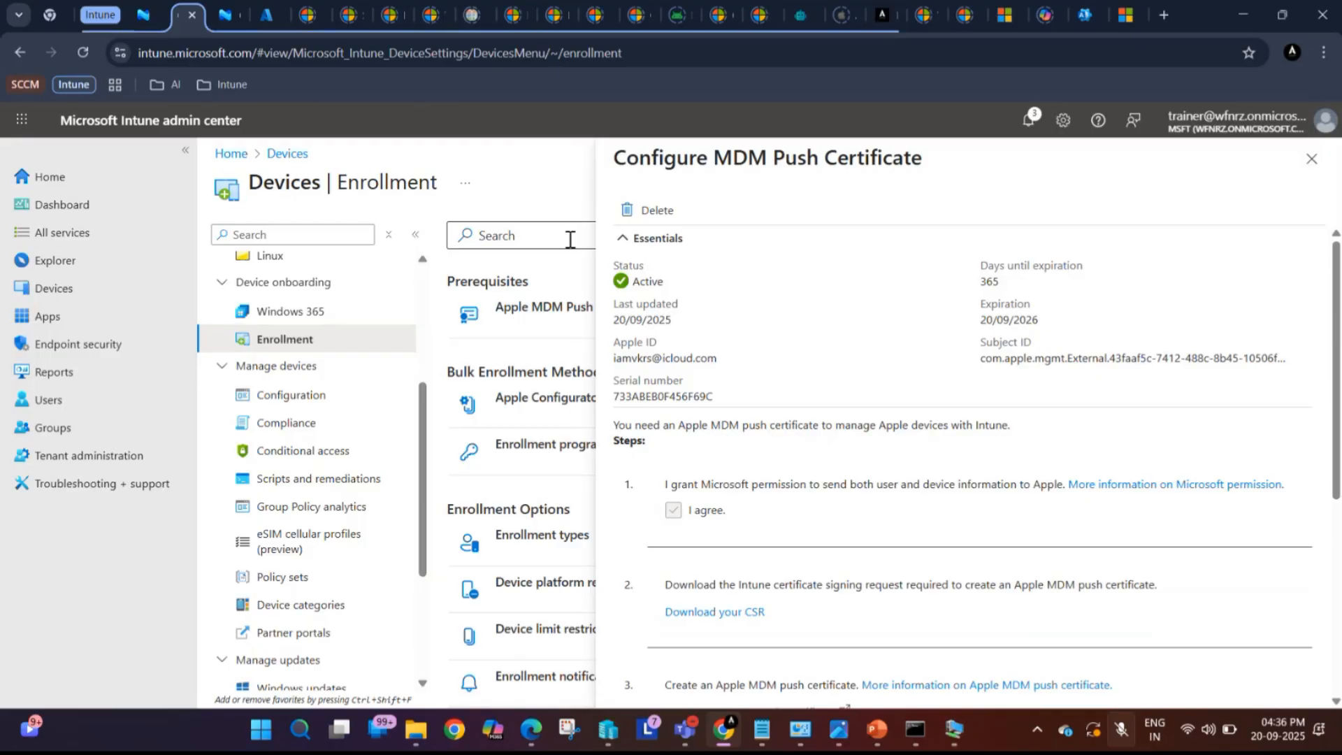
pyautogui.click(1311, 162)
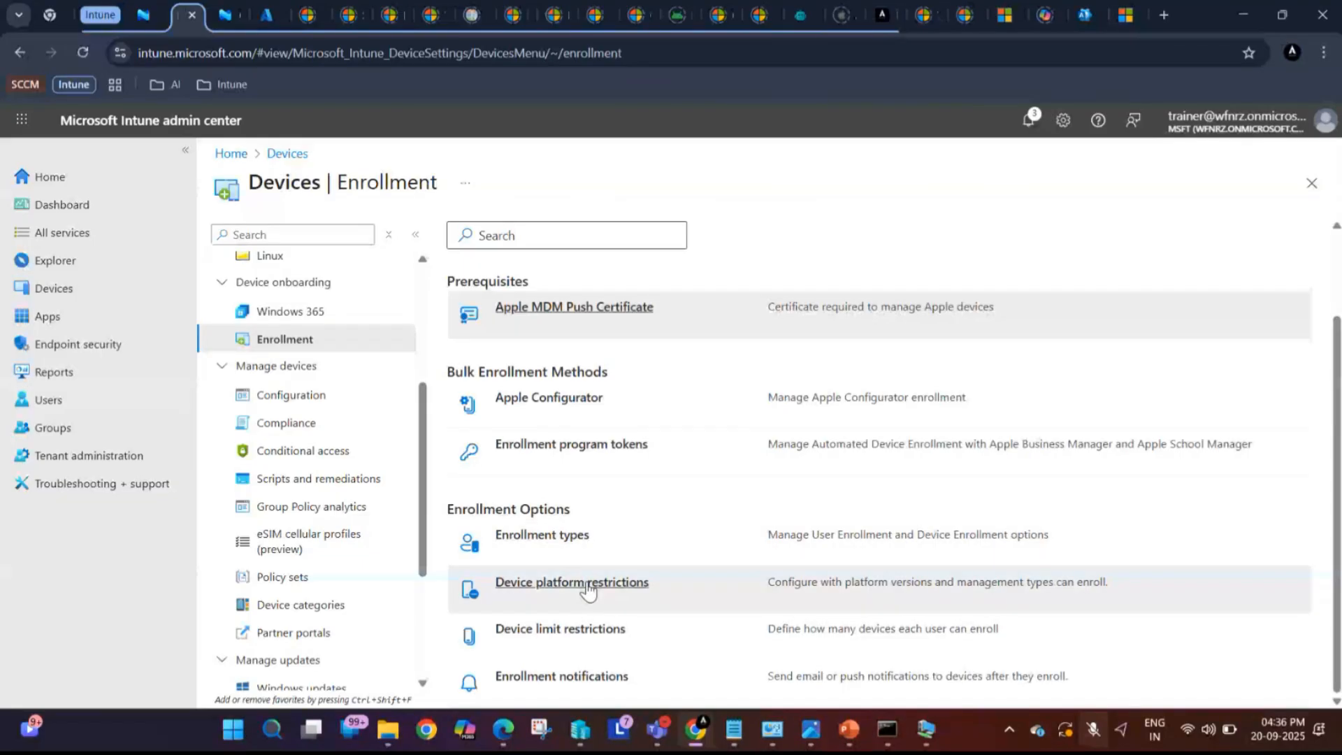
# Start an enrollment notification named 'notify' with push notifications turned on
pyautogui.click(579, 677)
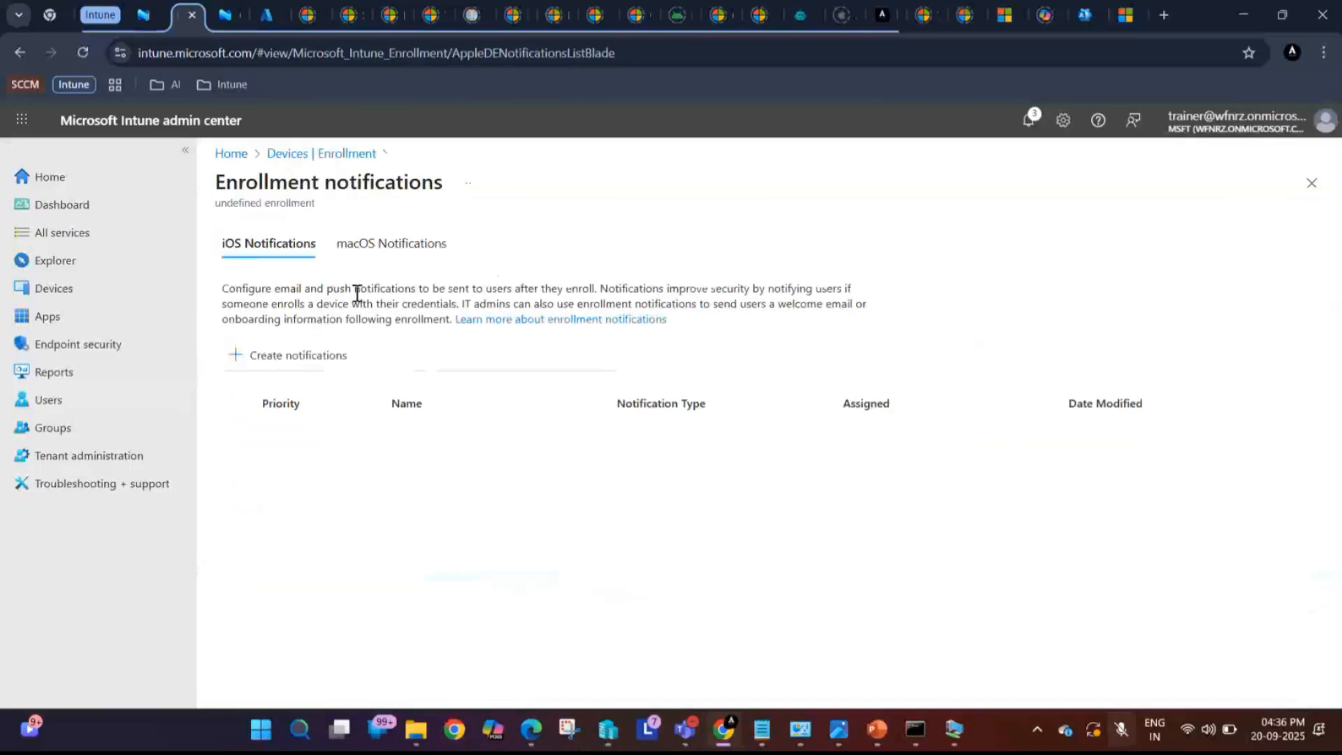
pyautogui.click(277, 354)
pyautogui.click(563, 287)
pyautogui.write('notify')
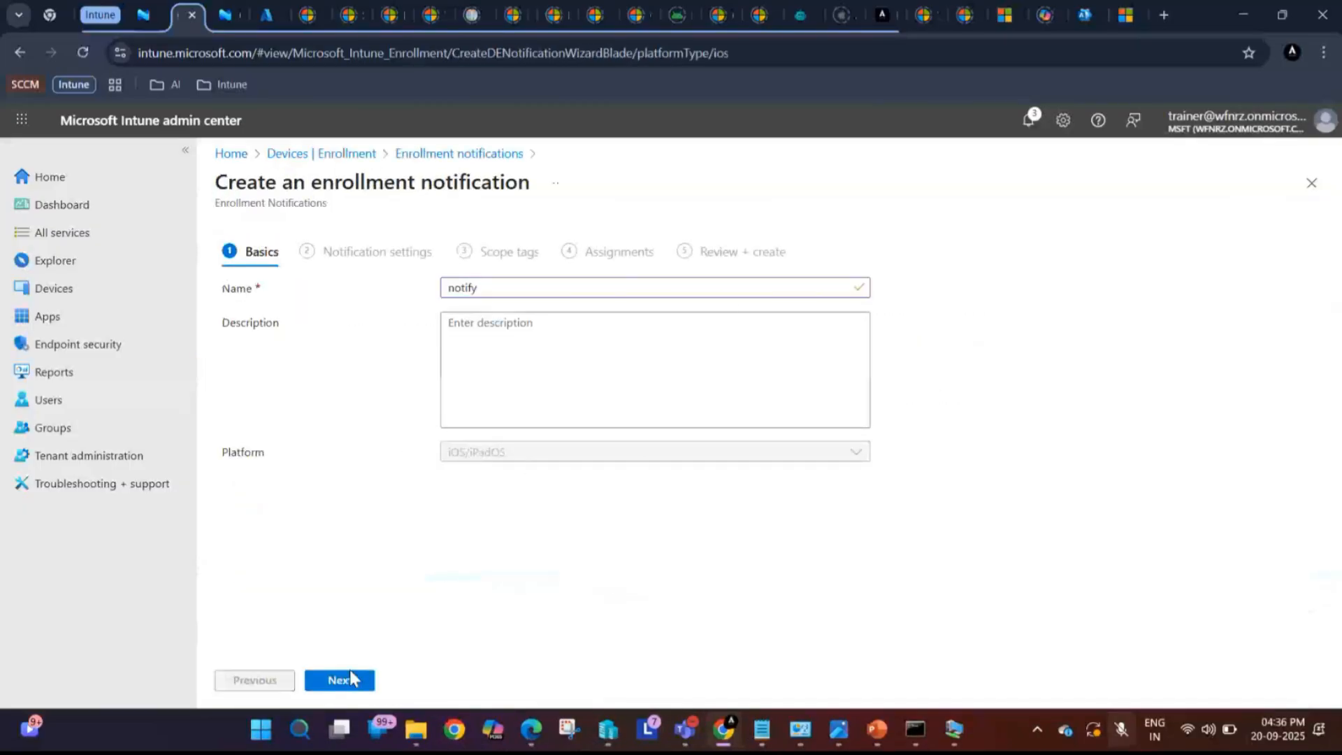
pyautogui.click(349, 678)
pyautogui.click(493, 386)
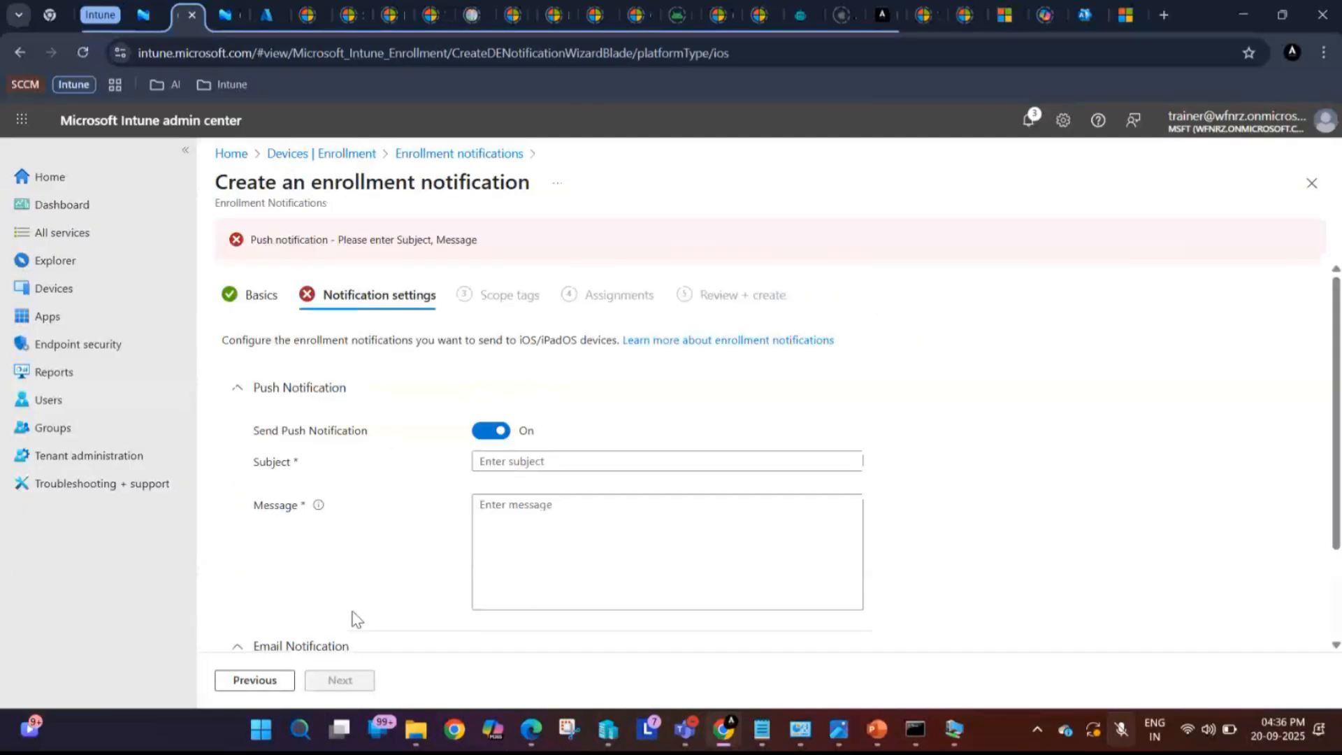
# Review the Types enrollment profile, then move to the Groups overview
pyautogui.click(364, 155)
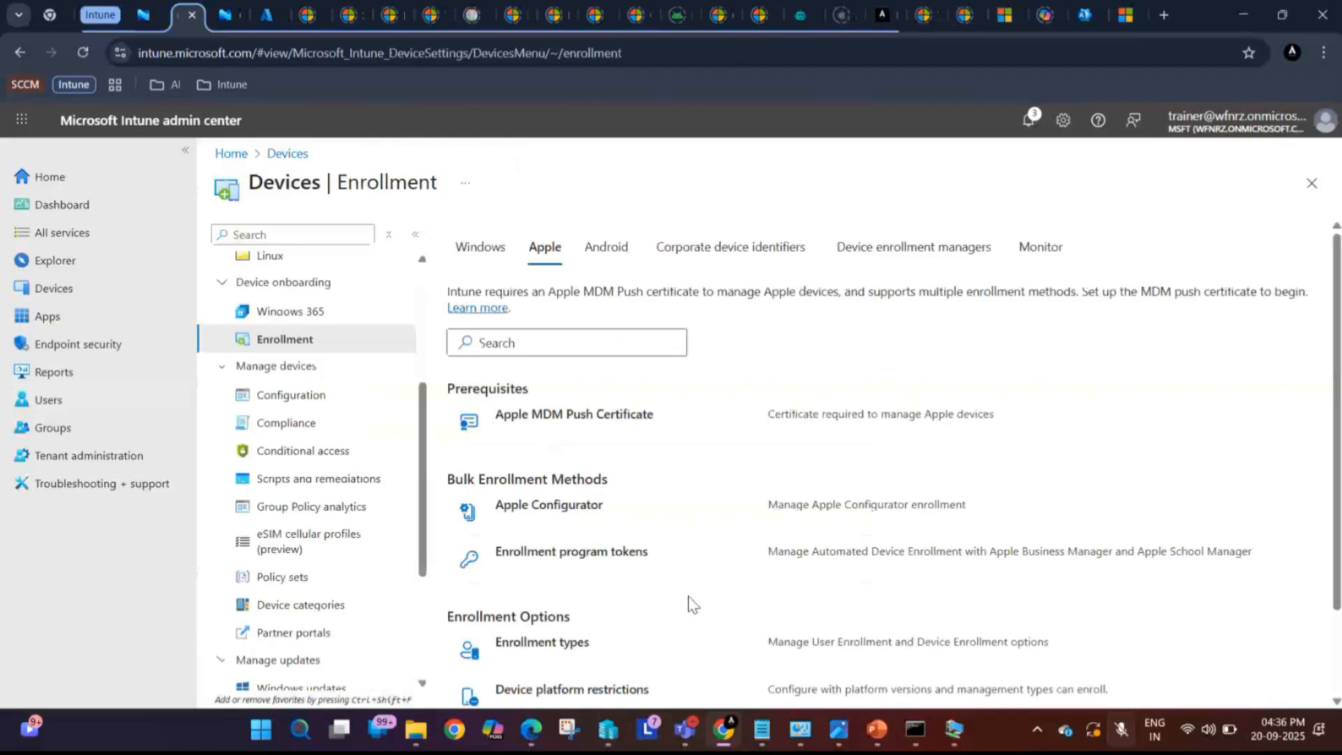
pyautogui.click(586, 547)
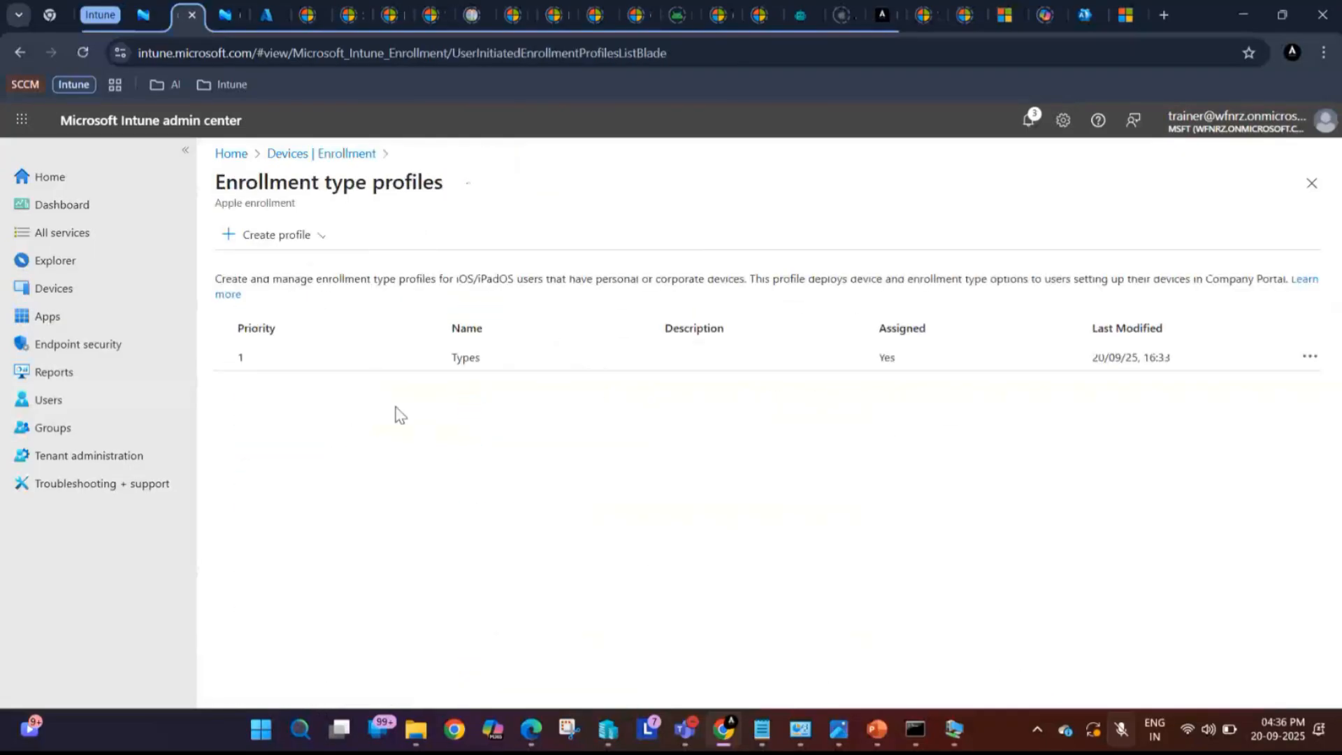
pyautogui.click(465, 358)
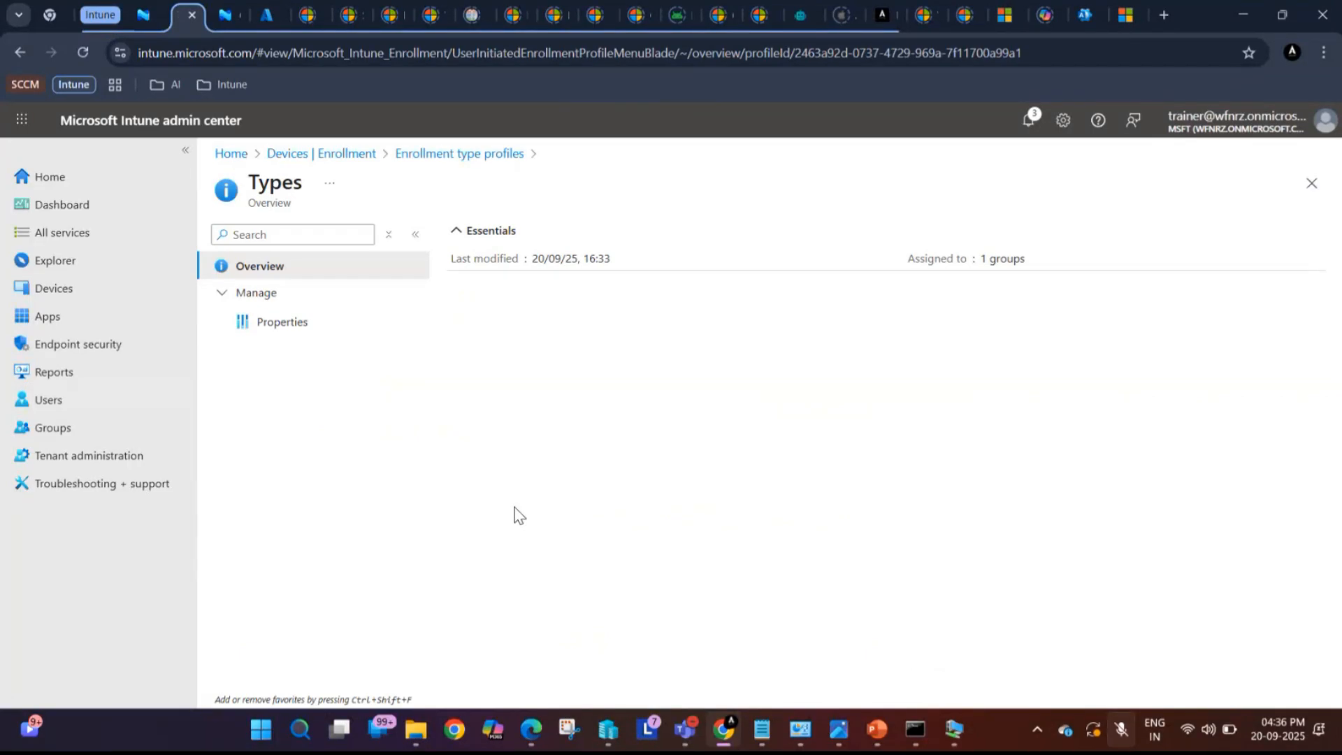
pyautogui.click(151, 428)
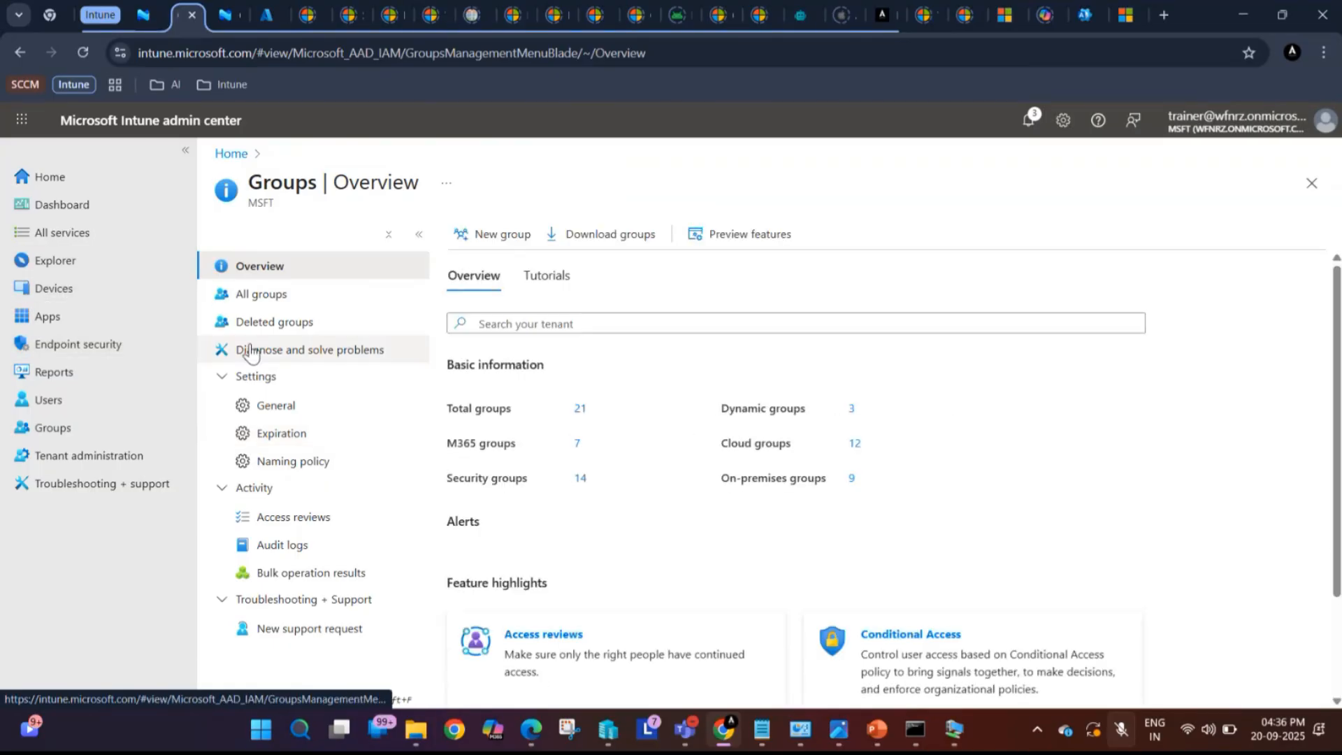
# Search groups for 'pkcs' and review the PKCS Demo group's three members
pyautogui.click(290, 296)
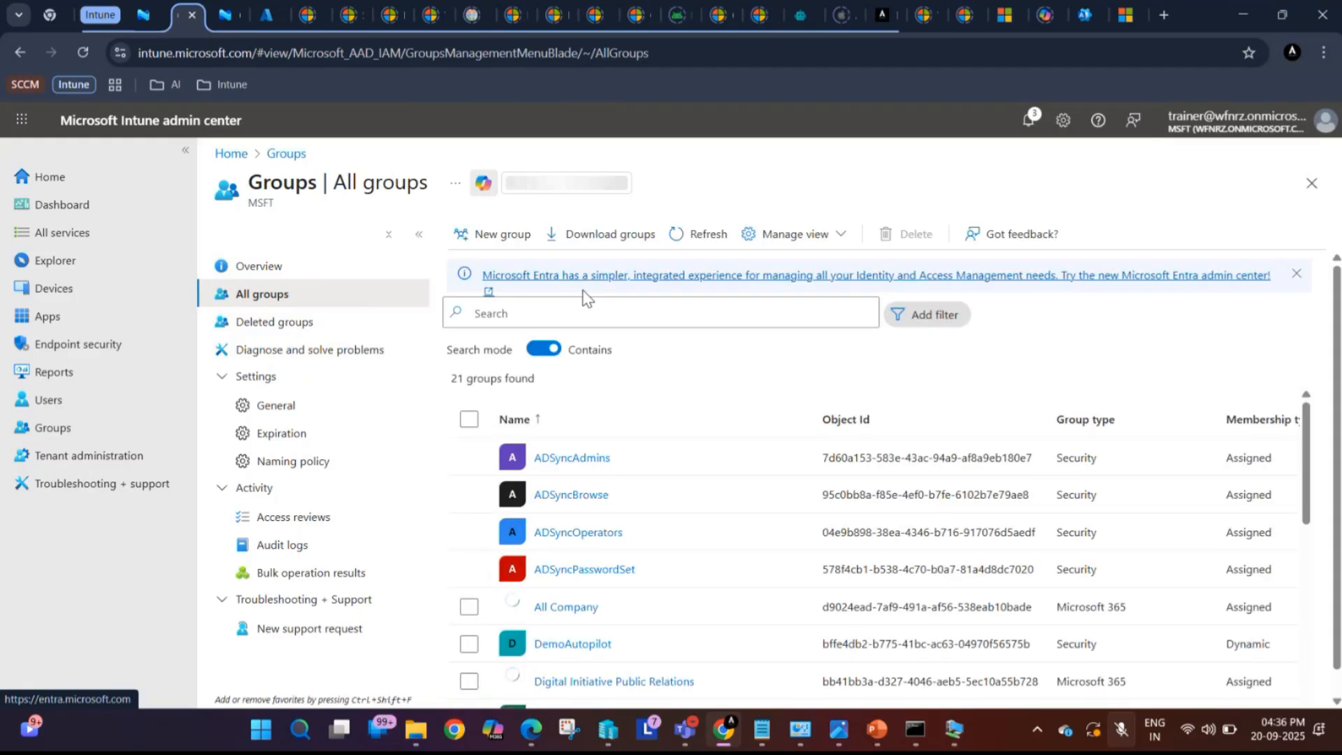
pyautogui.click(575, 302)
pyautogui.write('pkcs')
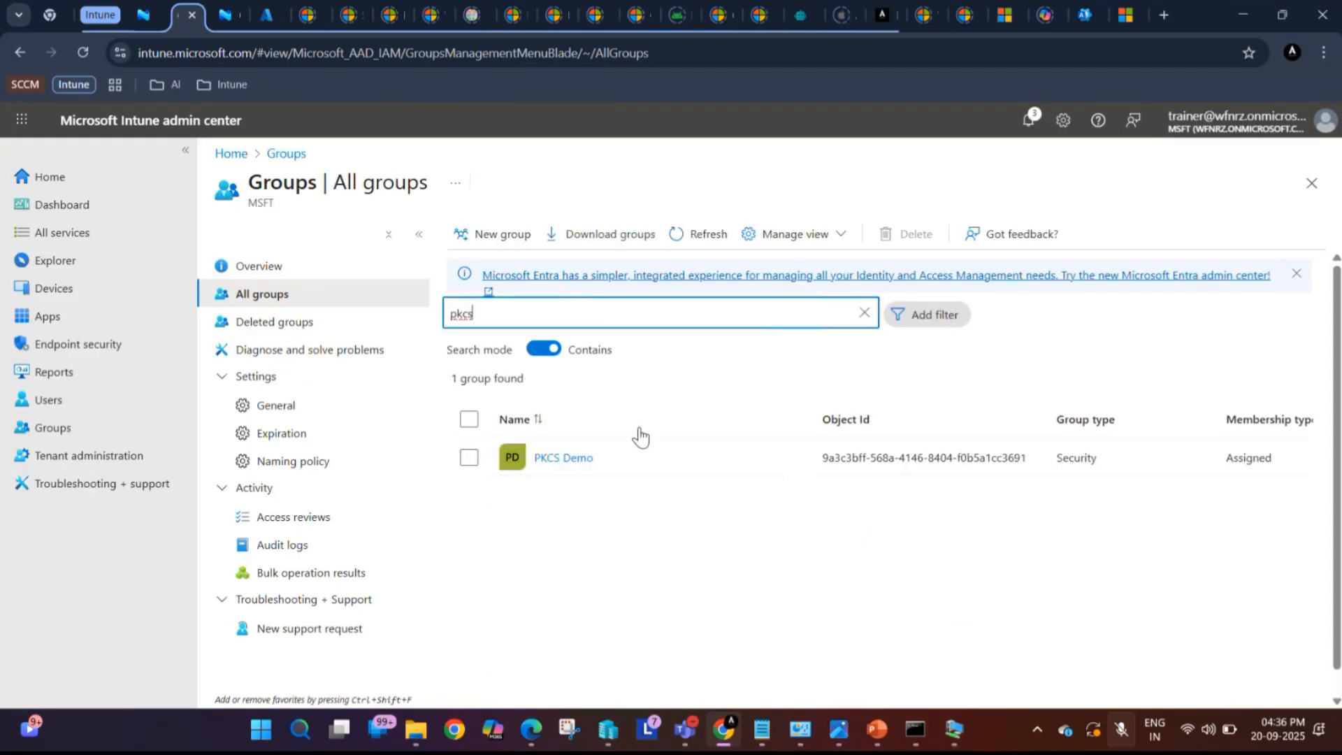
pyautogui.click(565, 458)
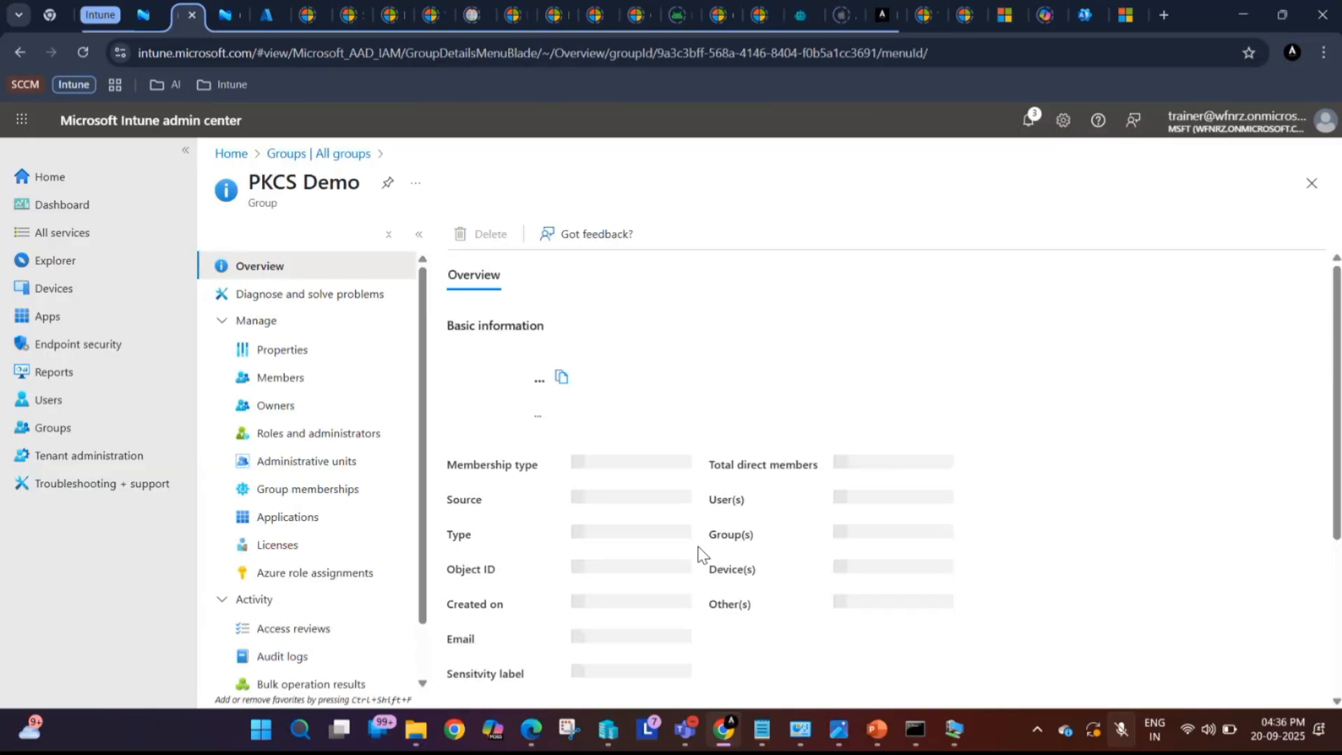
pyautogui.click(311, 385)
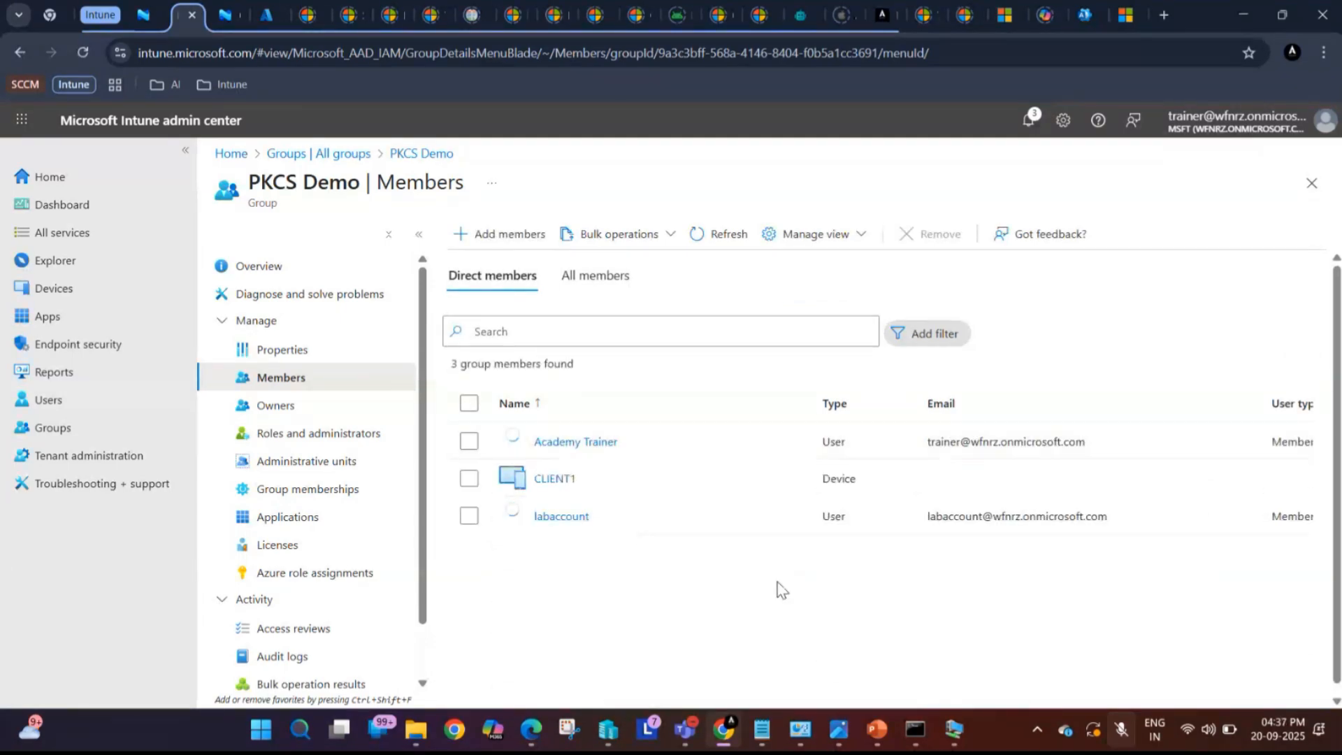
pyautogui.click(76, 299)
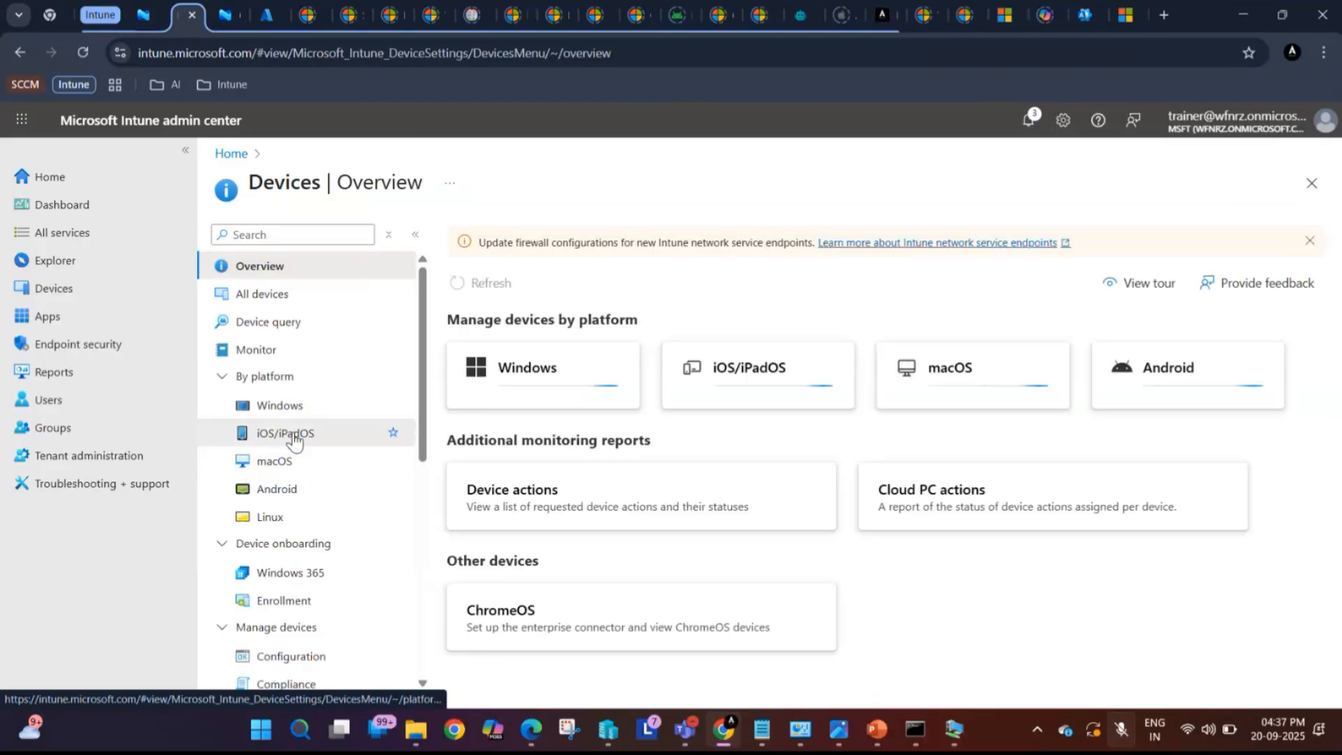
# Under iOS/iPadOS enrollment, view corporate device identifiers and the Apple MDM push certificate details
pyautogui.click(277, 434)
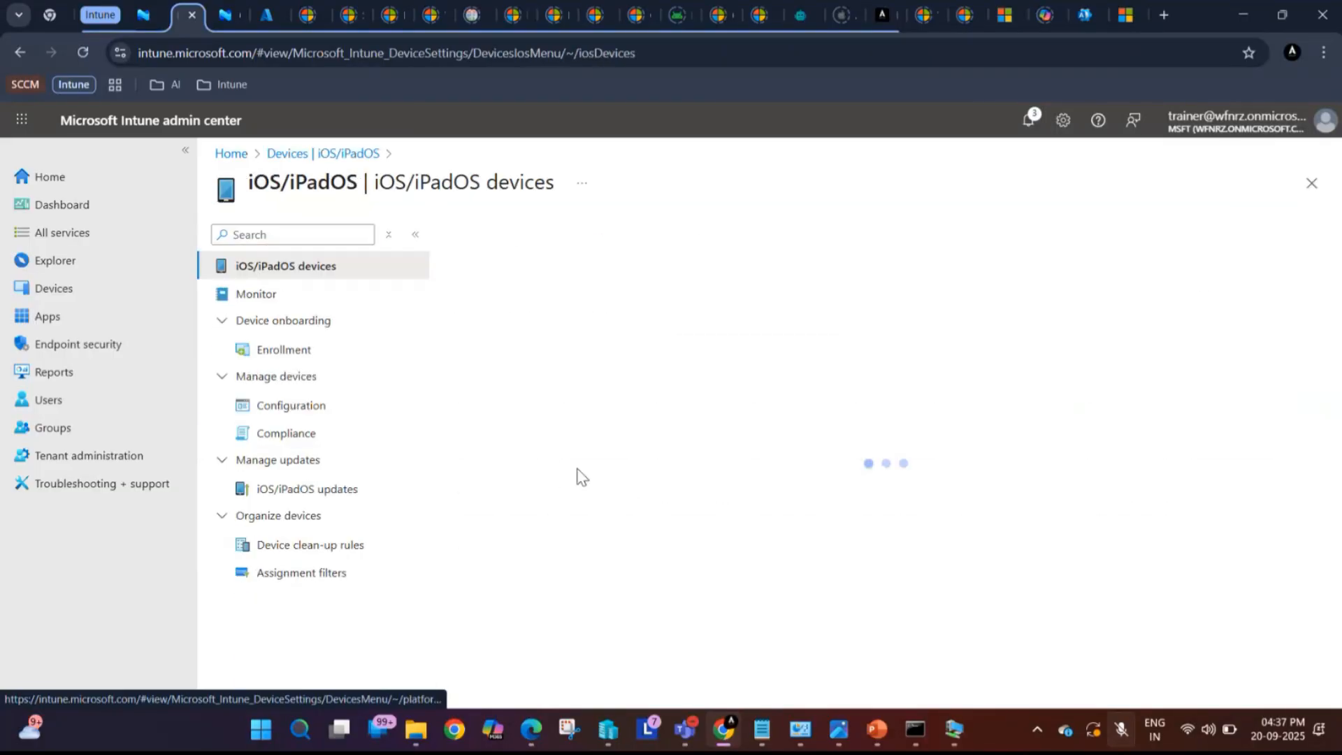
pyautogui.click(290, 350)
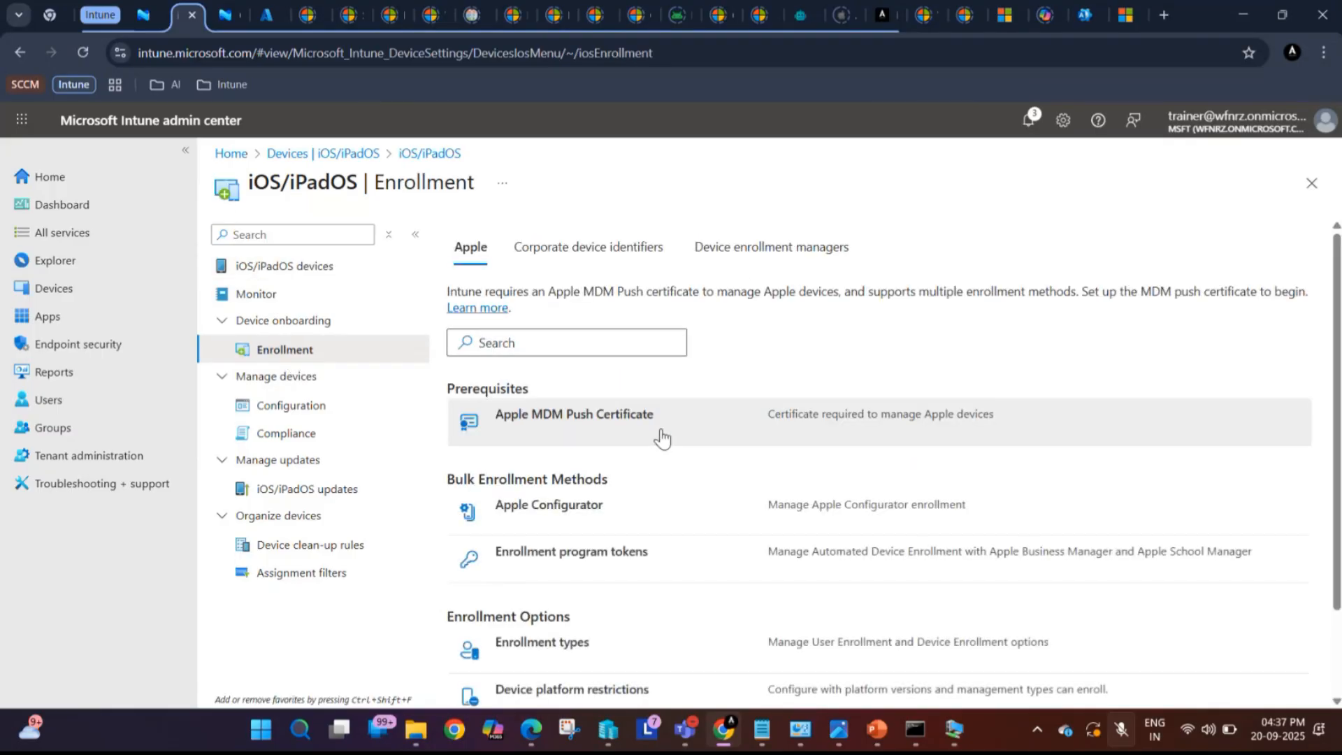
pyautogui.click(661, 250)
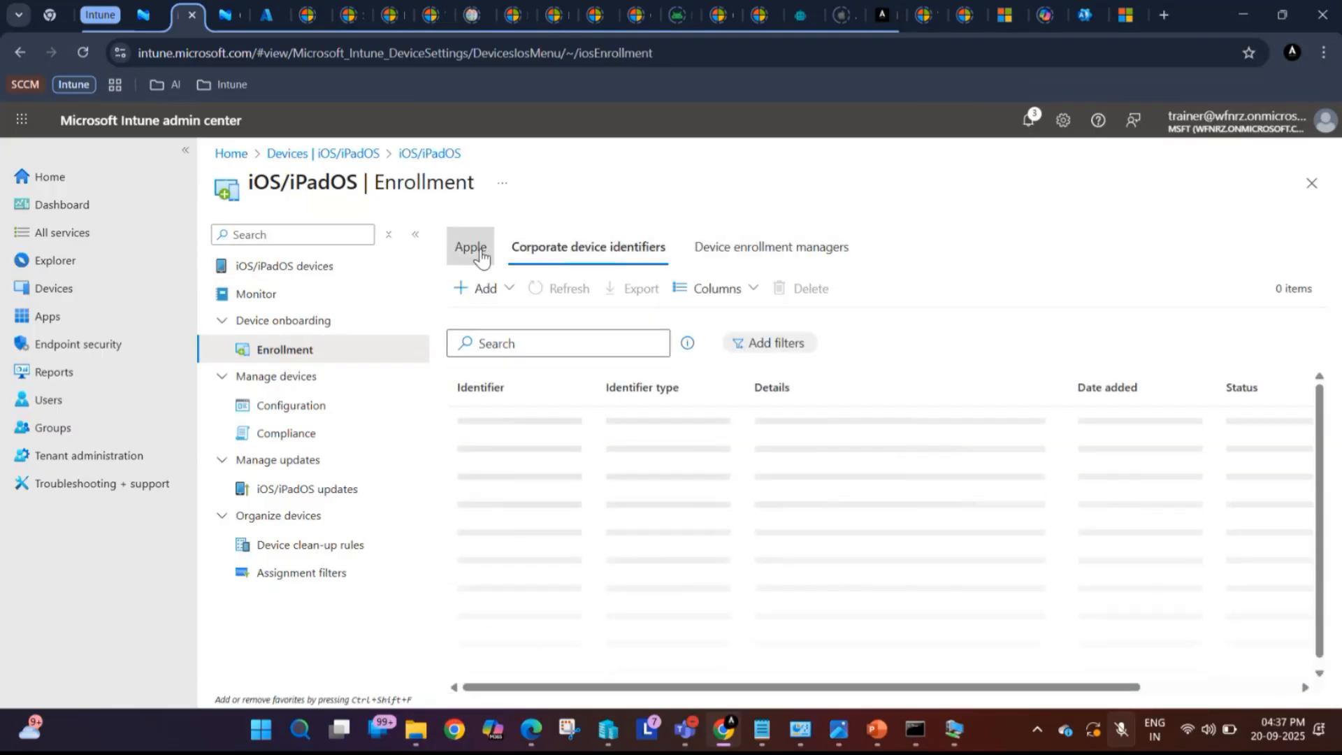
pyautogui.click(481, 257)
pyautogui.scroll(-3, 683, 551)
pyautogui.scroll(3, 623, 392)
pyautogui.click(619, 416)
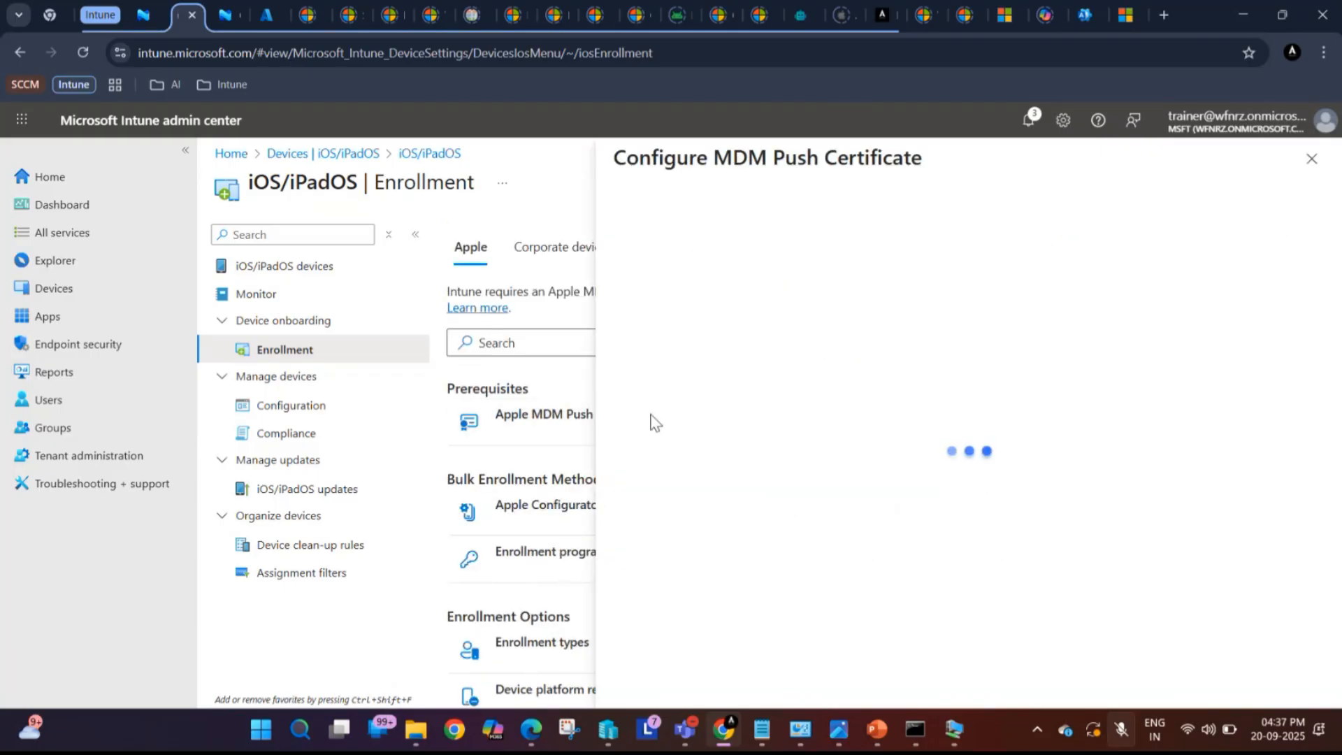
pyautogui.scroll(-5, 779, 554)
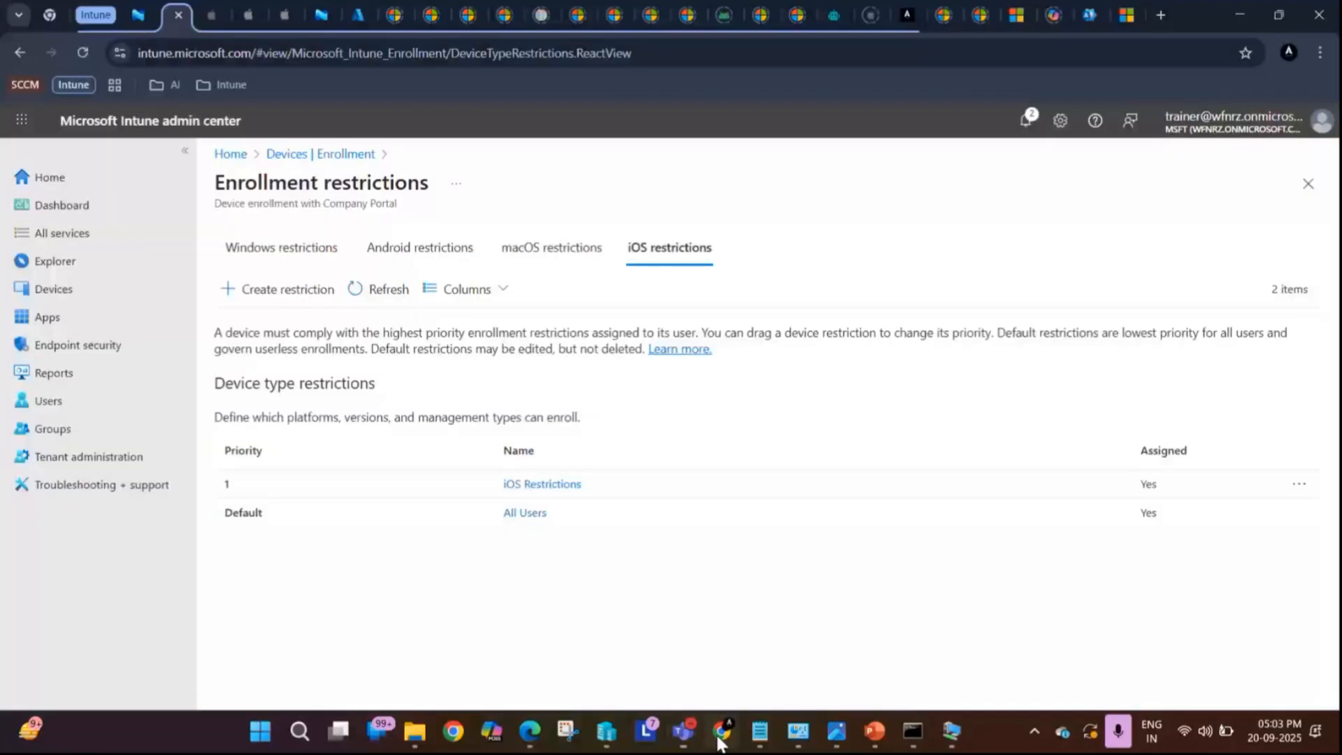
# Navigate to the iOS device platform enrollment restrictions list
pyautogui.click(112, 285)
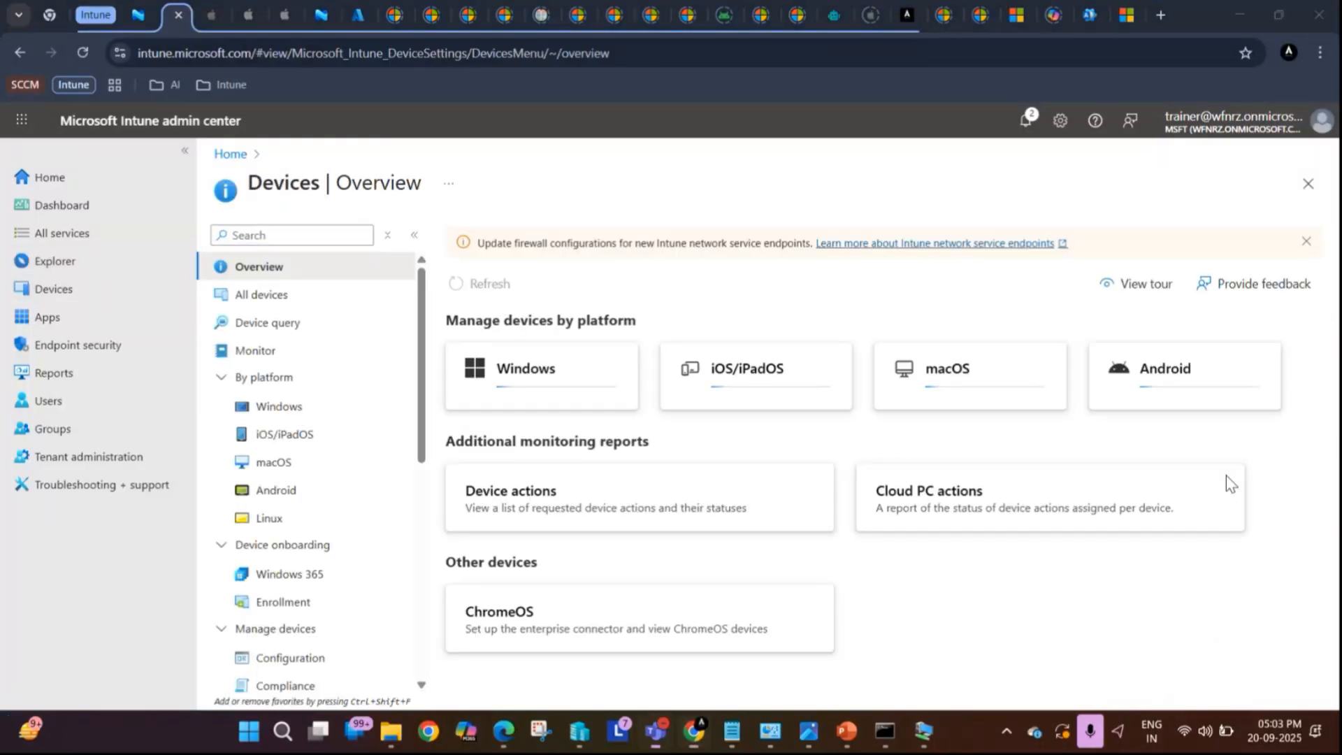
pyautogui.scroll(-3, 273, 532)
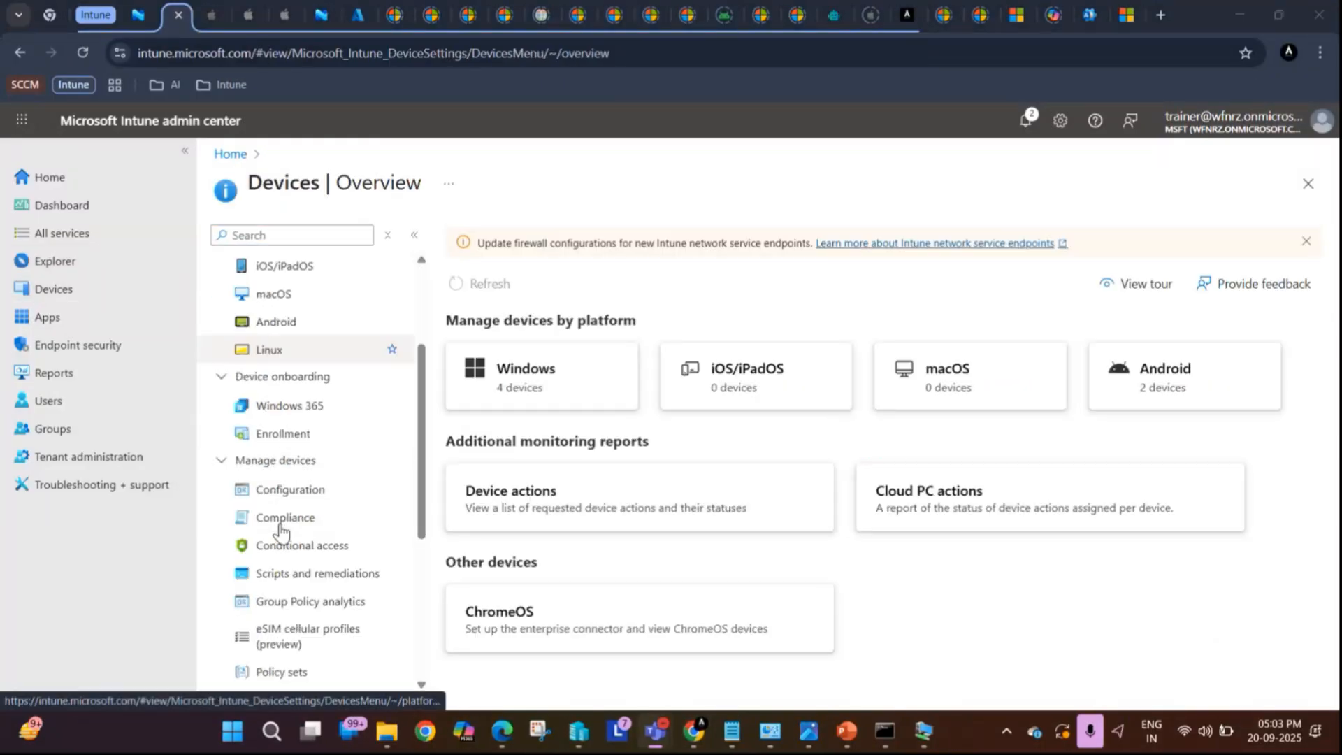
pyautogui.click(285, 434)
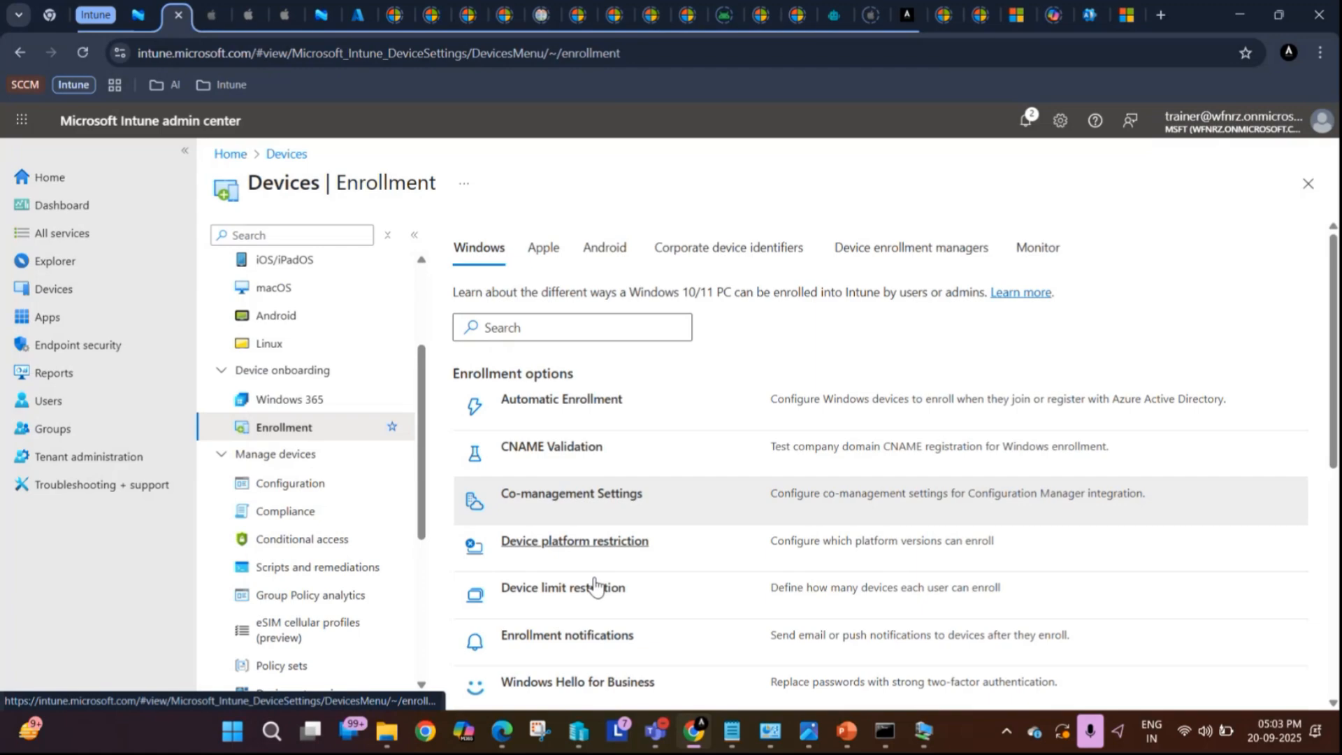
pyautogui.click(544, 252)
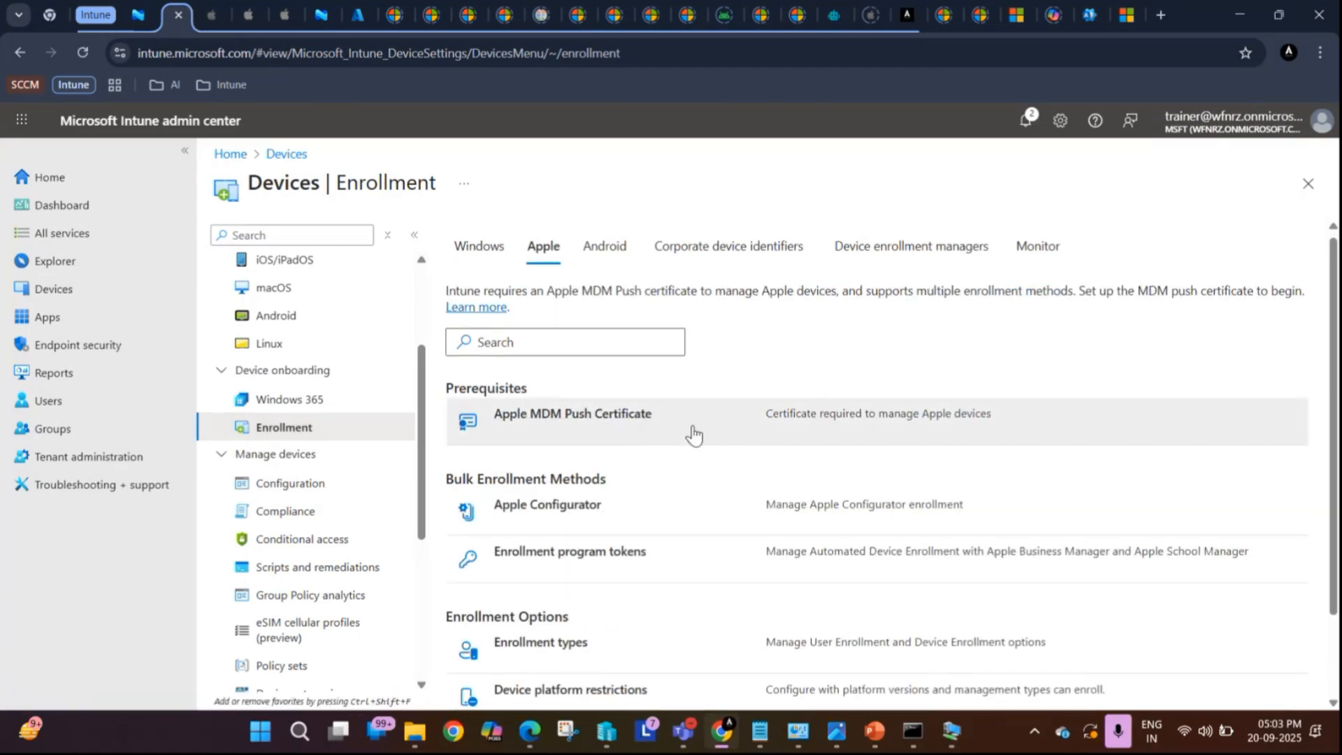
pyautogui.scroll(-2, 693, 435)
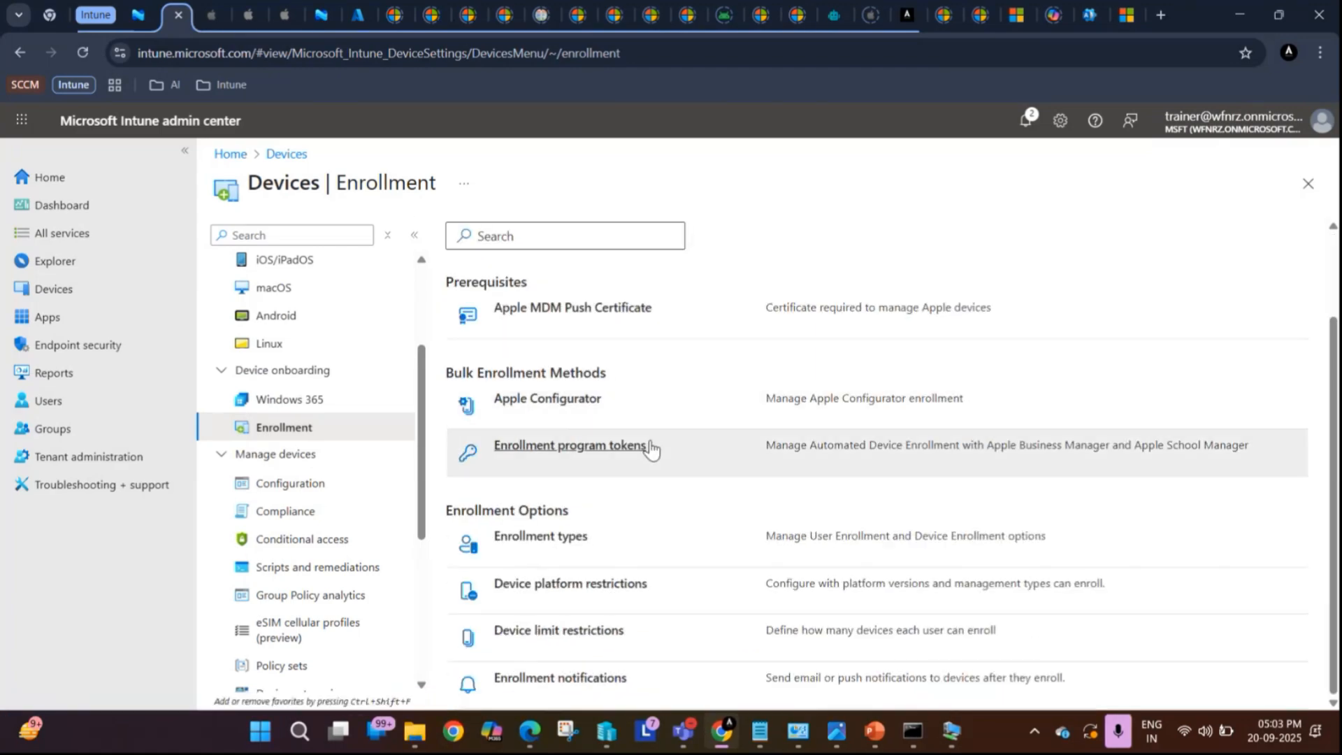
pyautogui.click(591, 586)
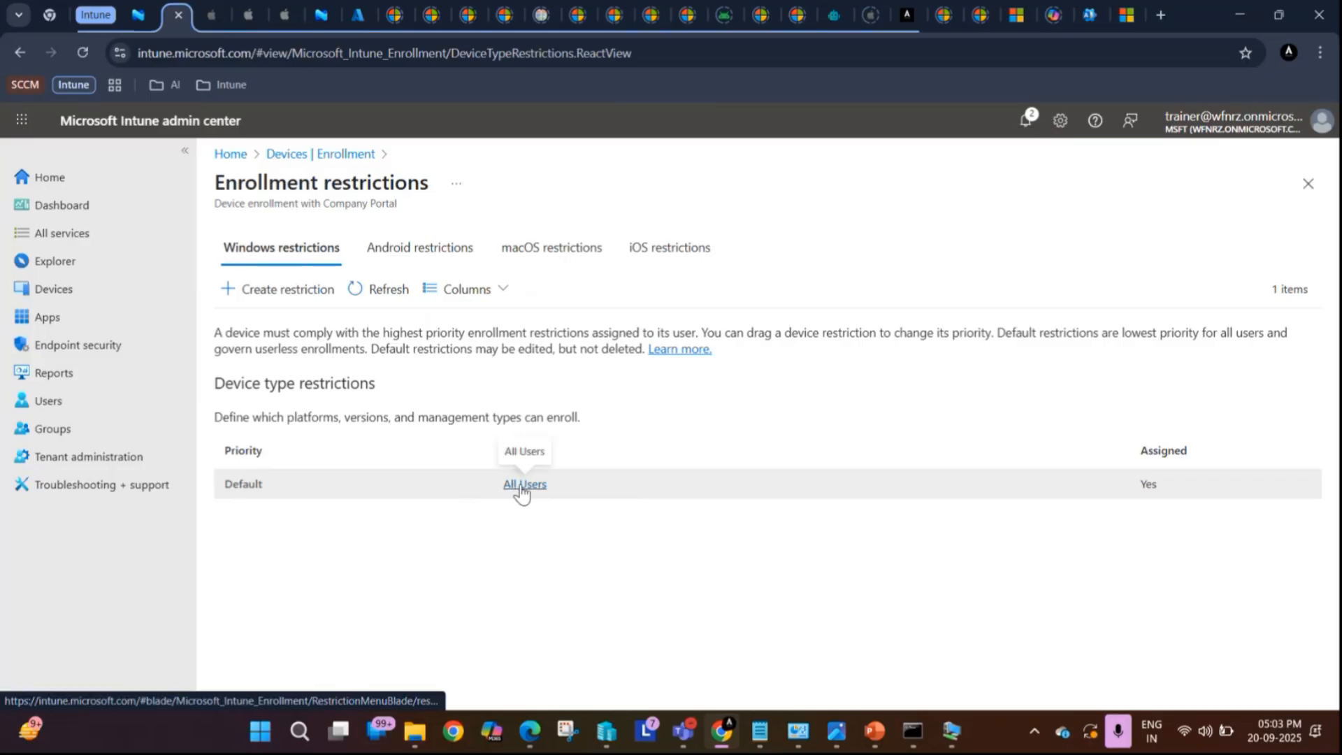
pyautogui.click(665, 255)
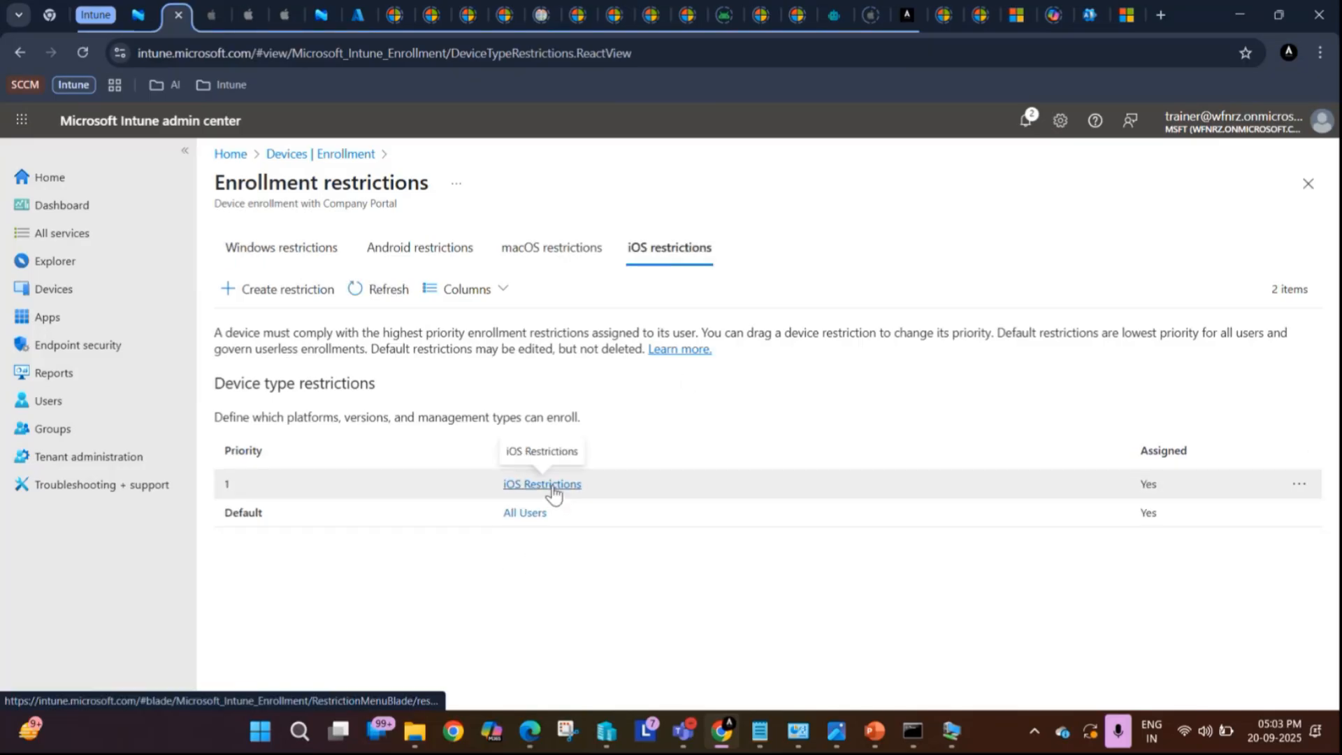
# Confirm in the iOS Restrictions properties that PKCS Demo is the assigned group
pyautogui.click(552, 487)
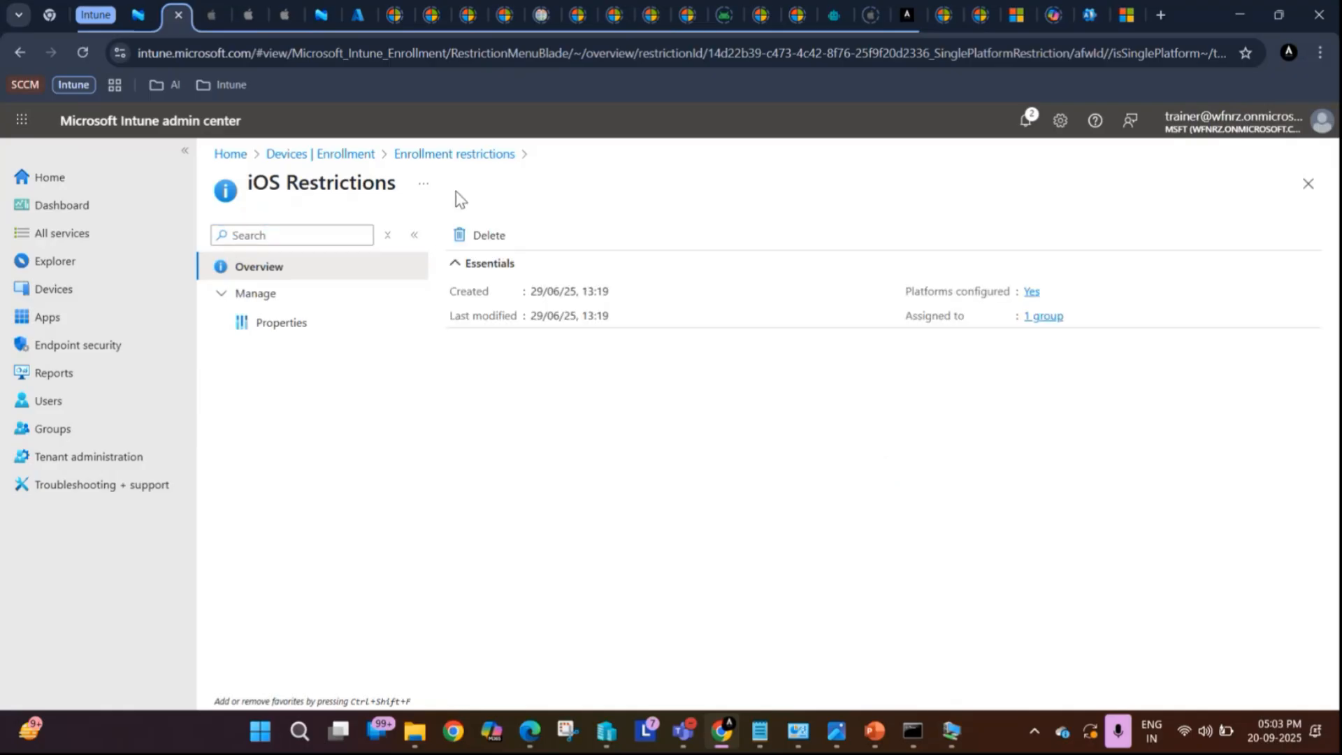
pyautogui.click(287, 322)
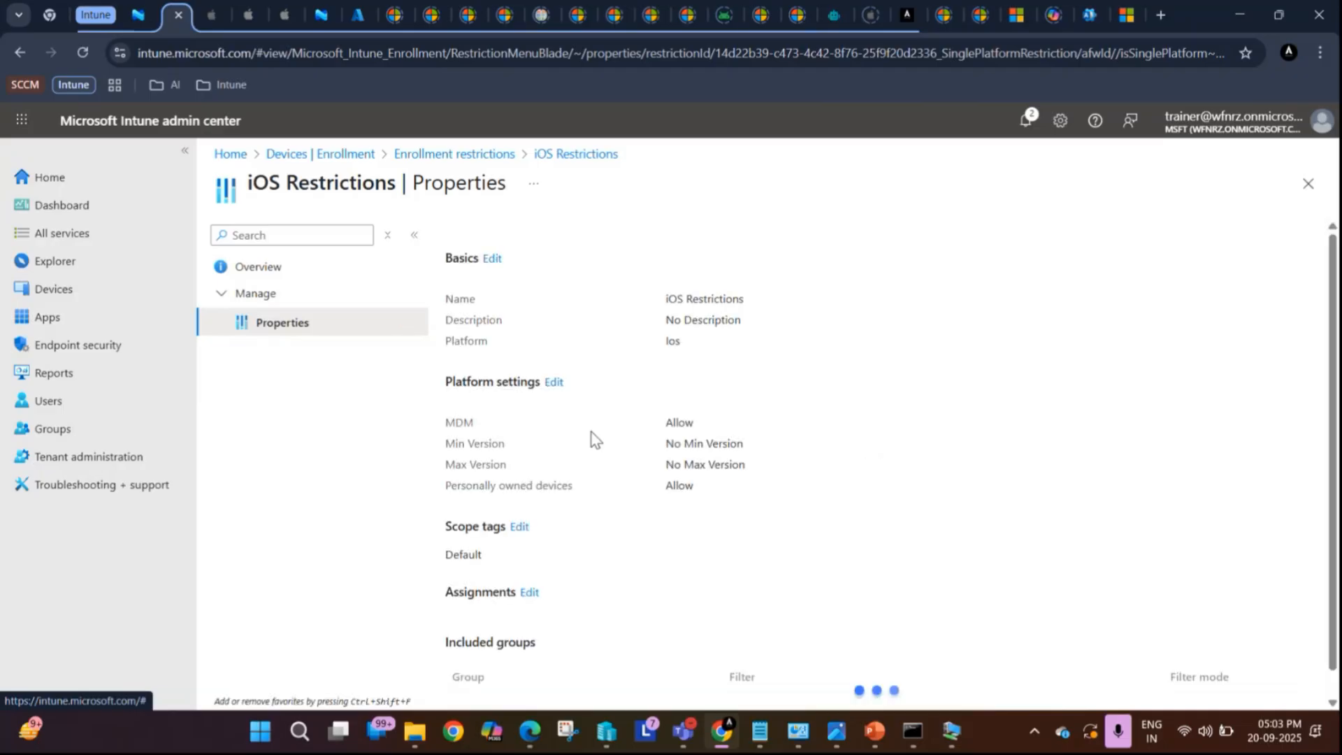
pyautogui.scroll(-1, 594, 439)
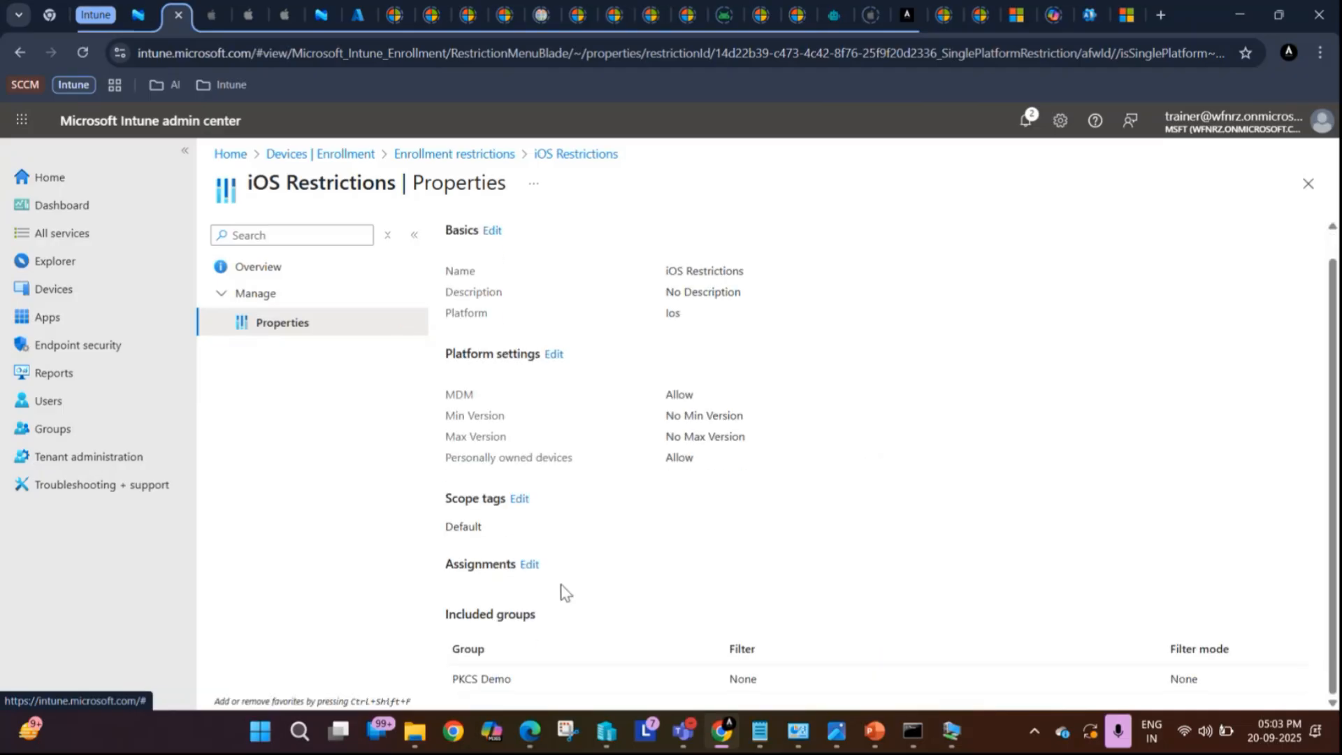
pyautogui.click(531, 565)
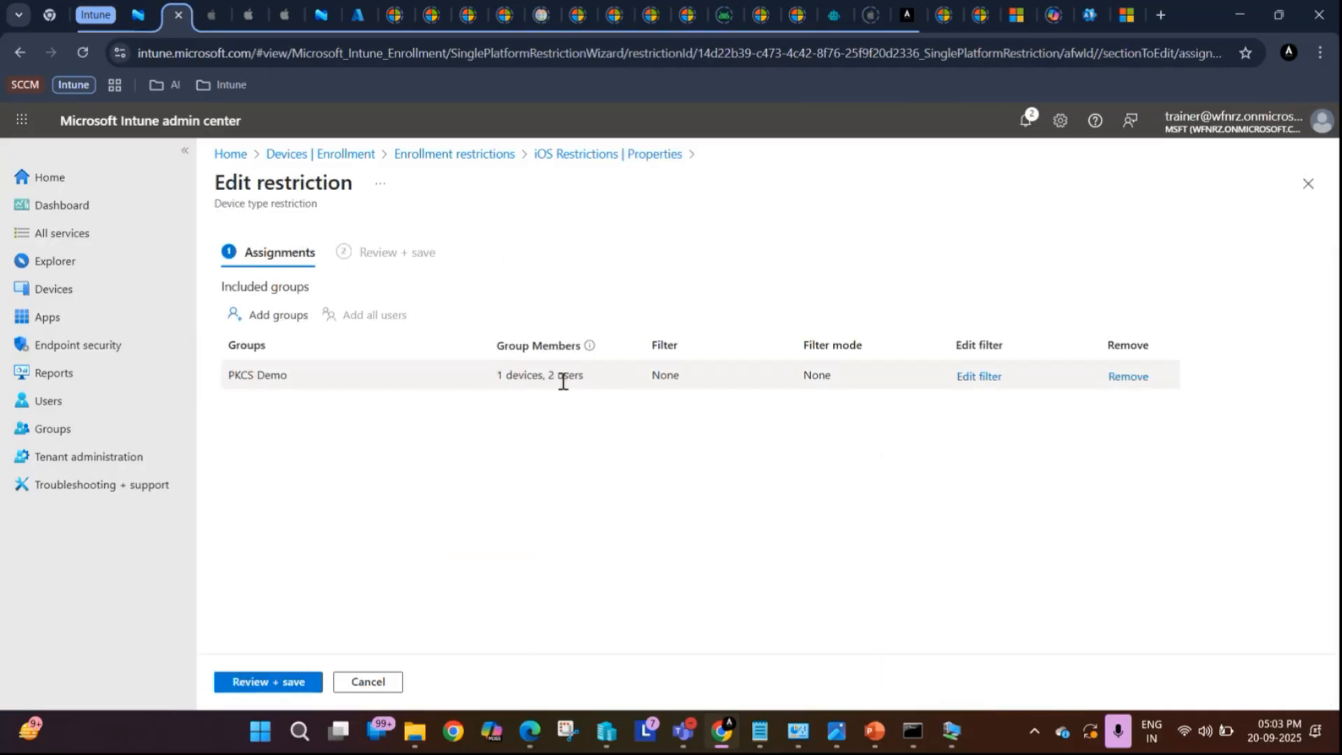
pyautogui.moveTo(287, 375); pyautogui.dragTo(222, 392)
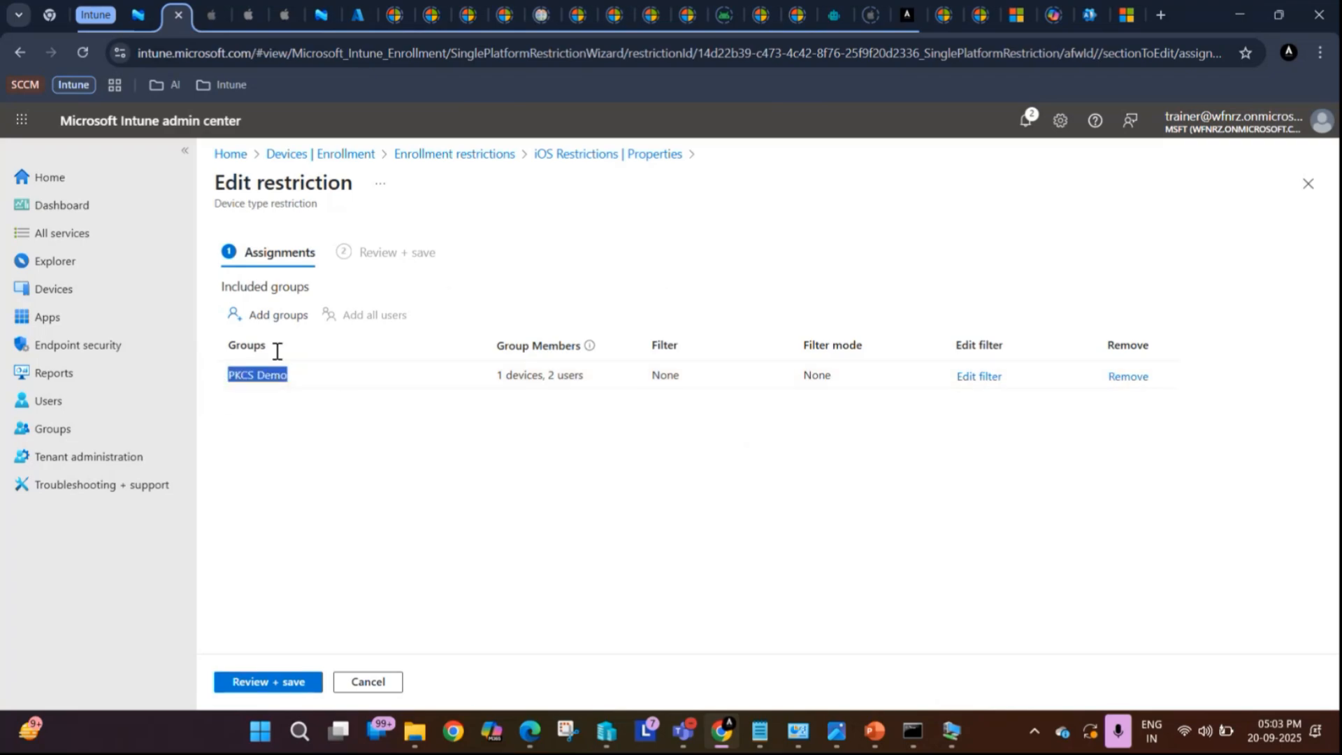
pyautogui.click(574, 166)
# Reopen the iOS Restrictions assignments, search groups for 'pkcs', and proceed to Review + save
pyautogui.hotkey('alt', 'Left')
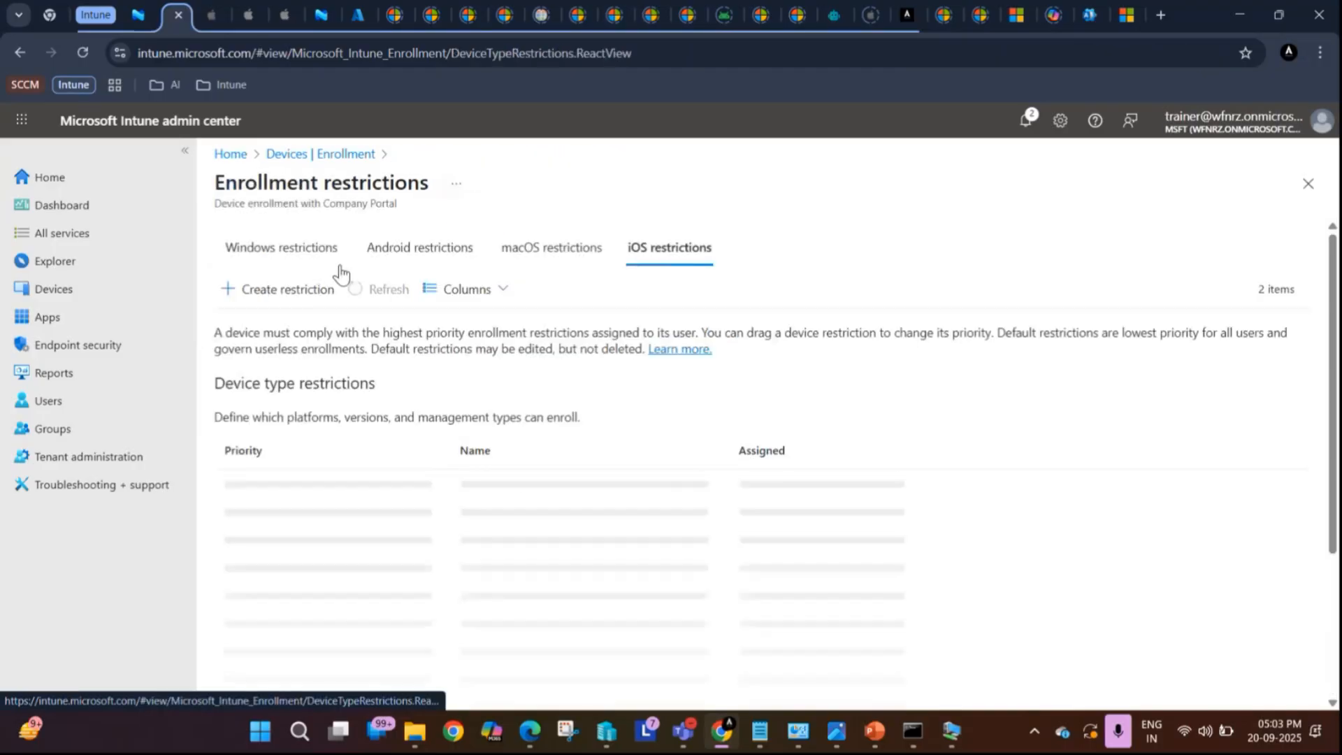
pyautogui.click(1284, 484)
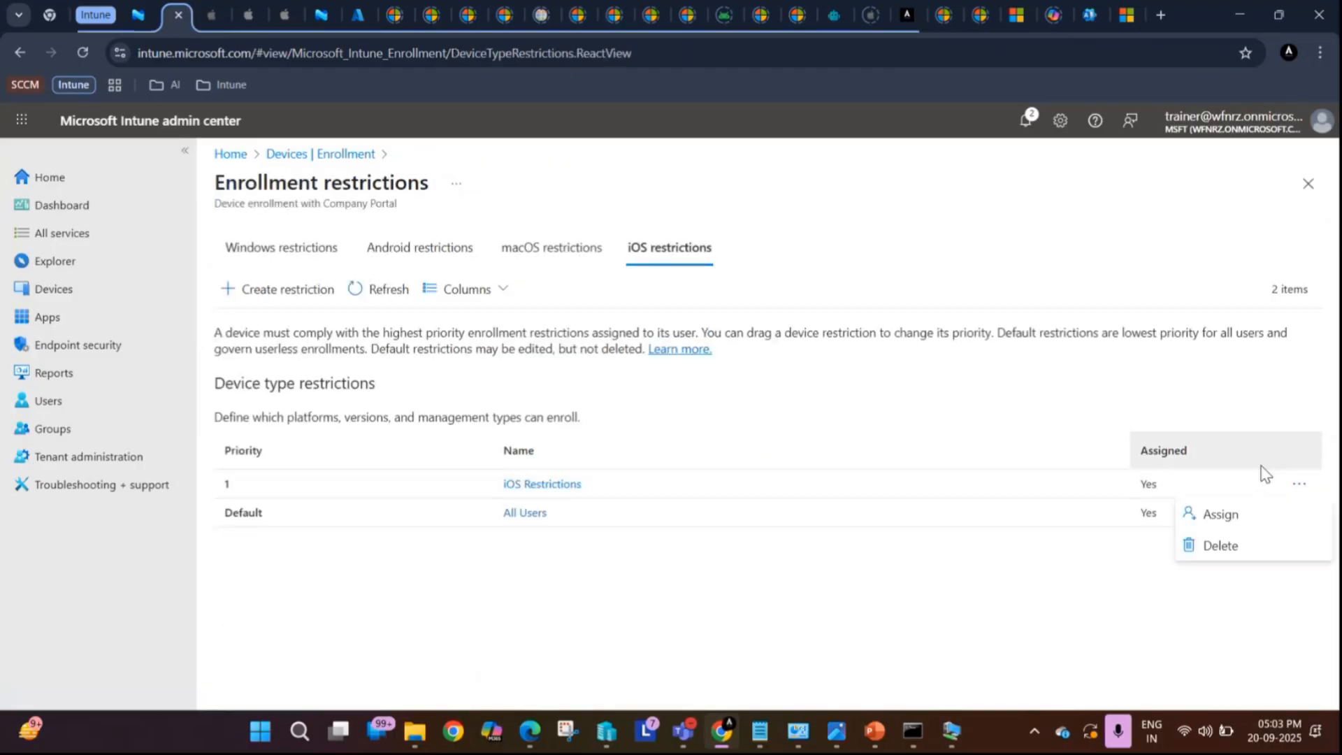
pyautogui.click(1229, 520)
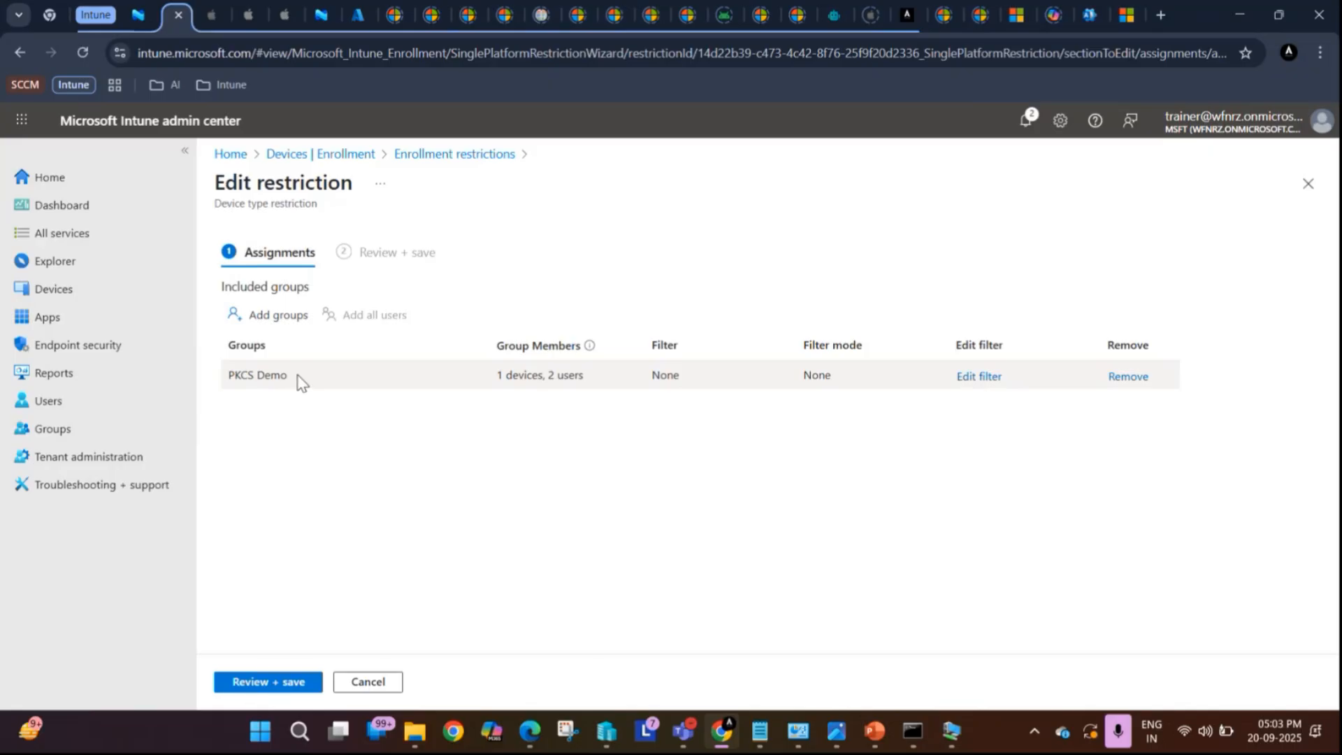
pyautogui.click(281, 320)
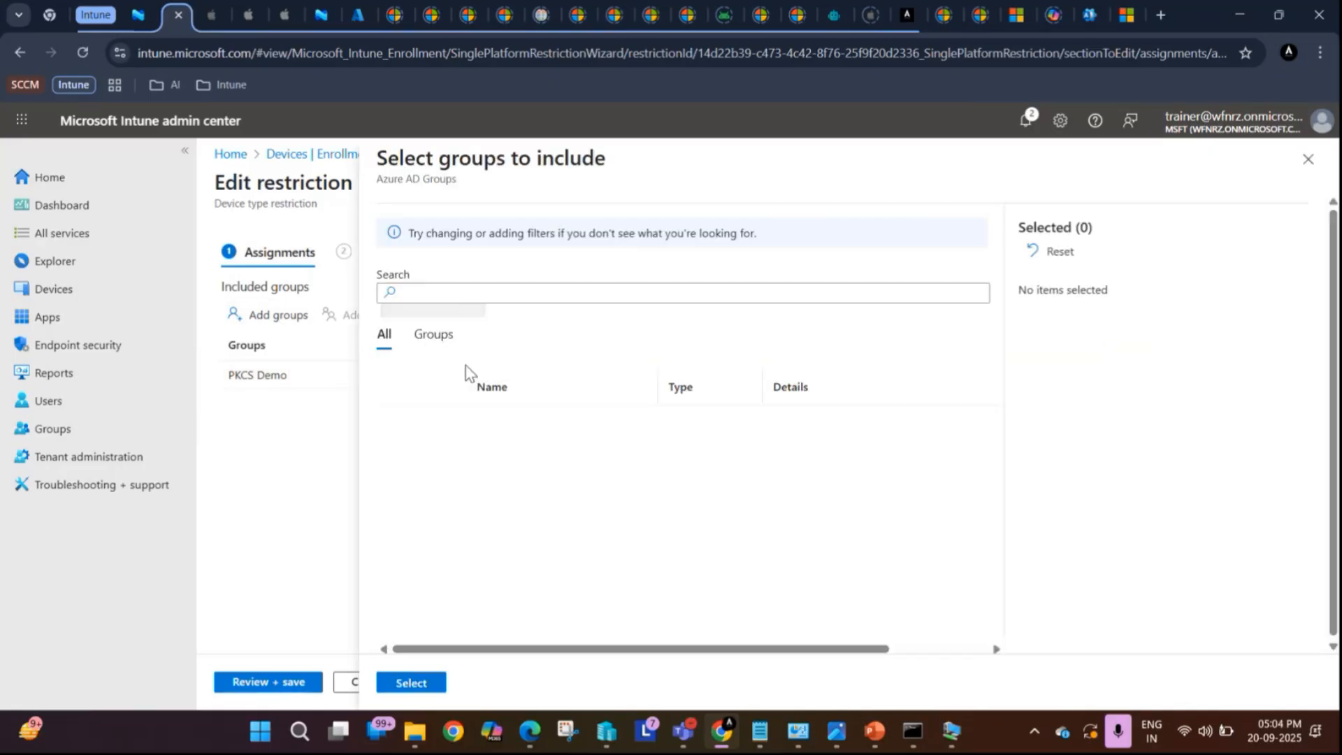
pyautogui.click(520, 293)
pyautogui.write('p')
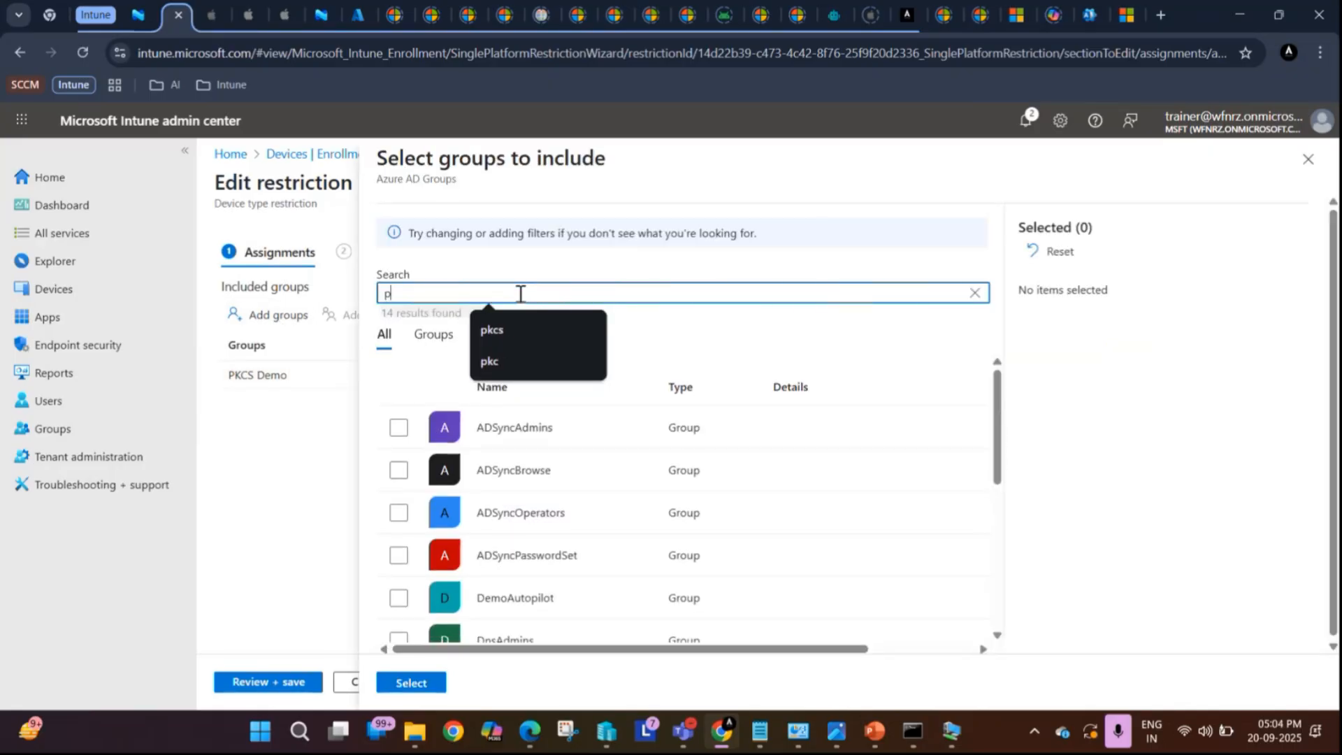
pyautogui.write('kcs')
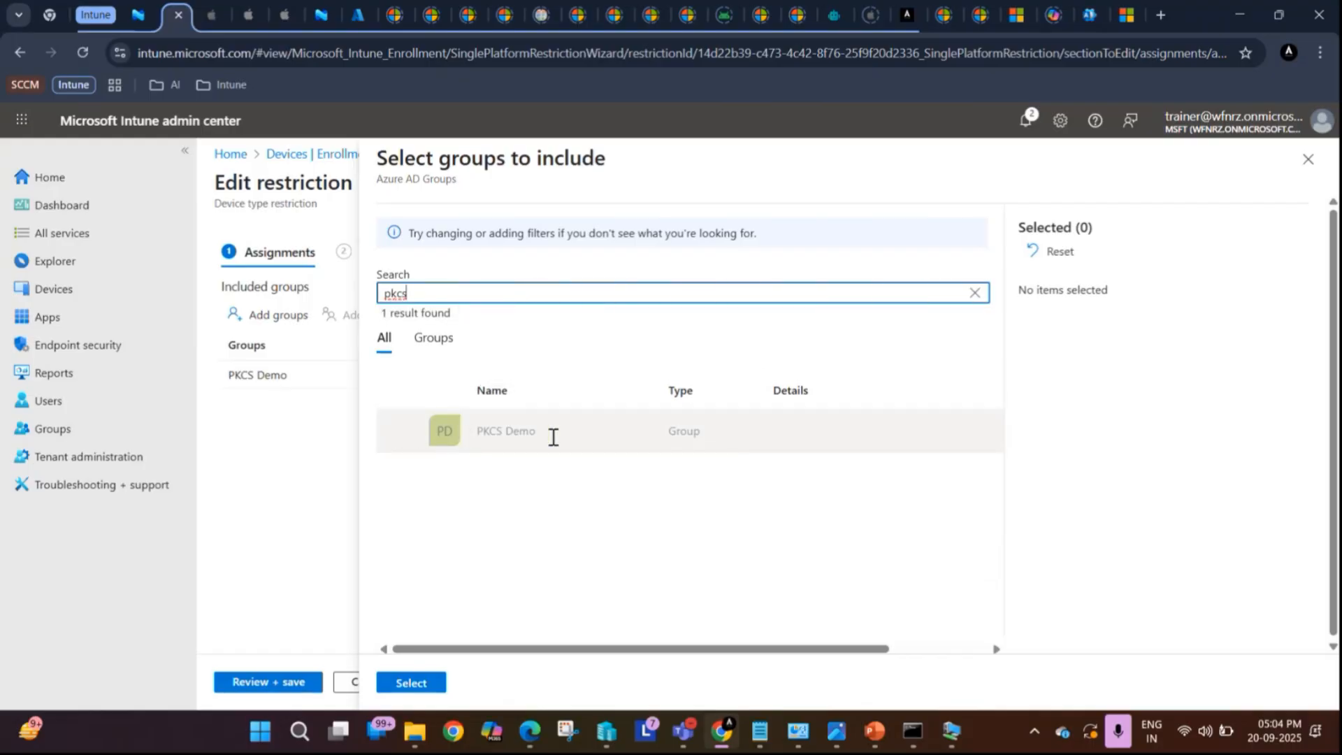
pyautogui.moveTo(573, 430); pyautogui.dragTo(467, 428)
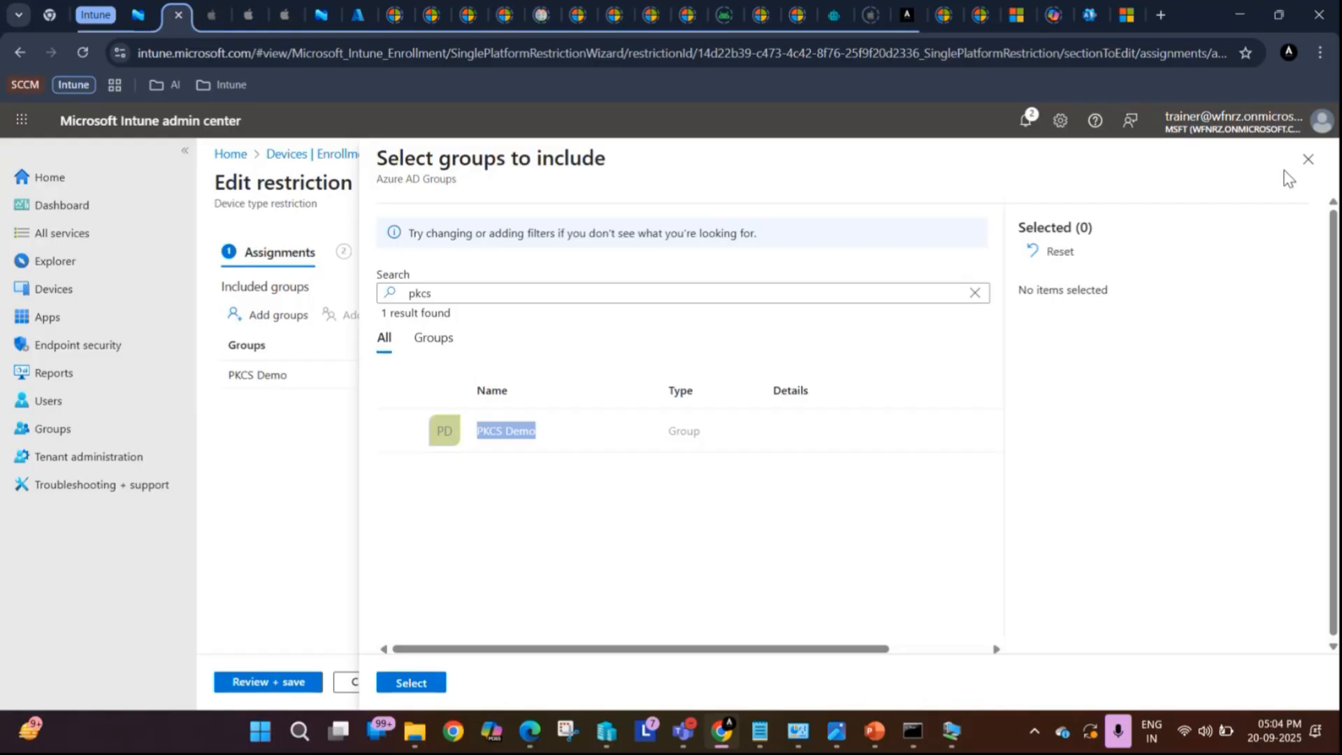
pyautogui.click(1308, 160)
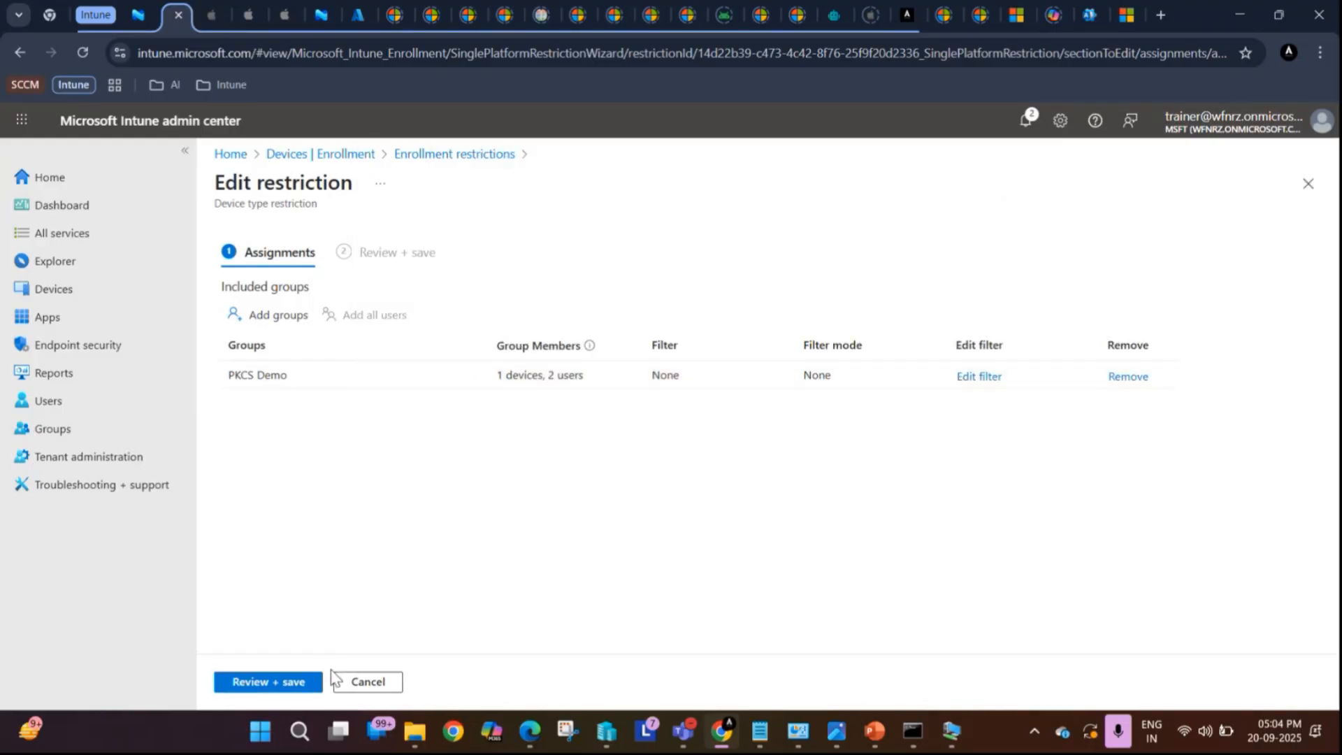
pyautogui.click(307, 682)
# Save the restriction assignment, then allow the profile download and dismiss the Face ID and install errors
pyautogui.click(250, 681)
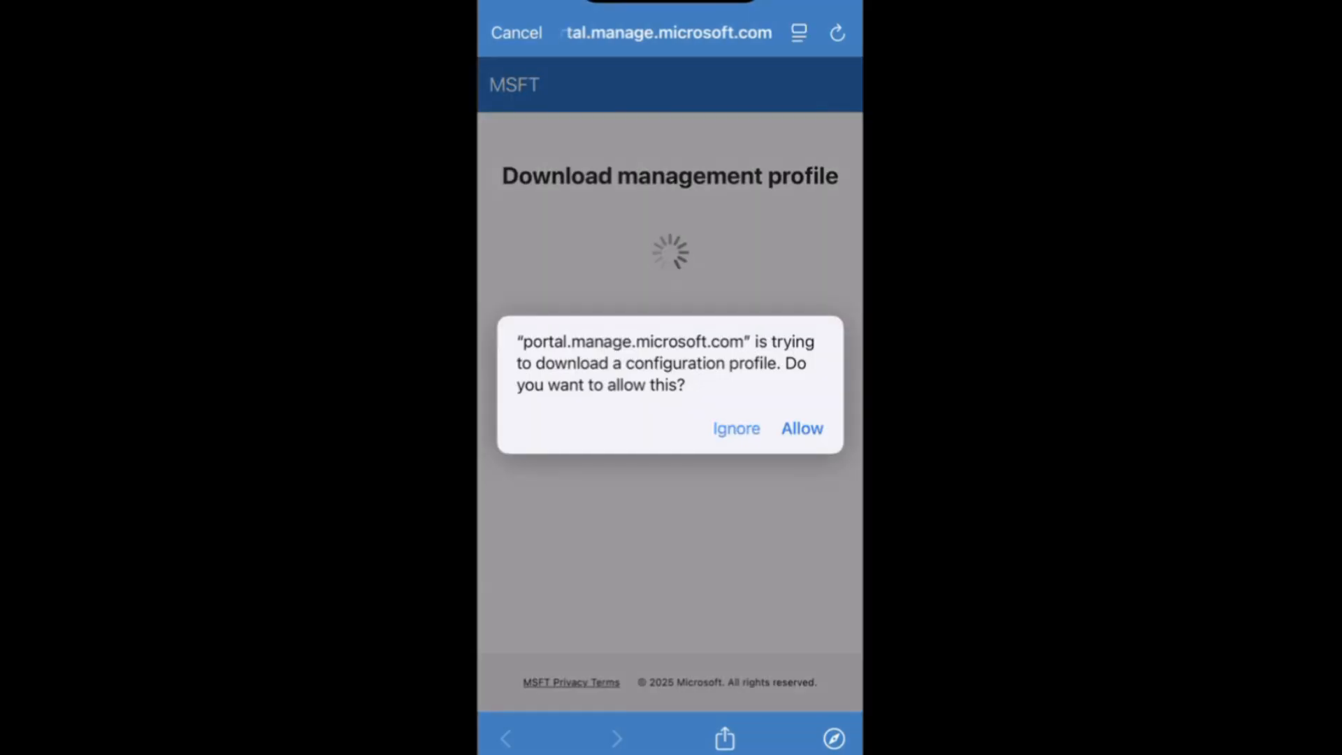
pyautogui.click(802, 428)
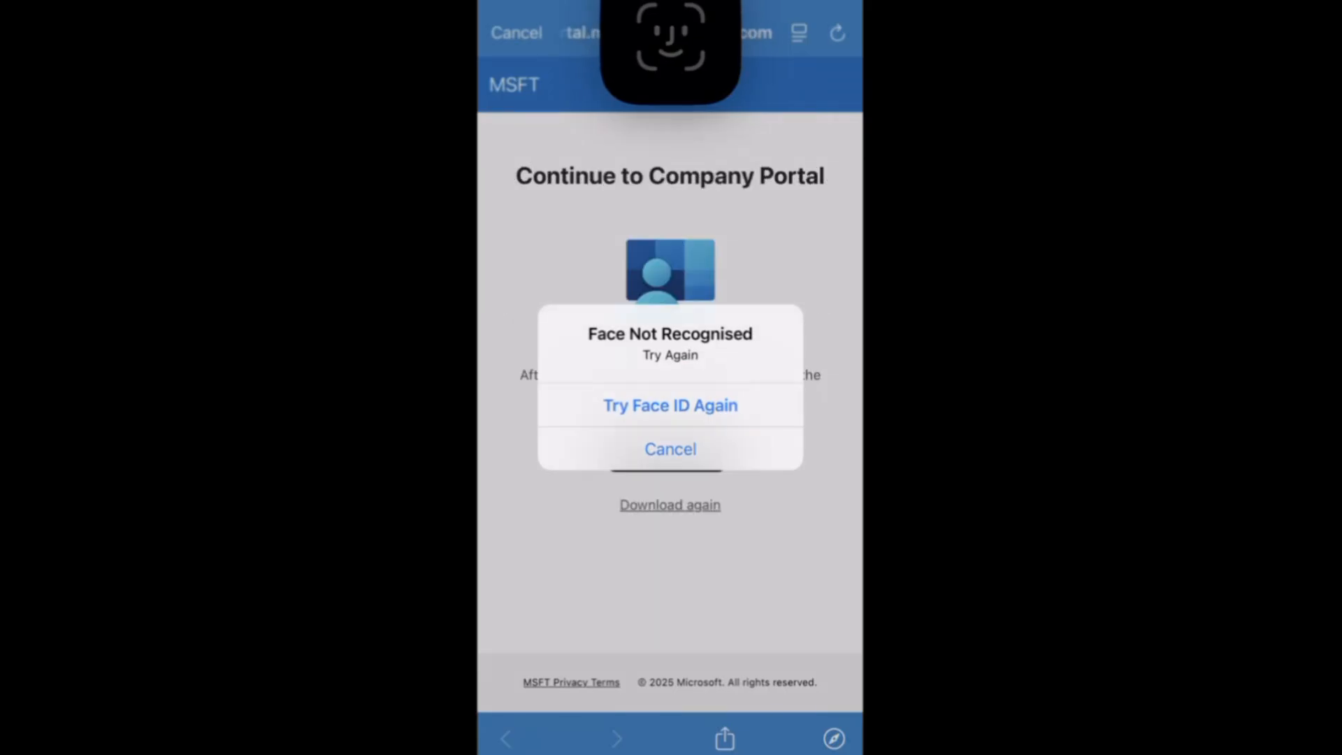
pyautogui.click(670, 449)
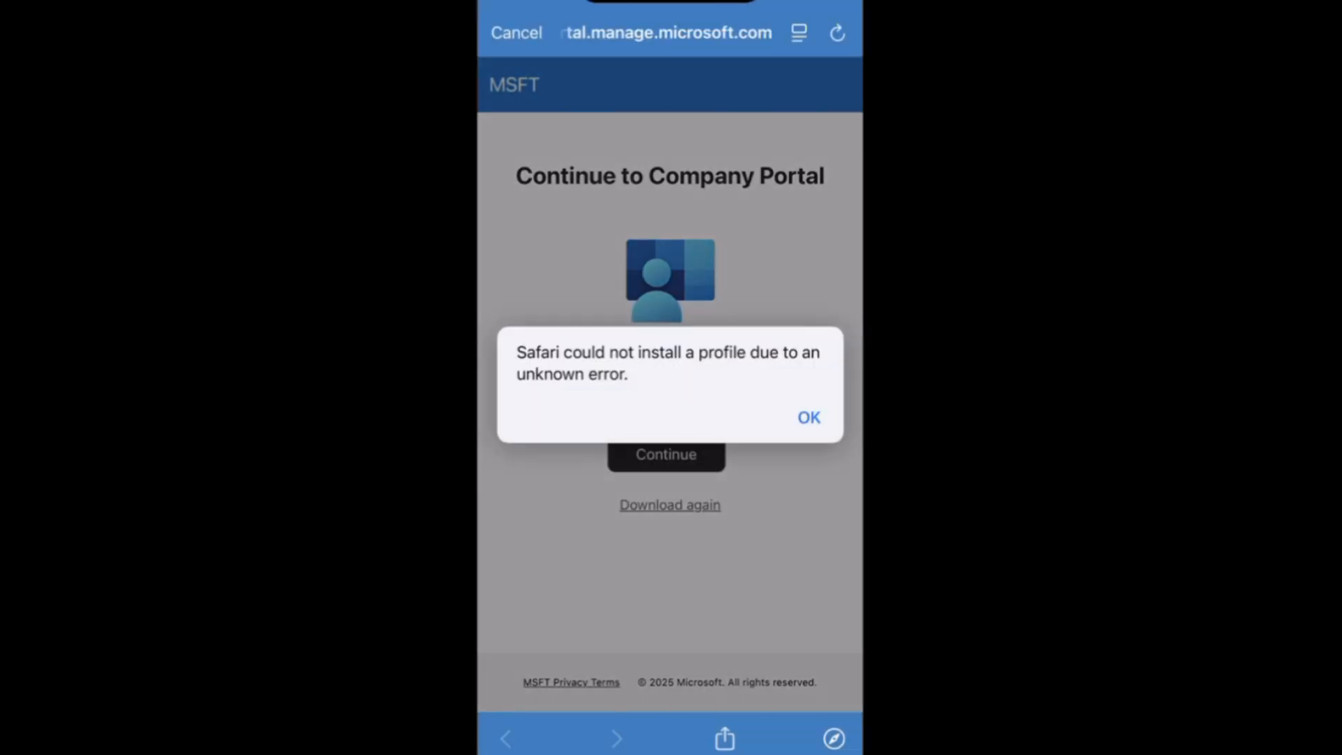
pyautogui.click(809, 417)
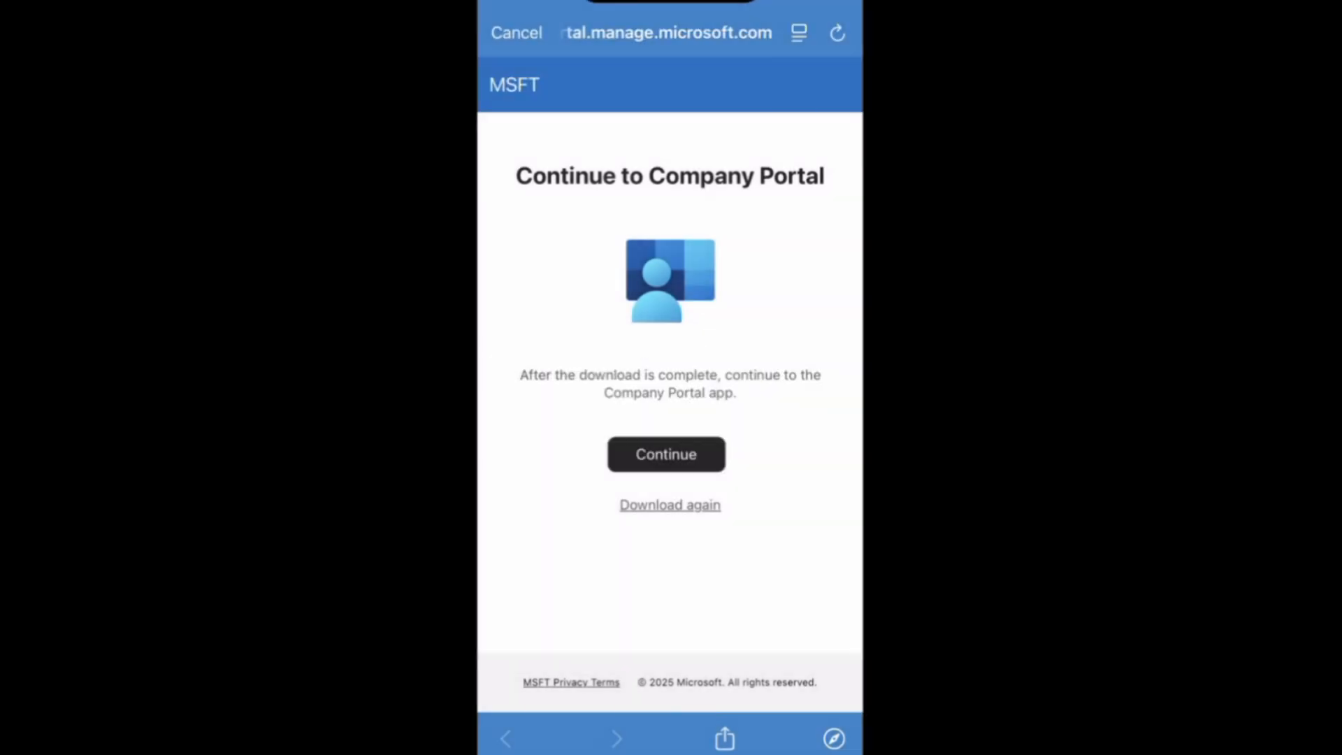
pyautogui.click(667, 455)
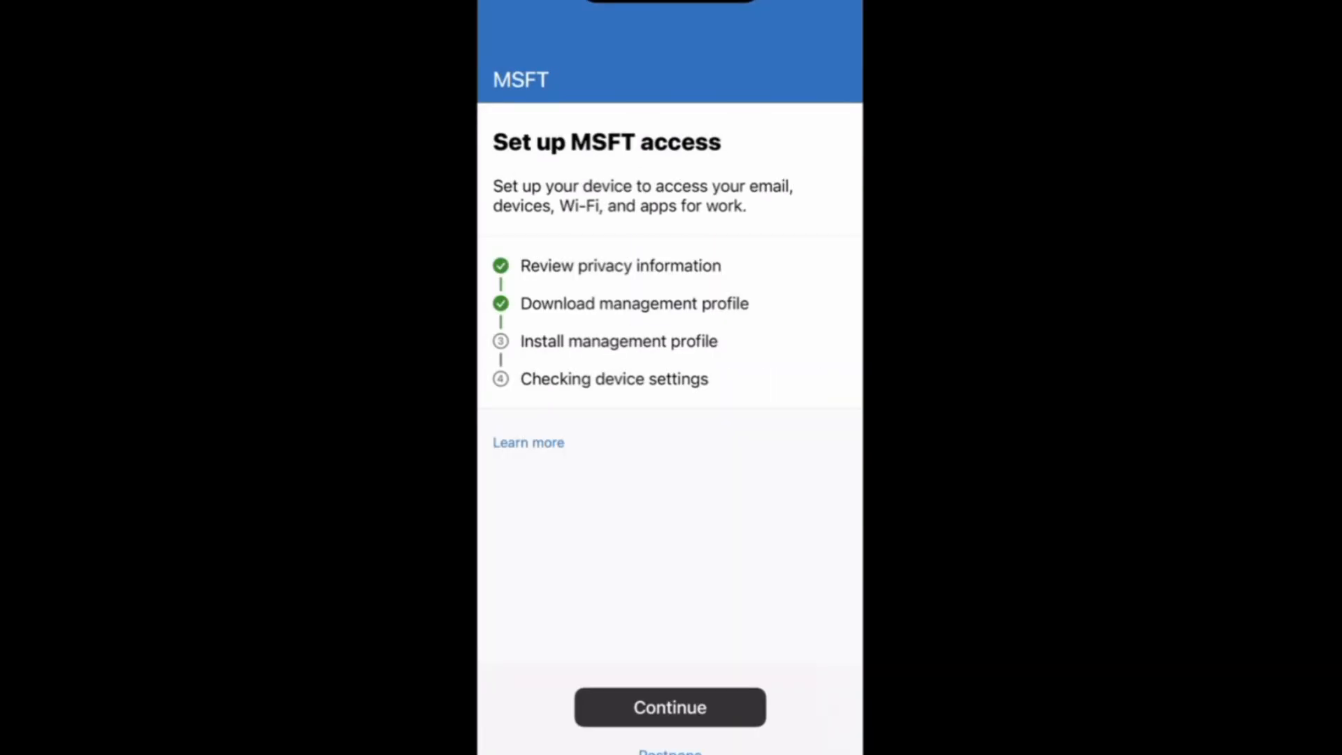
# Bring up Company Portal's 'How to install management profile' steps, then switch to the iPhone Settings main list
pyautogui.click(670, 708)
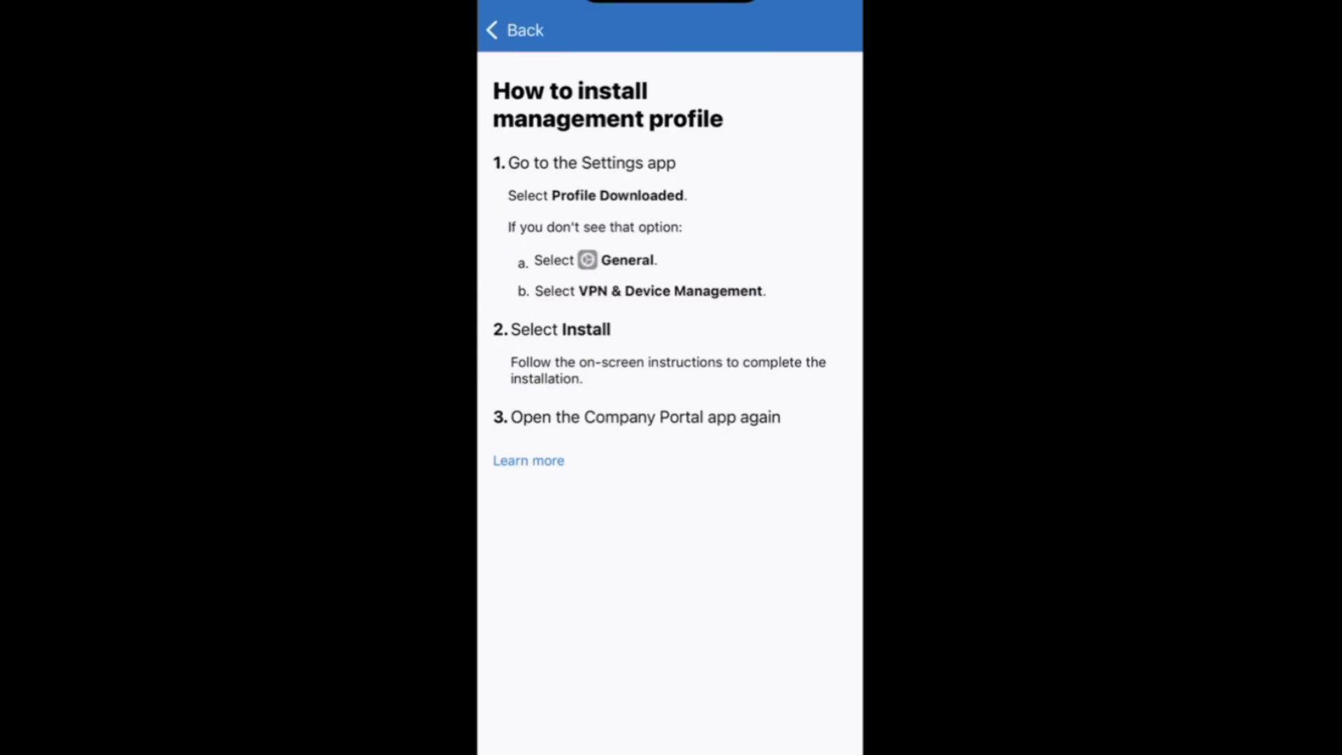
pyautogui.moveTo(670, 748); pyautogui.dragTo(783, 469)
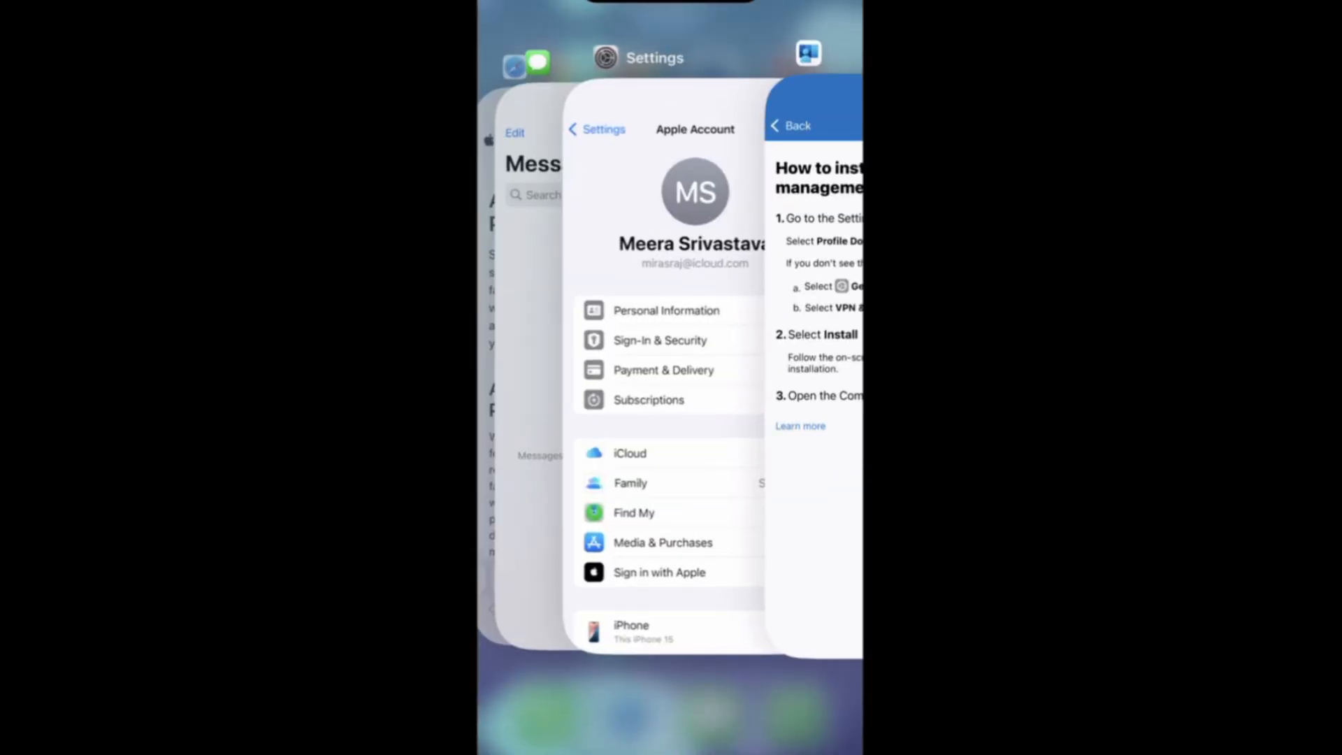
pyautogui.click(664, 367)
pyautogui.click(535, 30)
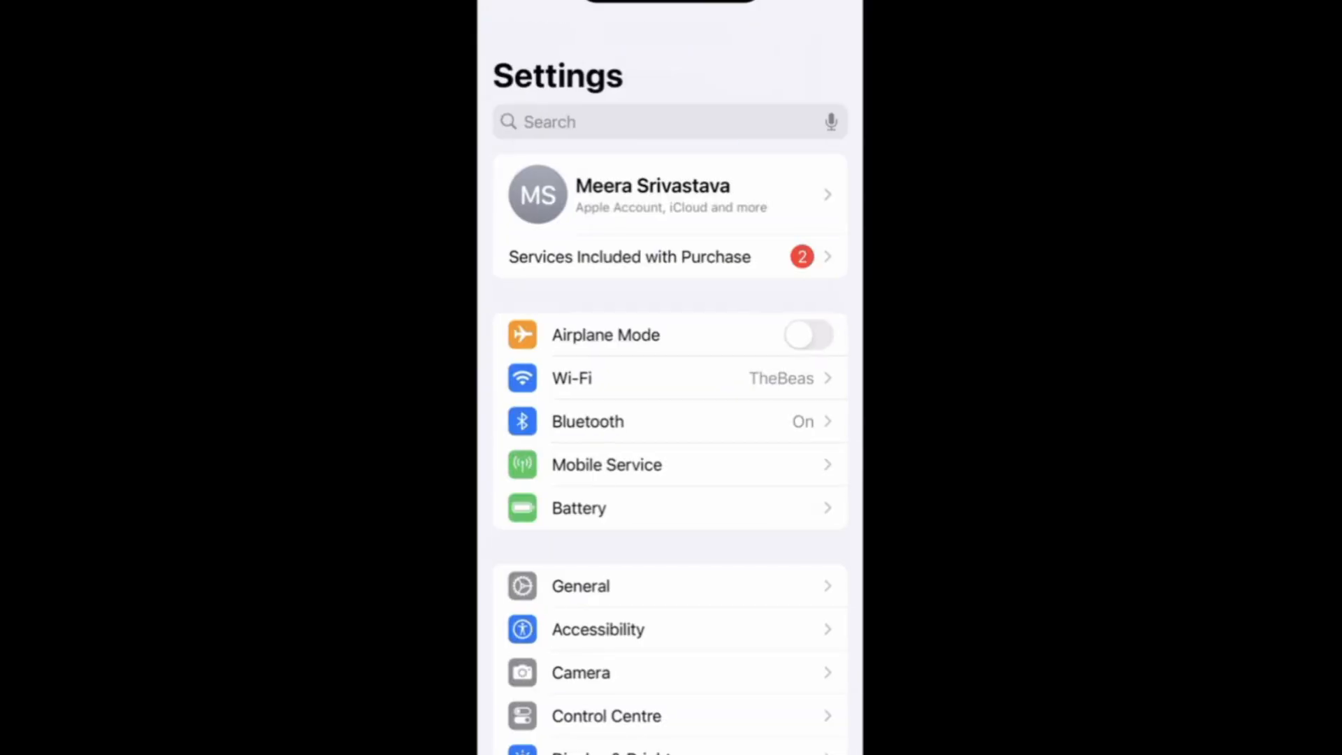
pyautogui.moveTo(670, 748); pyautogui.dragTo(781, 523)
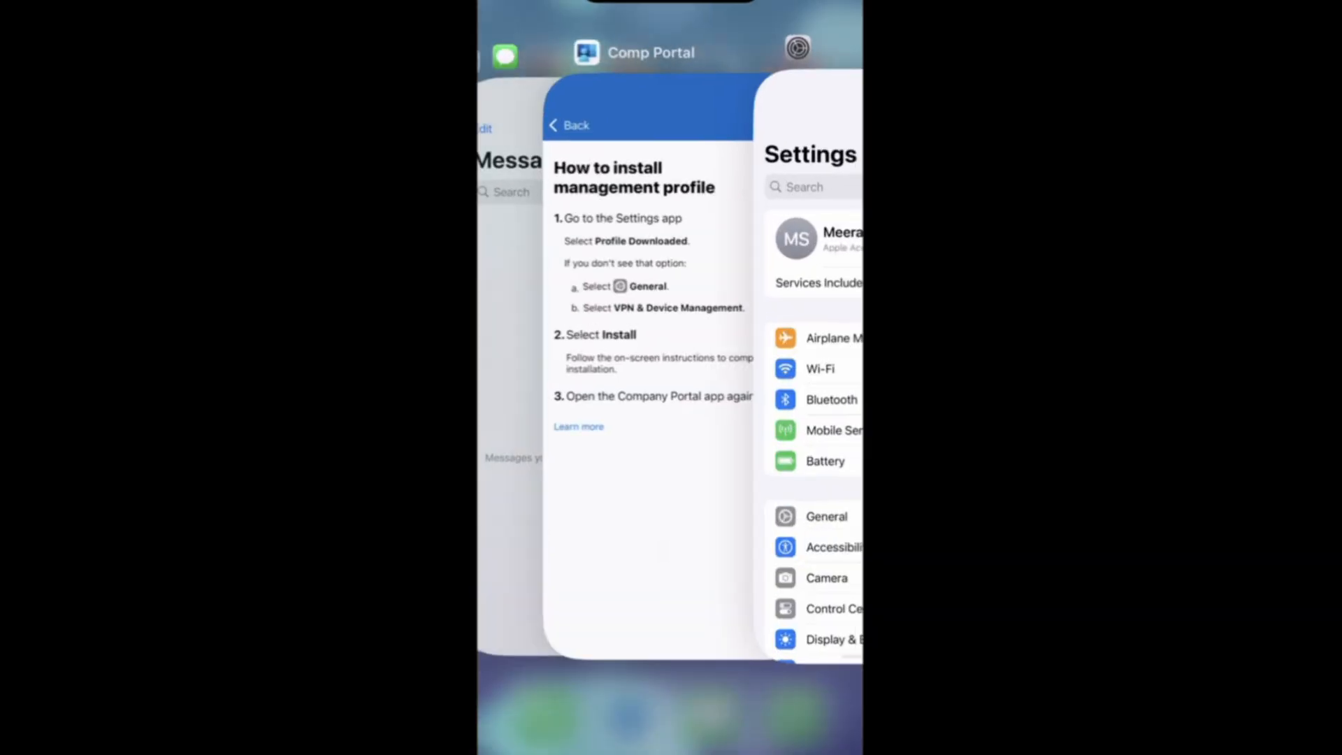
pyautogui.click(808, 392)
pyautogui.scroll(-10, 669, 420)
pyautogui.scroll(-3, 670, 420)
pyautogui.scroll(2, 670, 419)
pyautogui.scroll(7, 669, 420)
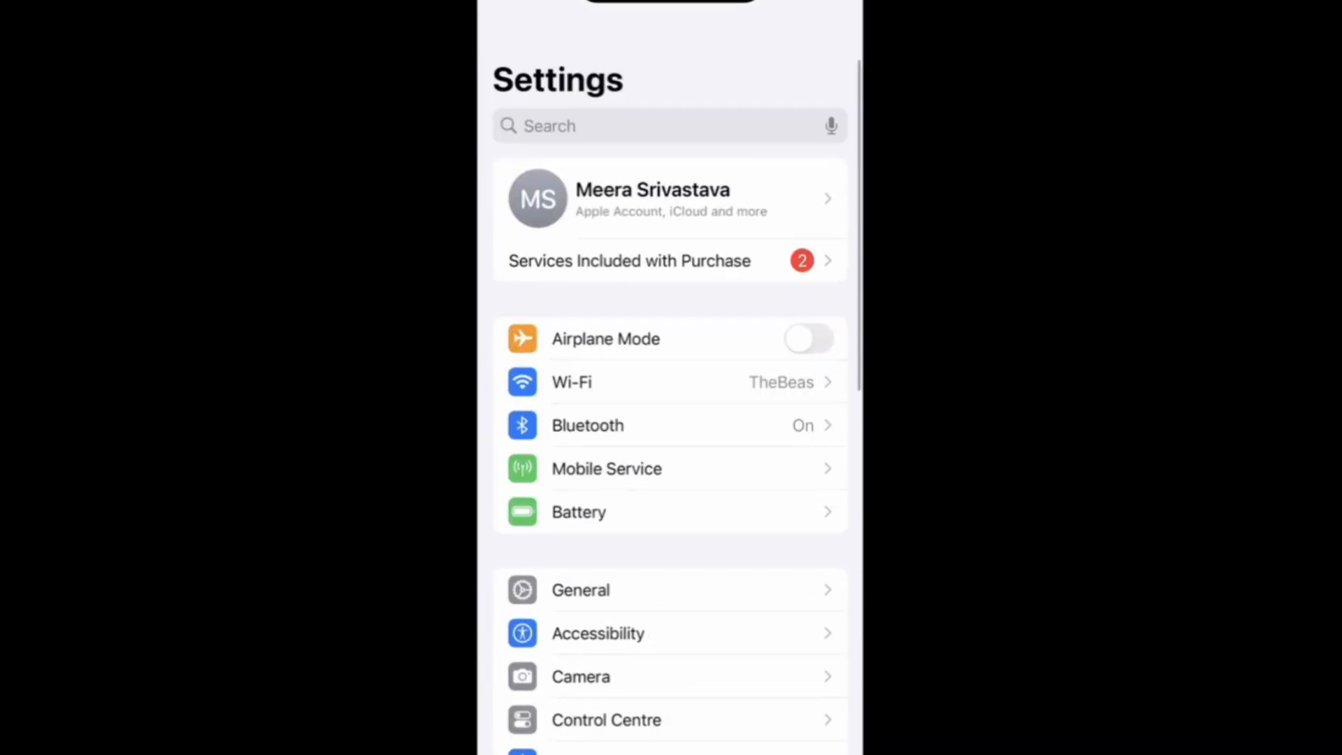
# Browse the General settings and the main Settings list
pyautogui.click(669, 586)
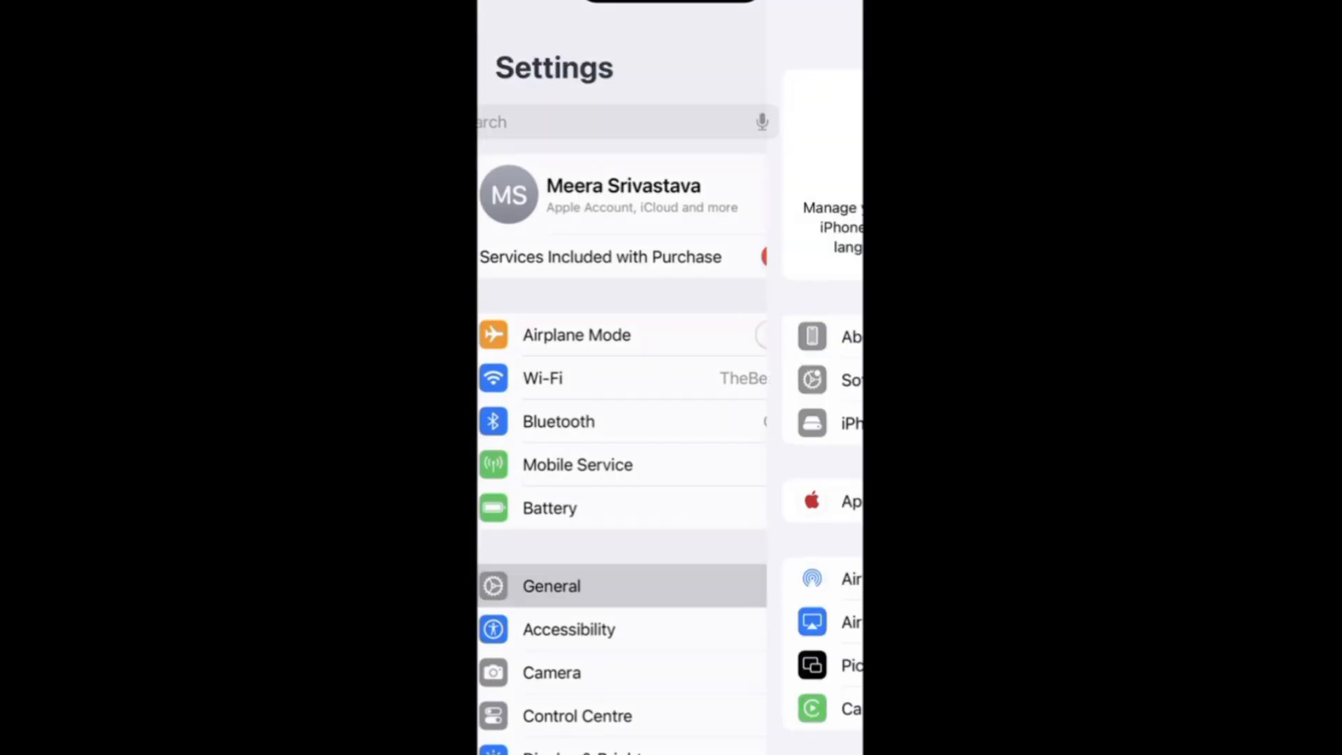
pyautogui.scroll(-4, 669, 391)
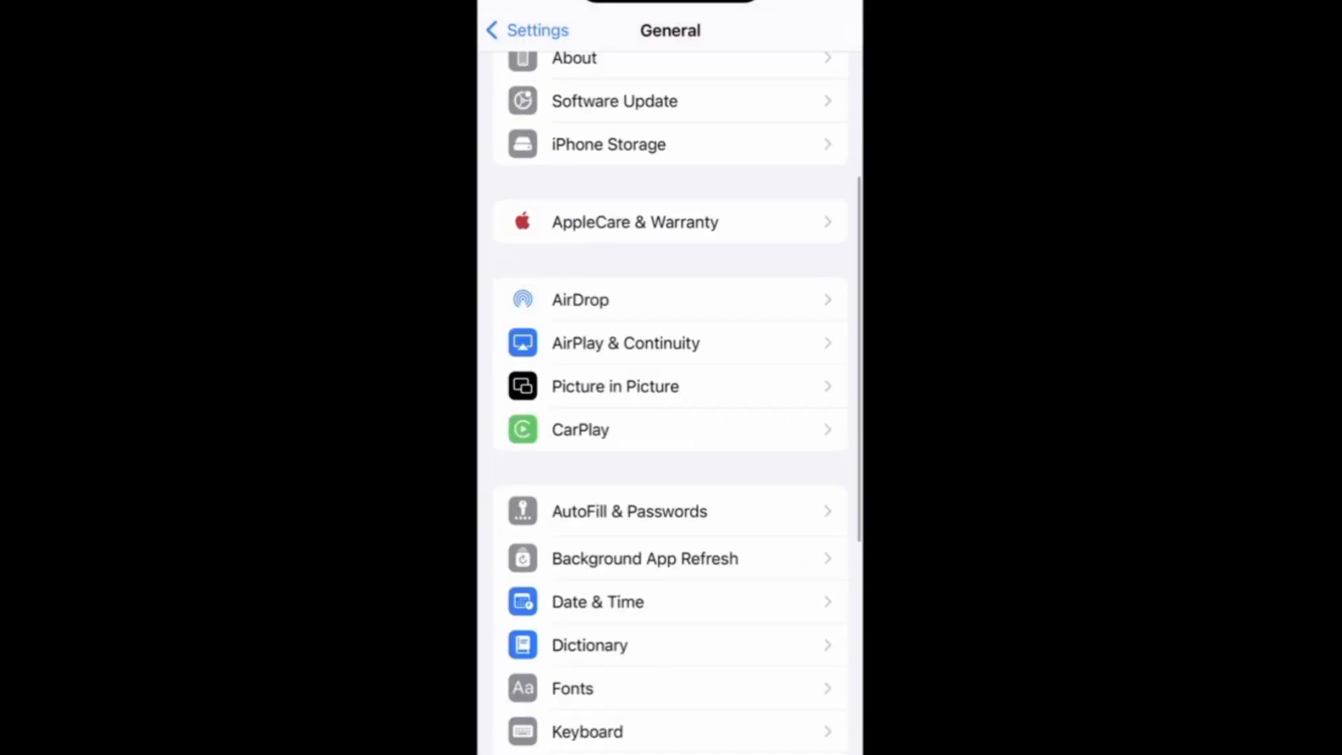
pyautogui.scroll(-4, 670, 392)
pyautogui.scroll(-5, 670, 392)
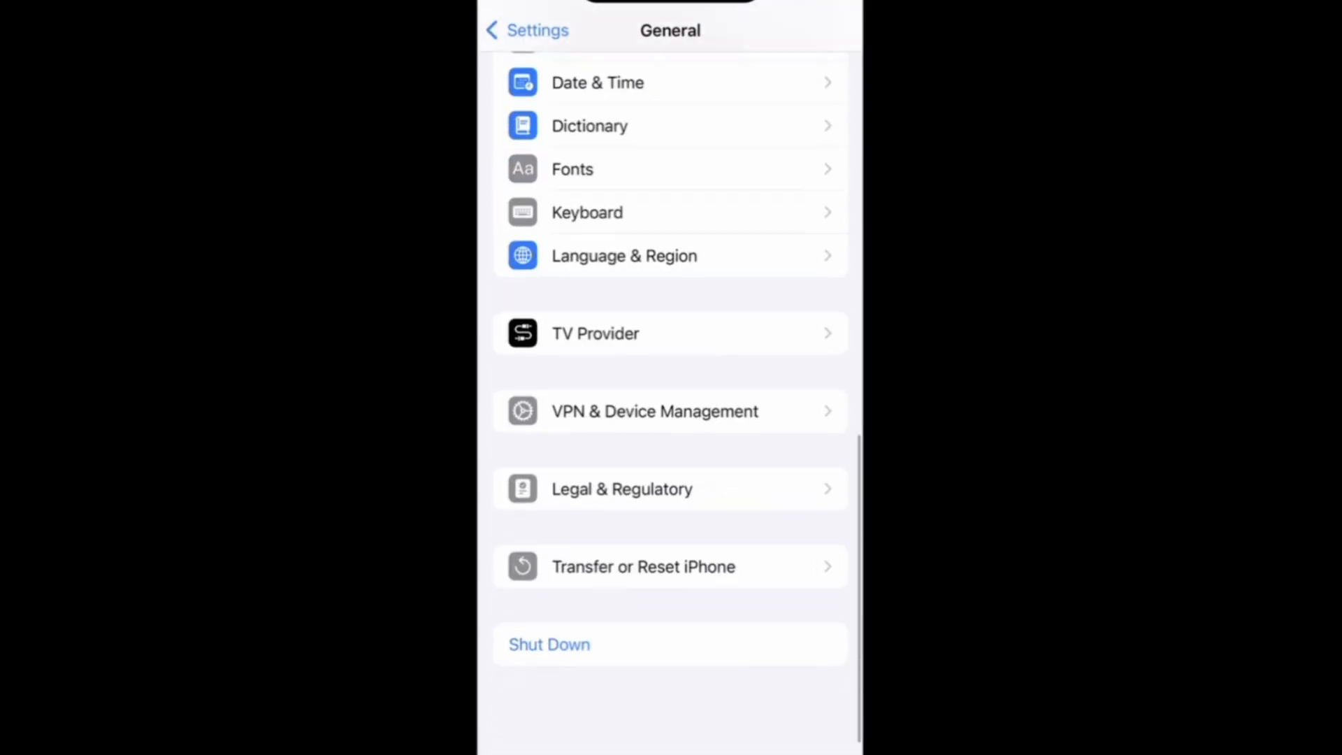
pyautogui.scroll(12, 670, 391)
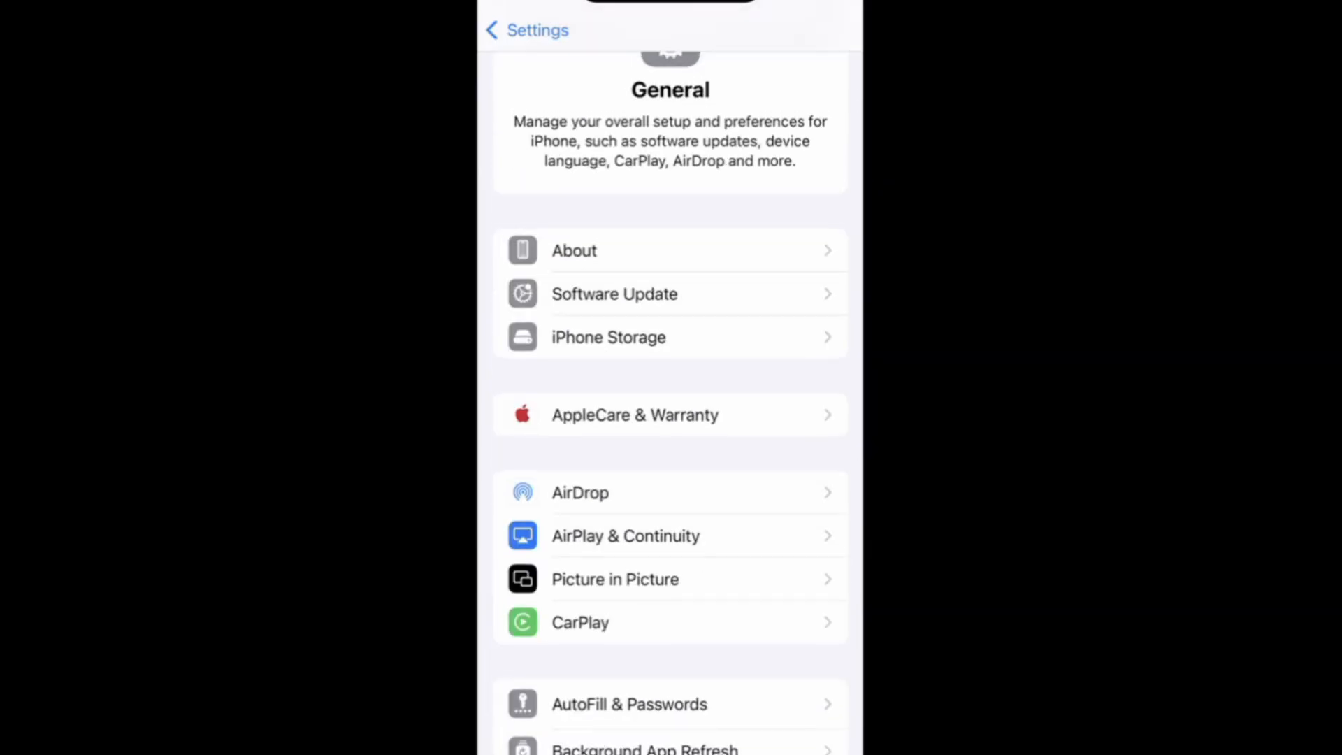
pyautogui.click(528, 30)
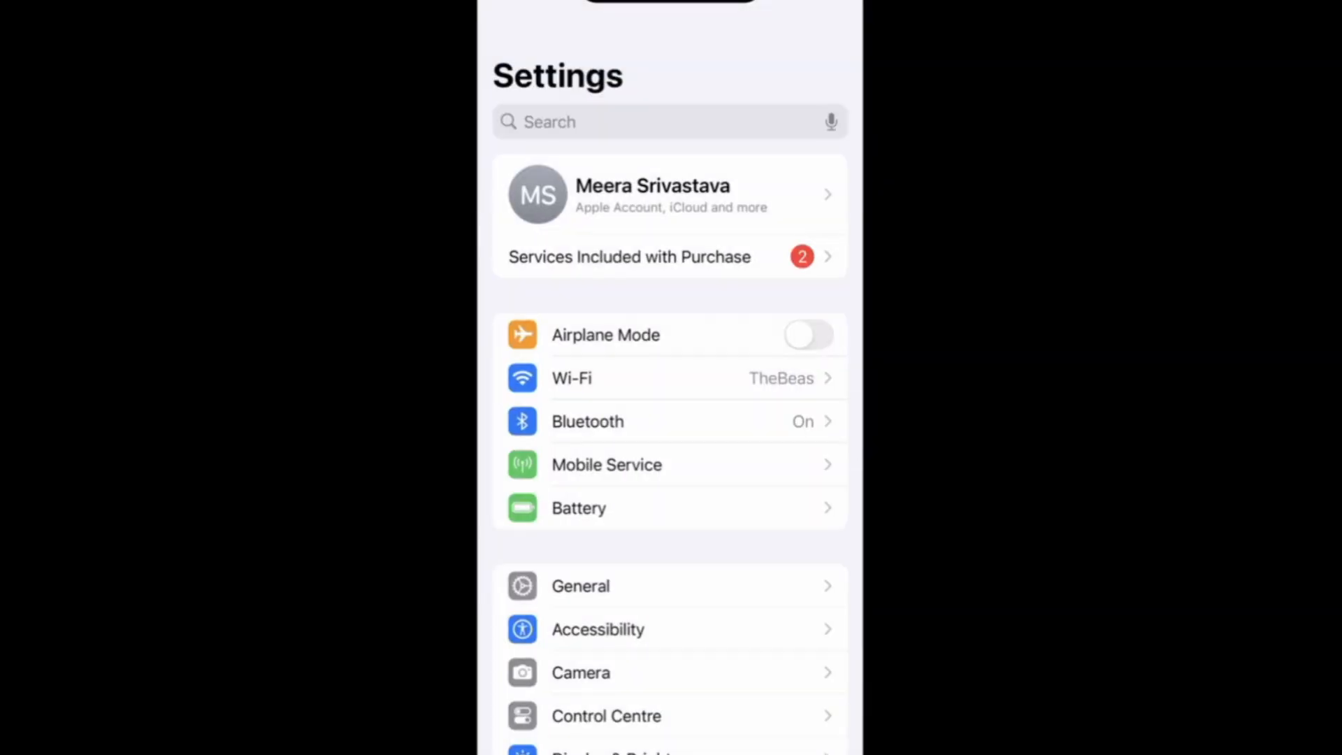
pyautogui.scroll(-5, 670, 391)
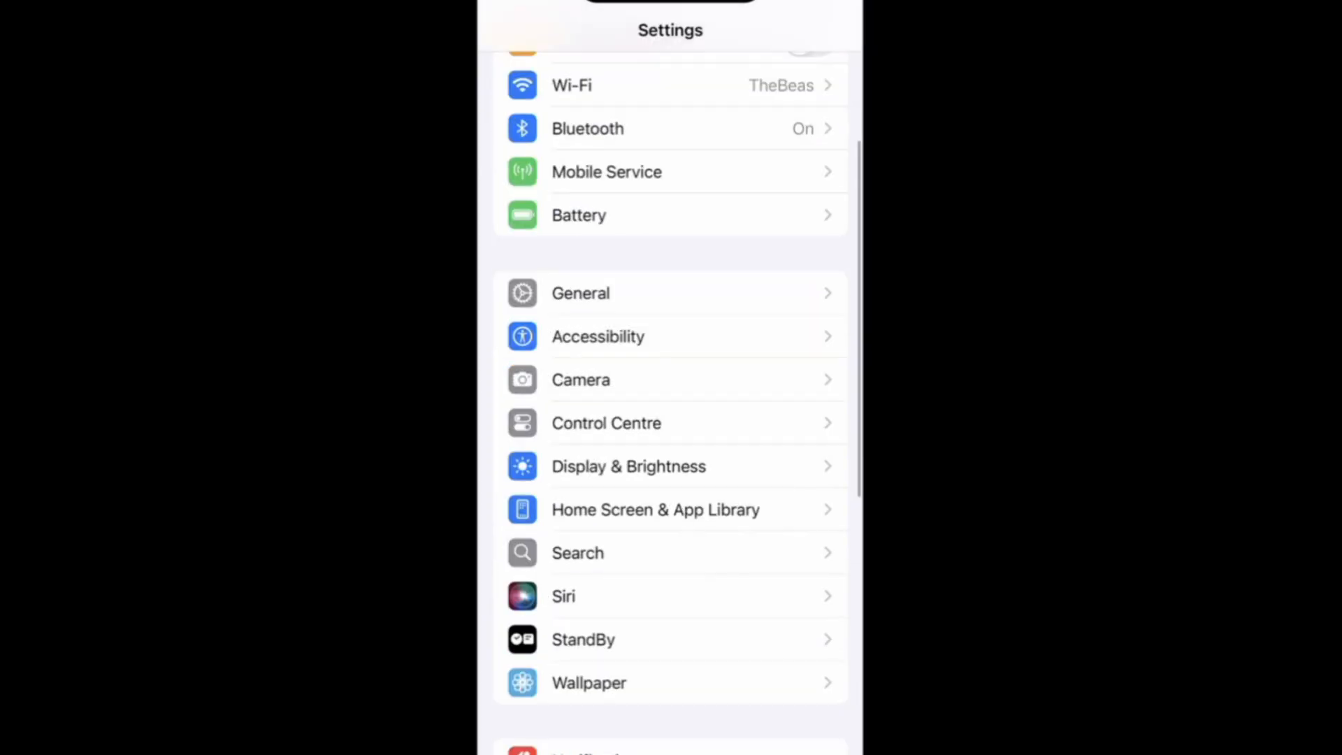
pyautogui.scroll(-7, 670, 391)
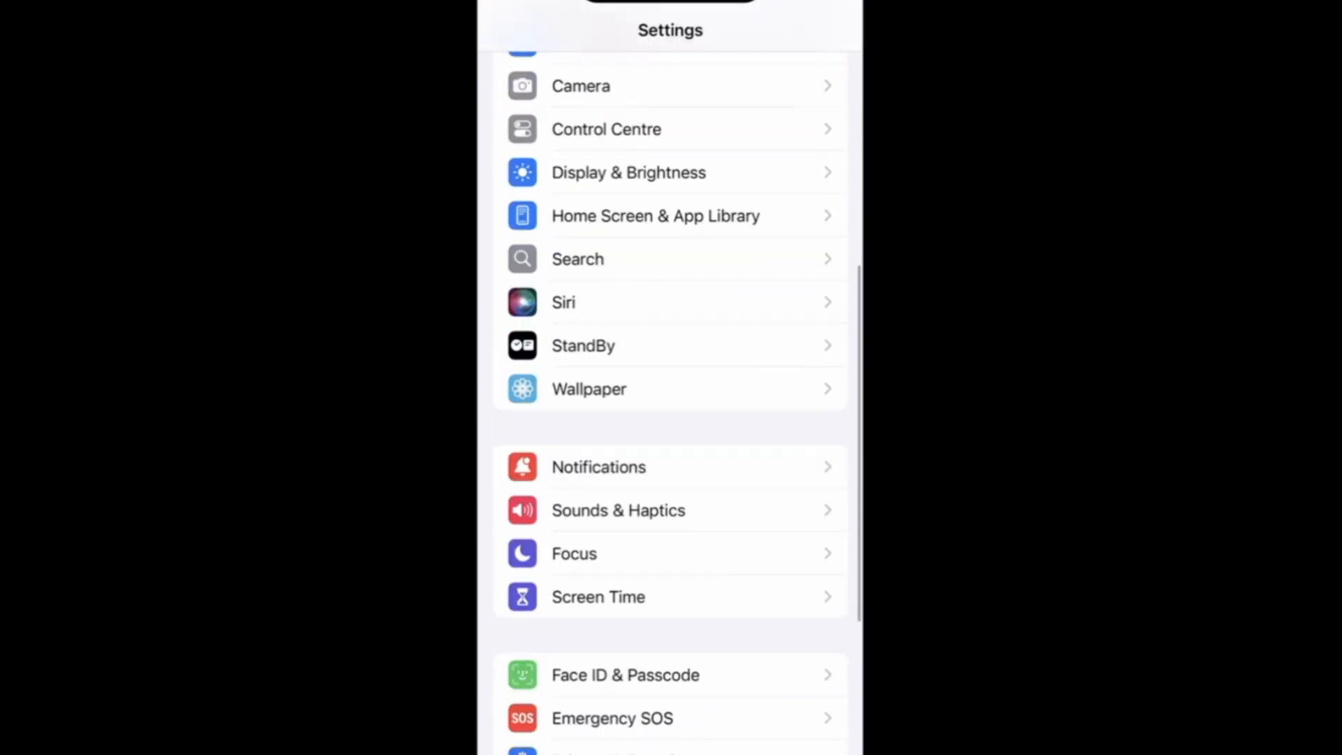
pyautogui.scroll(-3, 670, 391)
pyautogui.scroll(6, 670, 391)
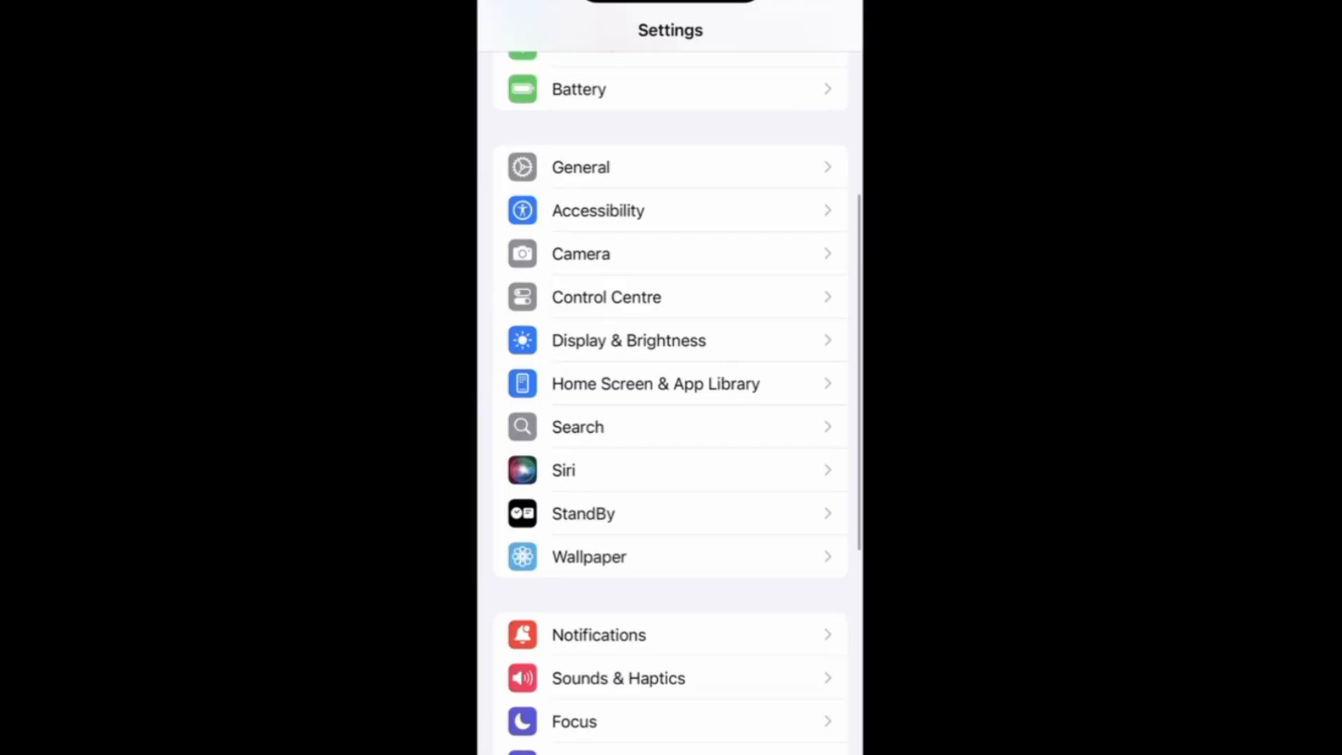
# Check General > VPN & Device Management and its VPN page for a management profile, finding none
pyautogui.click(580, 167)
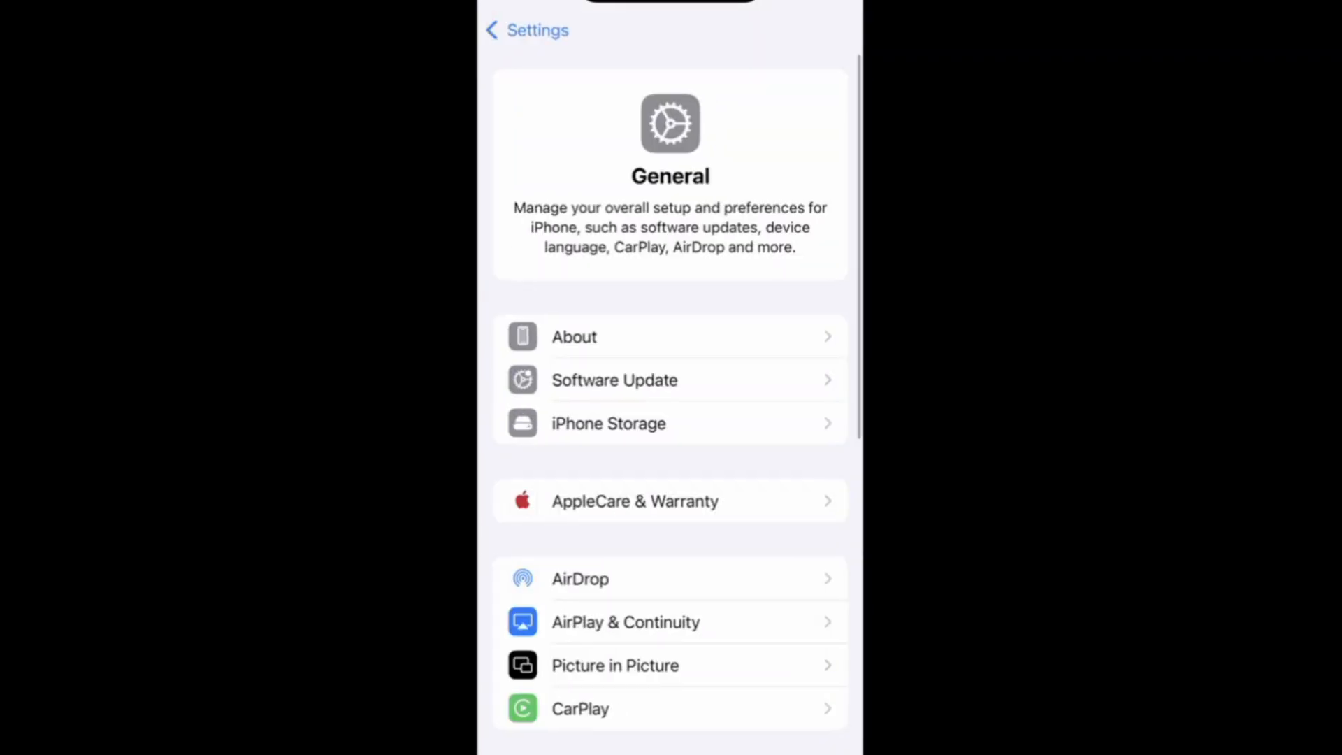
pyautogui.scroll(-4, 669, 392)
pyautogui.scroll(-6, 669, 392)
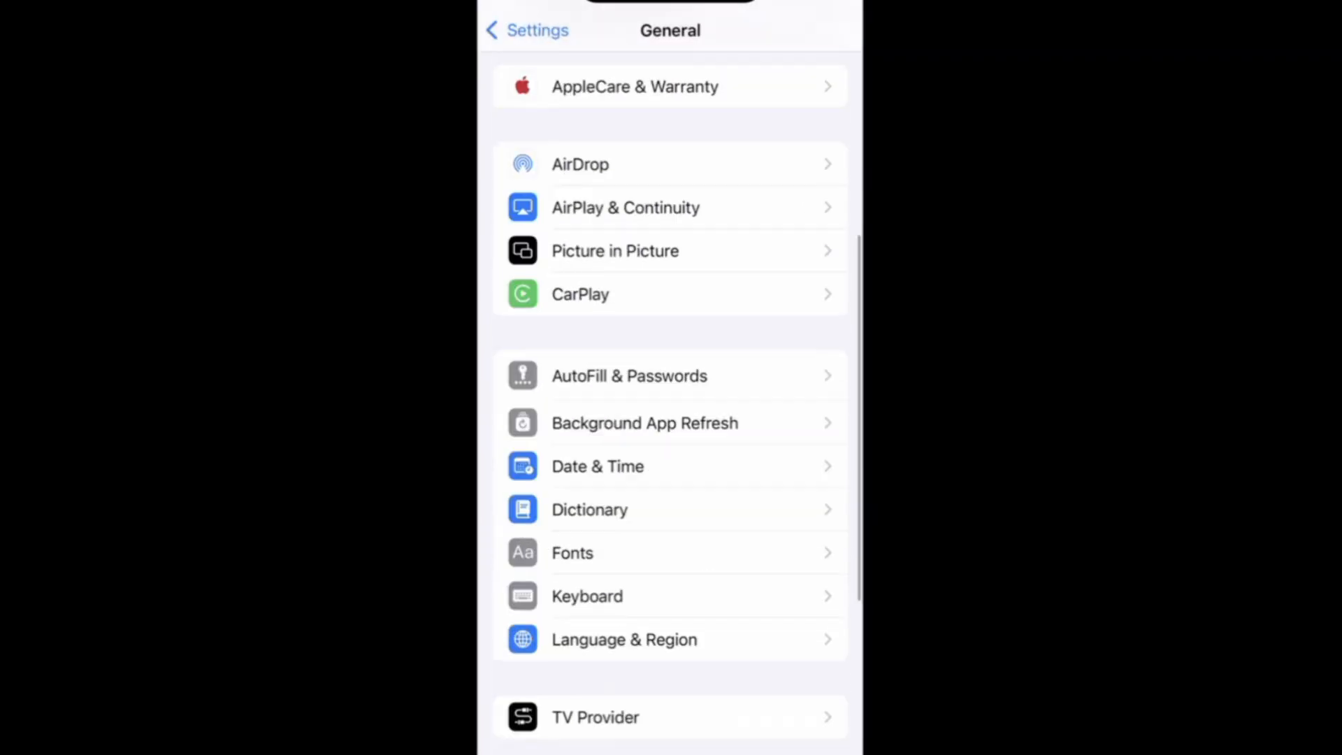
pyautogui.click(655, 535)
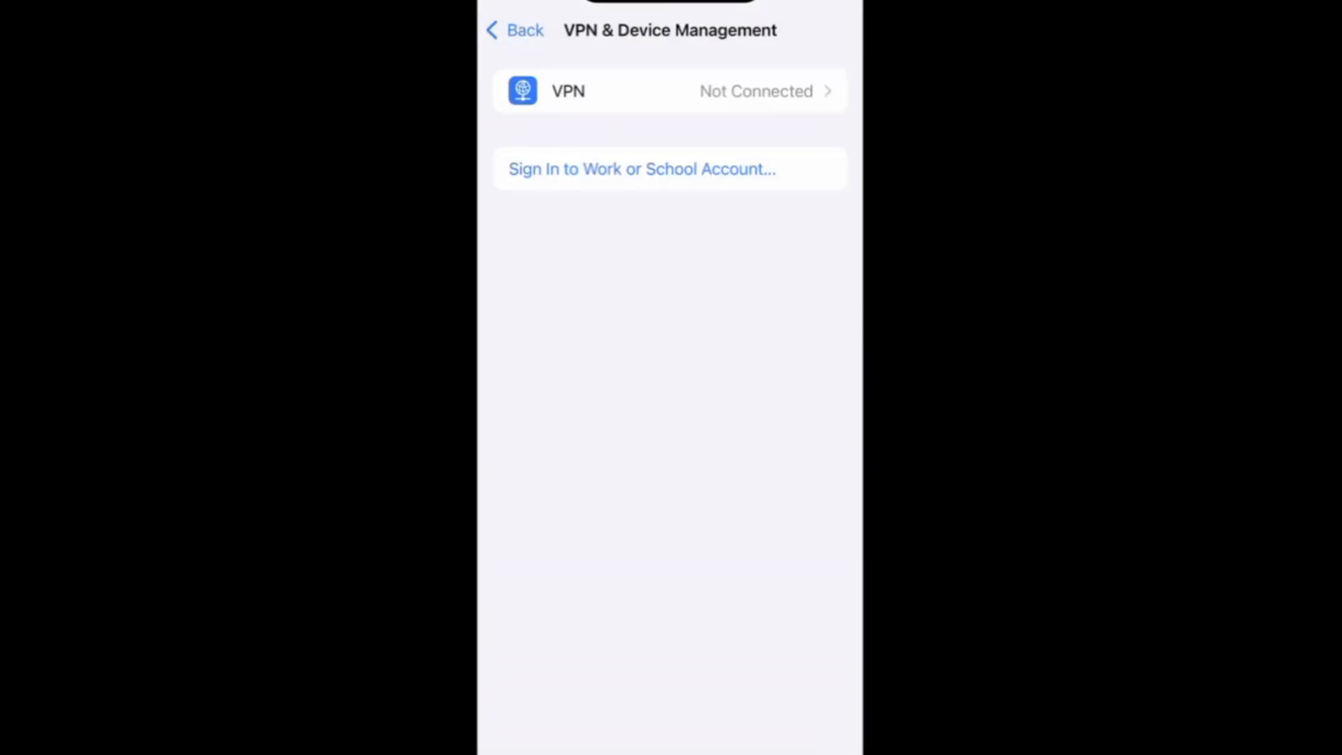
pyautogui.click(630, 91)
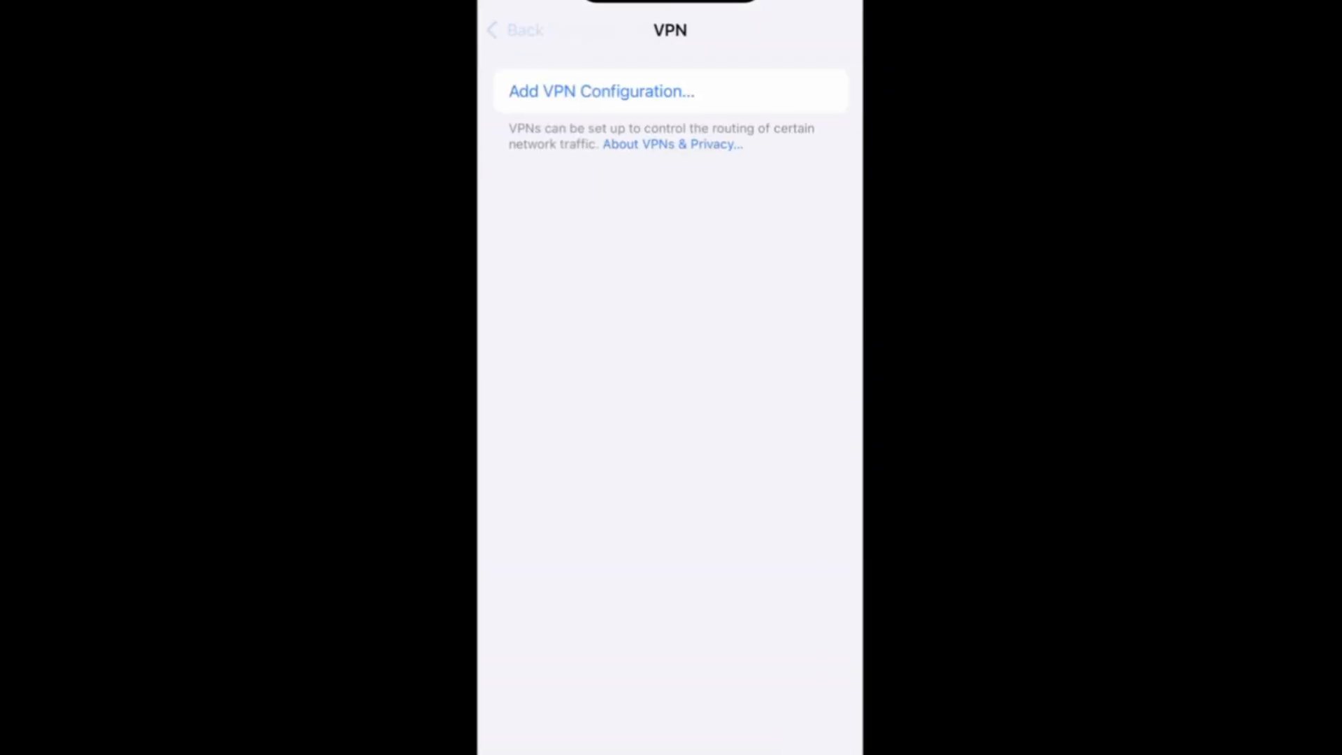
pyautogui.click(515, 30)
pyautogui.click(515, 30)
pyautogui.click(515, 30)
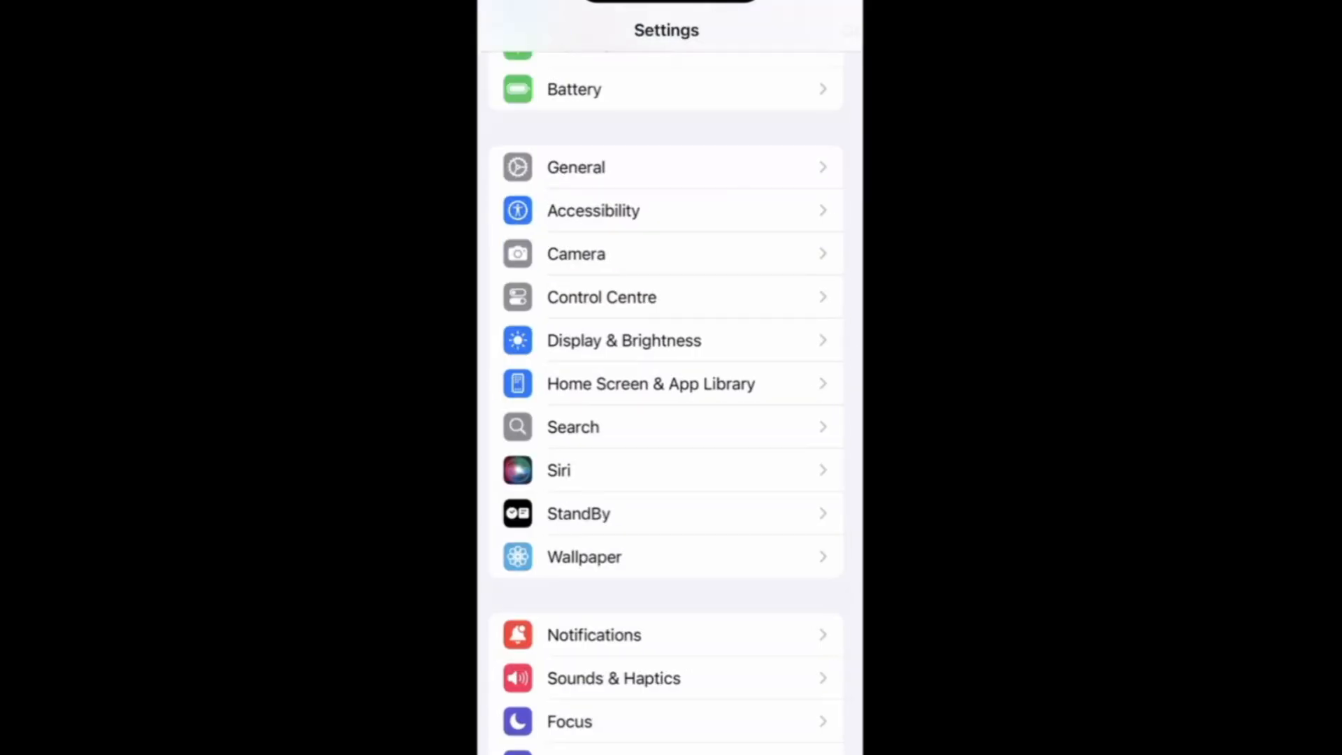
# Recheck VPN & Device Management in Settings, then return to Company Portal from the home screen
pyautogui.moveTo(669, 748); pyautogui.dragTo(741, 489)
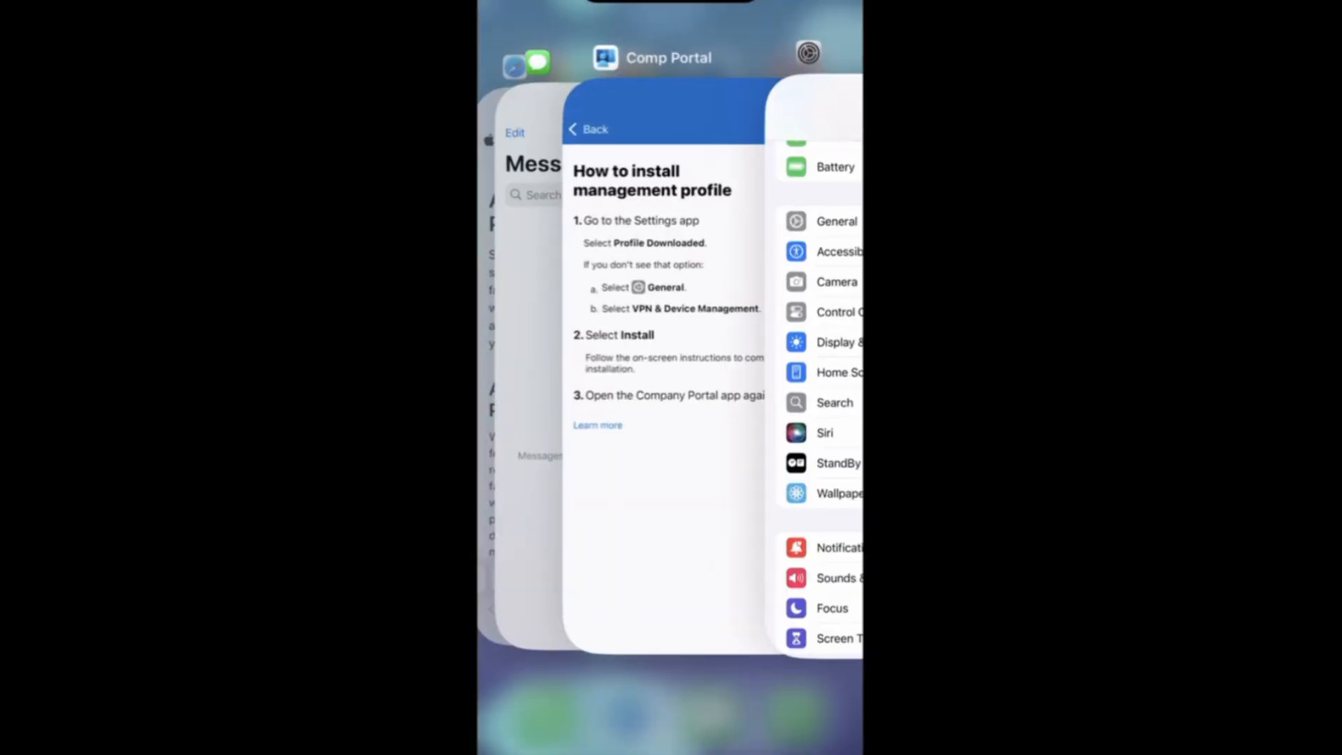
pyautogui.moveTo(699, 419); pyautogui.dragTo(566, 420)
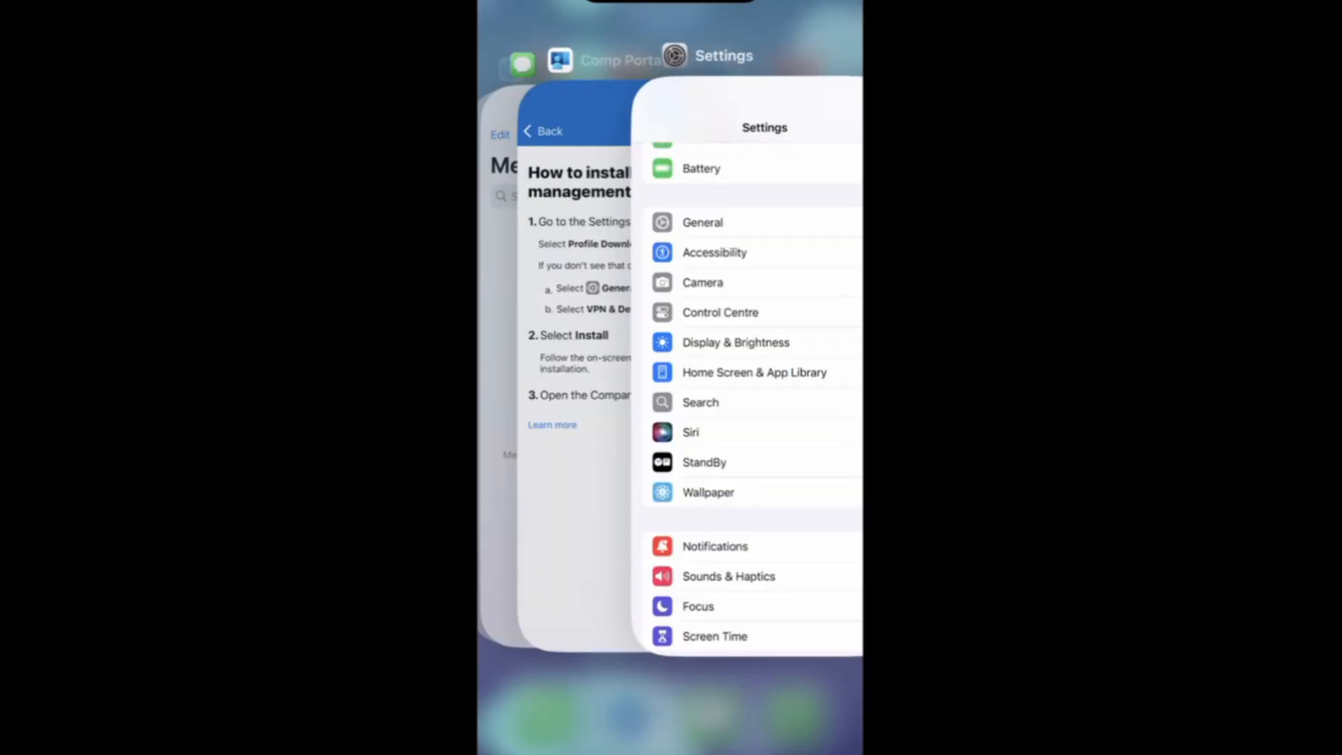
pyautogui.click(818, 350)
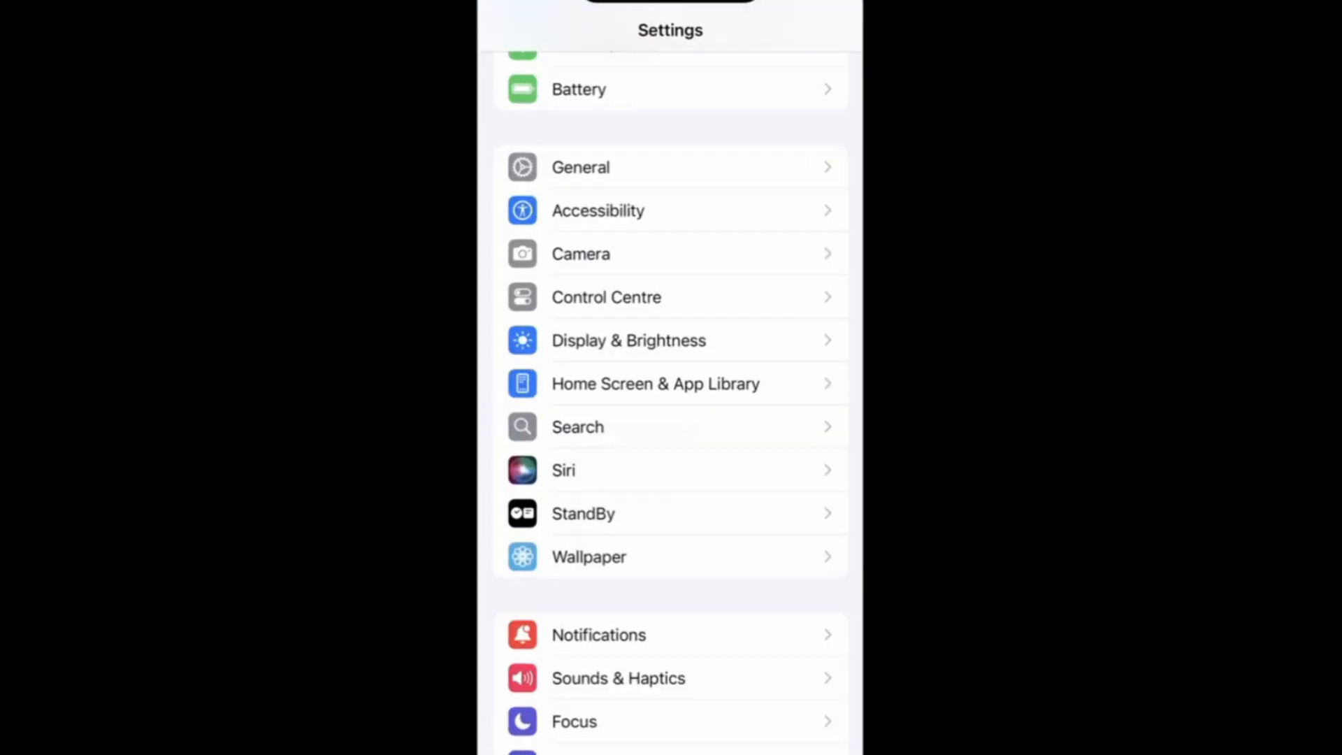
pyautogui.scroll(-3, 671, 403)
pyautogui.scroll(3, 671, 403)
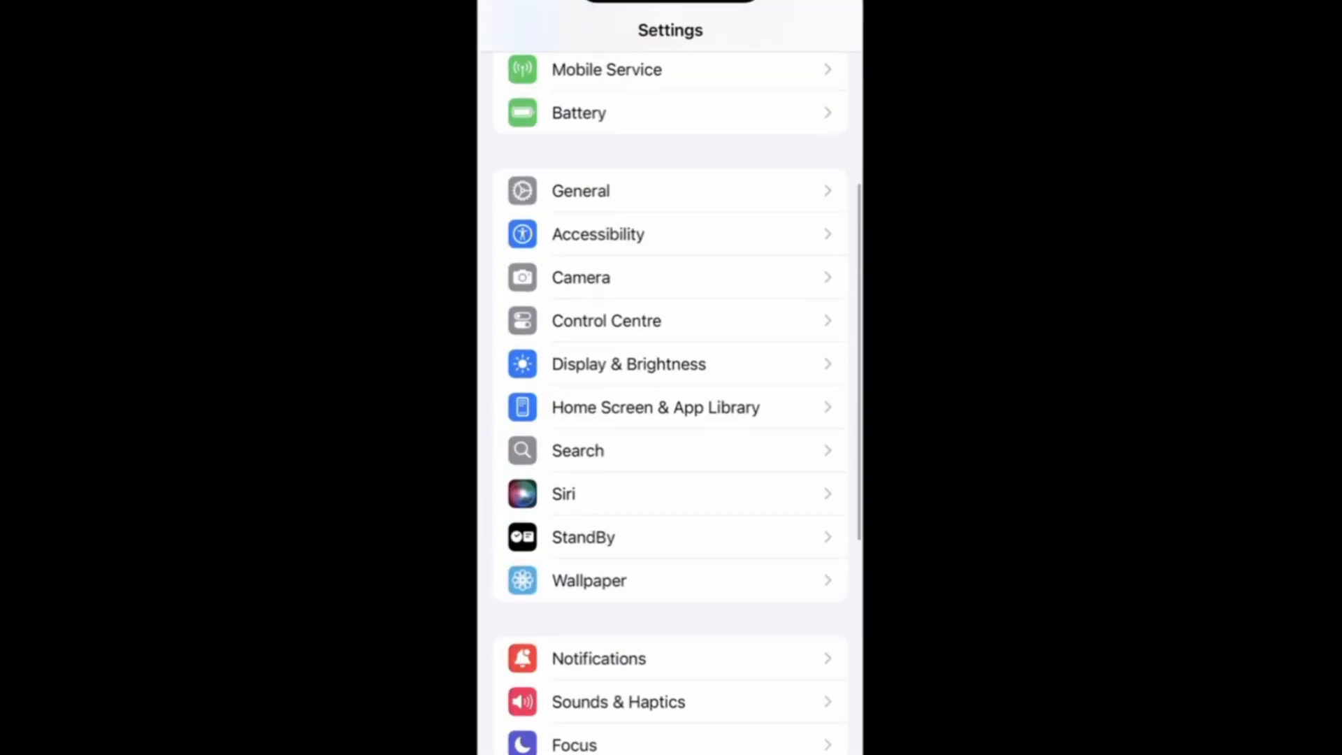
pyautogui.click(580, 188)
pyautogui.scroll(-5, 671, 403)
pyautogui.scroll(-5, 671, 402)
pyautogui.click(655, 468)
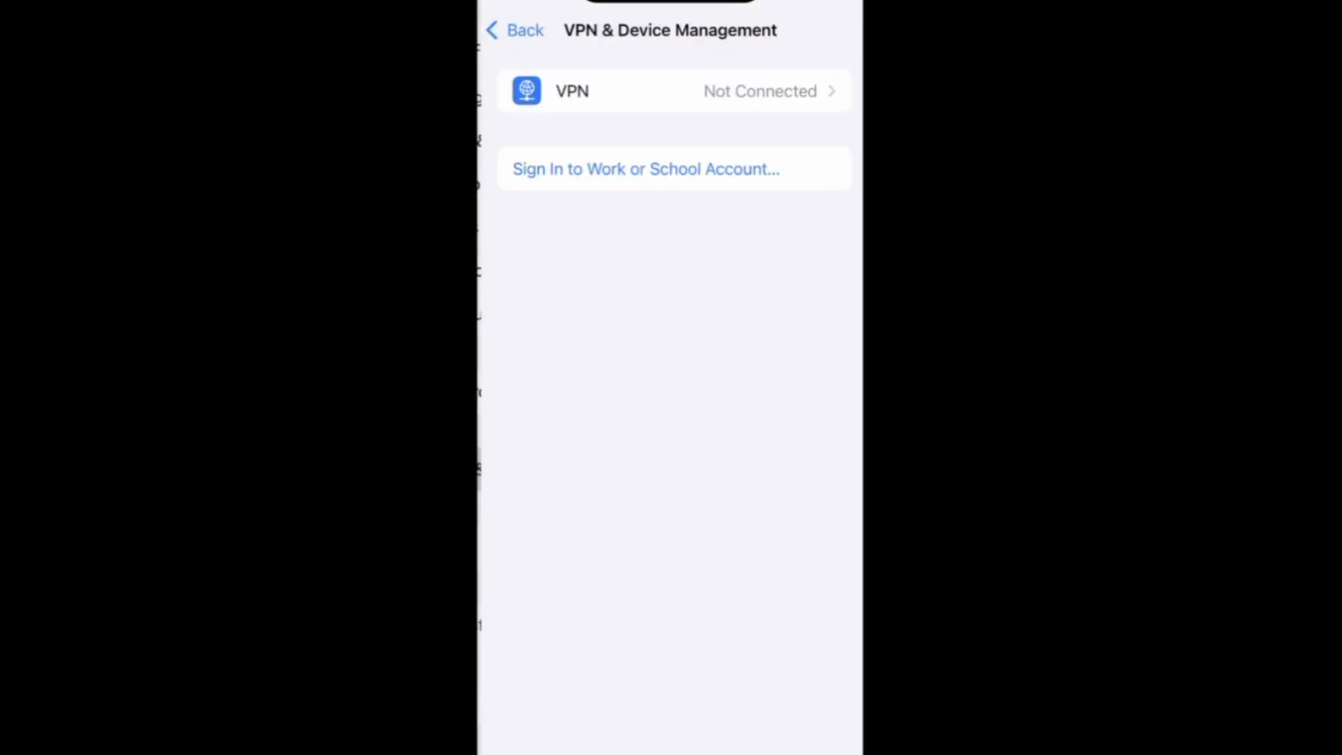
pyautogui.click(569, 91)
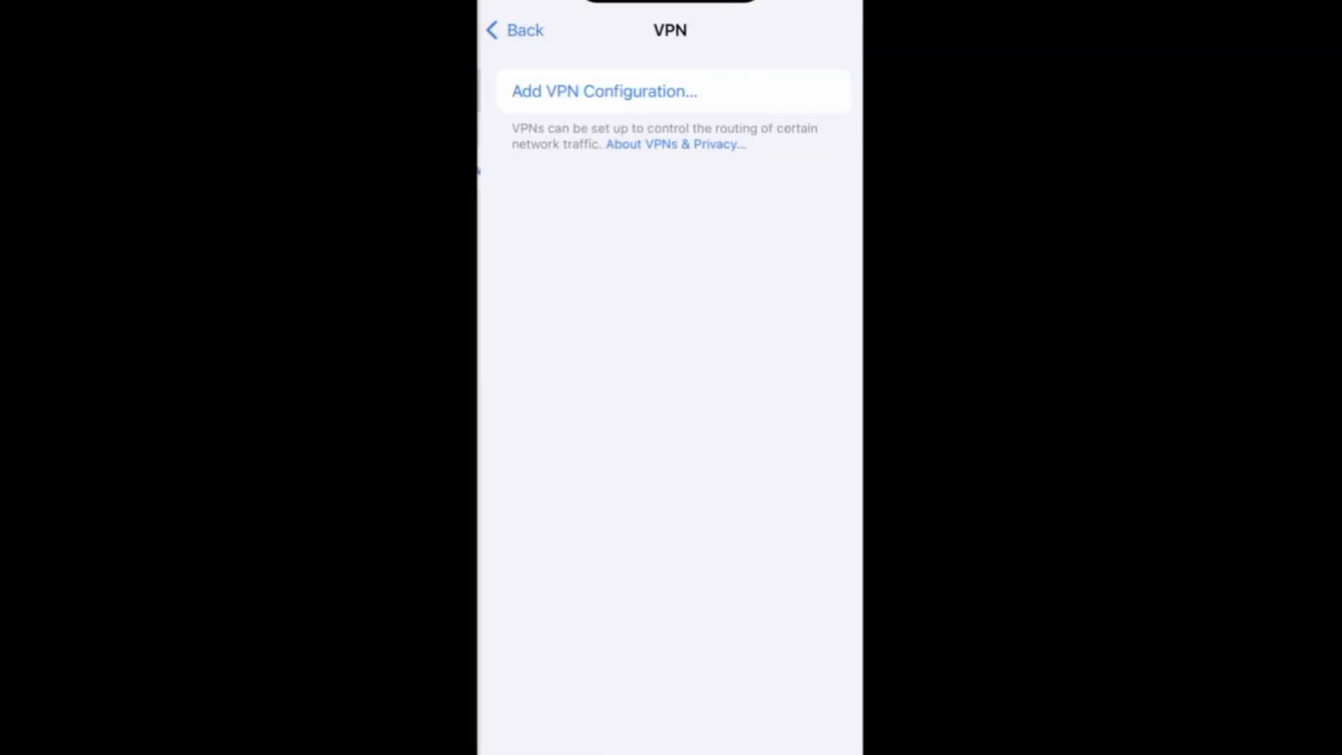
pyautogui.click(516, 30)
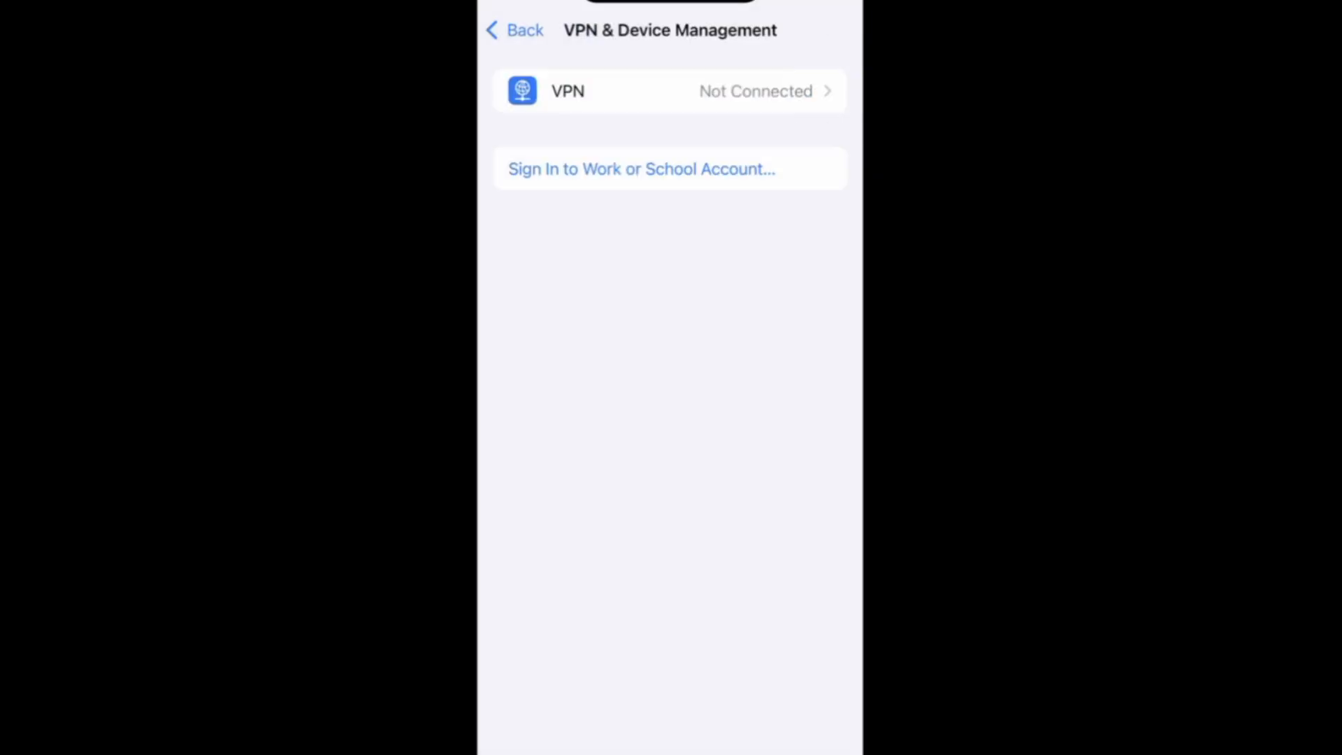
pyautogui.click(515, 30)
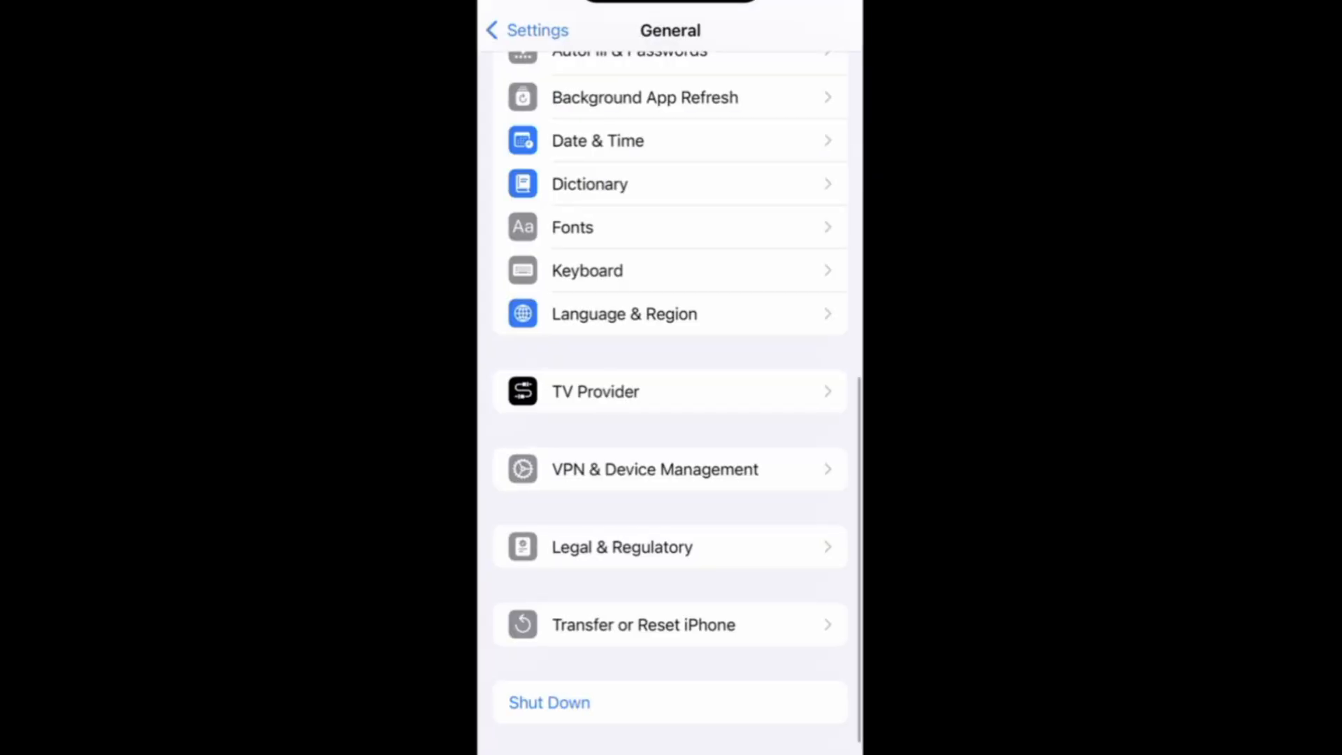
pyautogui.moveTo(670, 748); pyautogui.dragTo(670, 490)
pyautogui.click(537, 449)
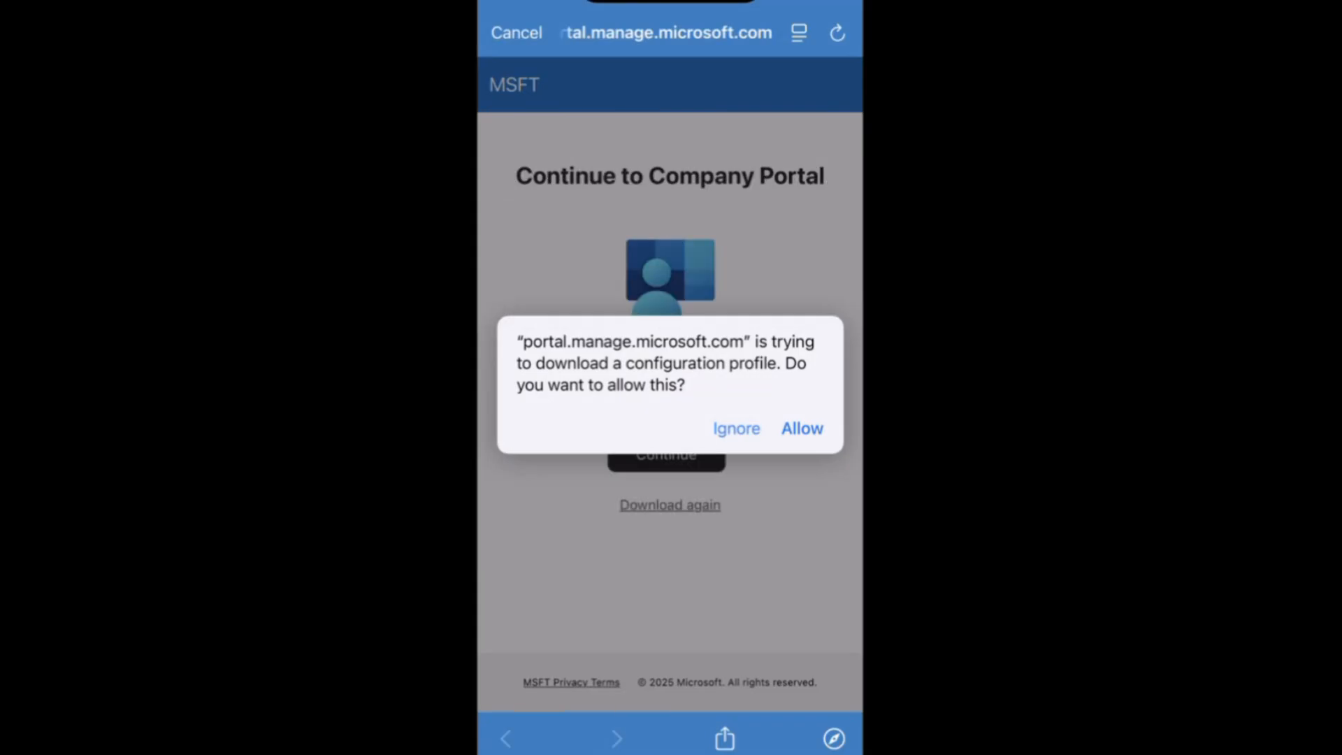
# Allow the configuration profile download, close Profile Downloaded, and continue back to Company Portal
pyautogui.click(802, 428)
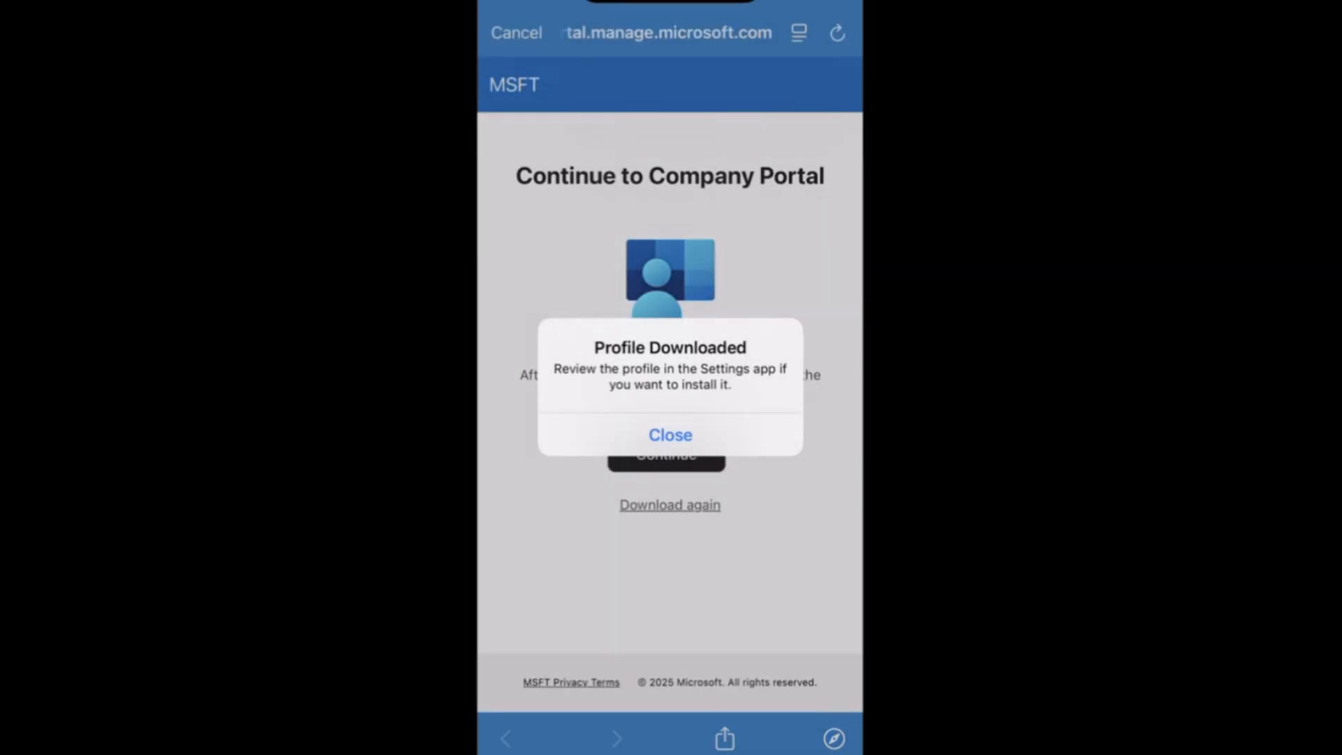
pyautogui.click(670, 435)
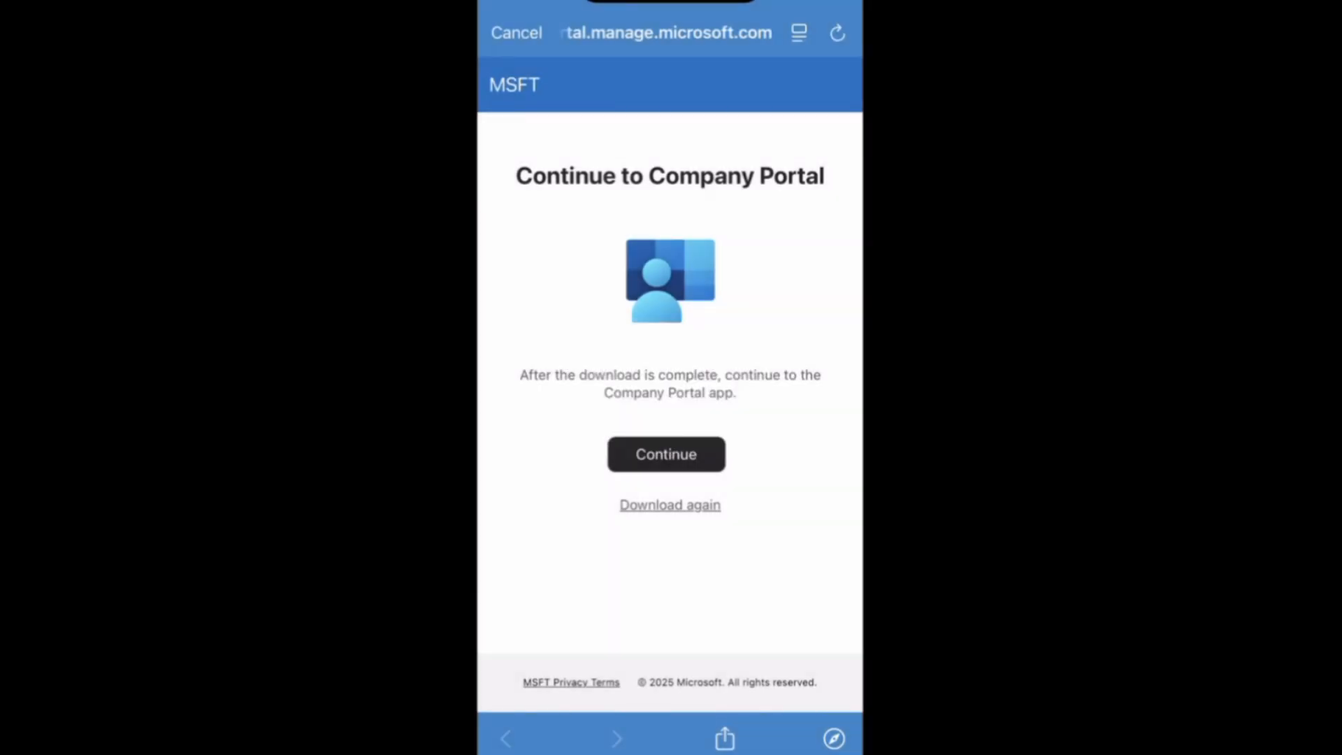
pyautogui.click(666, 454)
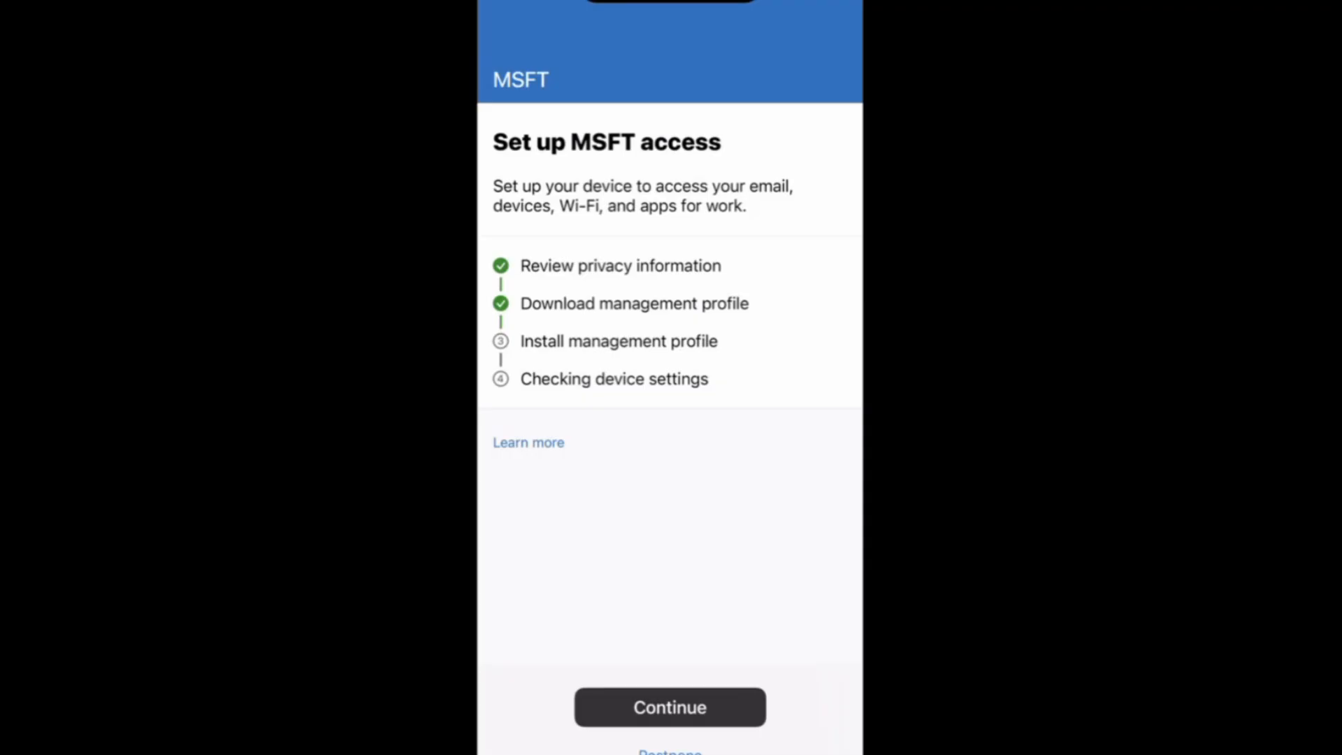
# Go from Company Portal's install instructions to Settings > General > VPN & Device Management
pyautogui.click(669, 707)
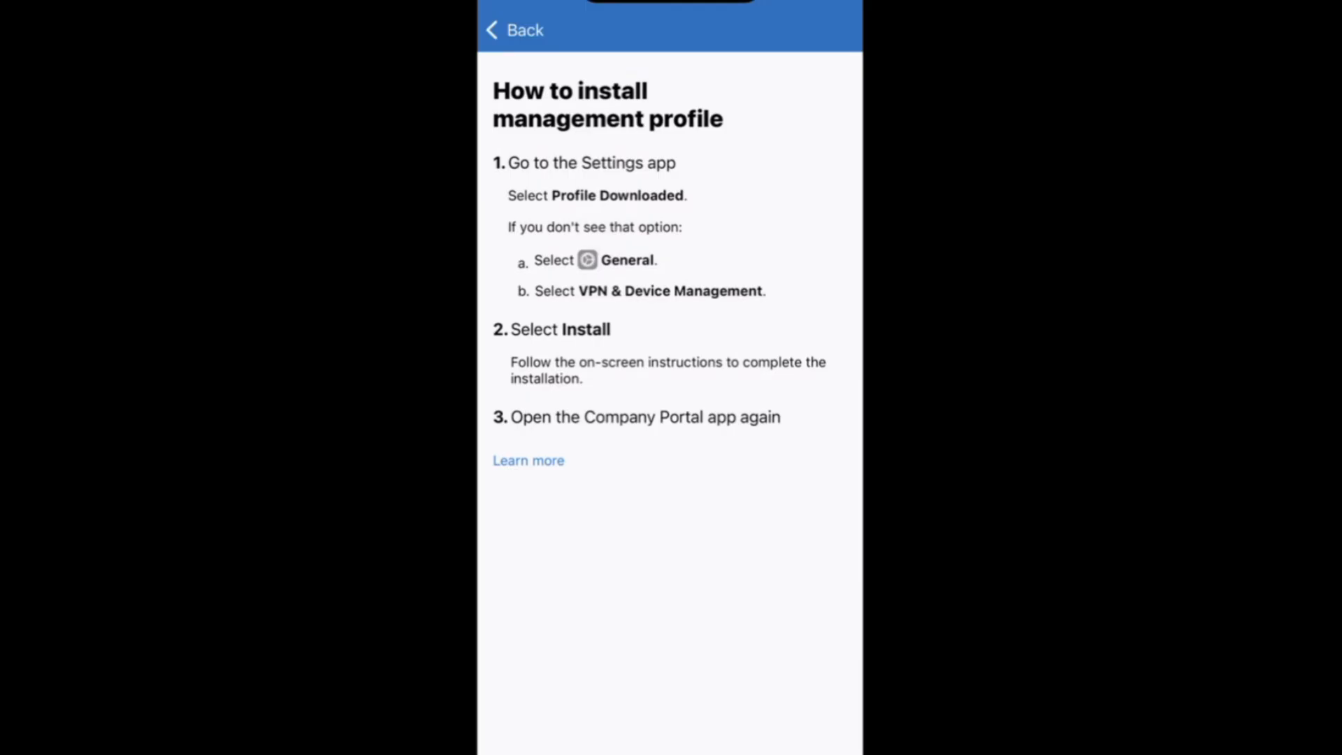
pyautogui.moveTo(670, 748); pyautogui.dragTo(670, 454)
pyautogui.click(669, 363)
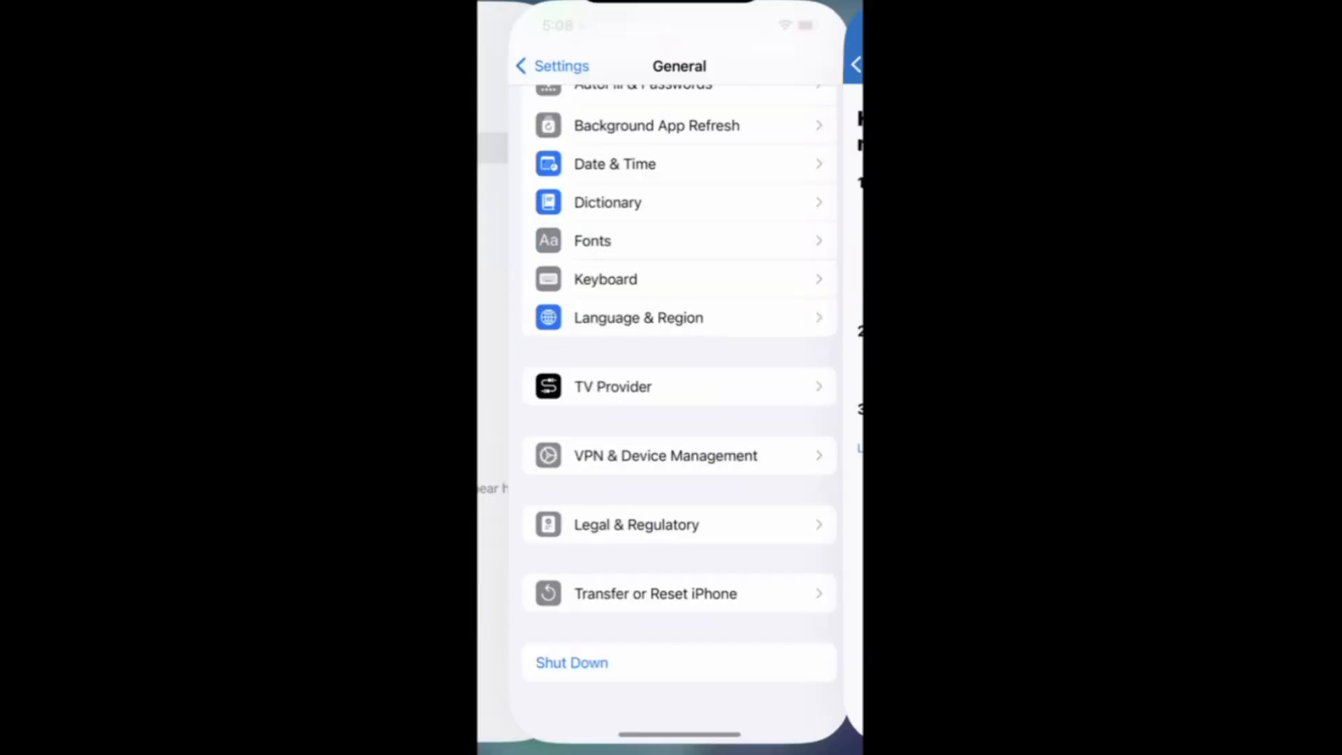
pyautogui.scroll(10, 670, 377)
pyautogui.click(528, 30)
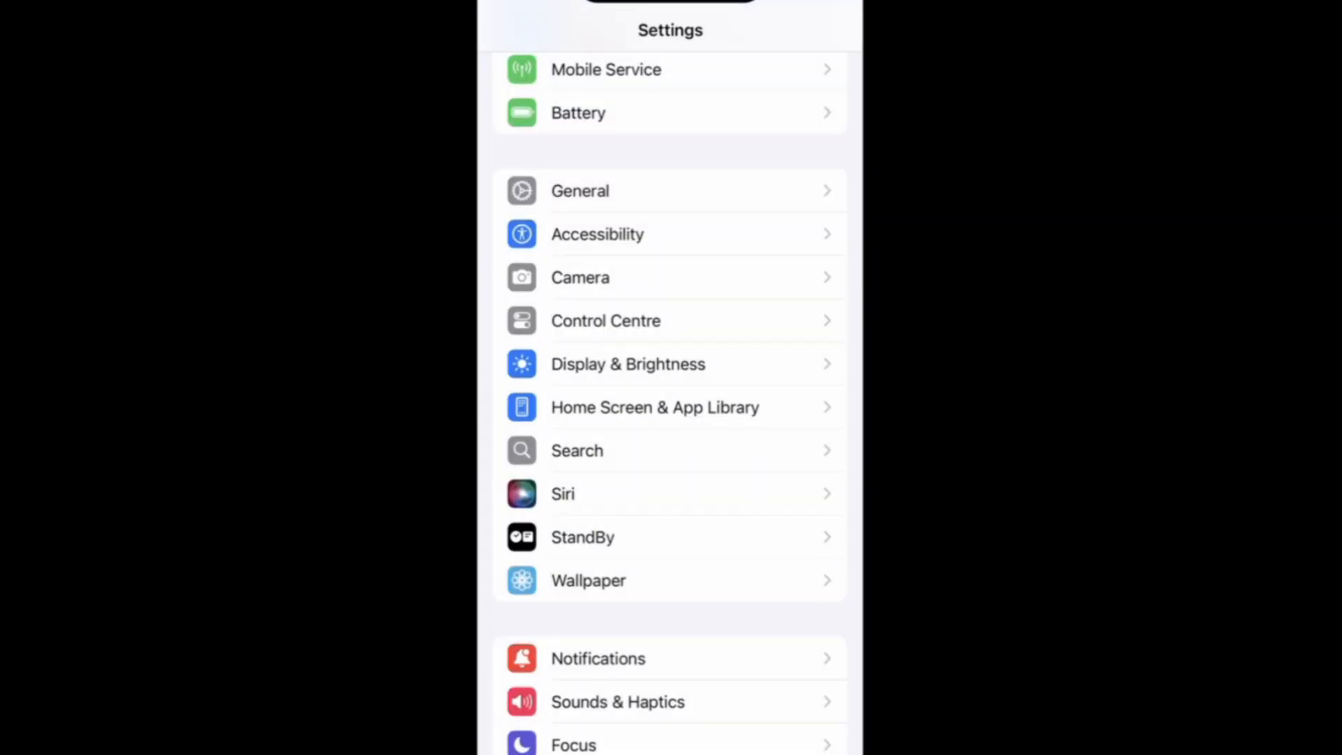
pyautogui.scroll(4, 669, 378)
pyautogui.click(580, 445)
pyautogui.scroll(-5, 670, 377)
pyautogui.scroll(-5, 669, 377)
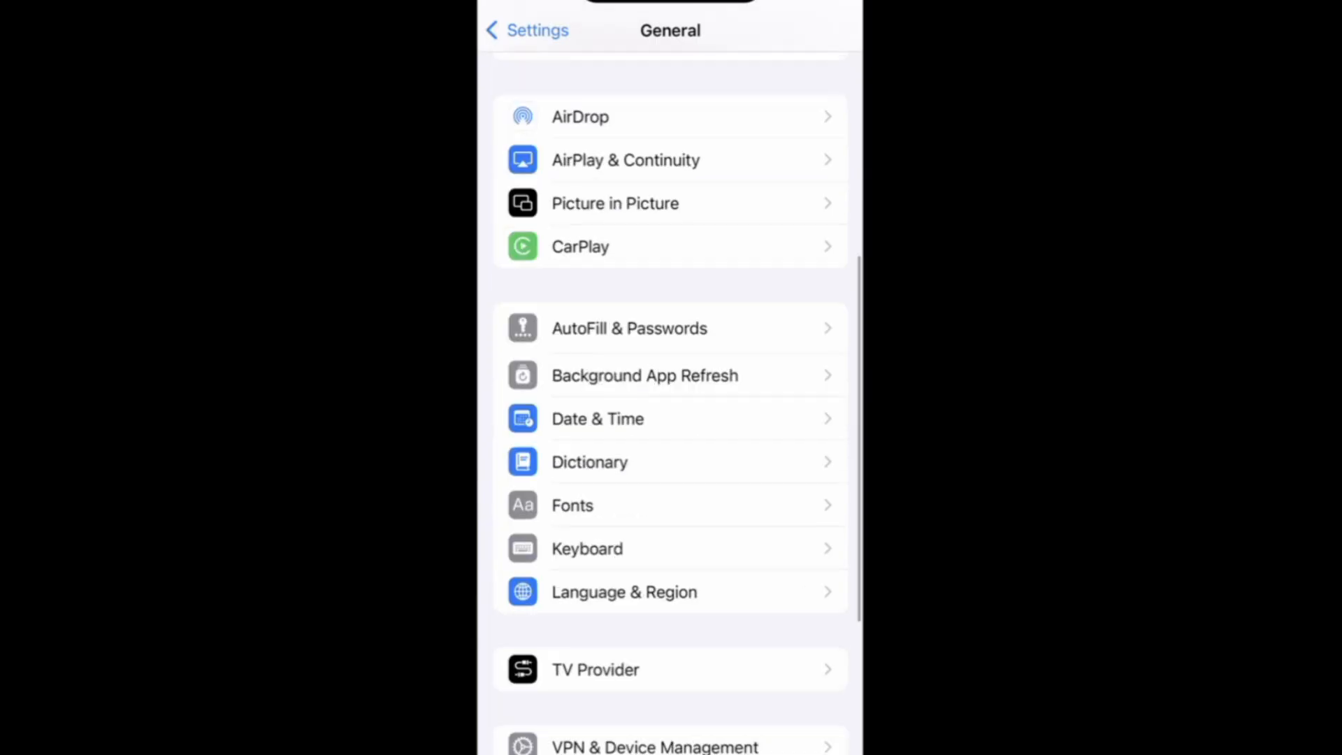
pyautogui.click(643, 572)
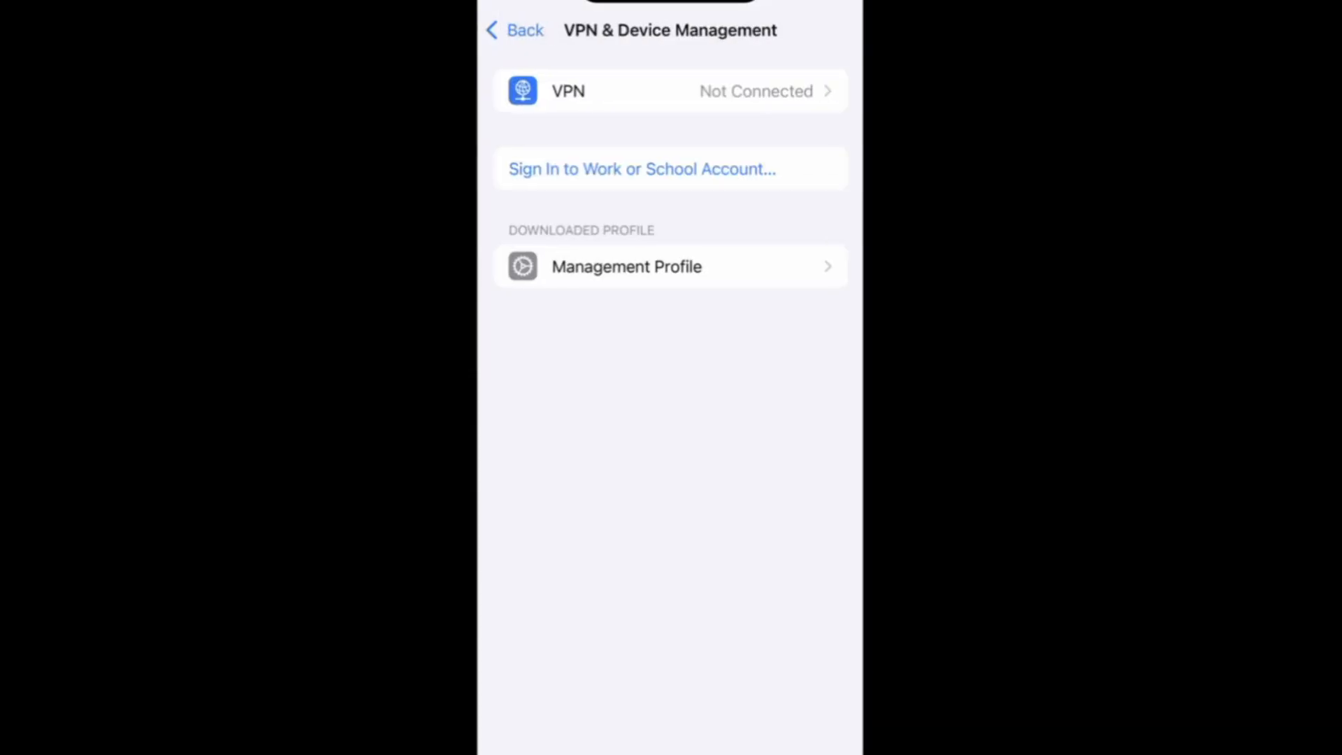
# Install the MSFT Management Profile in Settings, confirming with the iPhone passcode and accepting the warning
pyautogui.click(627, 266)
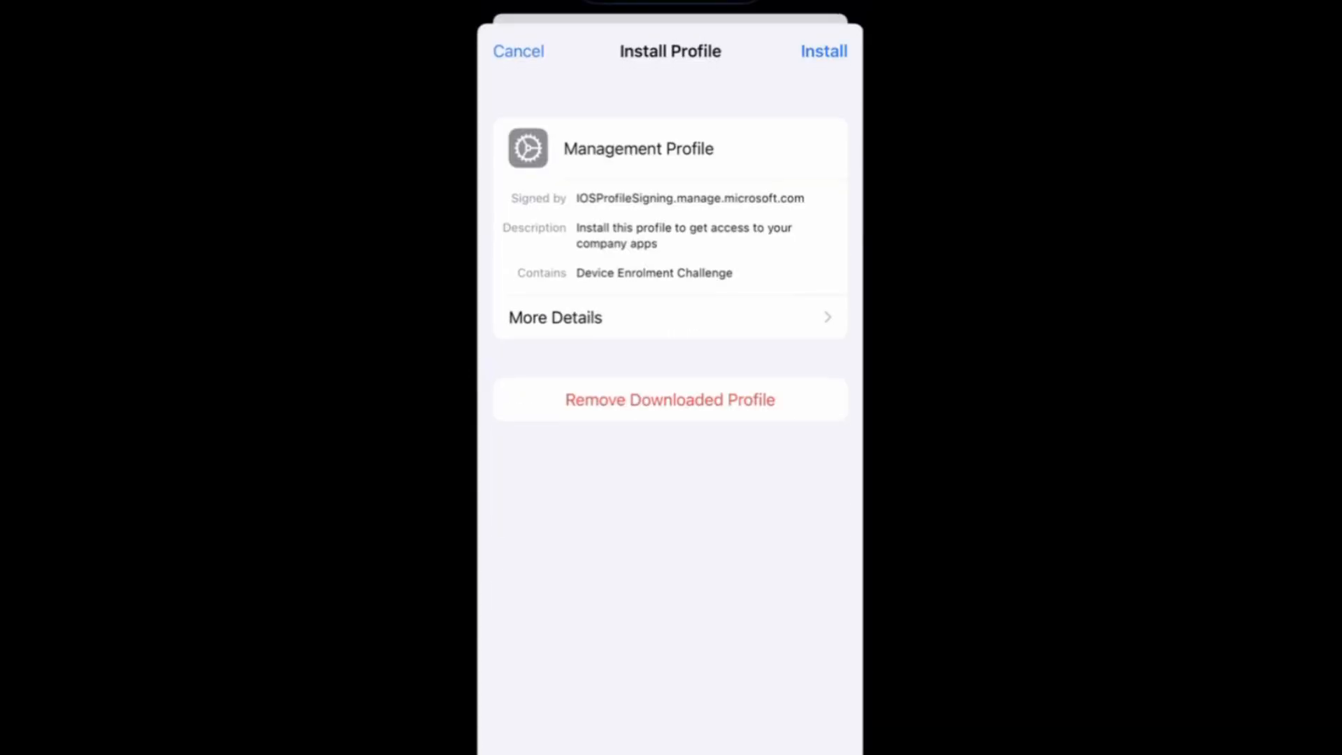
pyautogui.click(824, 51)
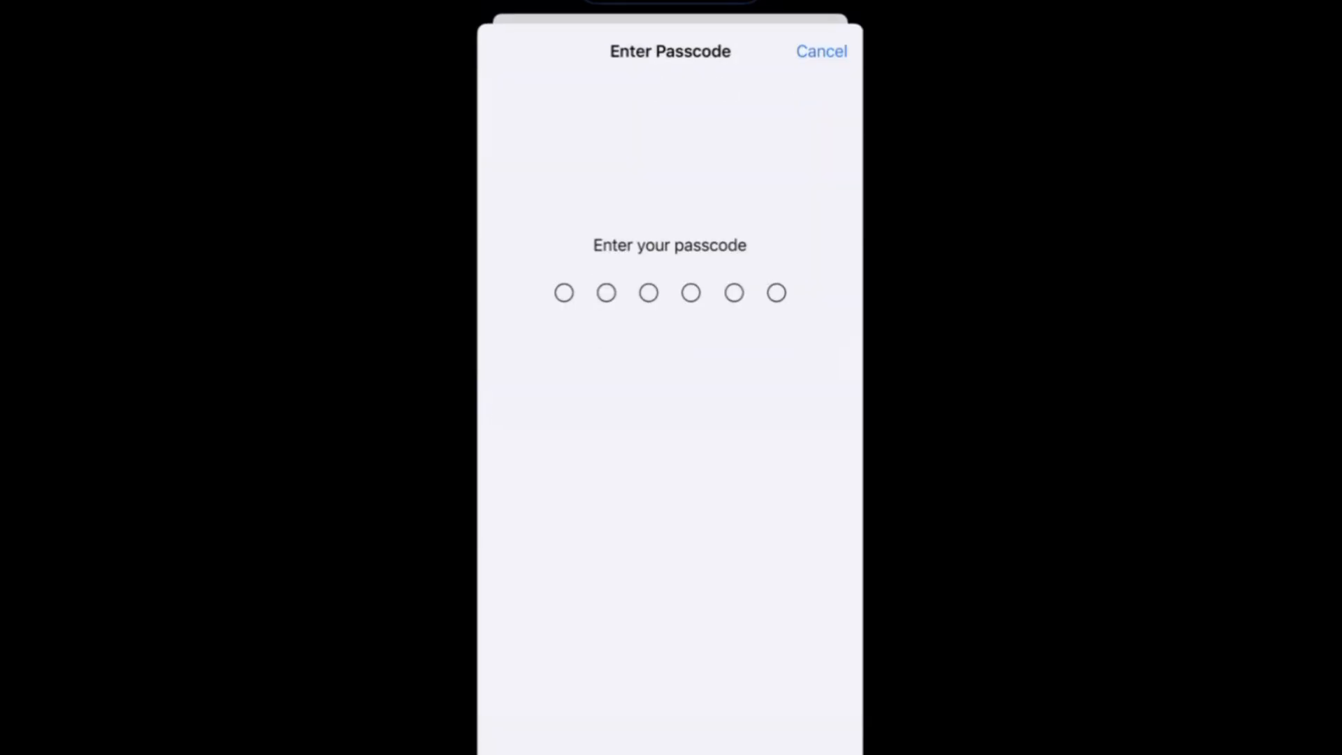
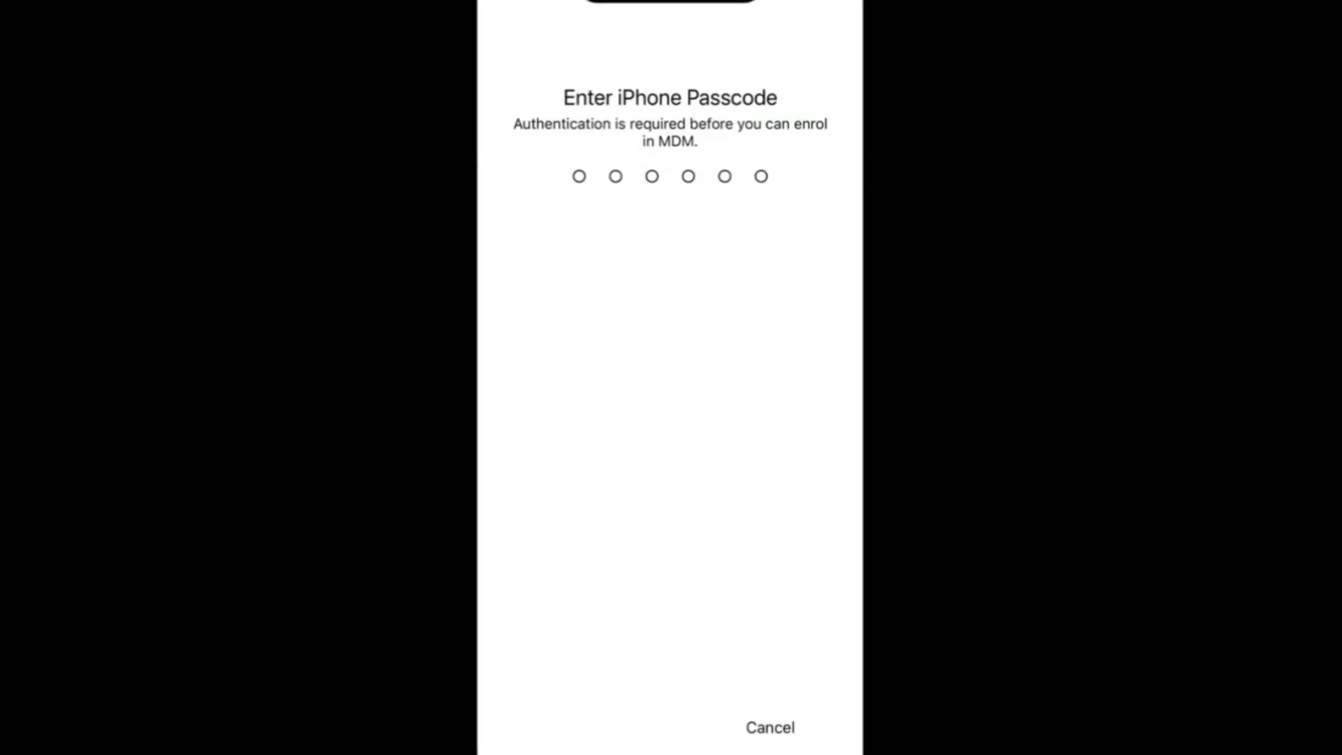
pyautogui.write('*****')
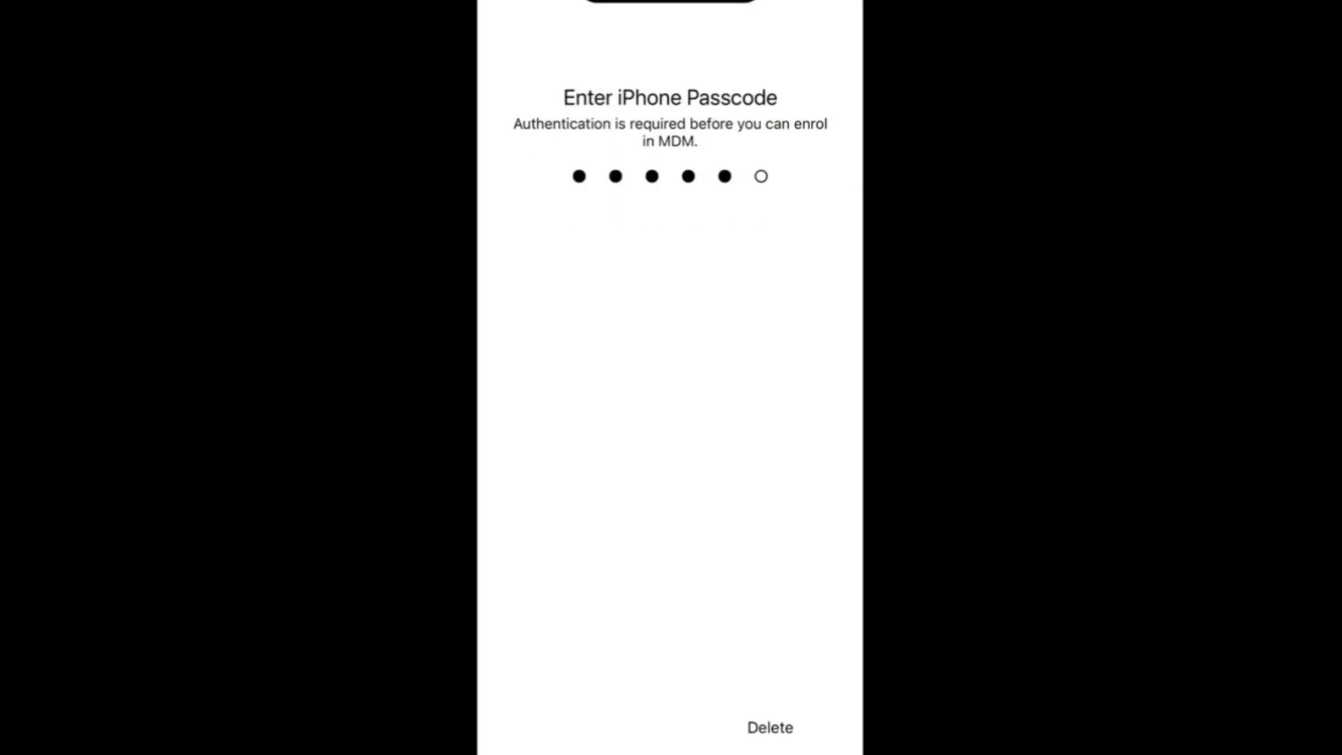
pyautogui.write('*')
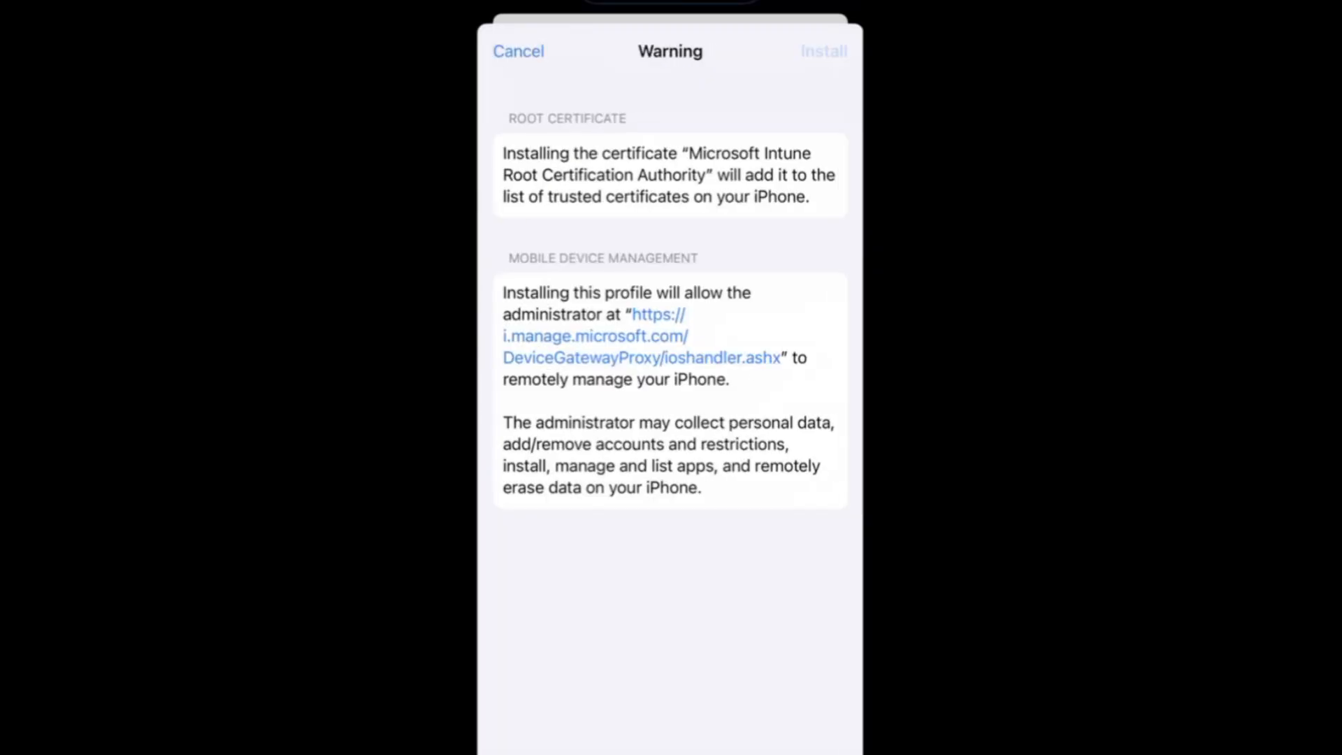
pyautogui.click(737, 443)
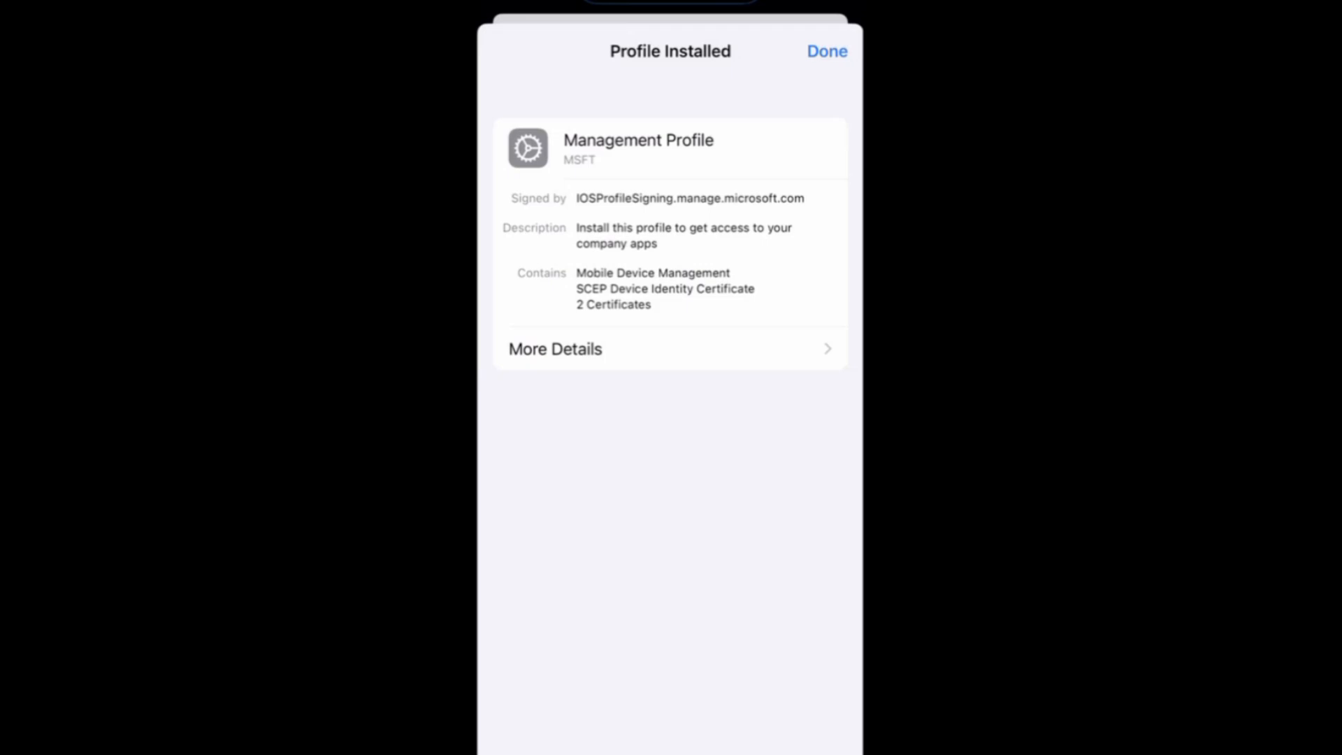
pyautogui.click(828, 51)
pyautogui.moveTo(669, 752); pyautogui.dragTo(699, 419)
# In Company Portal, choose Personal as the device category and continue past Set up MSFT access
pyautogui.click(530, 449)
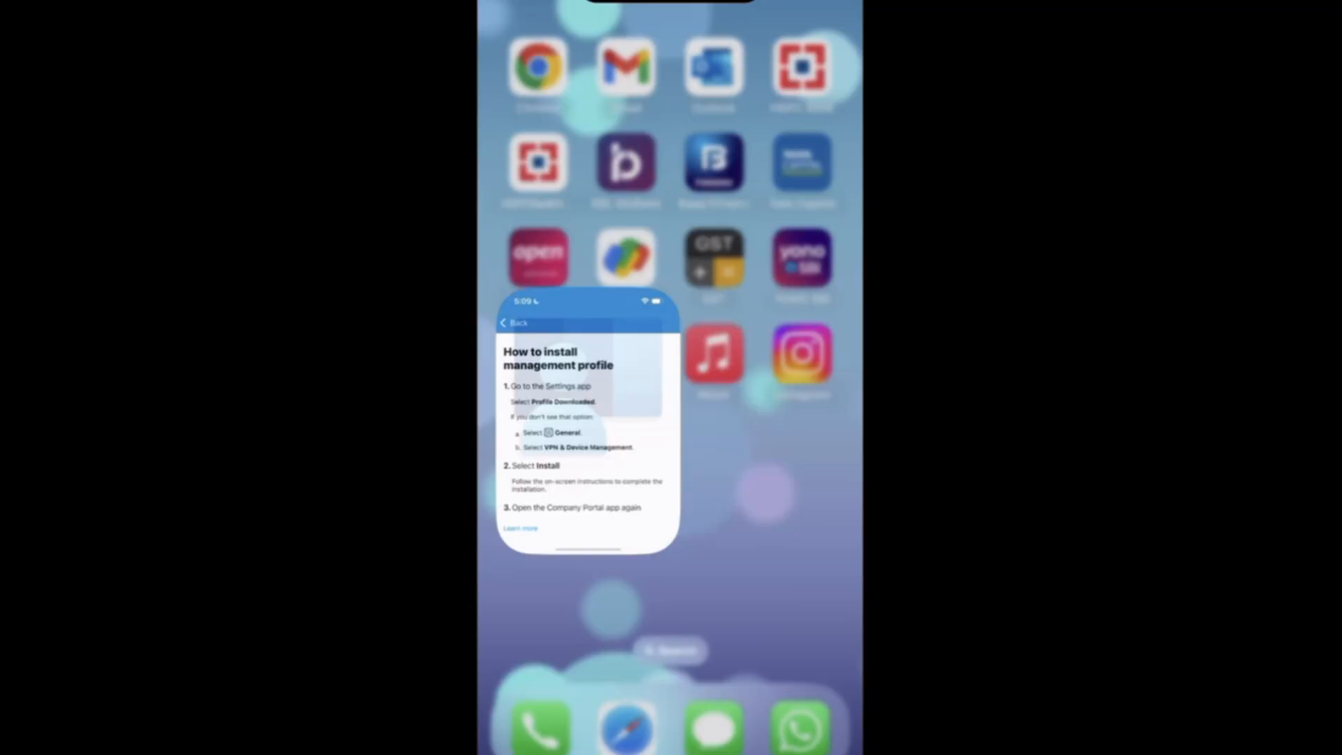
pyautogui.click(669, 648)
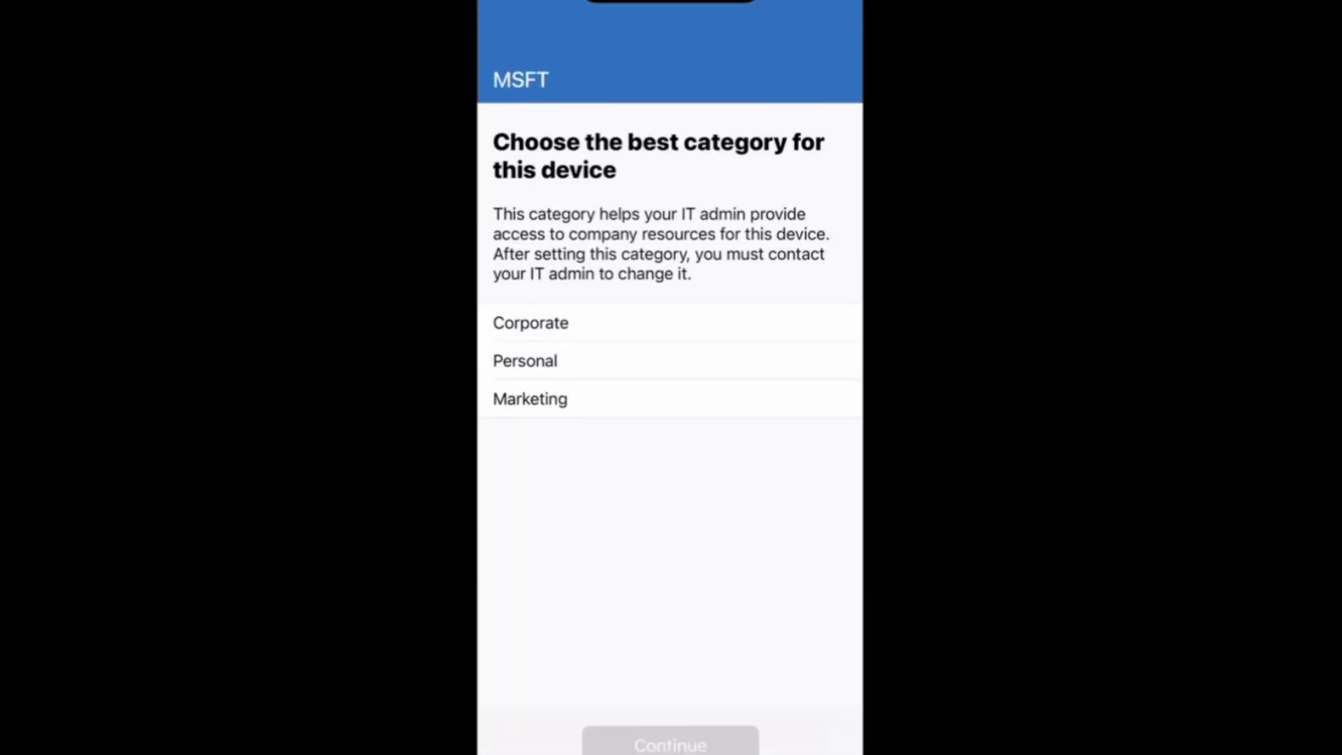
pyautogui.click(525, 360)
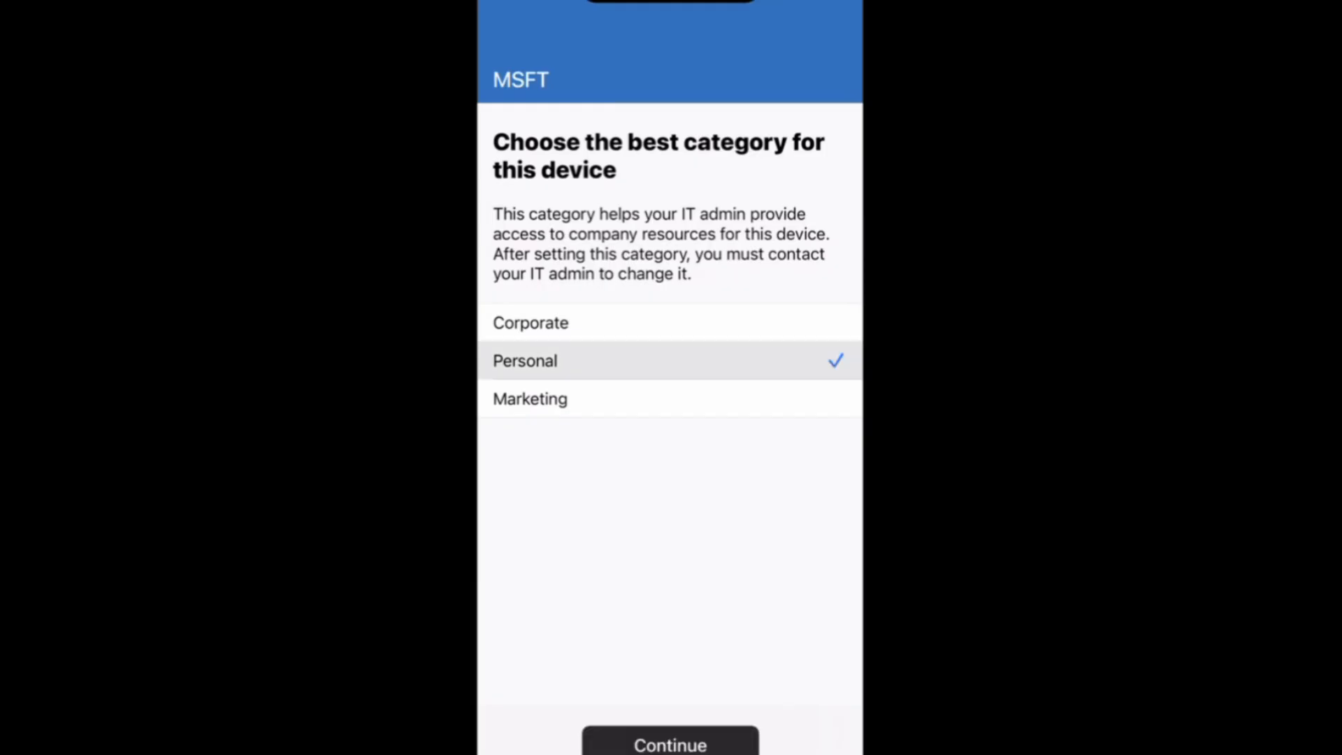
pyautogui.click(669, 743)
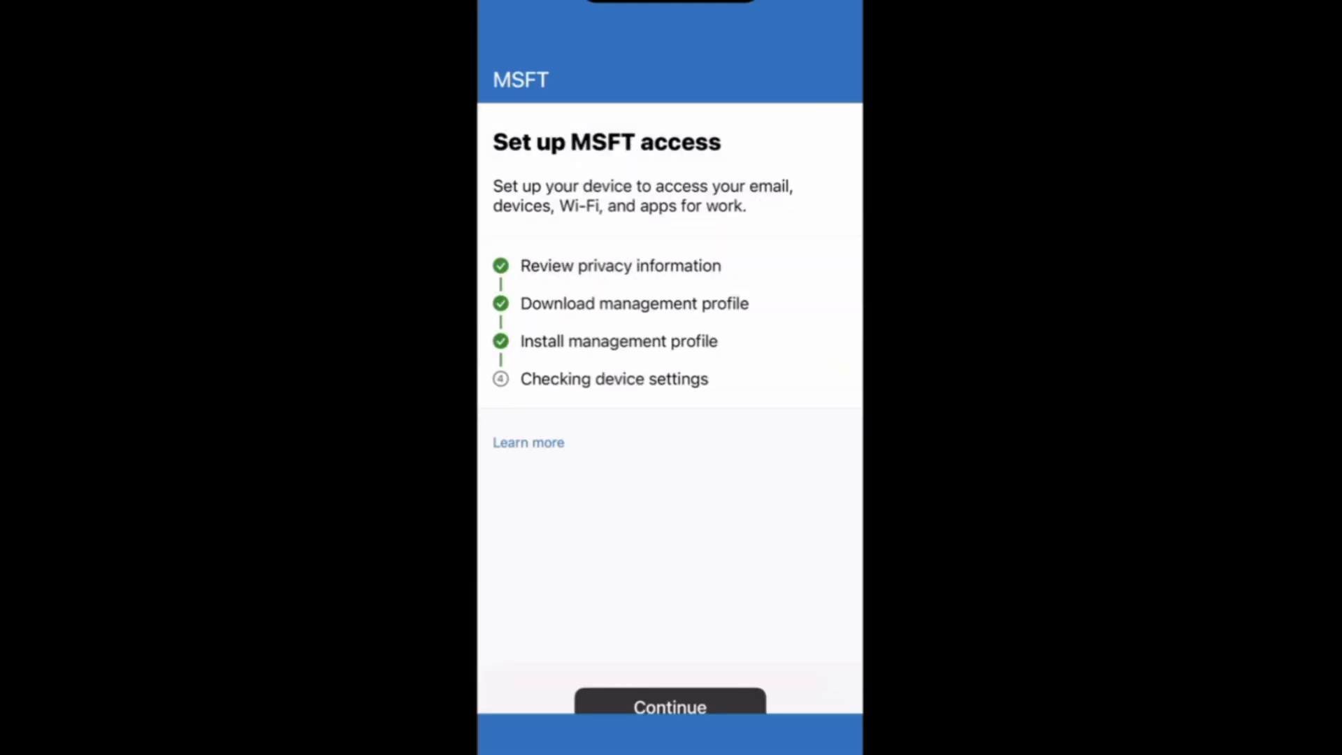
pyautogui.click(669, 708)
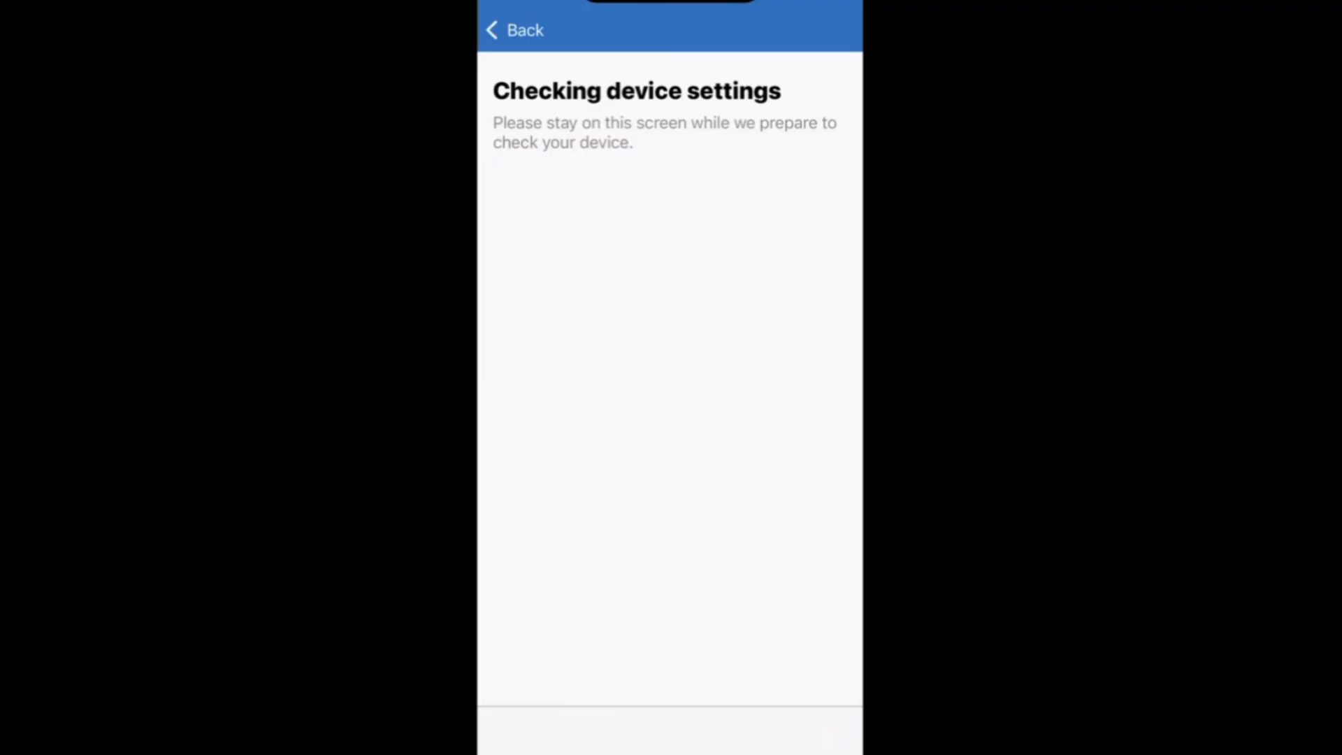
# Return to Company Portal and retry the device settings check
pyautogui.moveTo(671, 750); pyautogui.dragTo(714, 566)
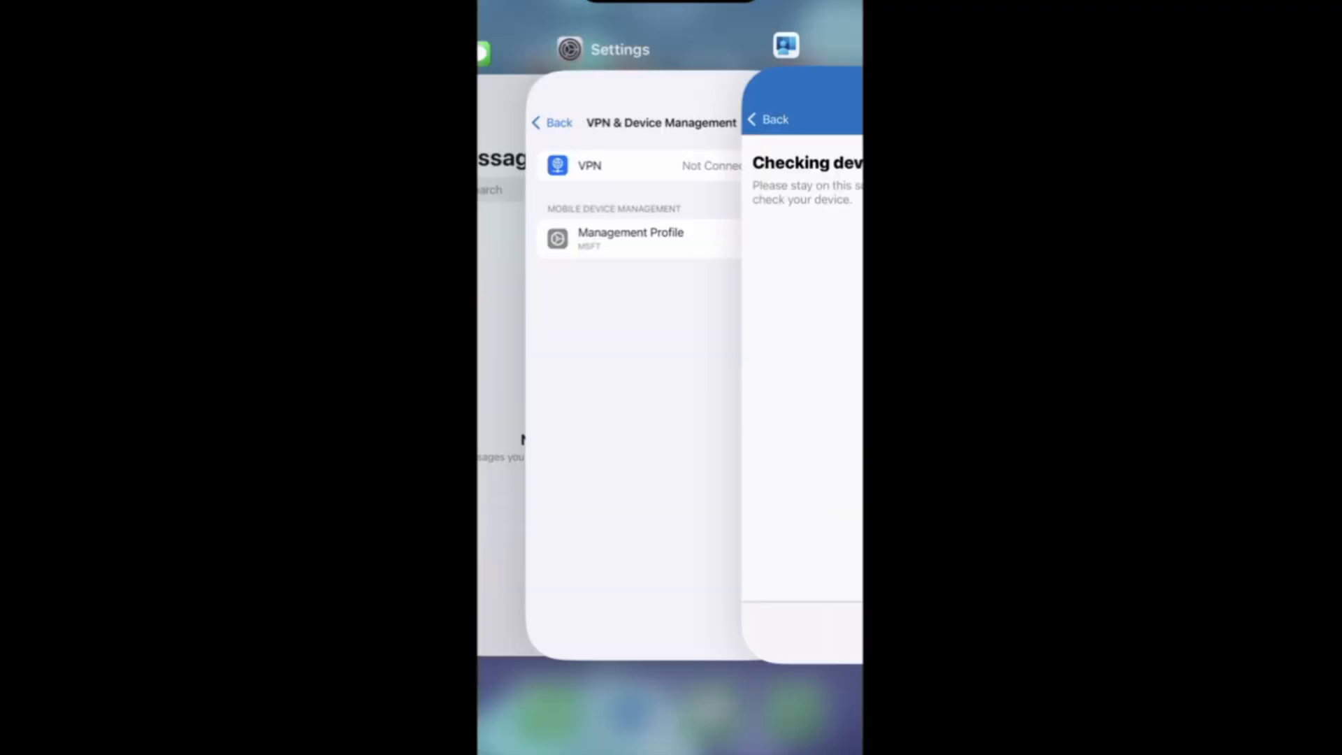
pyautogui.click(800, 391)
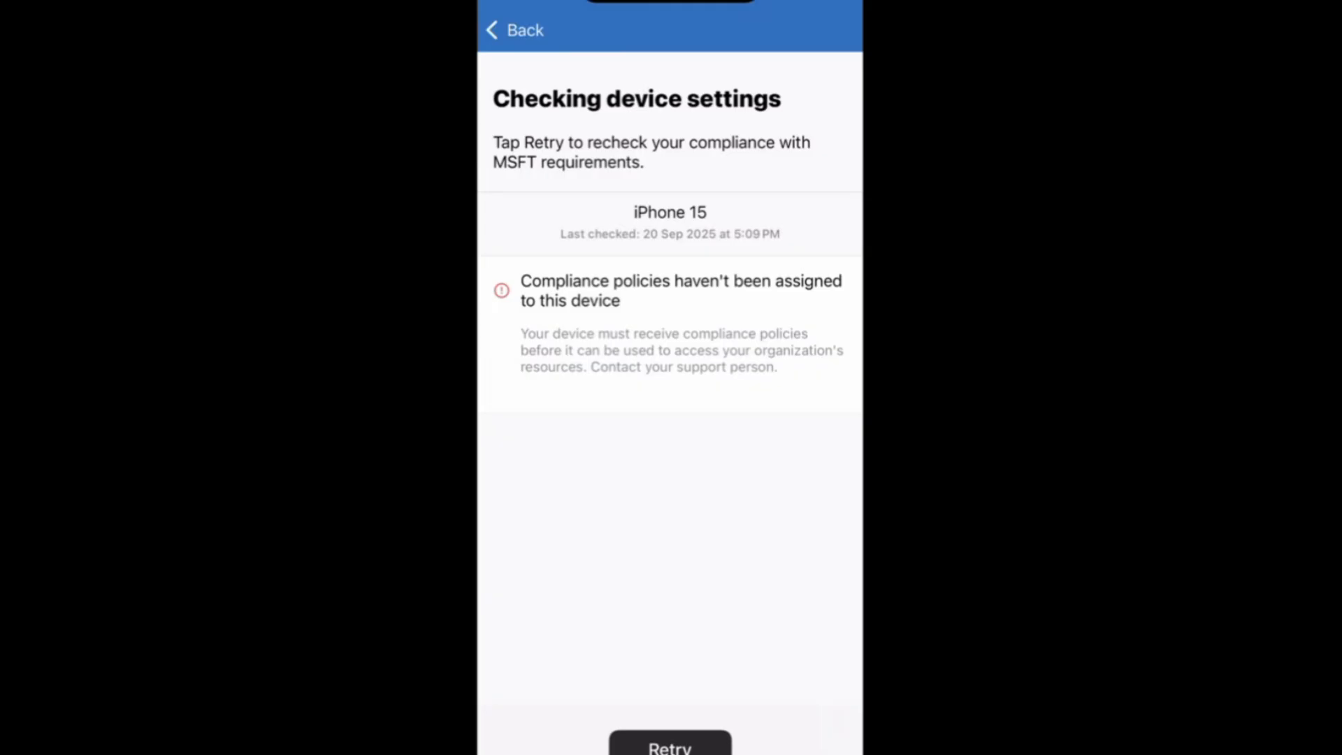
pyautogui.click(670, 747)
# Recheck device compliance once more and view the list of enrolled devices
pyautogui.click(669, 744)
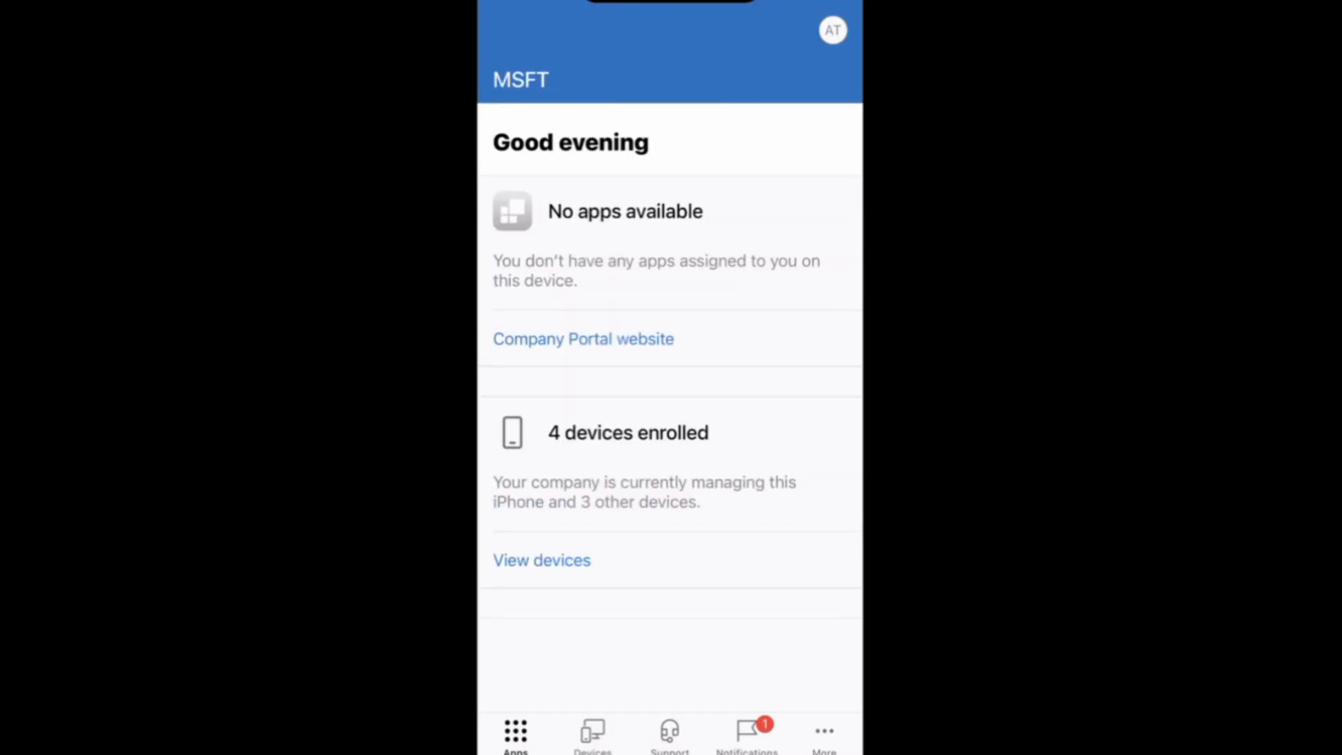
pyautogui.click(593, 733)
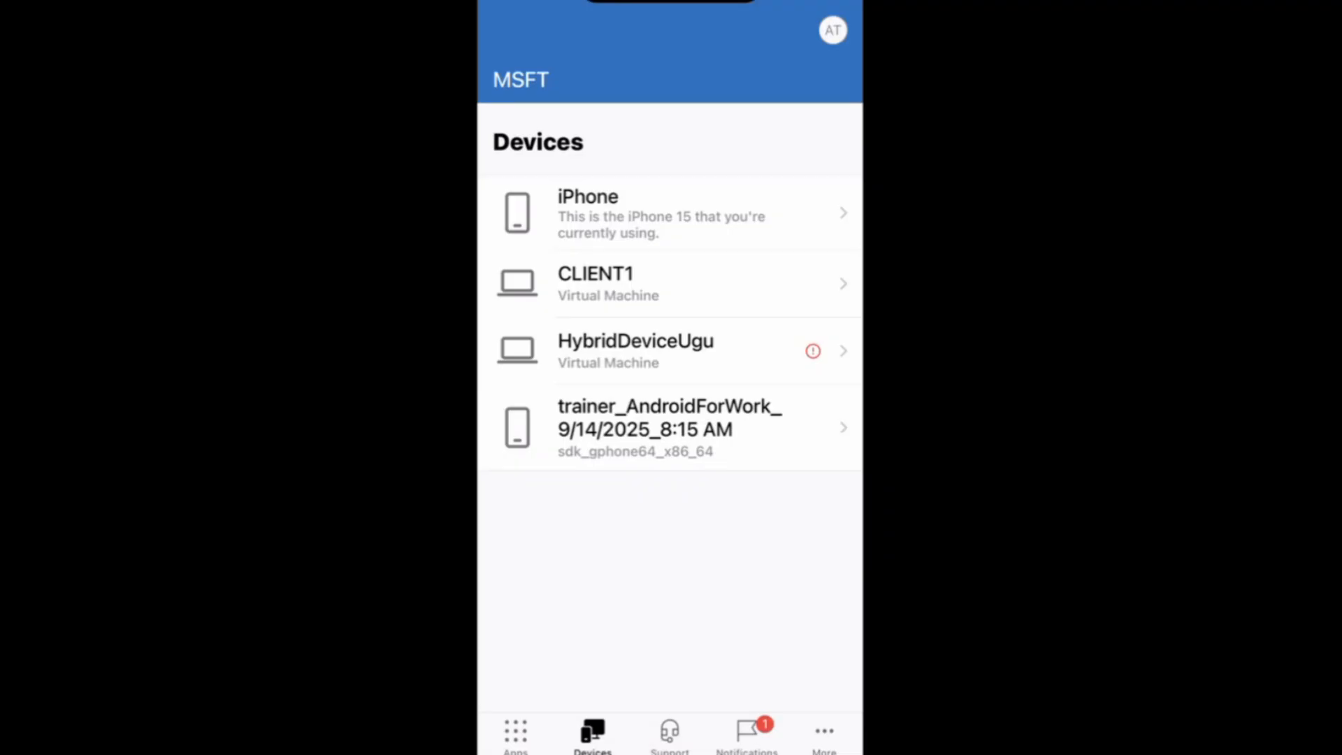
pyautogui.moveTo(669, 749); pyautogui.dragTo(671, 577)
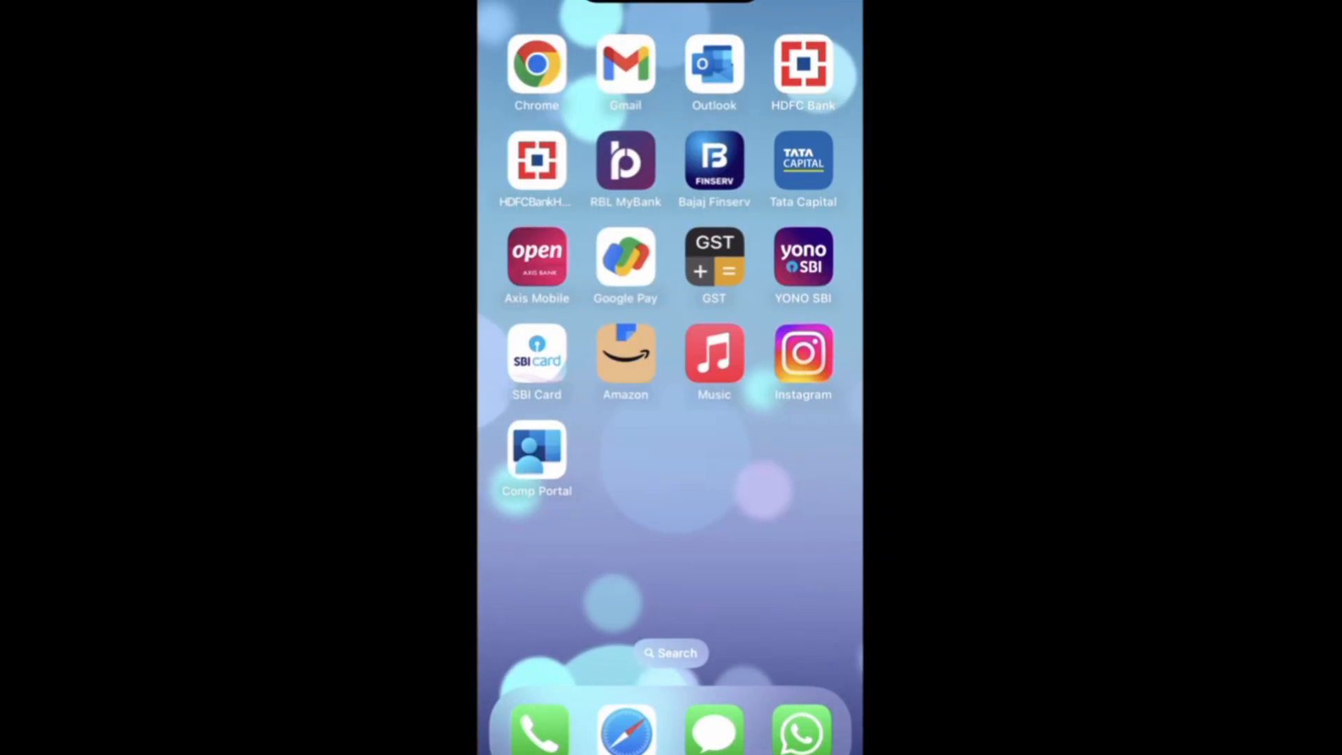
pyautogui.moveTo(769, 419)
pyautogui.mouseDown()
pyautogui.moveTo(559, 420)
pyautogui.moveTo(769, 420)
pyautogui.mouseUp()
pyautogui.moveTo(670, 749); pyautogui.dragTo(671, 578)
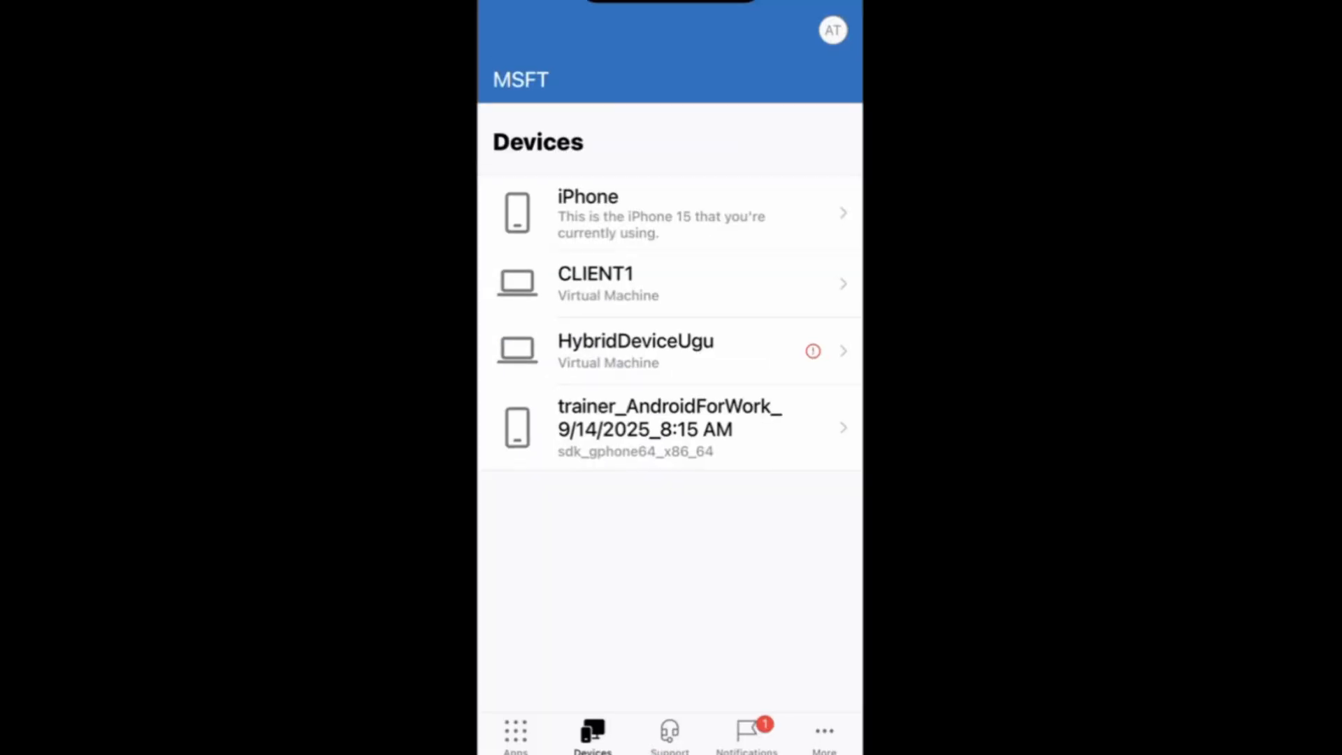
# Review Notifications, then open the iPhone's entry under Devices to view its device details
pyautogui.click(747, 733)
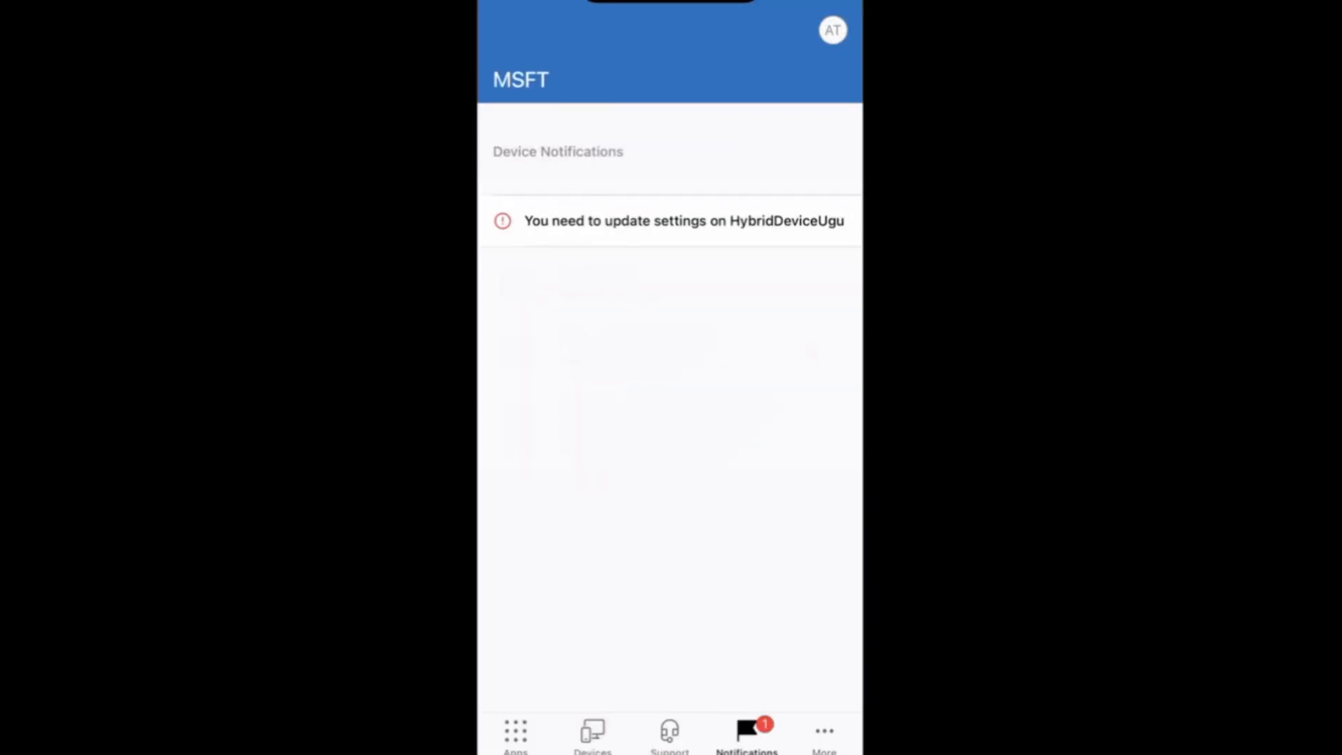
pyautogui.click(593, 732)
pyautogui.click(661, 213)
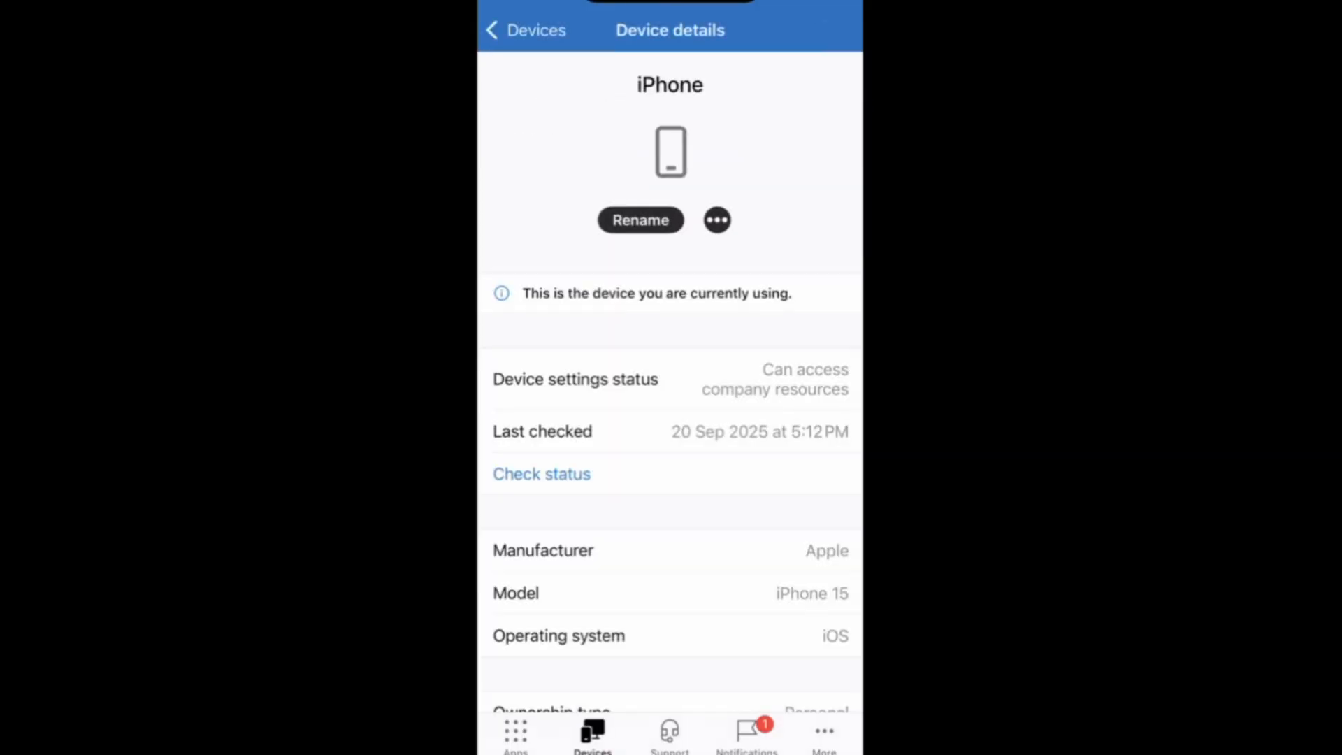
pyautogui.scroll(-3, 670, 392)
pyautogui.scroll(4, 669, 391)
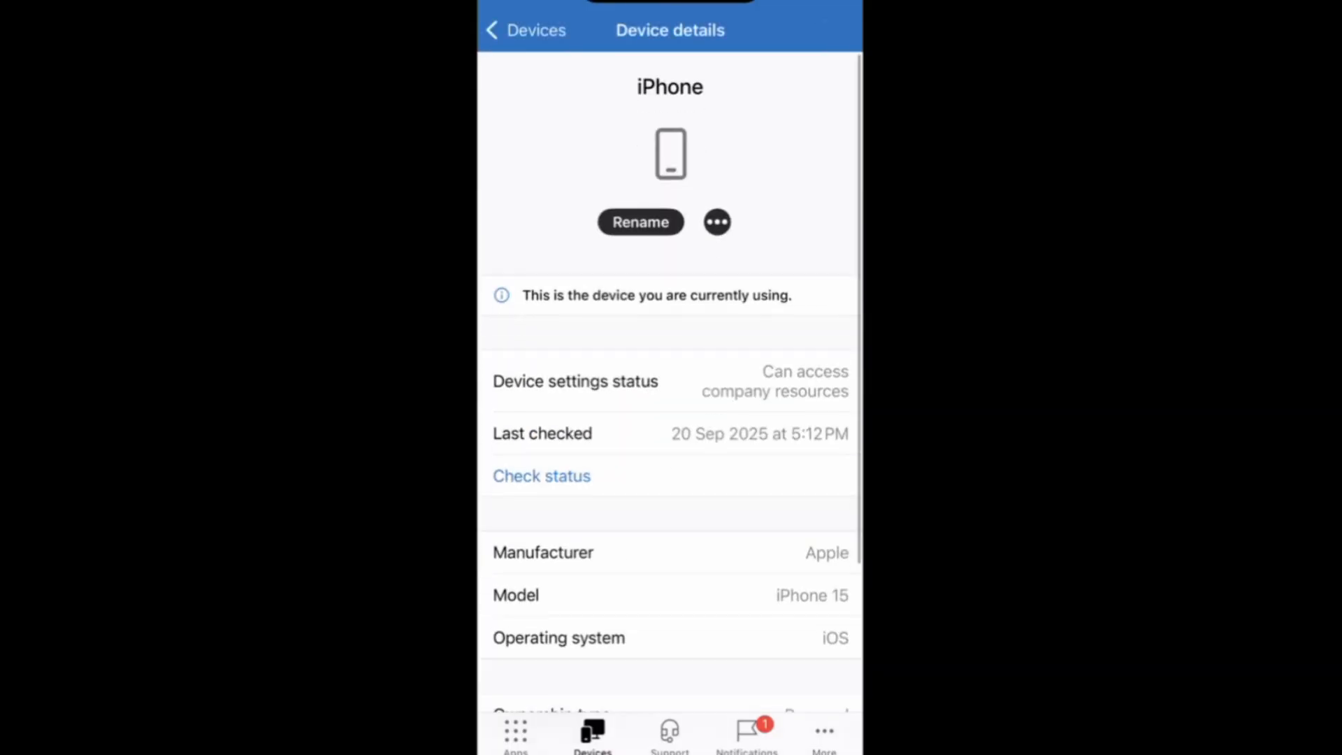